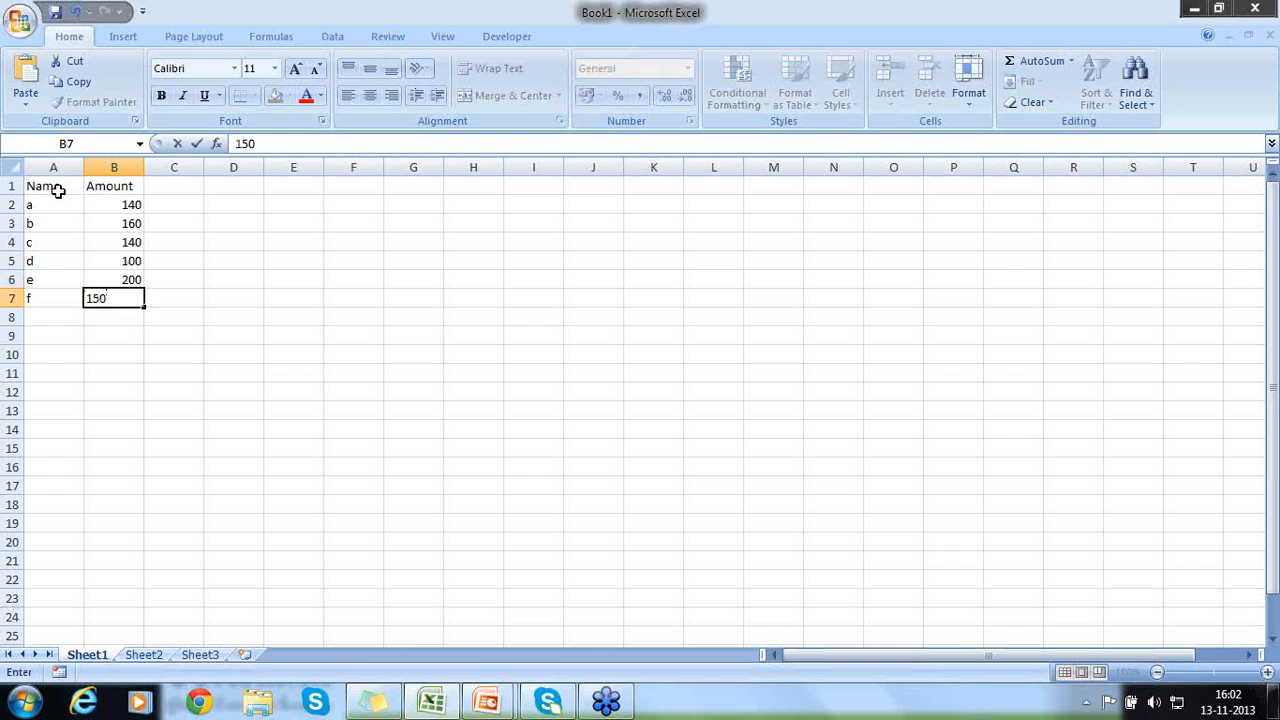
- Confirm 150 as the amount in B7, and change the names in A4 to a and A5 to b
key("Return")
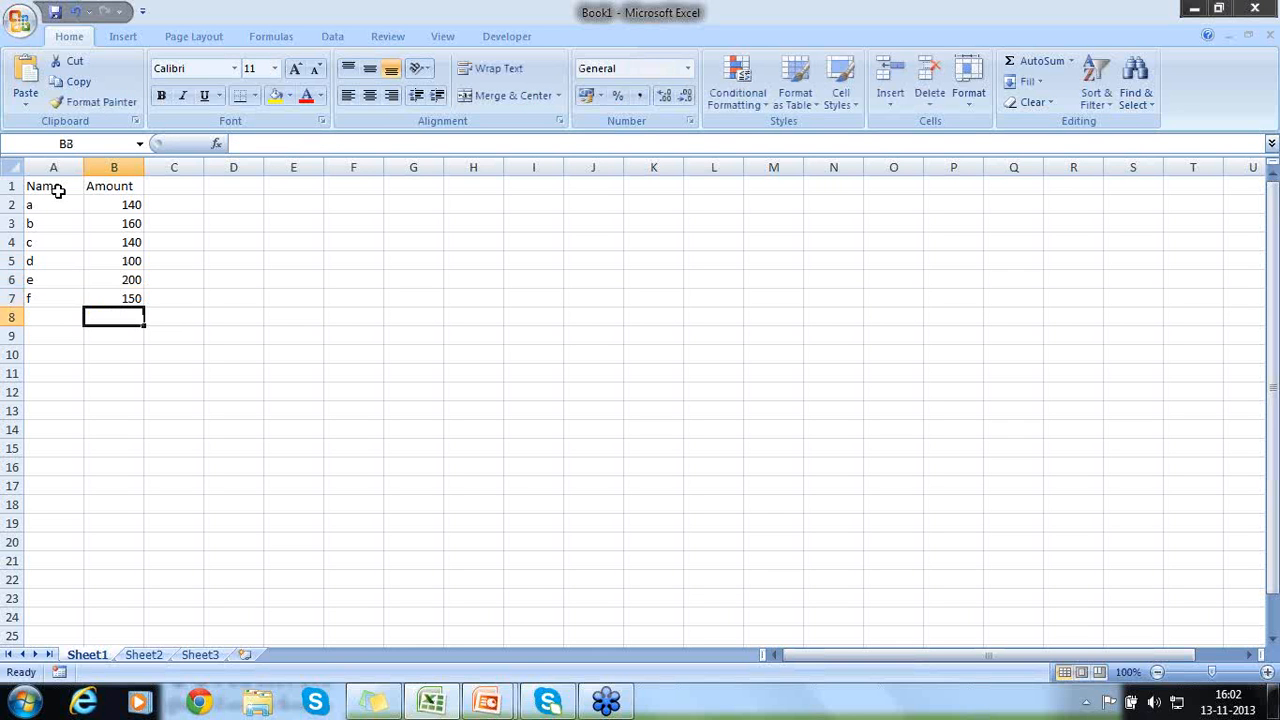
left_click(31, 243)
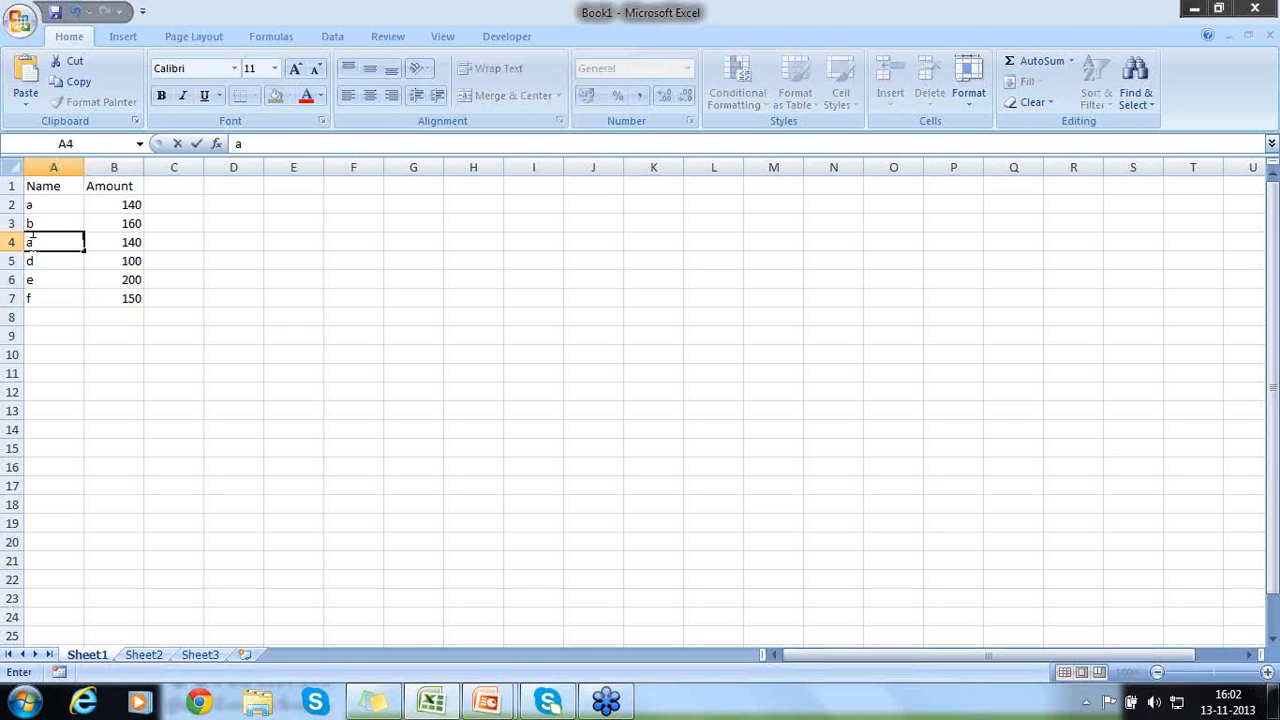
key("Down")
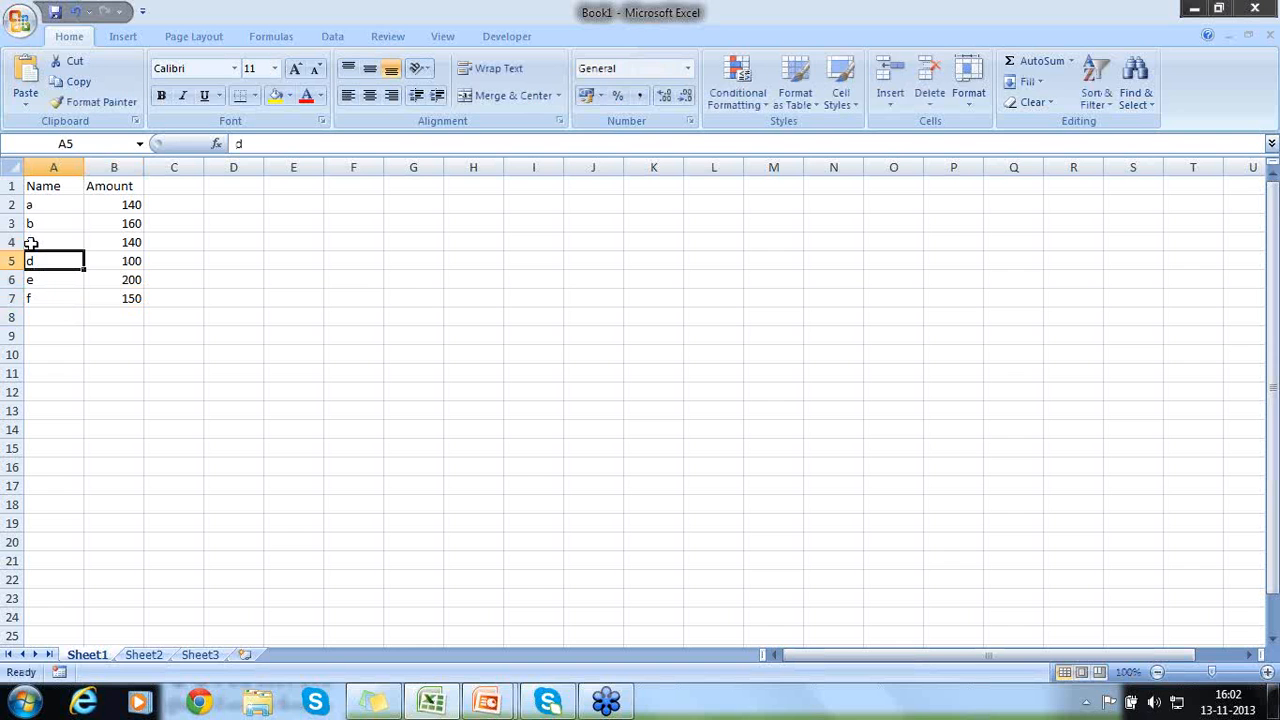
type("b")
key("Return")
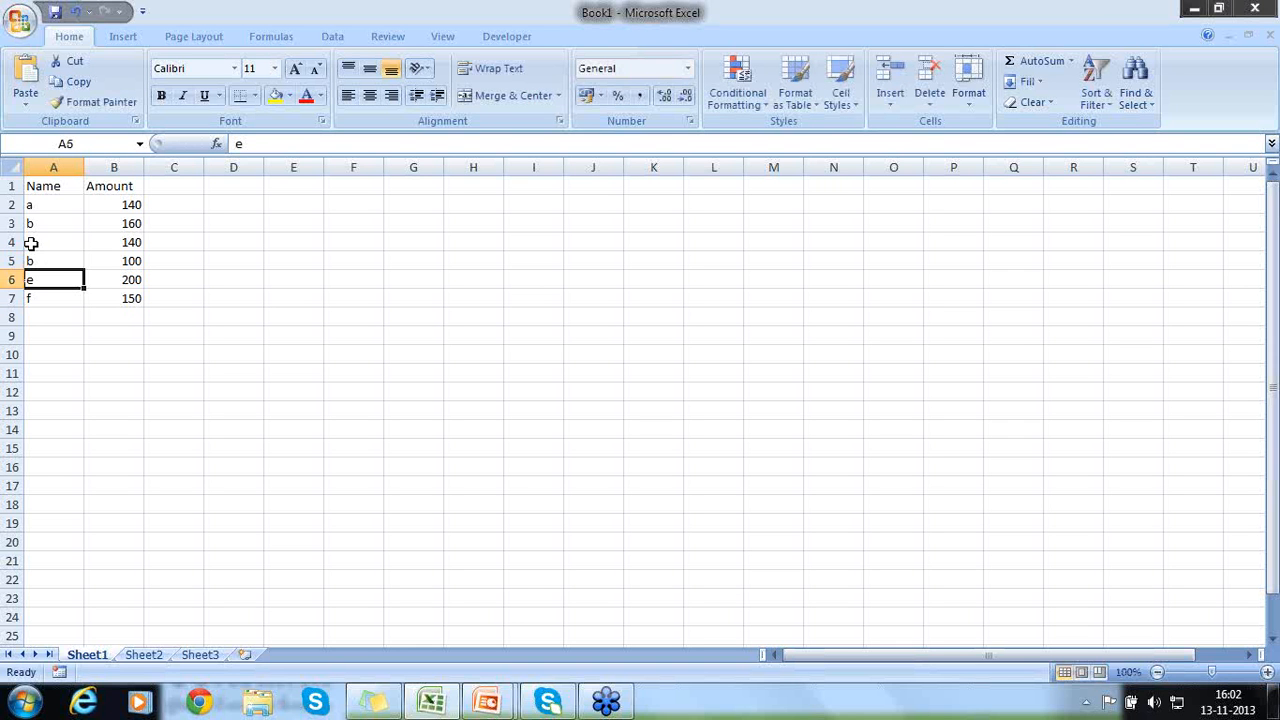
- Total the amounts B2:B7 with a SUM formula in B8
left_click(124, 315)
type("=sum(")
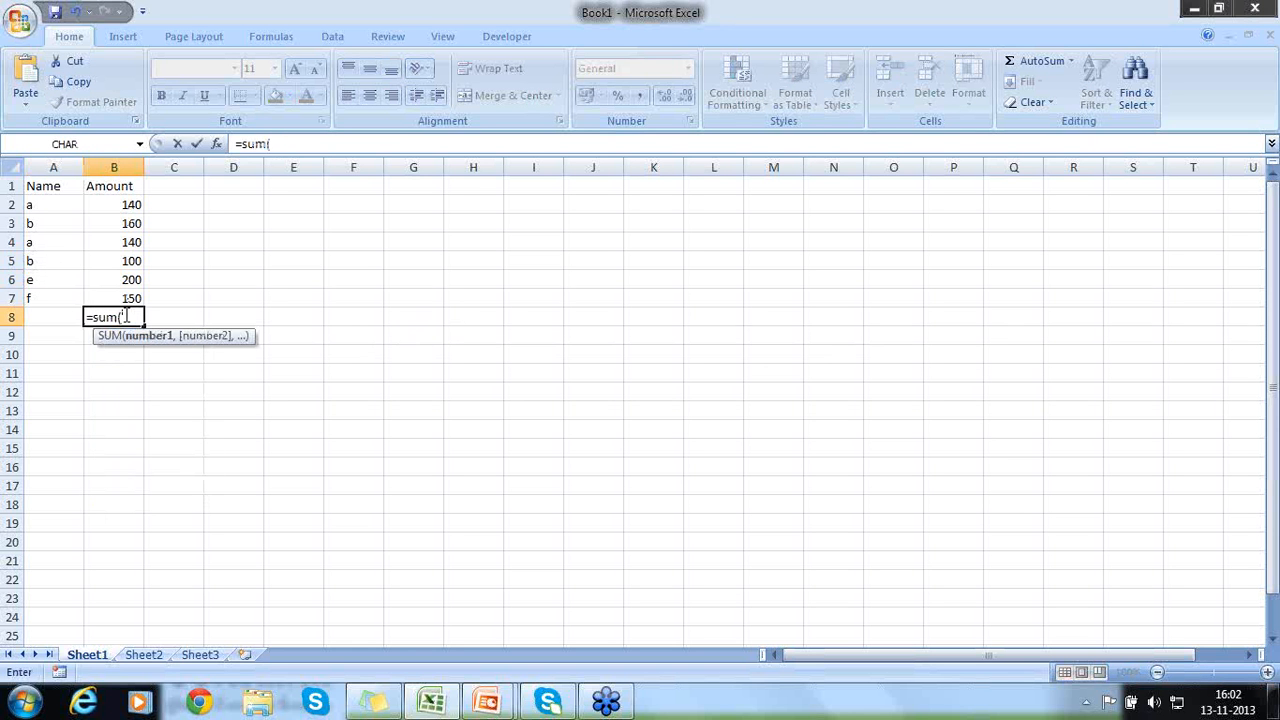
key("Up")
key("F8")
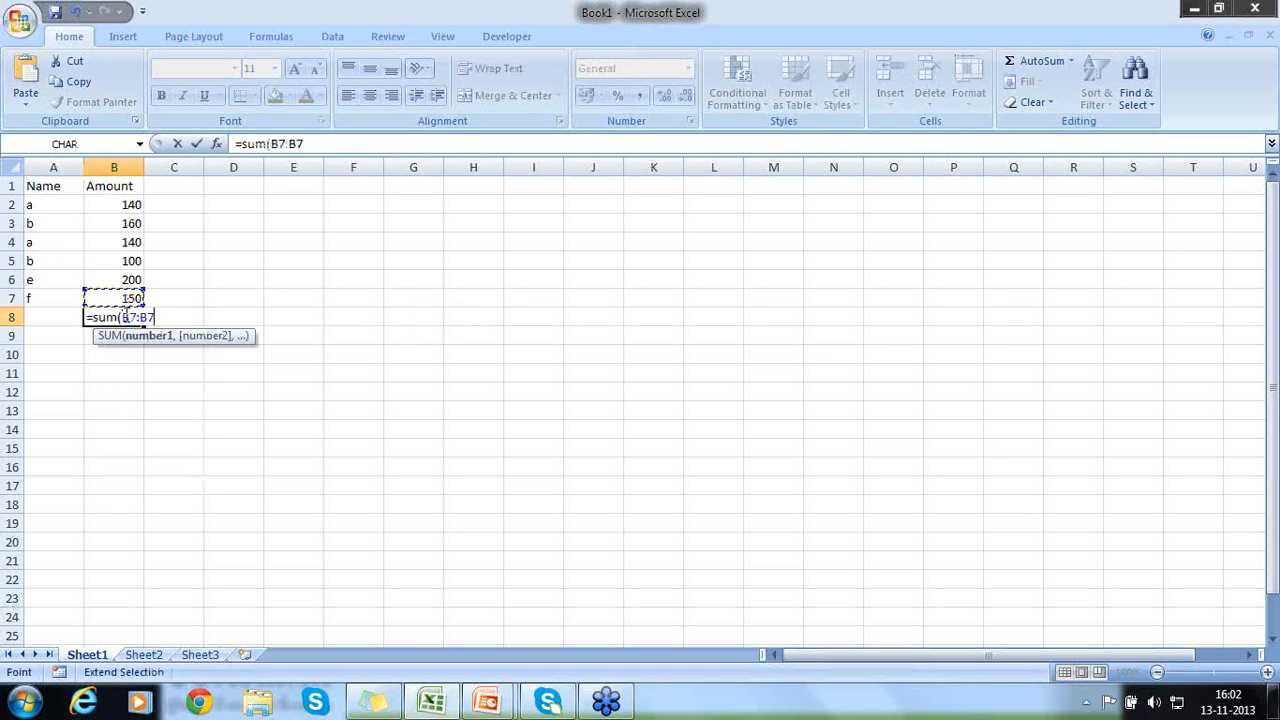
key("Up")
key("Up")
key("Up")
key("Up")
key("Up")
type(")")
key("Return")
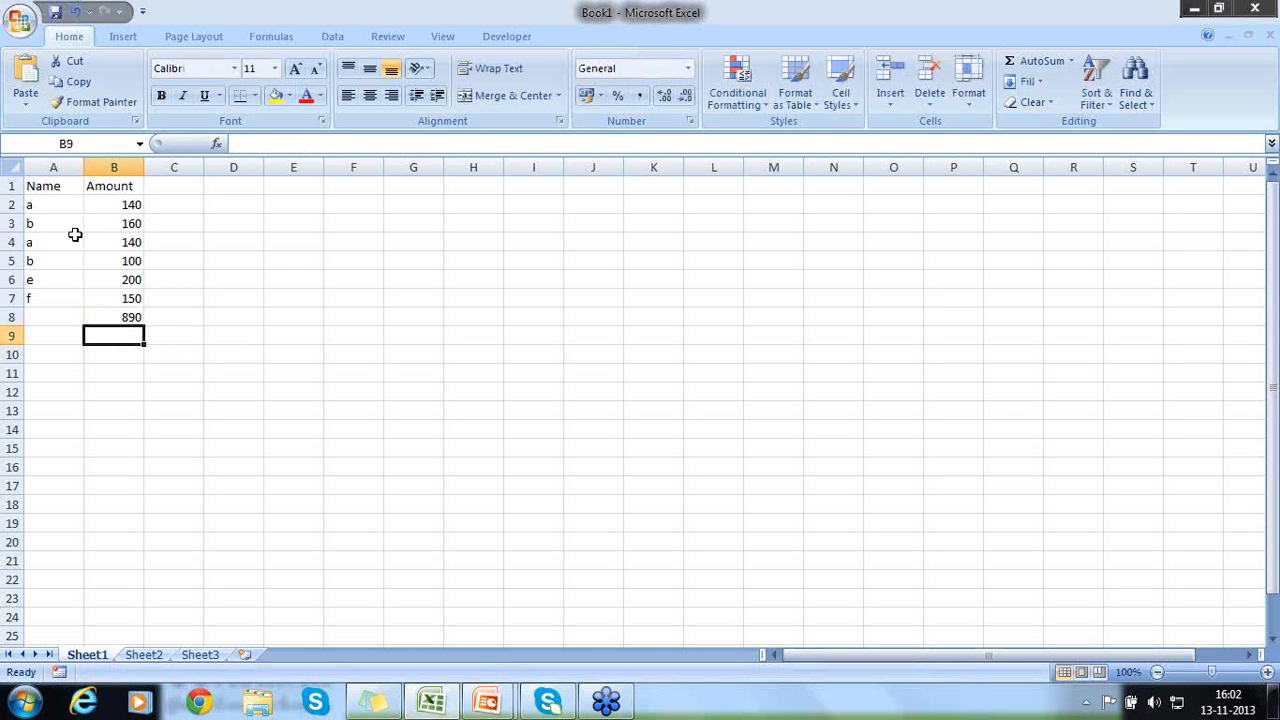
- Enter the label "Sum all a" in A9 under the name list
left_click(50, 205)
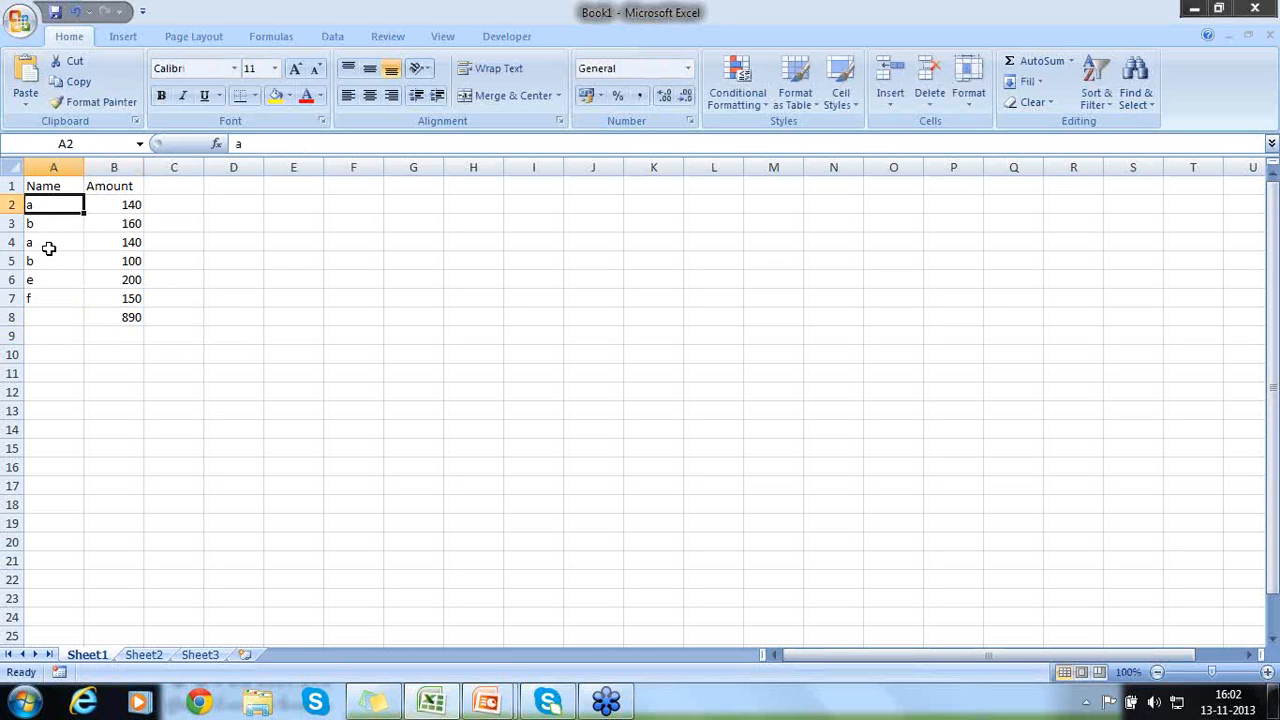
left_click(47, 243)
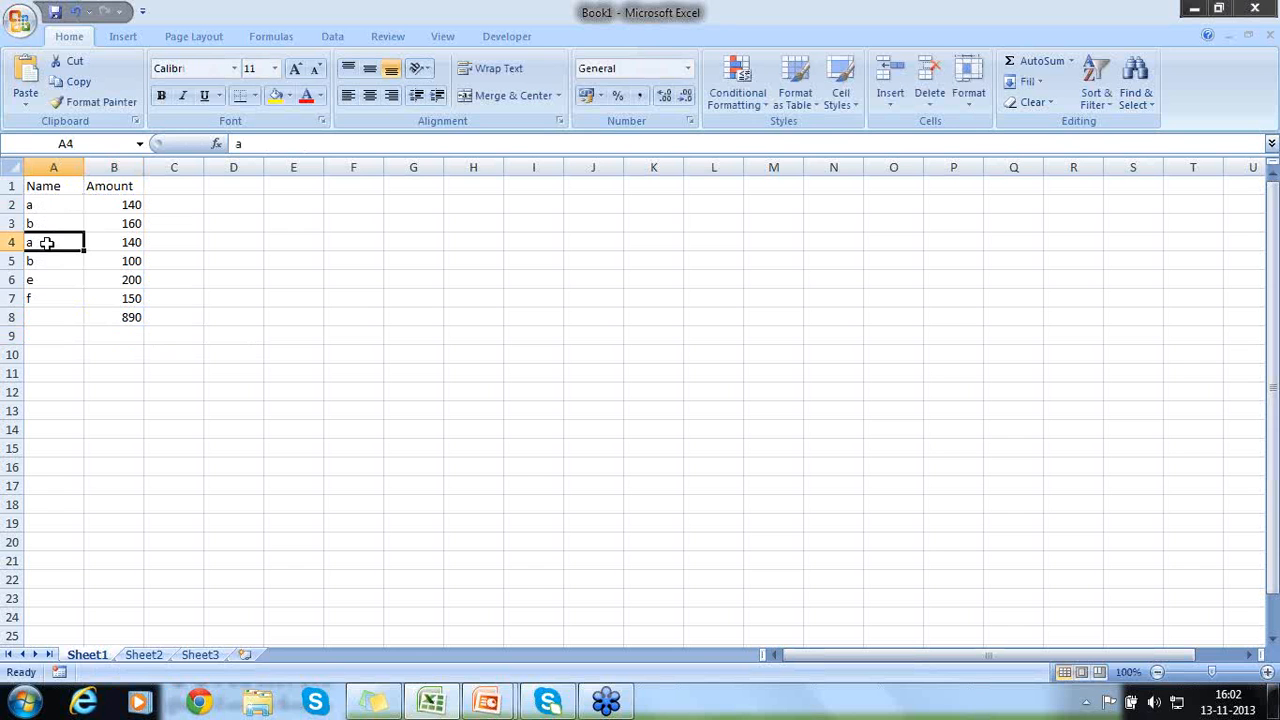
left_click(74, 336)
type("Summ all")
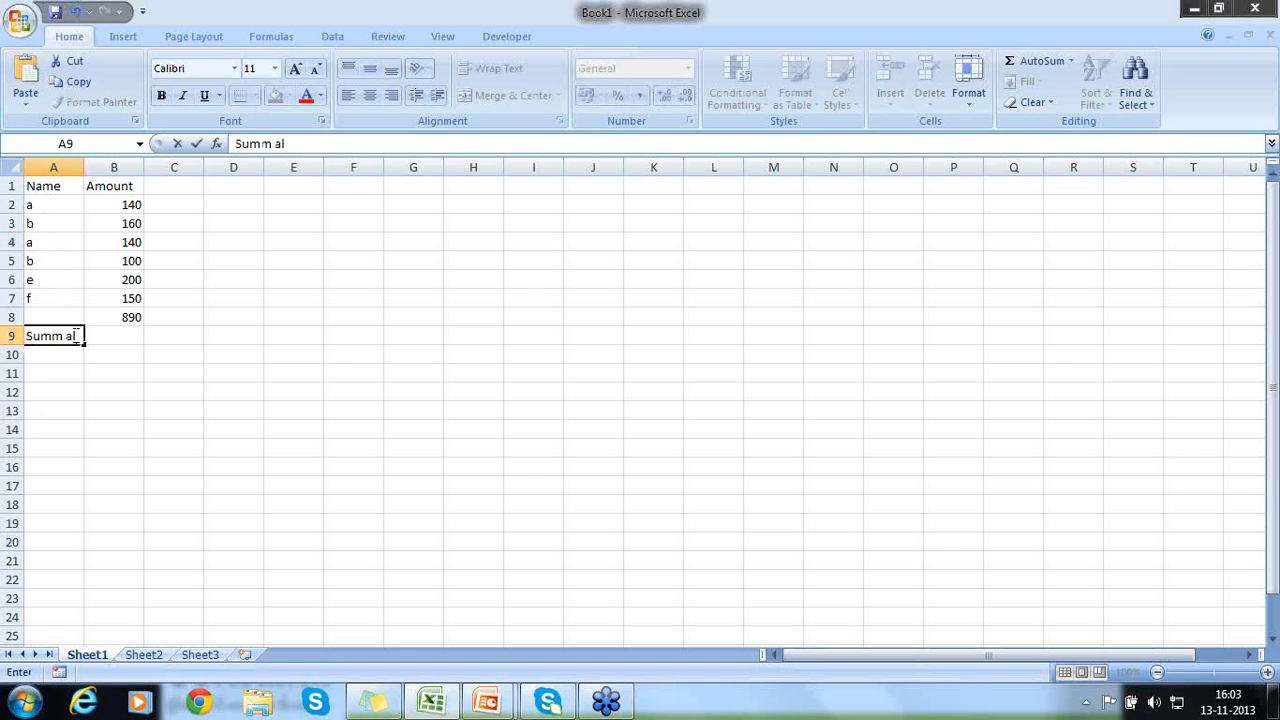
key("BackSpace")
key("BackSpace")
key("BackSpace")
key("BackSpace")
key("BackSpace")
type("all")
type(" a")
key("Return")
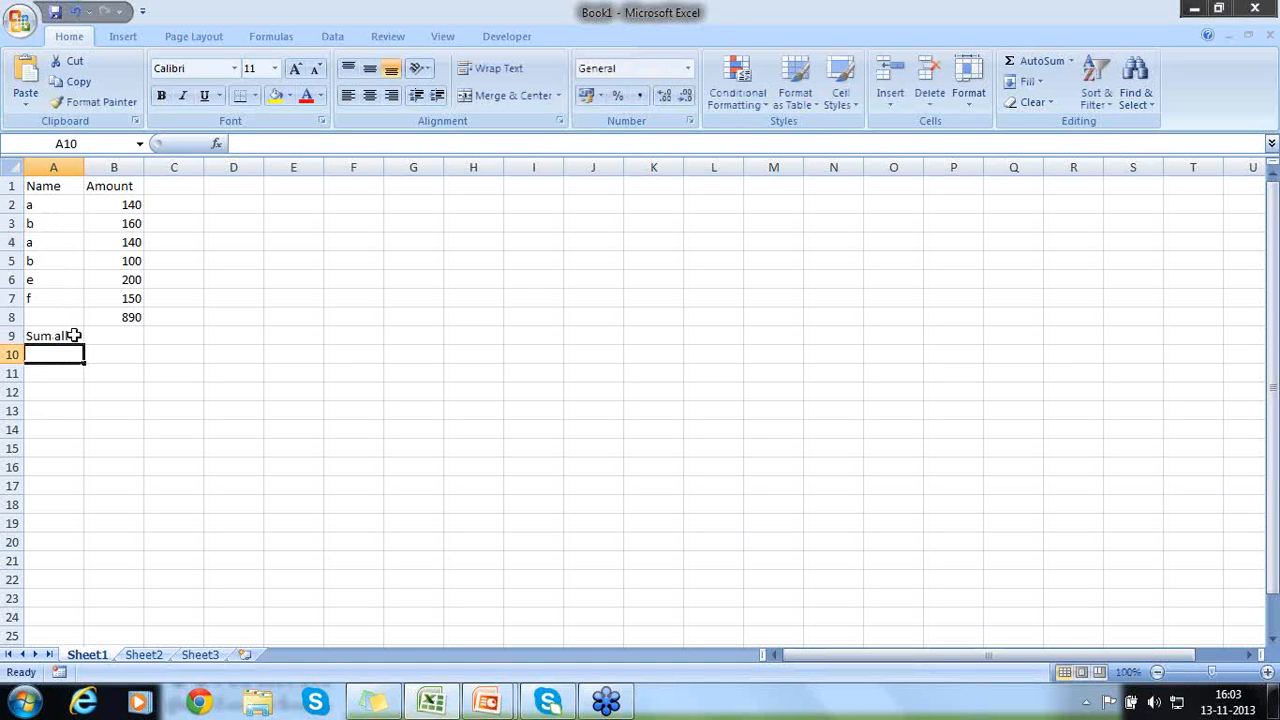
- Enter a SUMIF formula in B9 over B2:B7 with the criterion 140
left_click(74, 335)
key("Right")
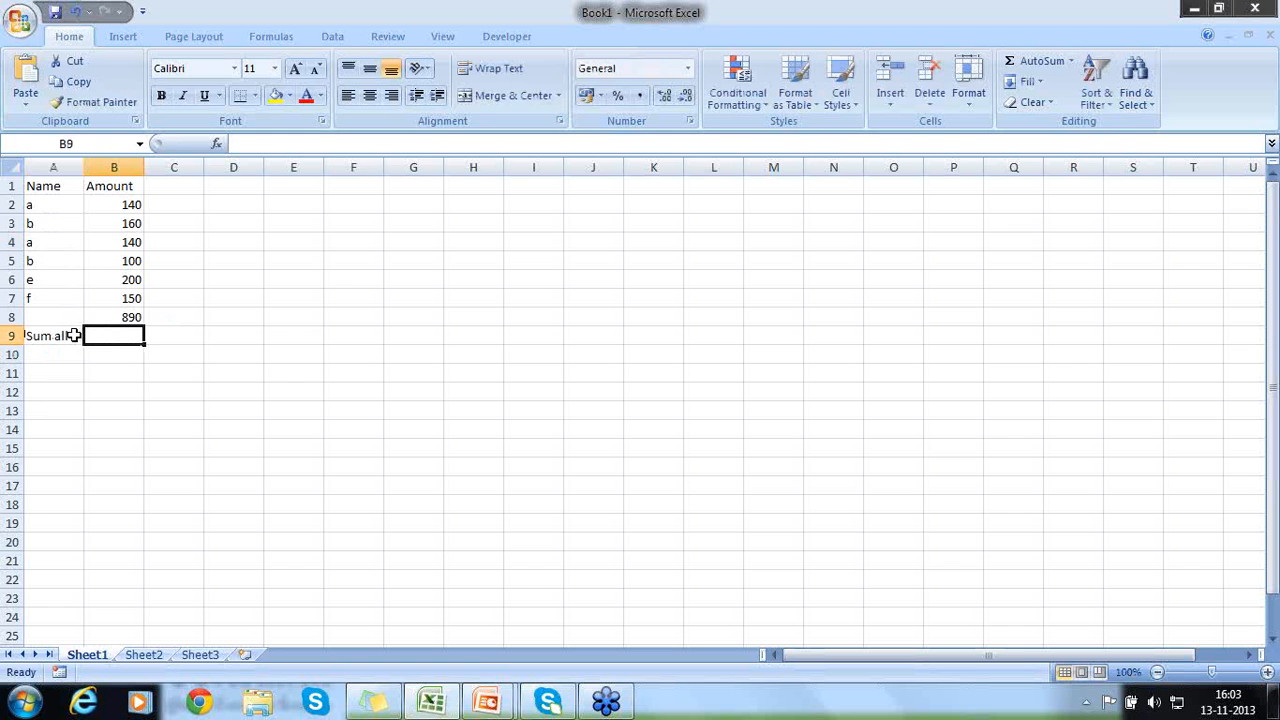
type("=Sum")
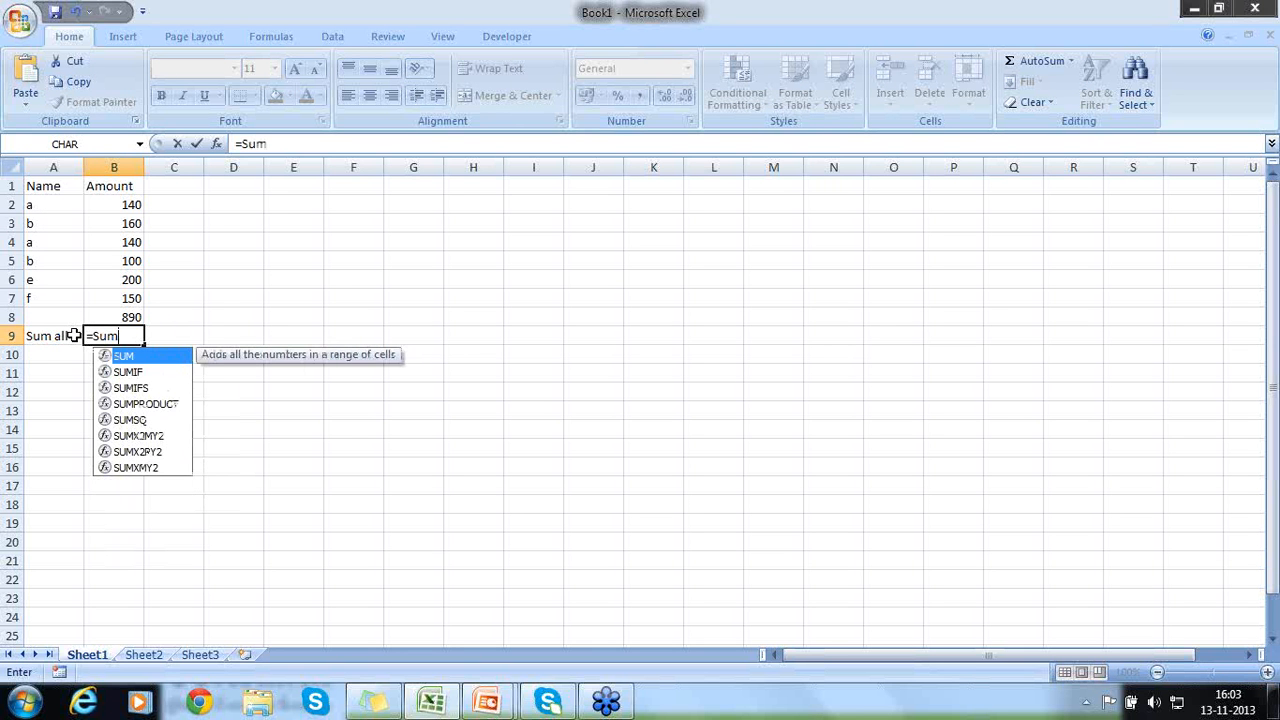
type("IF")
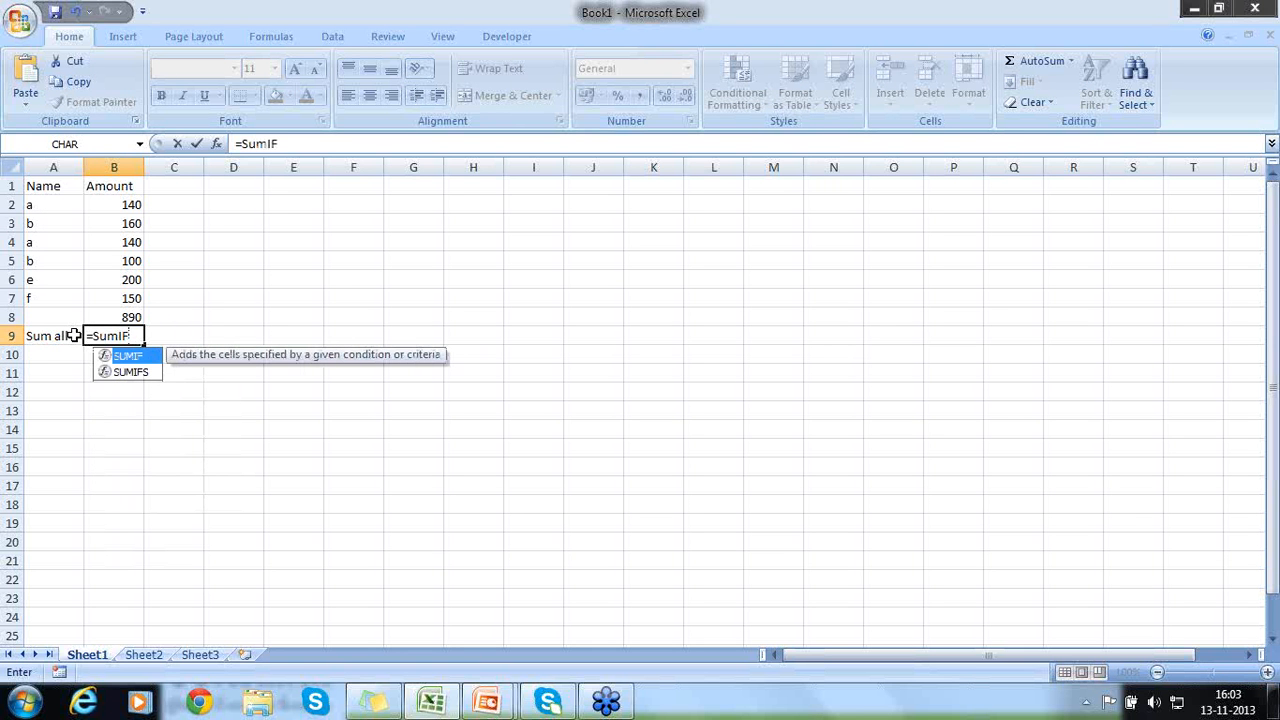
type("(")
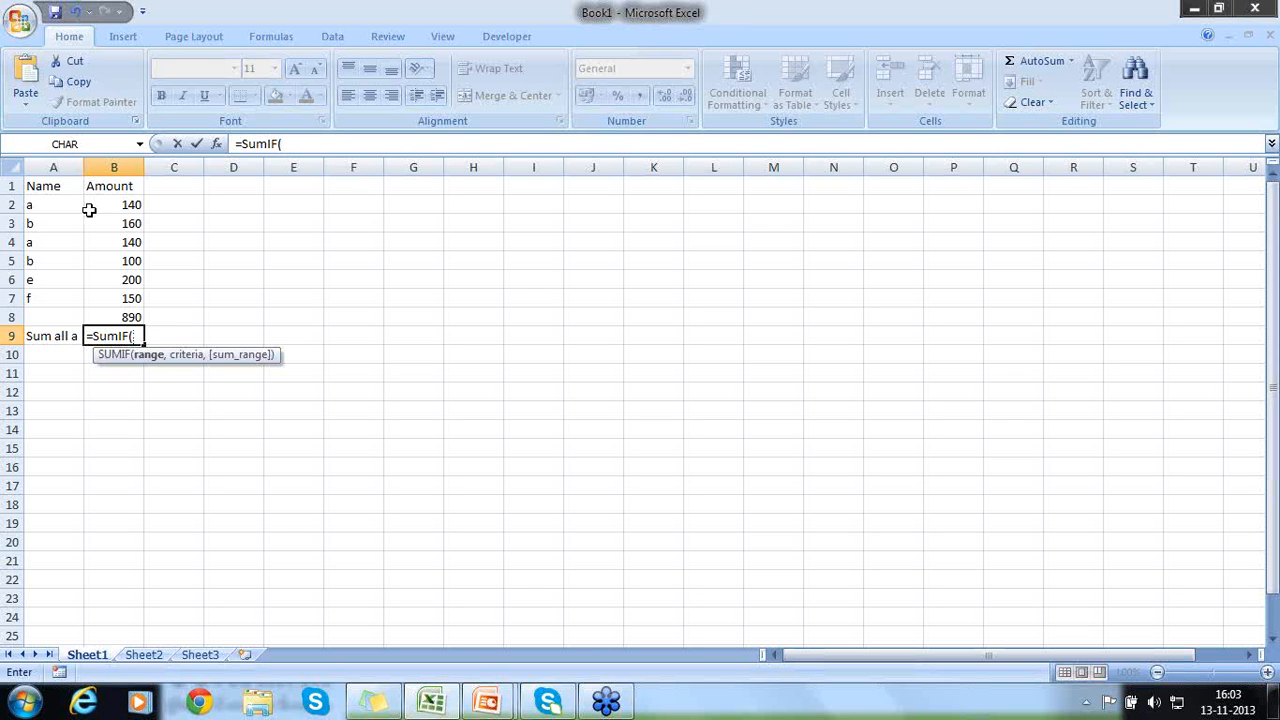
left_click_drag(90, 205, 95, 296)
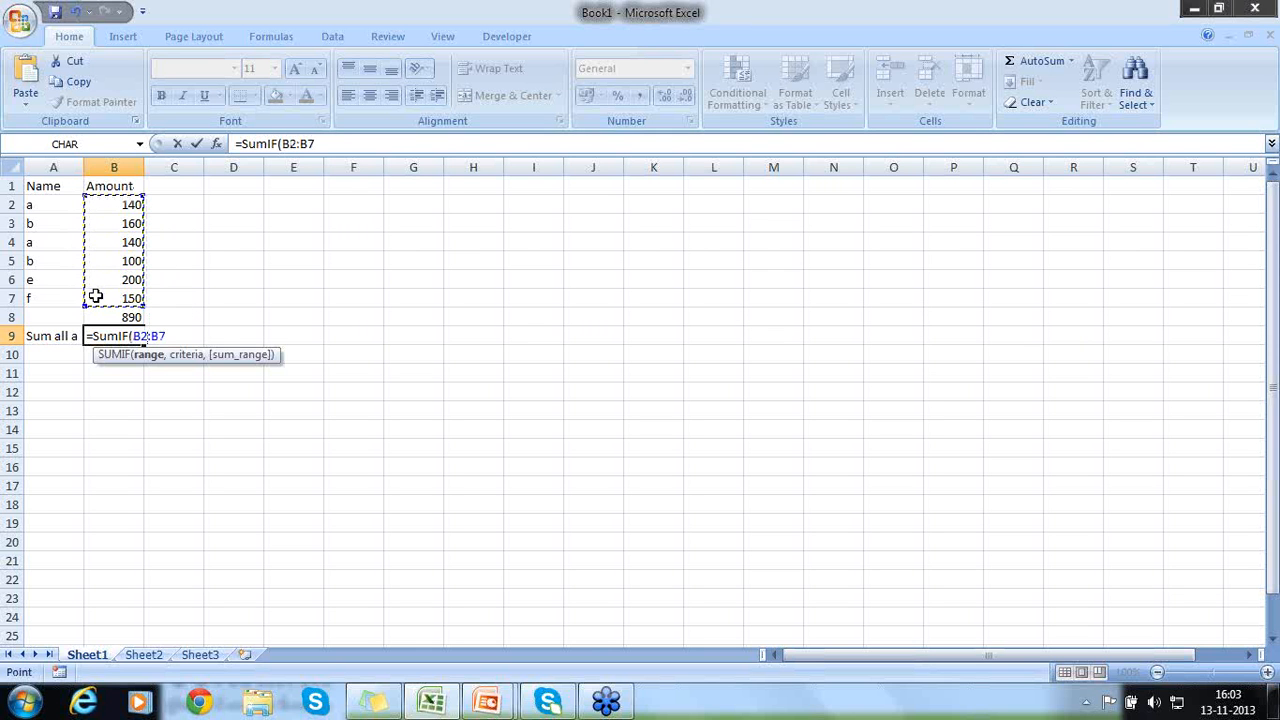
type(",")
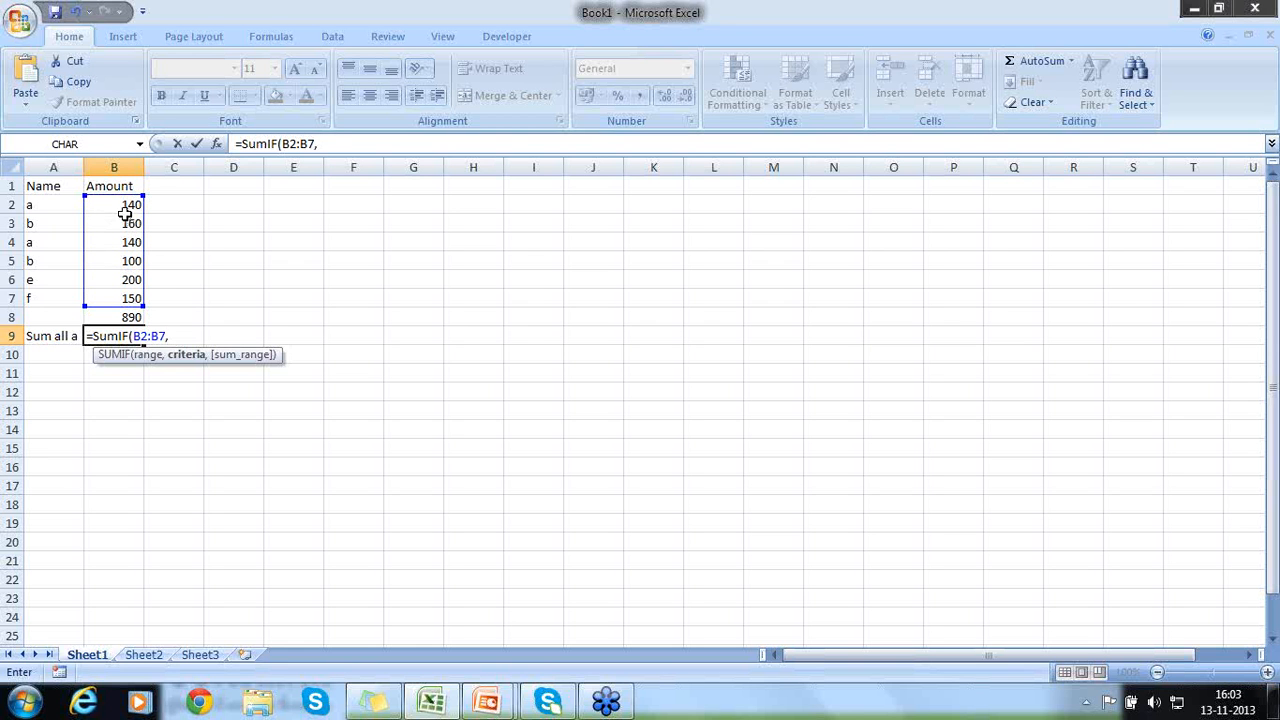
type("140)")
key("Return")
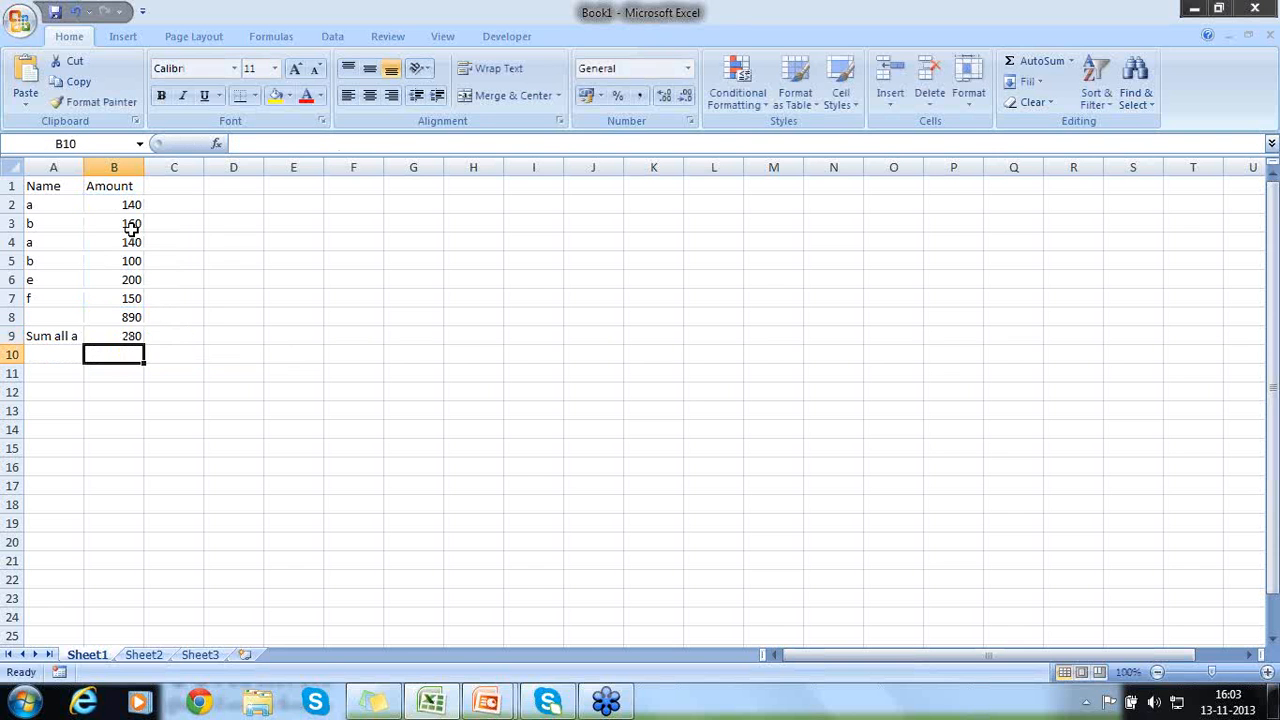
- Change the label in A9 to "Sum all a4"
left_click(127, 246)
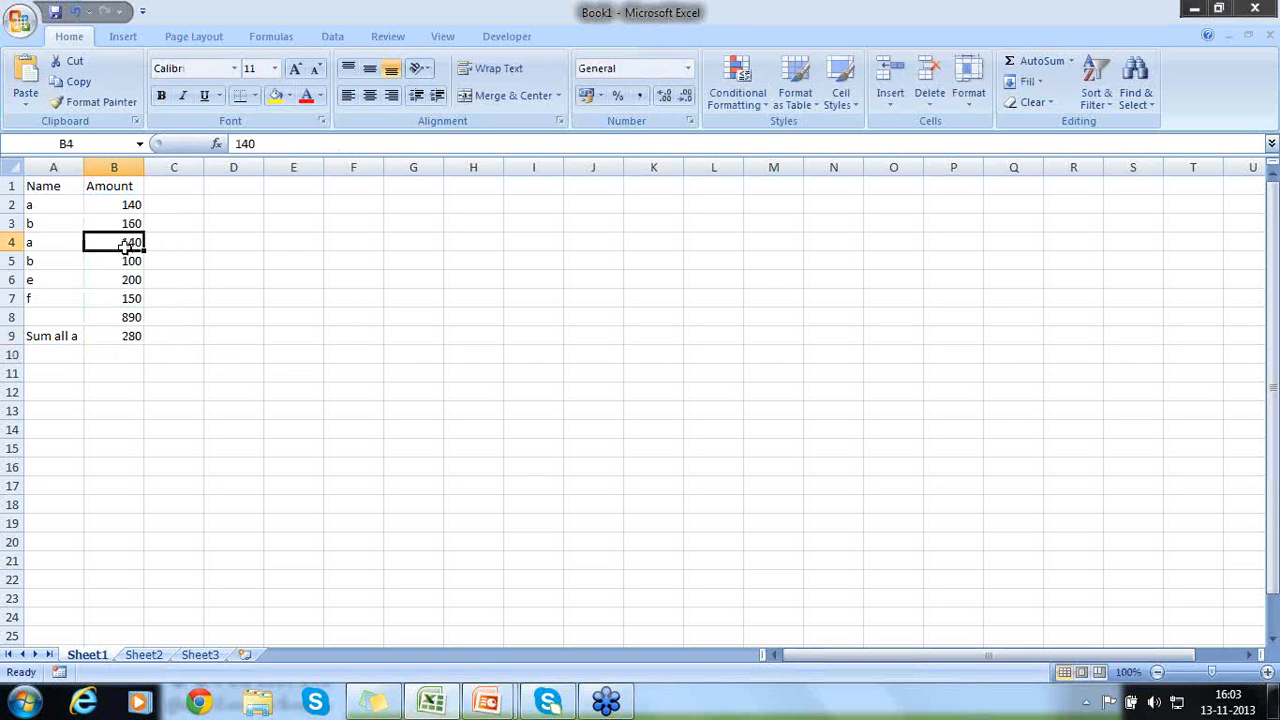
left_click(121, 207)
left_click(71, 333)
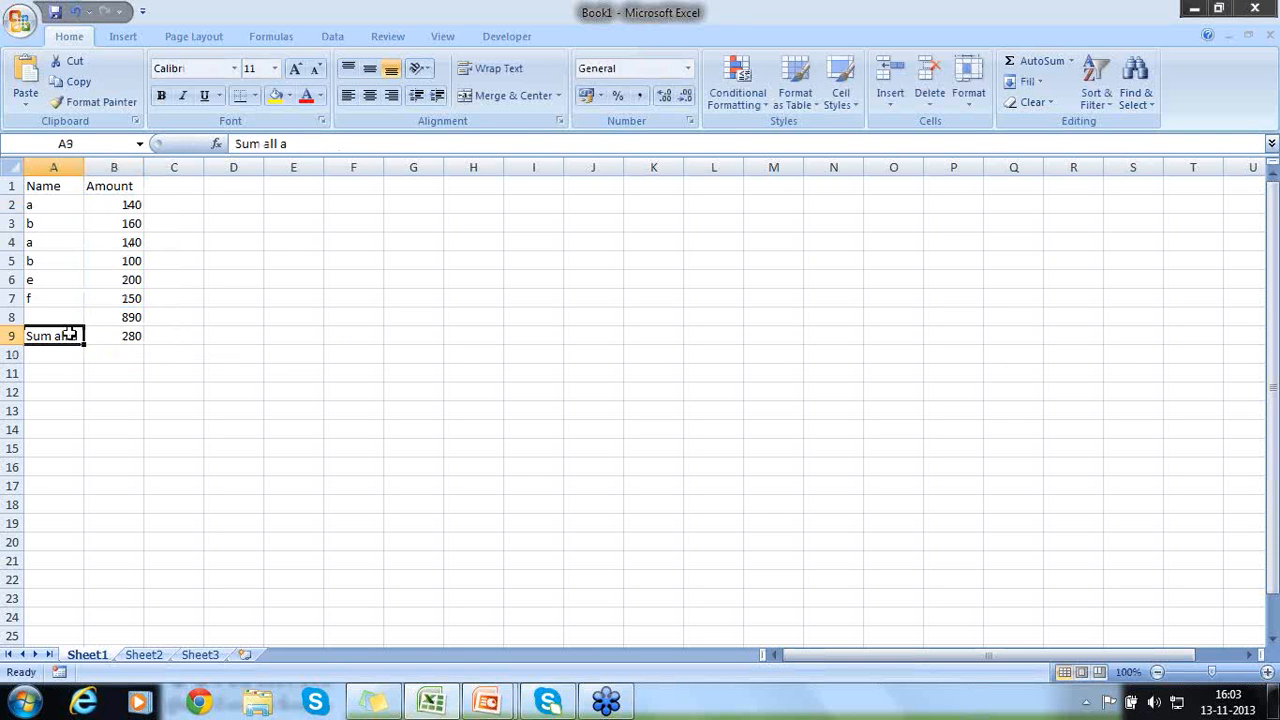
double_click(73, 336)
key("BackSpace")
type("a40")
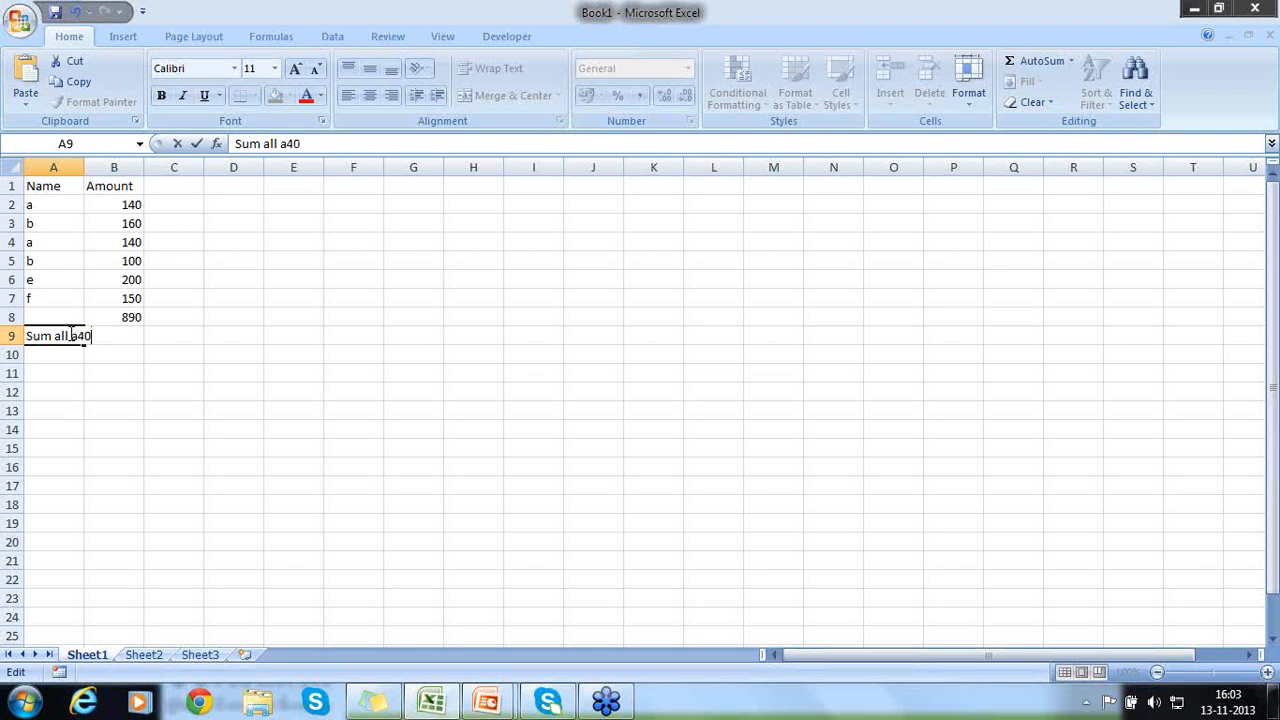
key("Return")
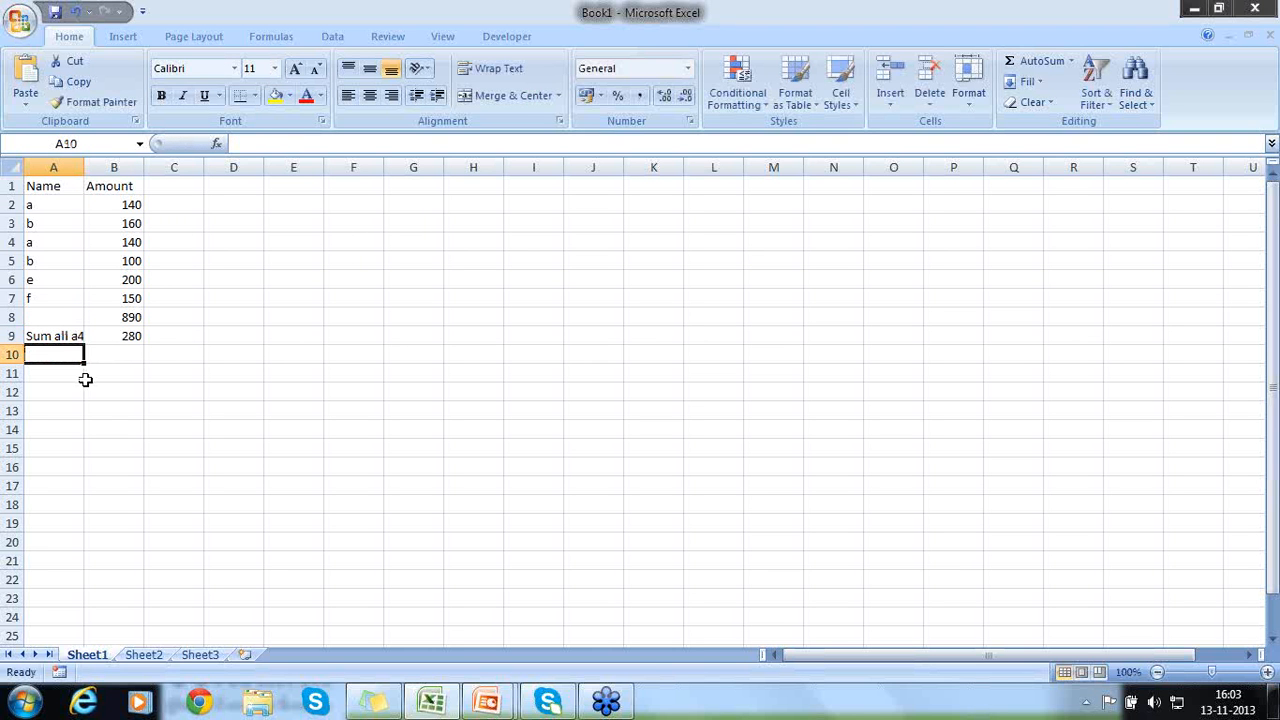
- Enter the label "Sum all a" in A10
type("Sum w")
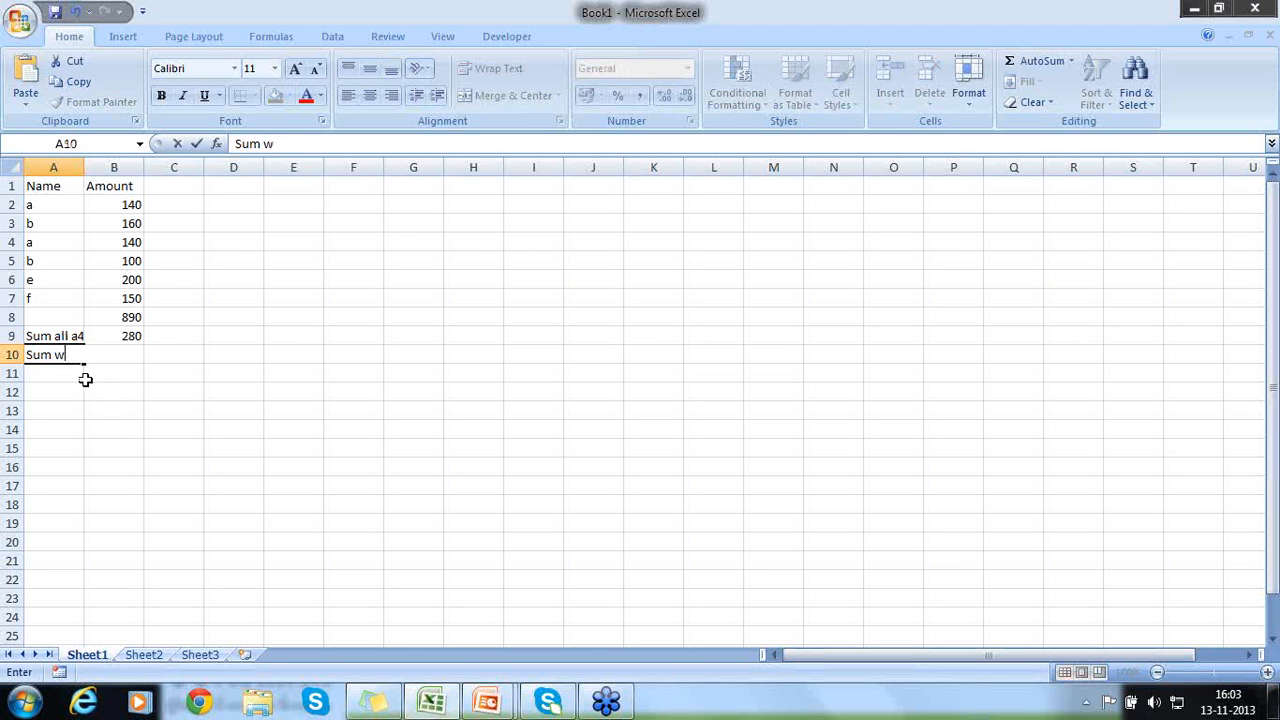
key("BackSpace")
type("all a40")
key("Return")
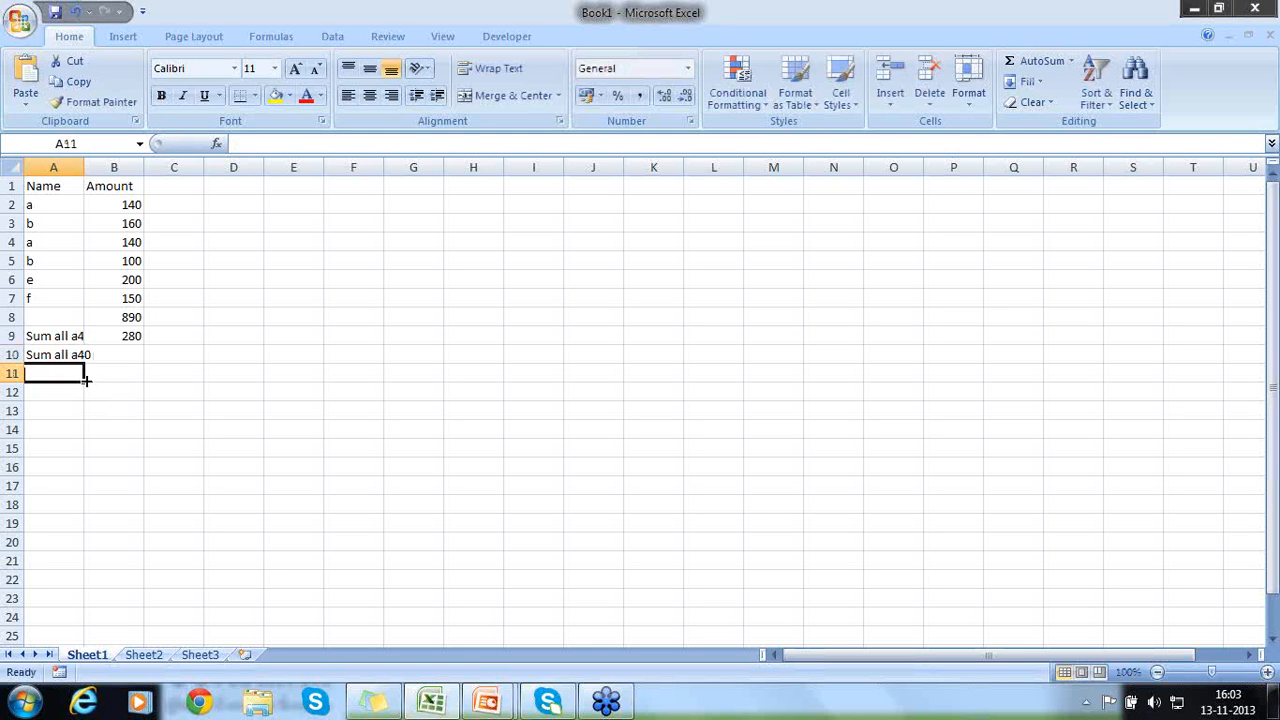
key("Up")
key("F2")
key("BackSpace")
key("BackSpace")
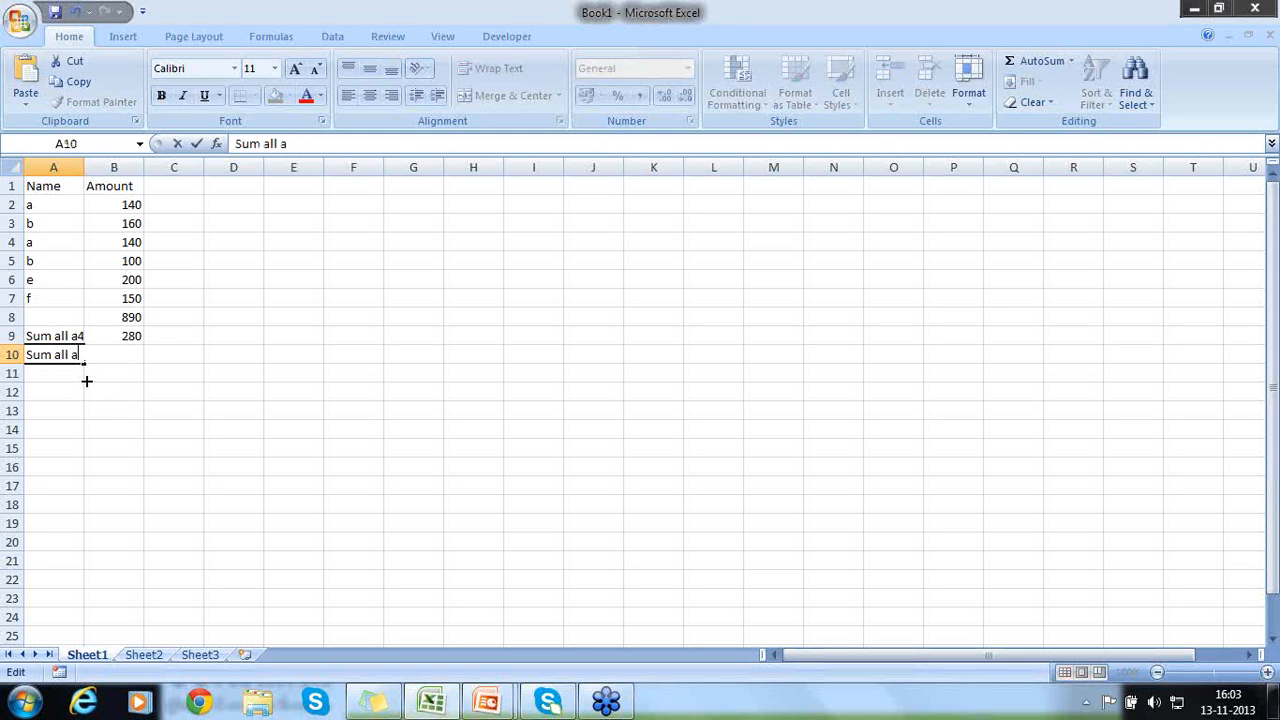
key("Return")
- Begin a SUMIFS formula in B10 by entering =Sumi
key("Up")
key("Right")
type("Su")
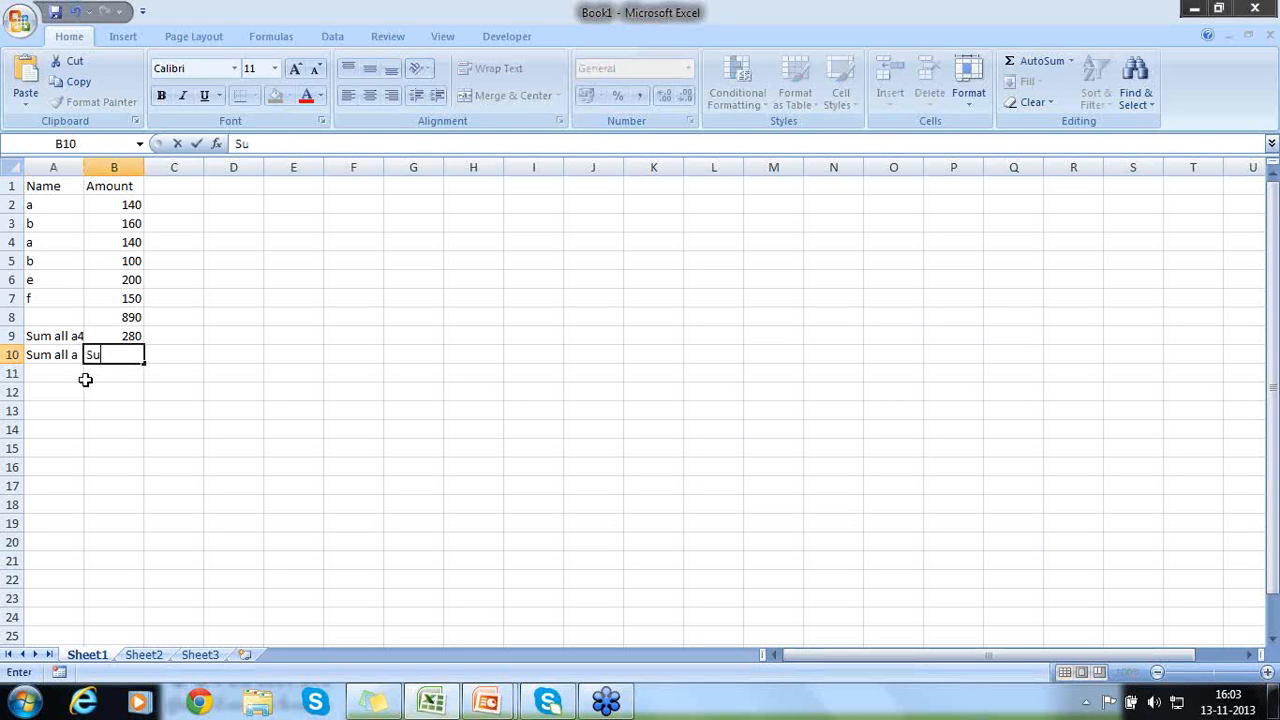
type("mi")
key("BackSpace")
key("BackSpace")
key("BackSpace")
key("BackSpace")
type("=Sum")
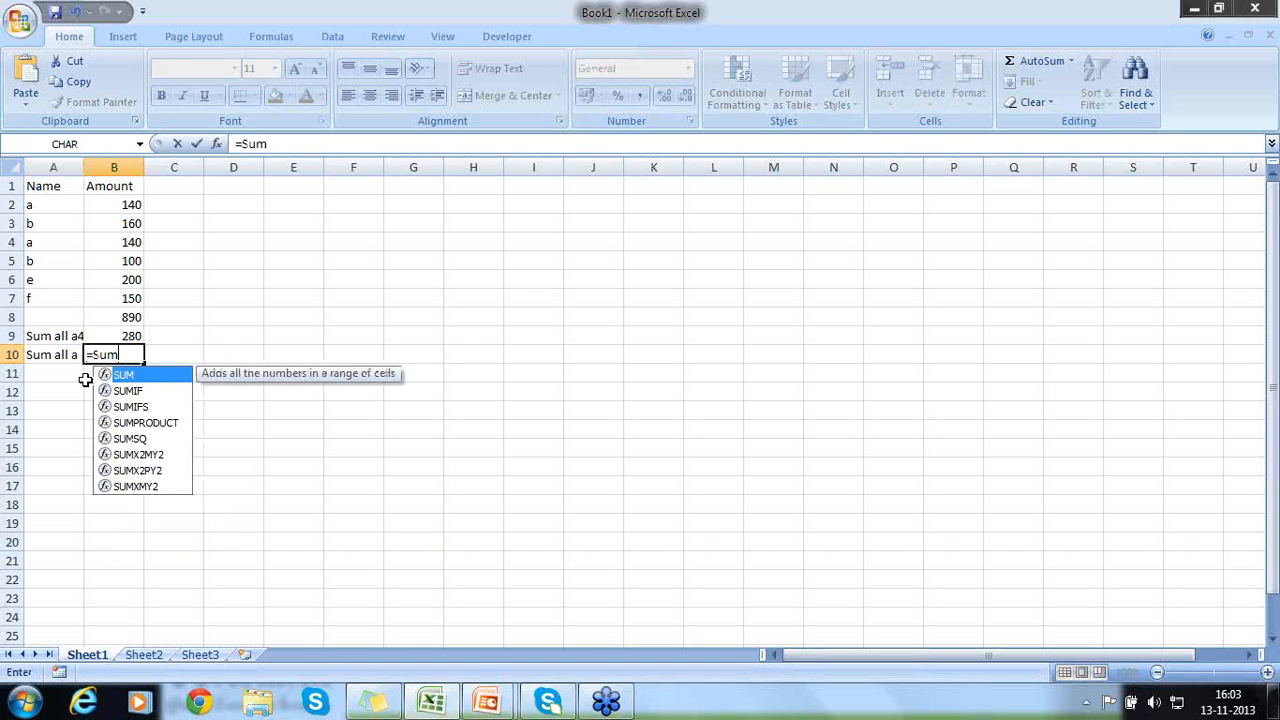
type("i")
key("Down")
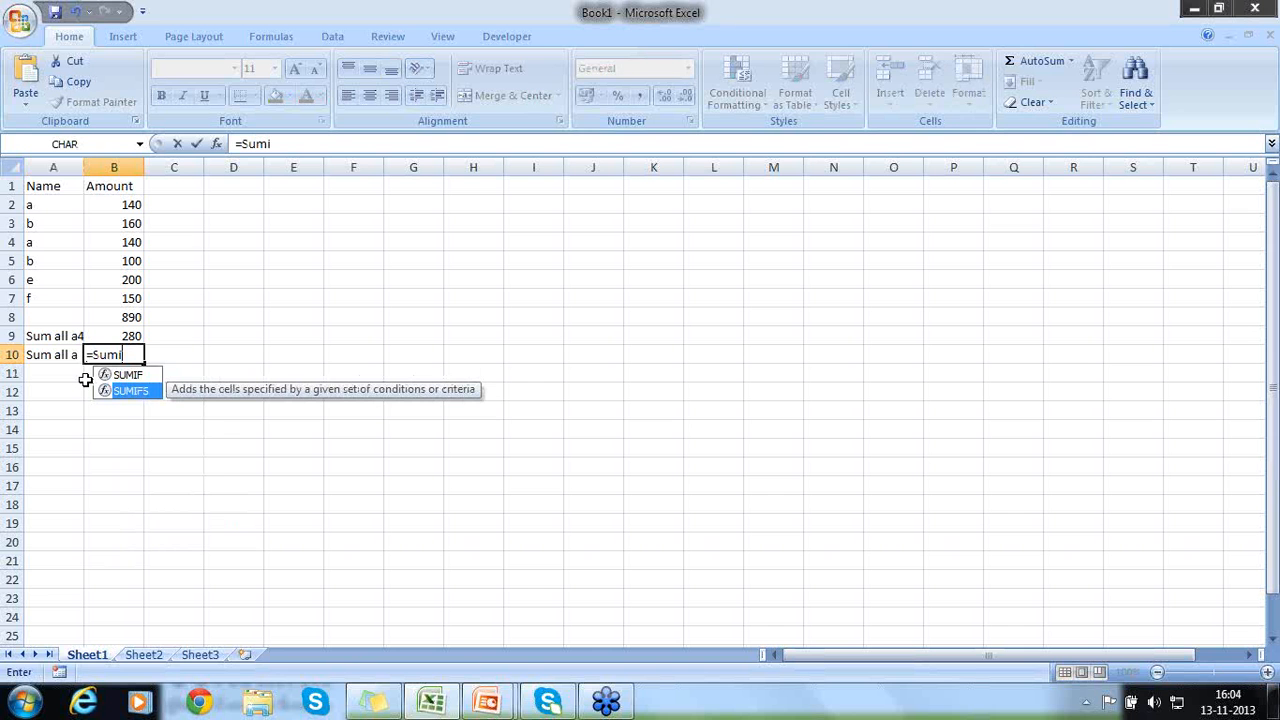
key("Return")
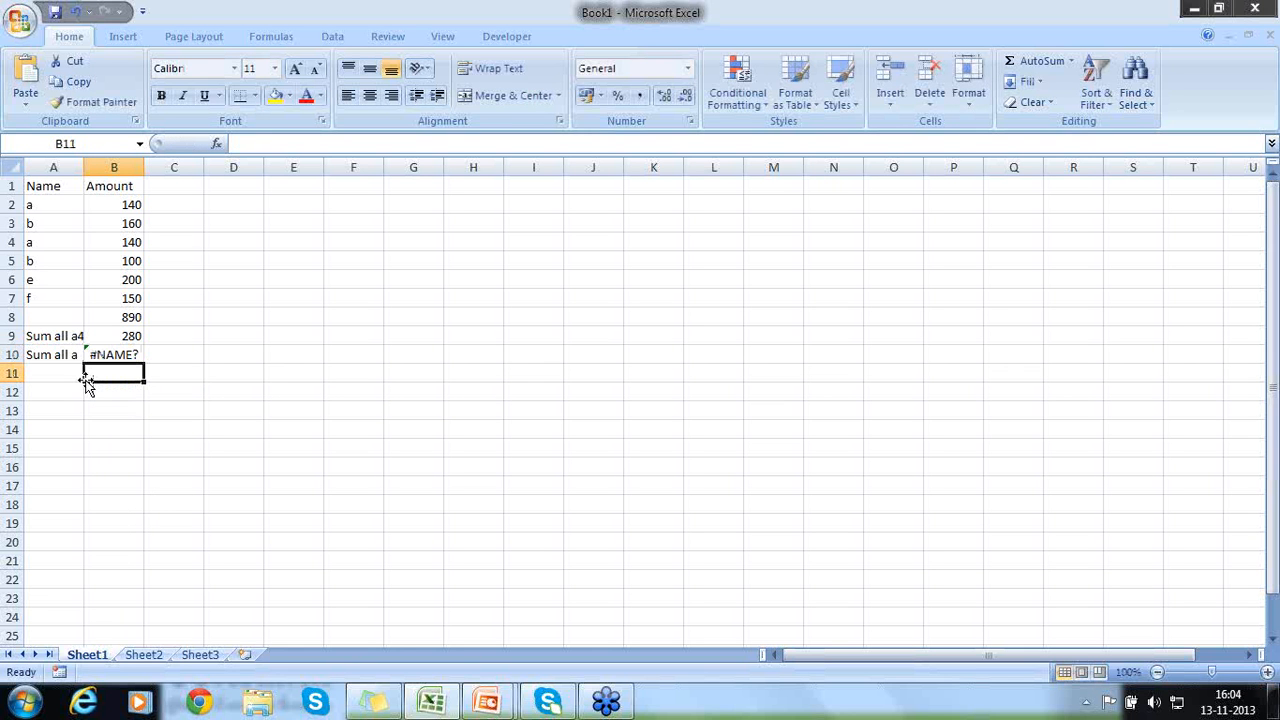
- Complete the formula in B10 as SUMIFS with sum range B2:B7, criteria range A2:A7 and the criterion "a"
key("Up")
key("F2")
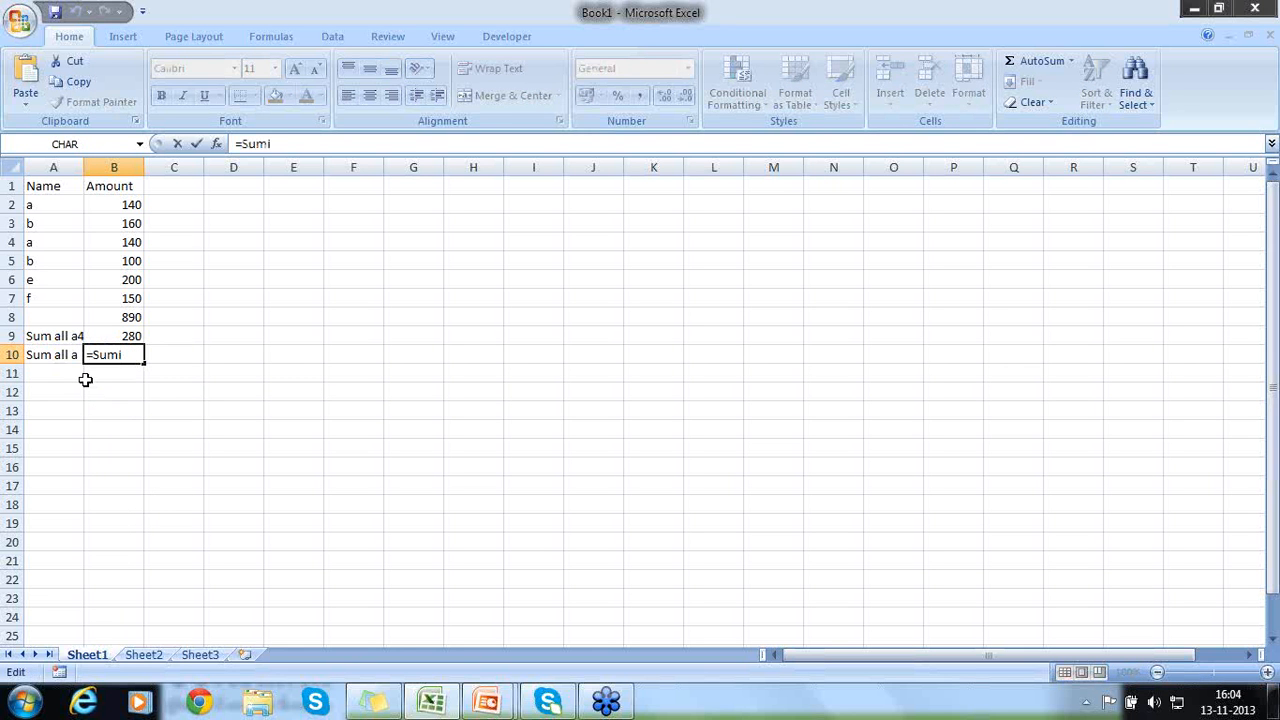
type("fs")
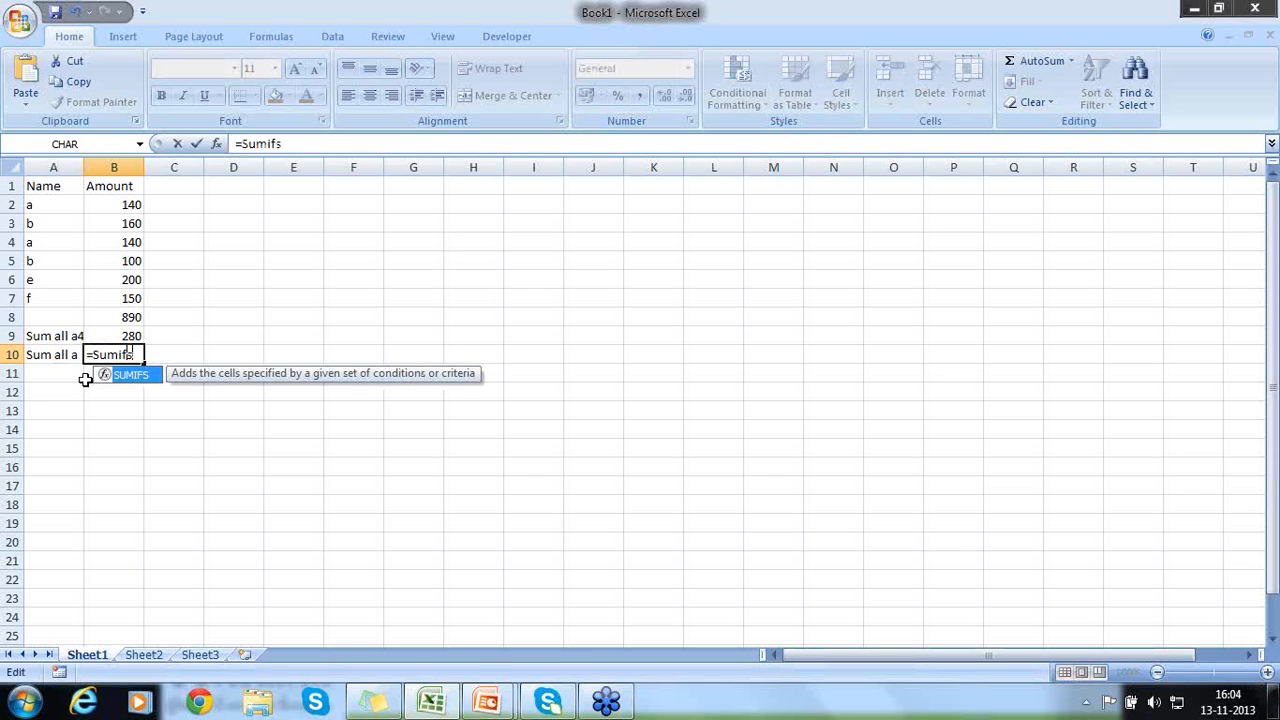
type("(")
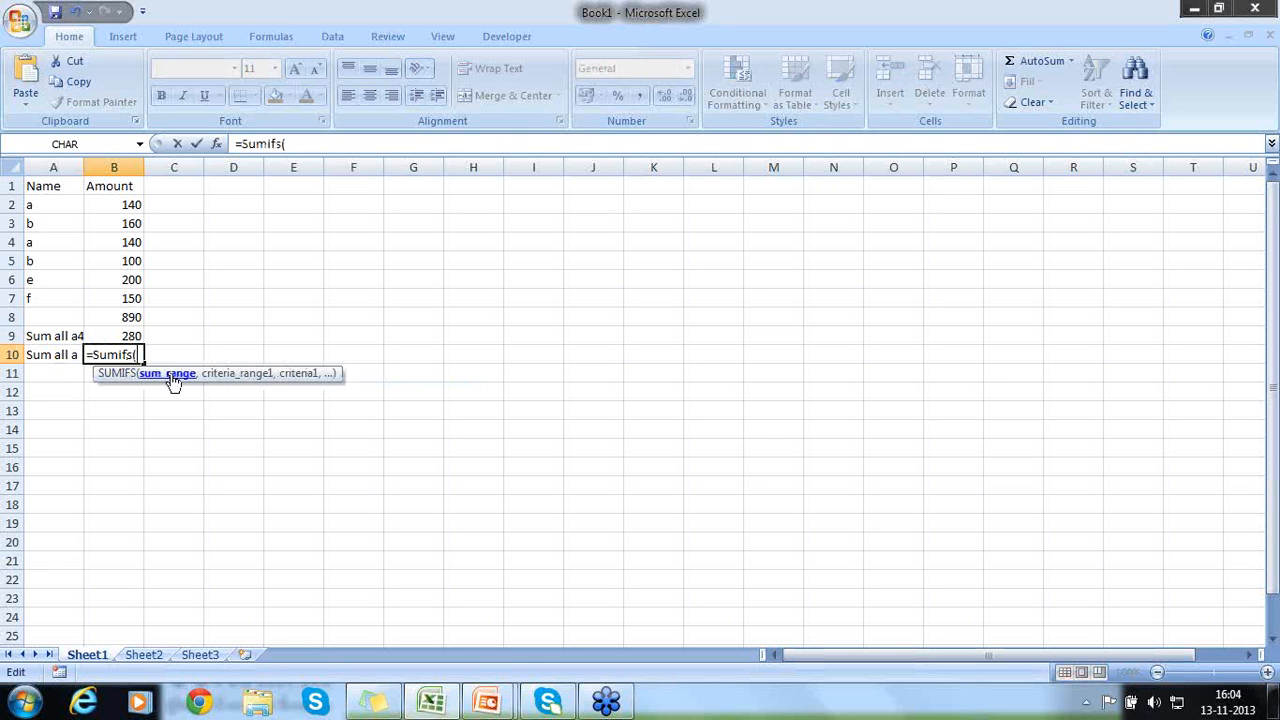
left_click_drag(116, 203, 127, 298)
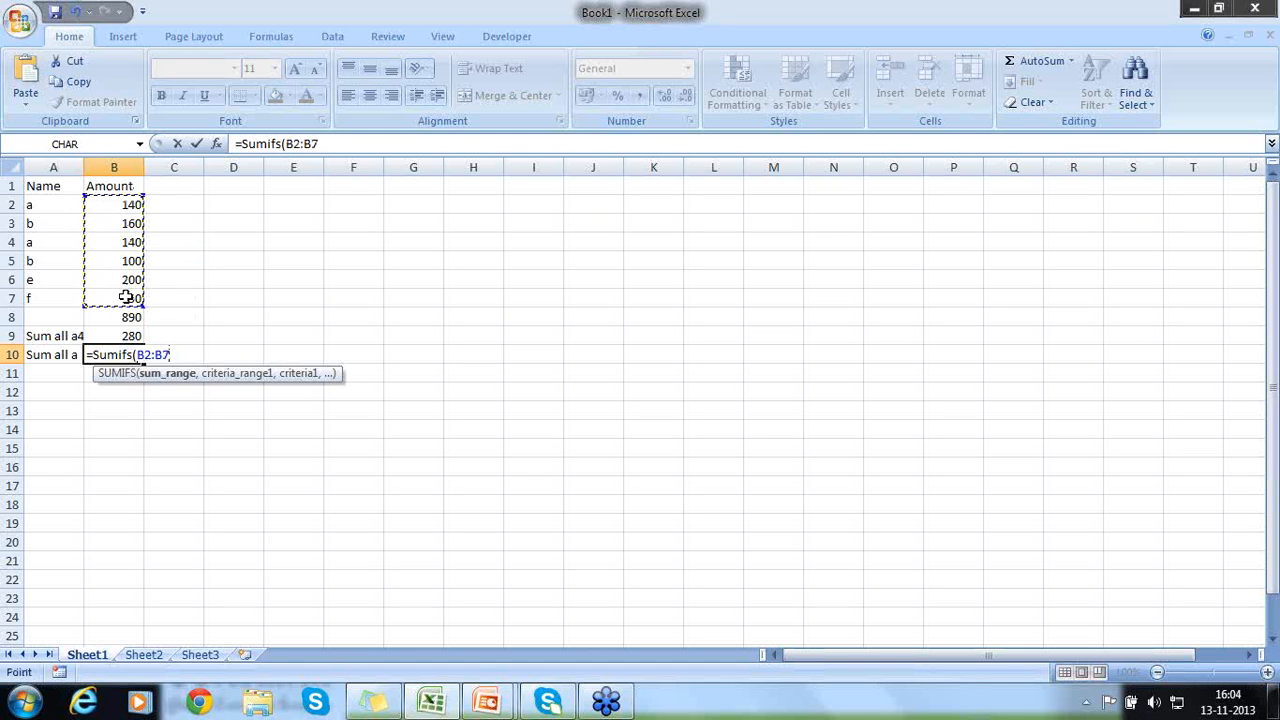
type(",")
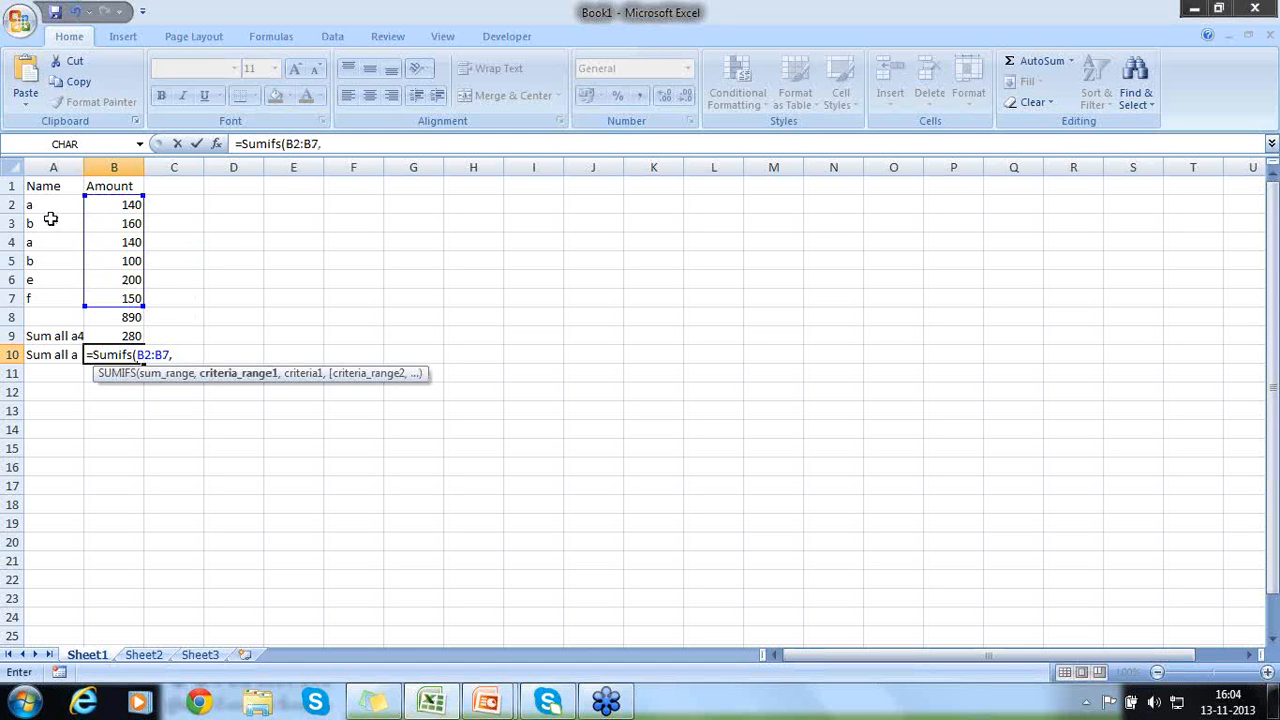
left_click_drag(40, 206, 45, 299)
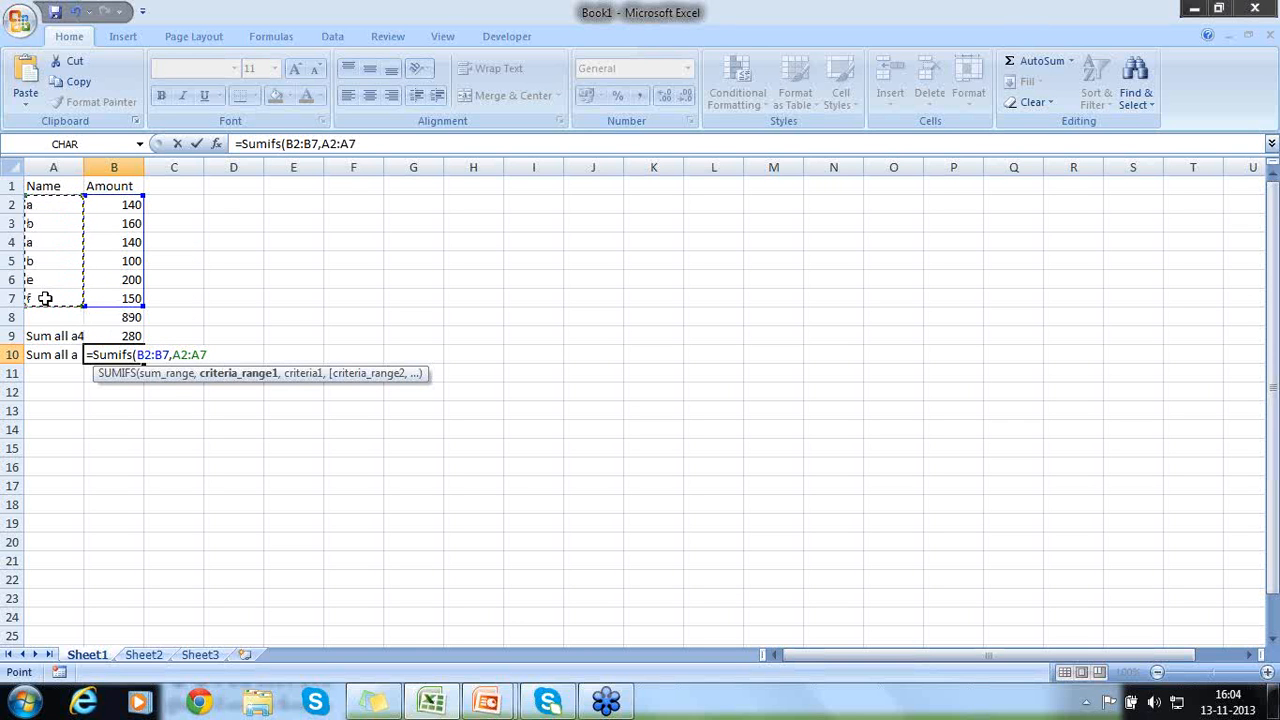
type(",")
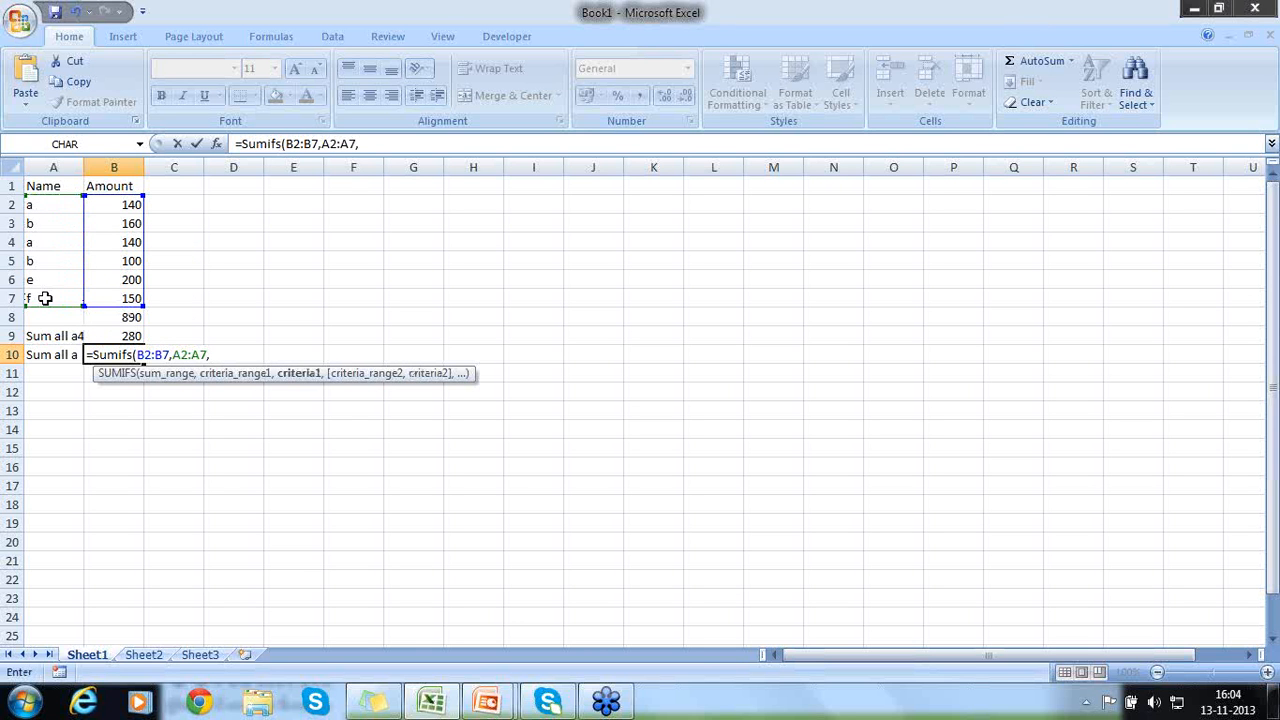
type("a")
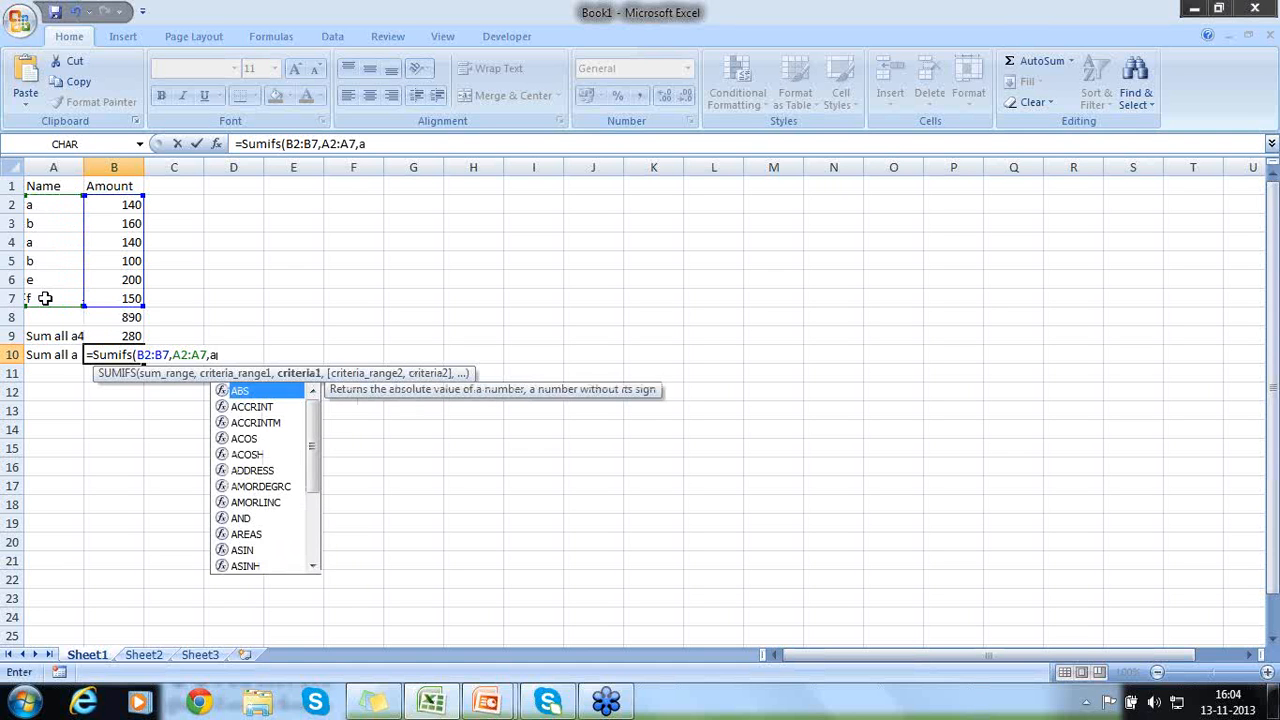
key("BackSpace")
type("\"a\"")
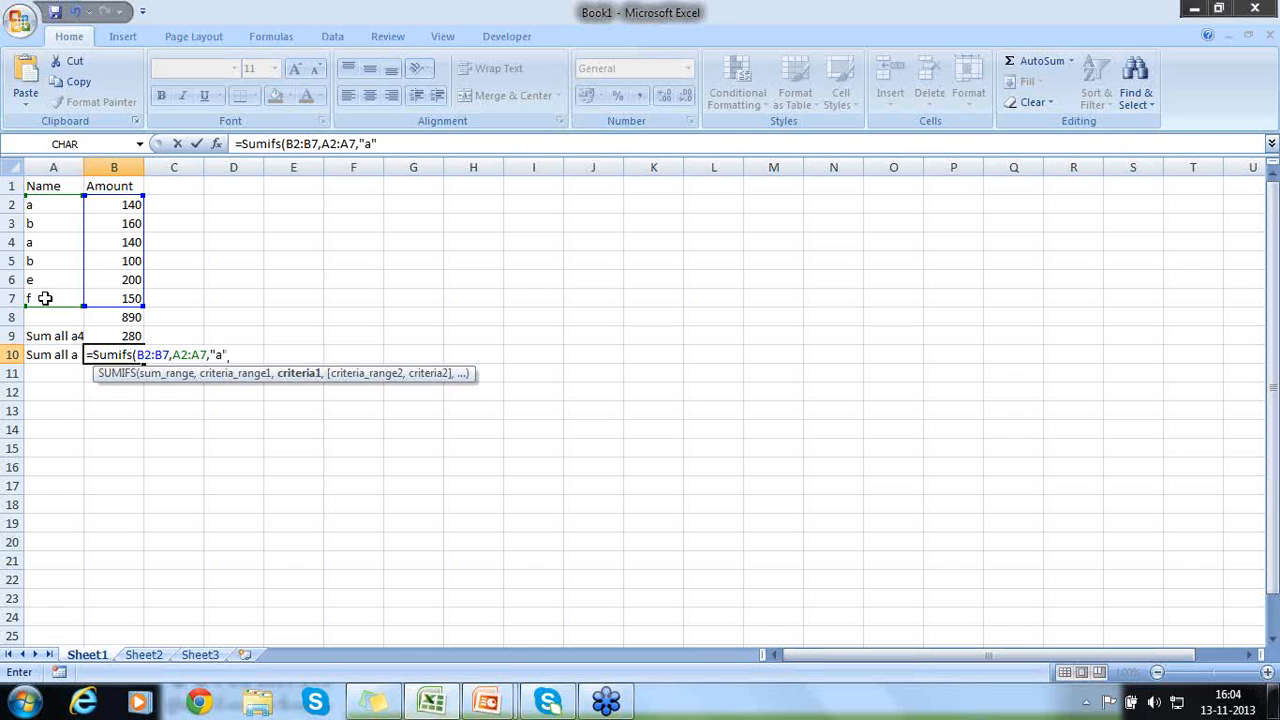
type(")")
key("Return")
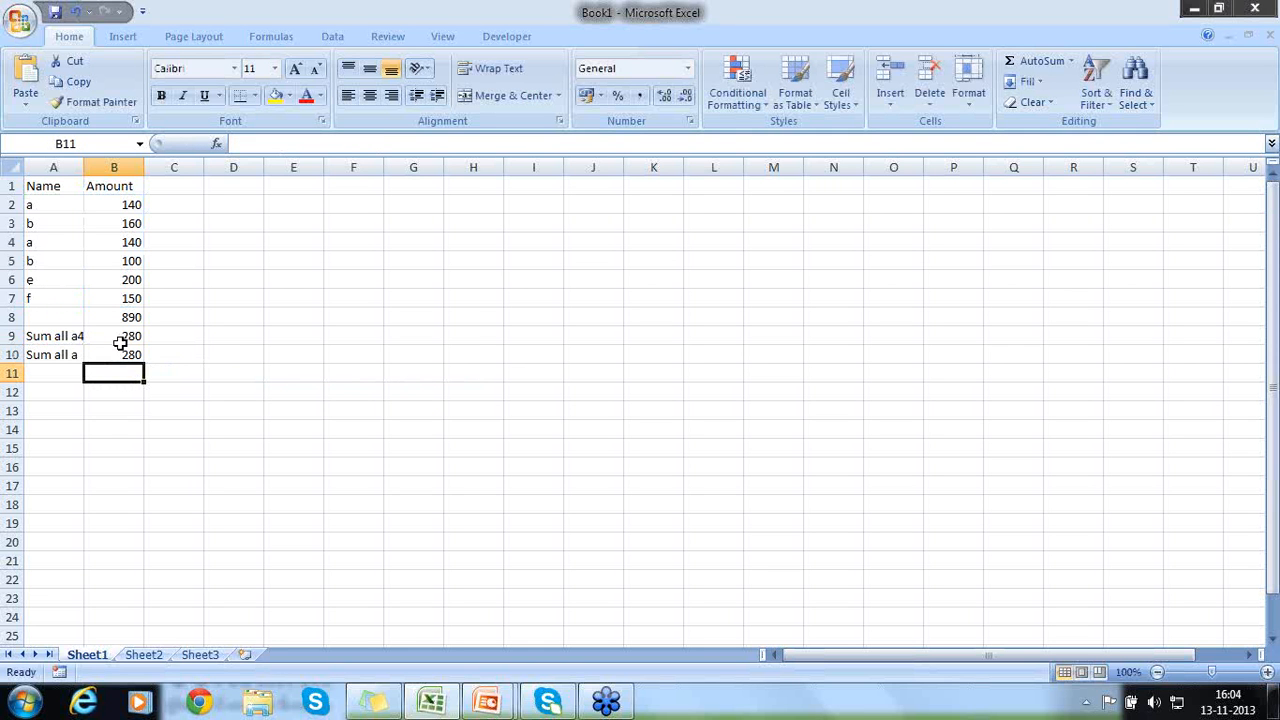
- Change the amount of the second "a" entry in B4 to 150
left_click(55, 205)
left_click(61, 245)
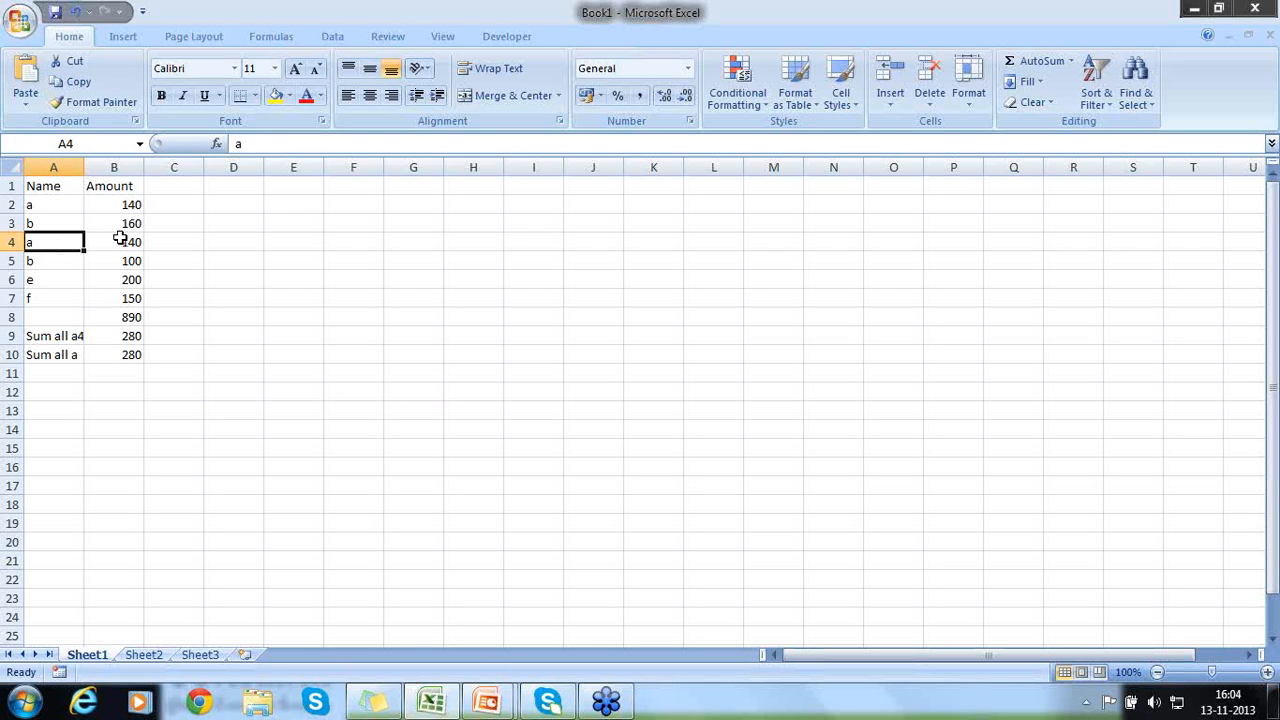
left_click(99, 246)
type("150")
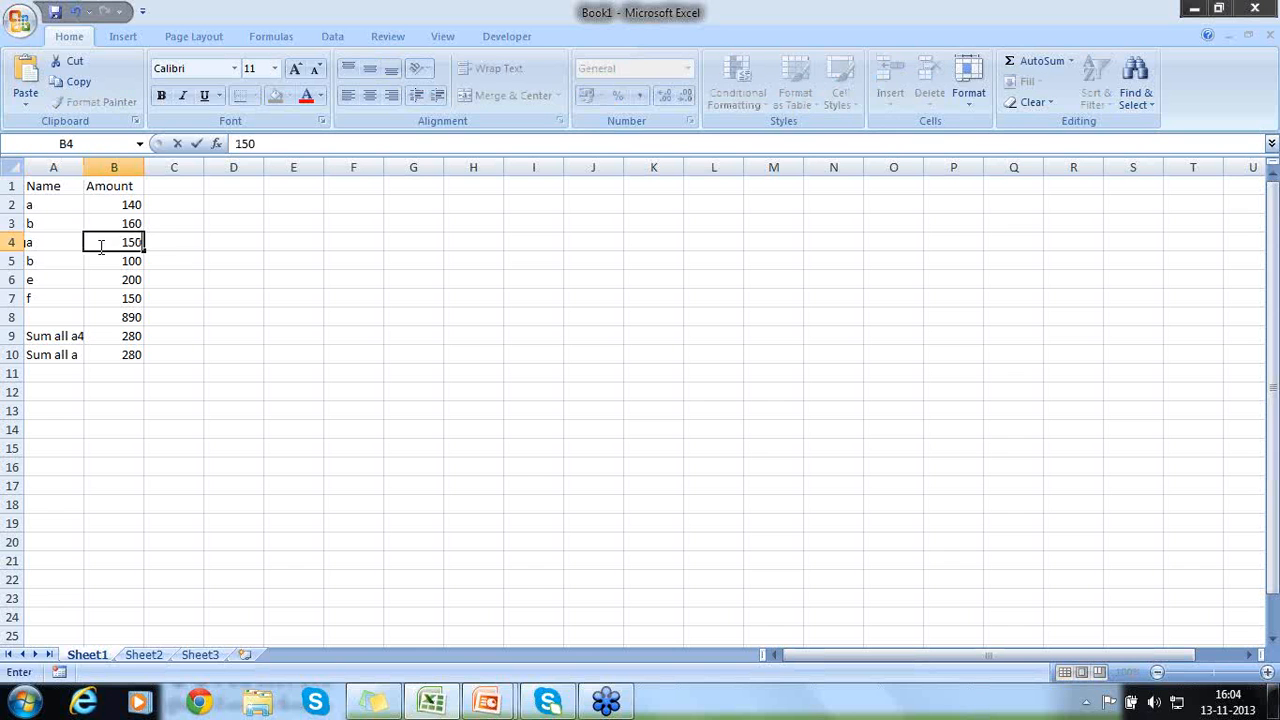
key("Return")
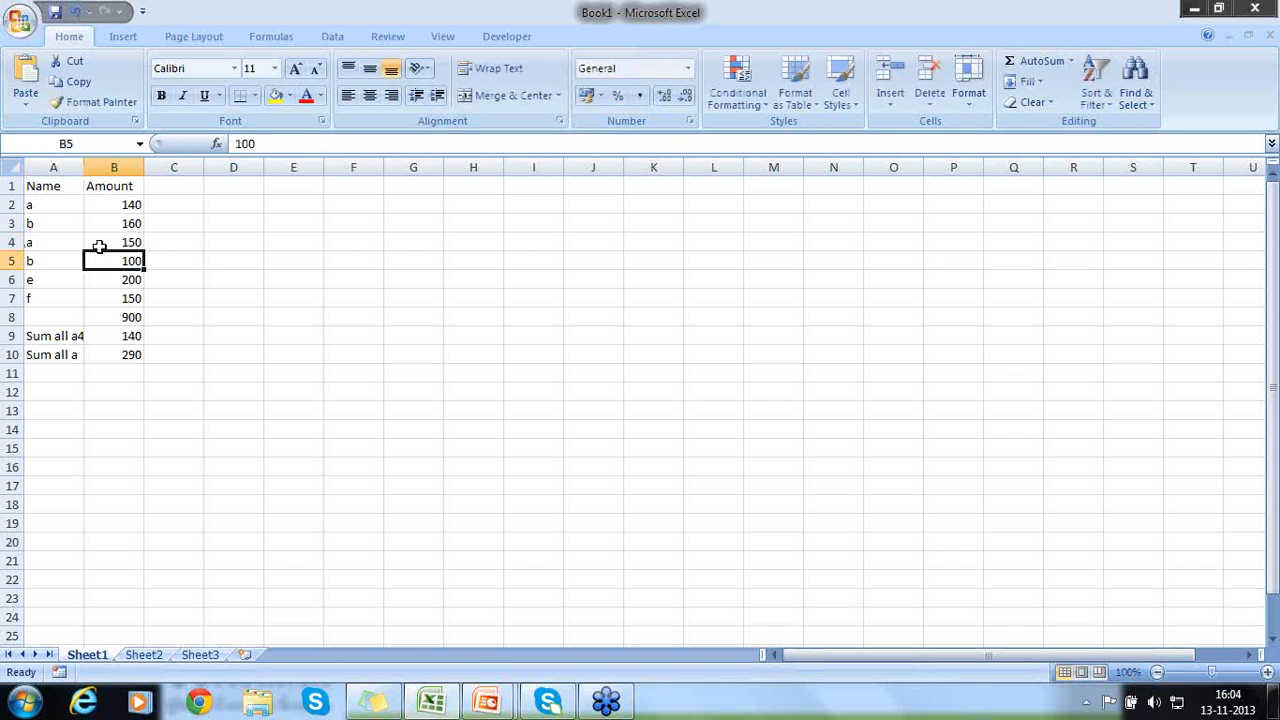
- Correct the label in A9 to "Sum all 140"
left_click(129, 337)
left_click(50, 336)
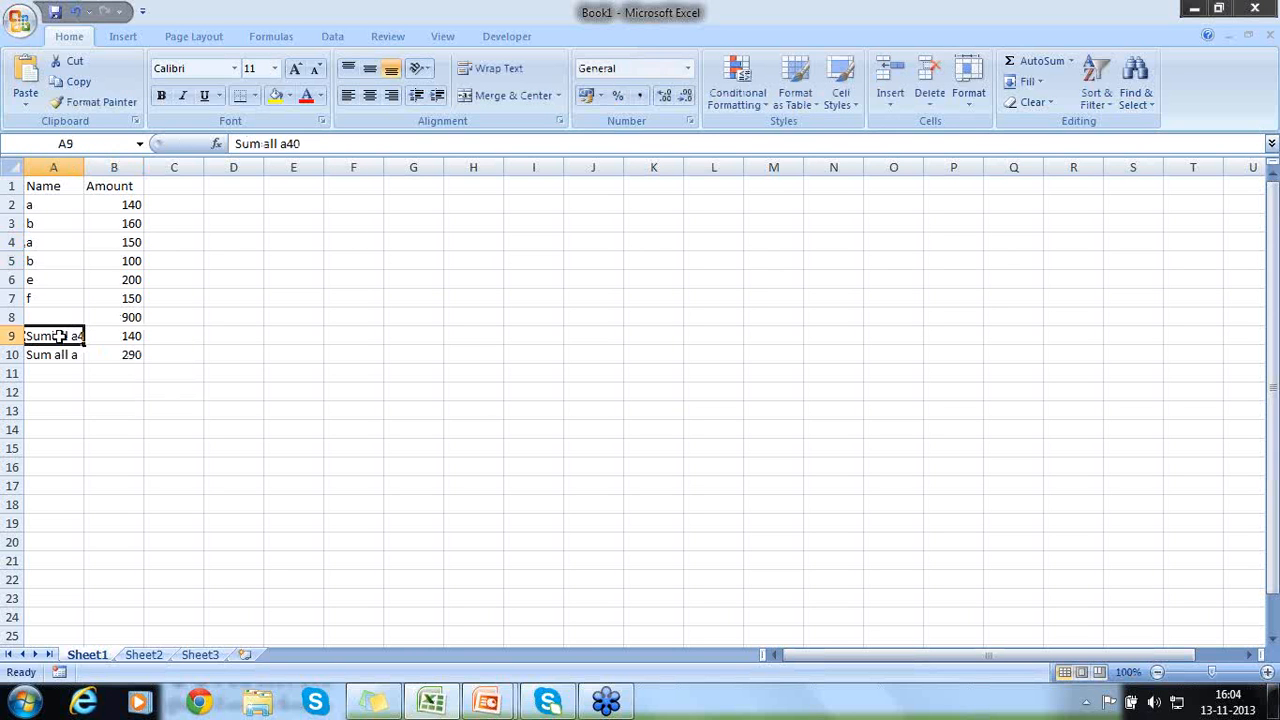
double_click(76, 336)
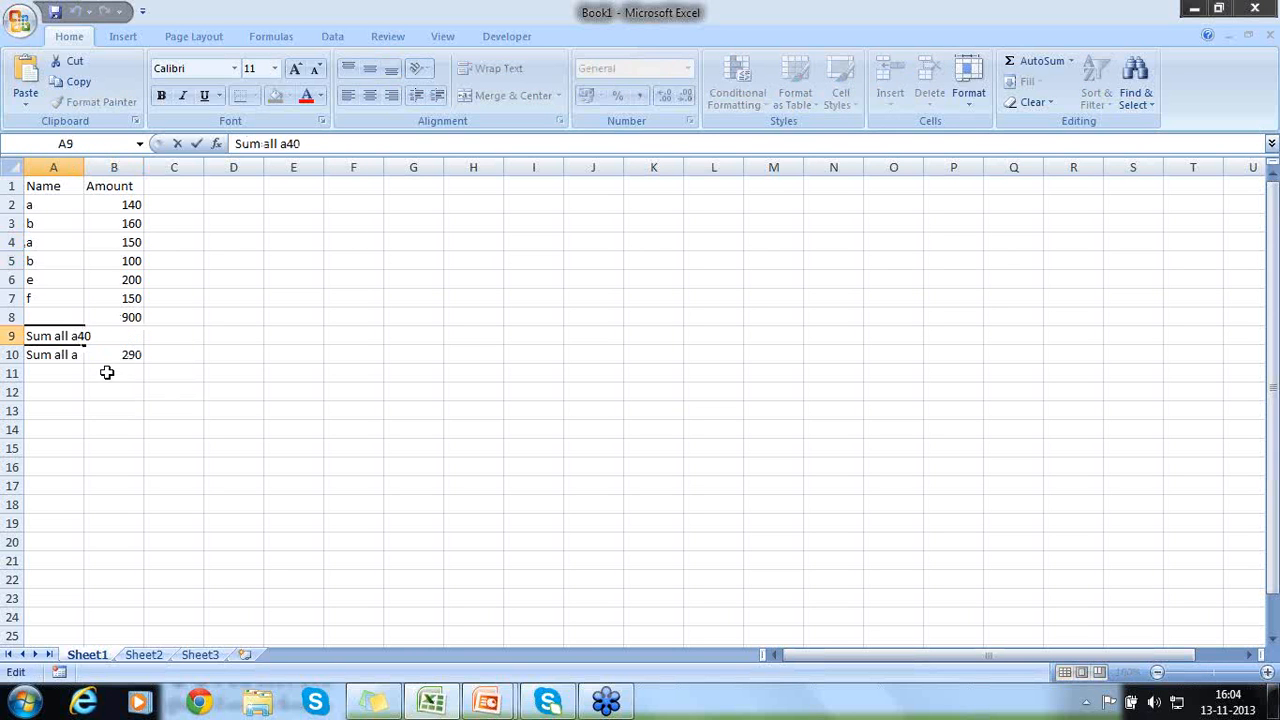
key("BackSpace")
type("1")
key("Return")
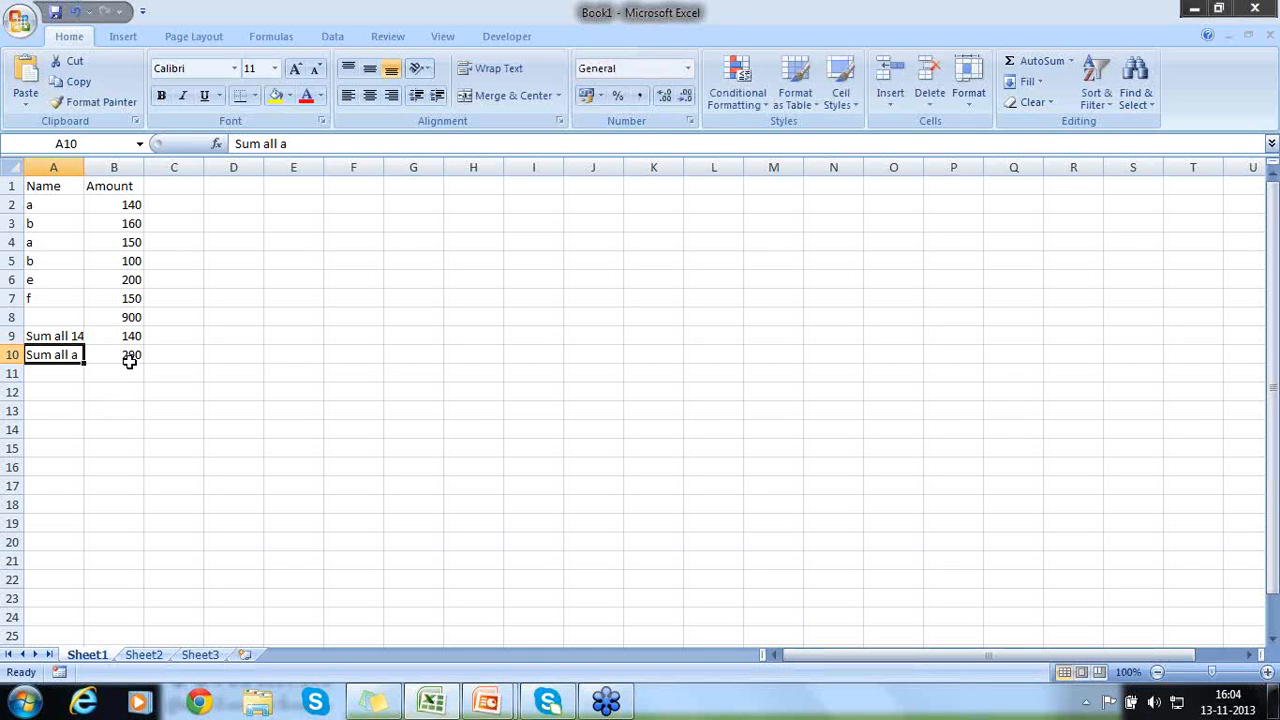
- Examine the SUMIF formula in B9, the label in A10 with its result cell, and the names in A2:A7
left_click(106, 339)
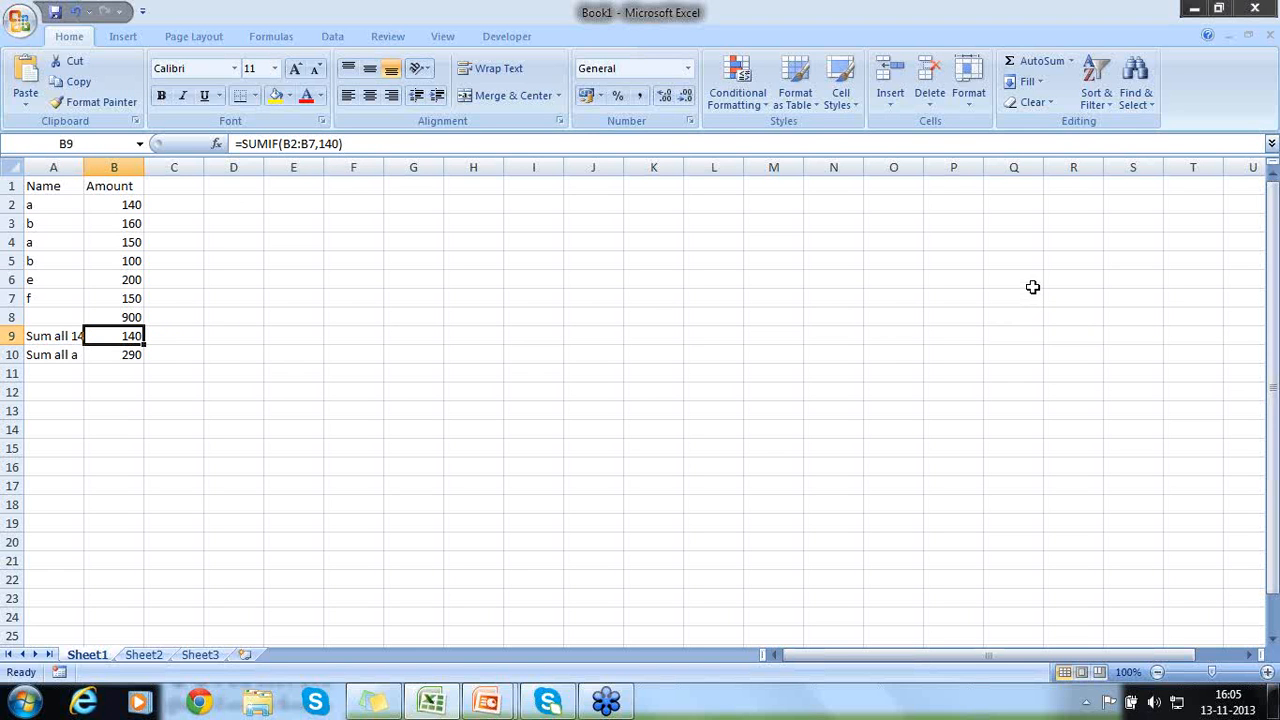
left_click_drag(1037, 284, 1037, 299)
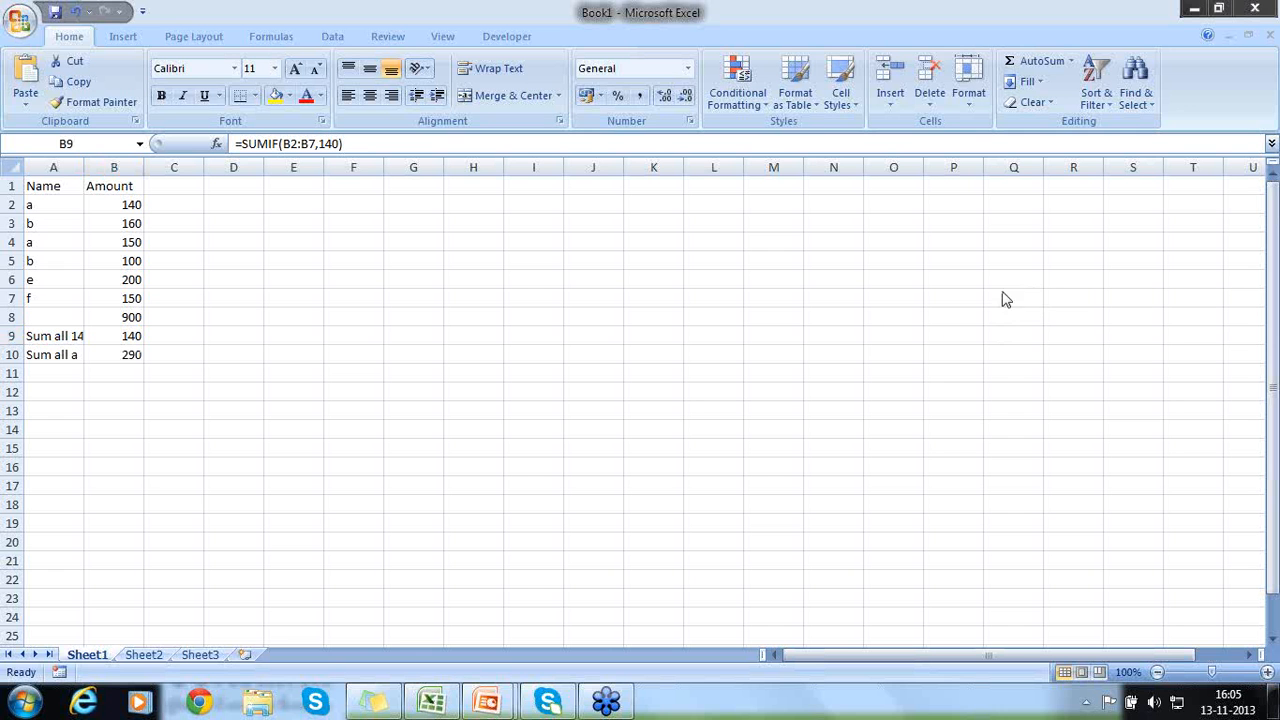
double_click(43, 357)
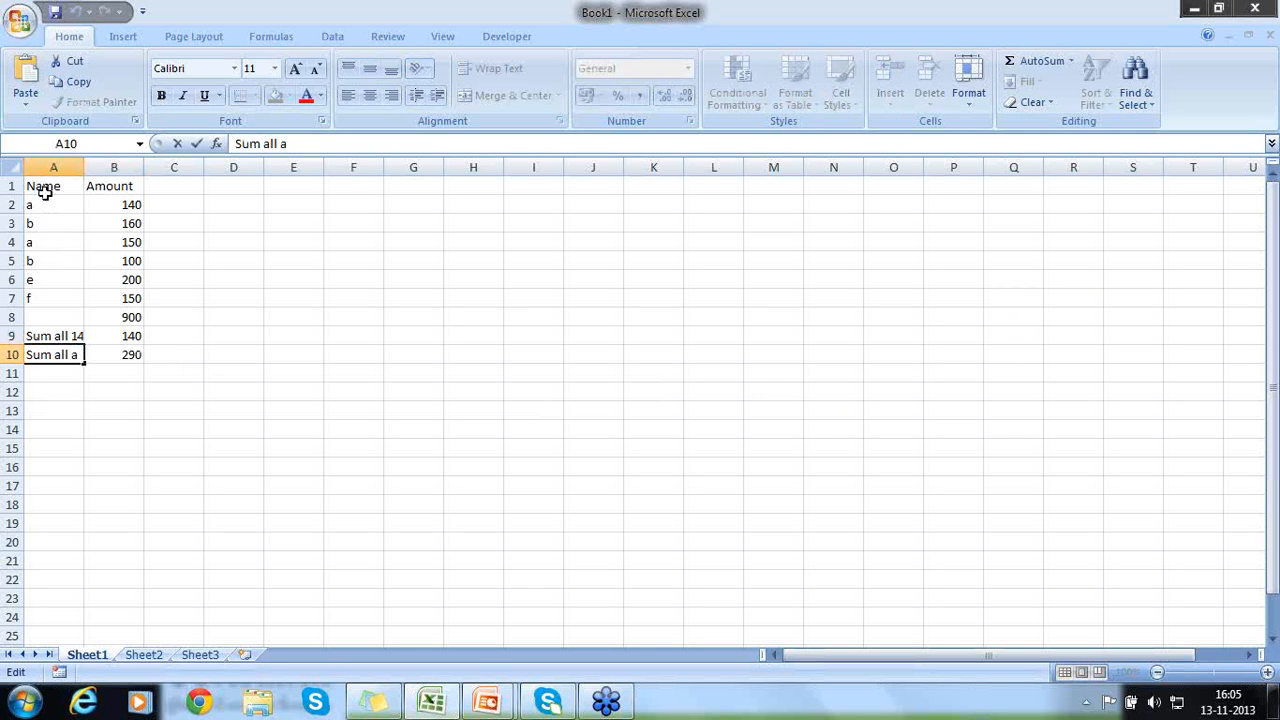
left_click_drag(46, 205, 43, 294)
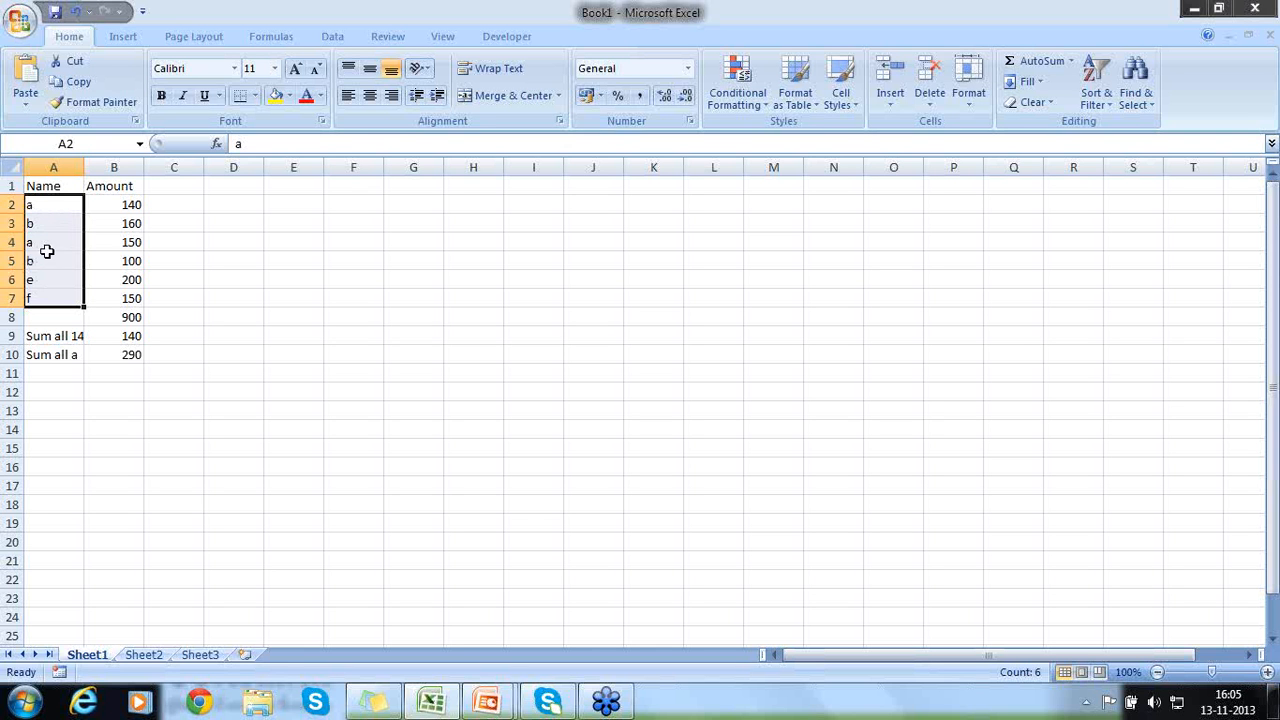
left_click(104, 355)
- Enter the label "sum all b" in A11
left_click(55, 377)
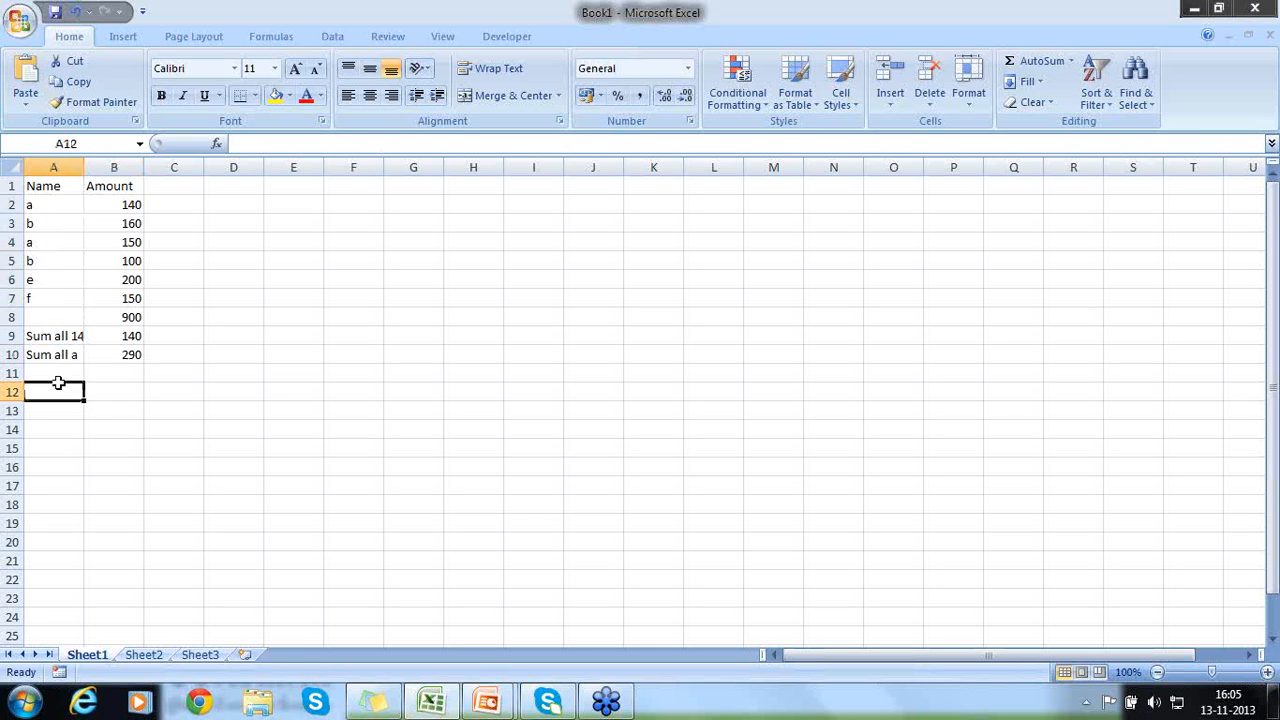
type("sum all b")
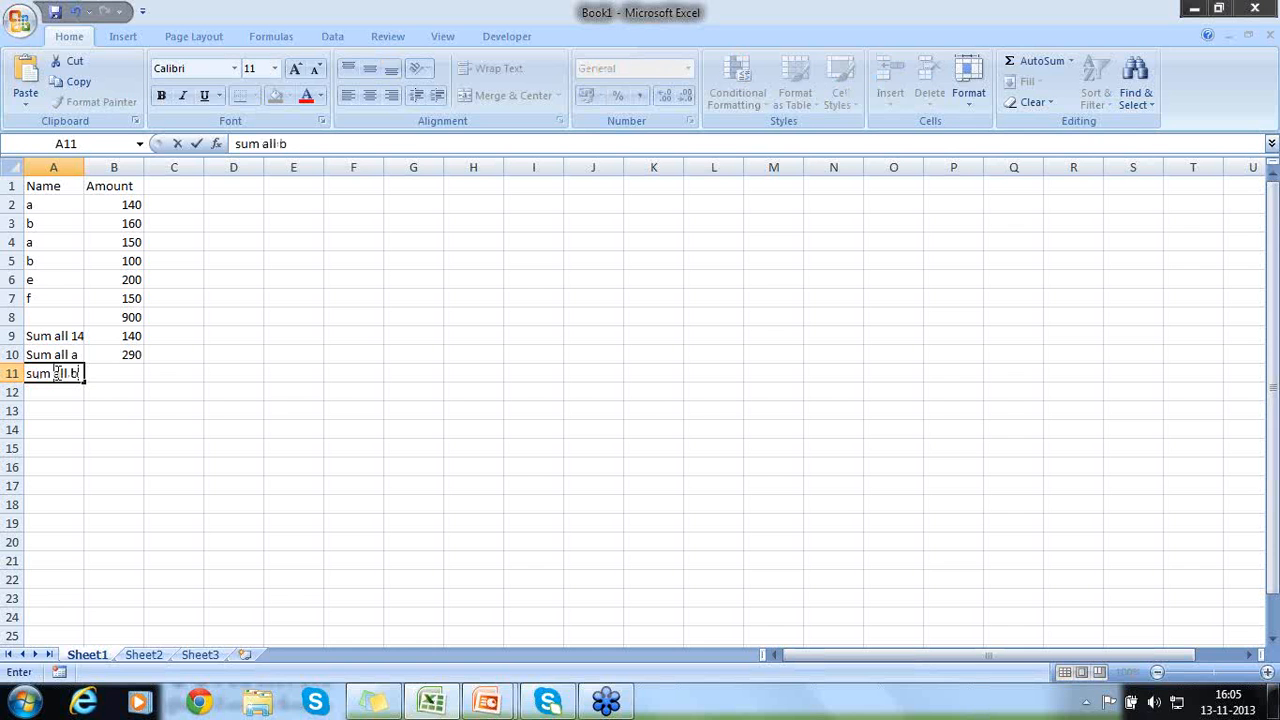
key("Return")
- Enter a SUMIFS formula in B11 with sum range B2:B7, criteria range A2:A7 and the criterion "b"
key("Up")
key("Right")
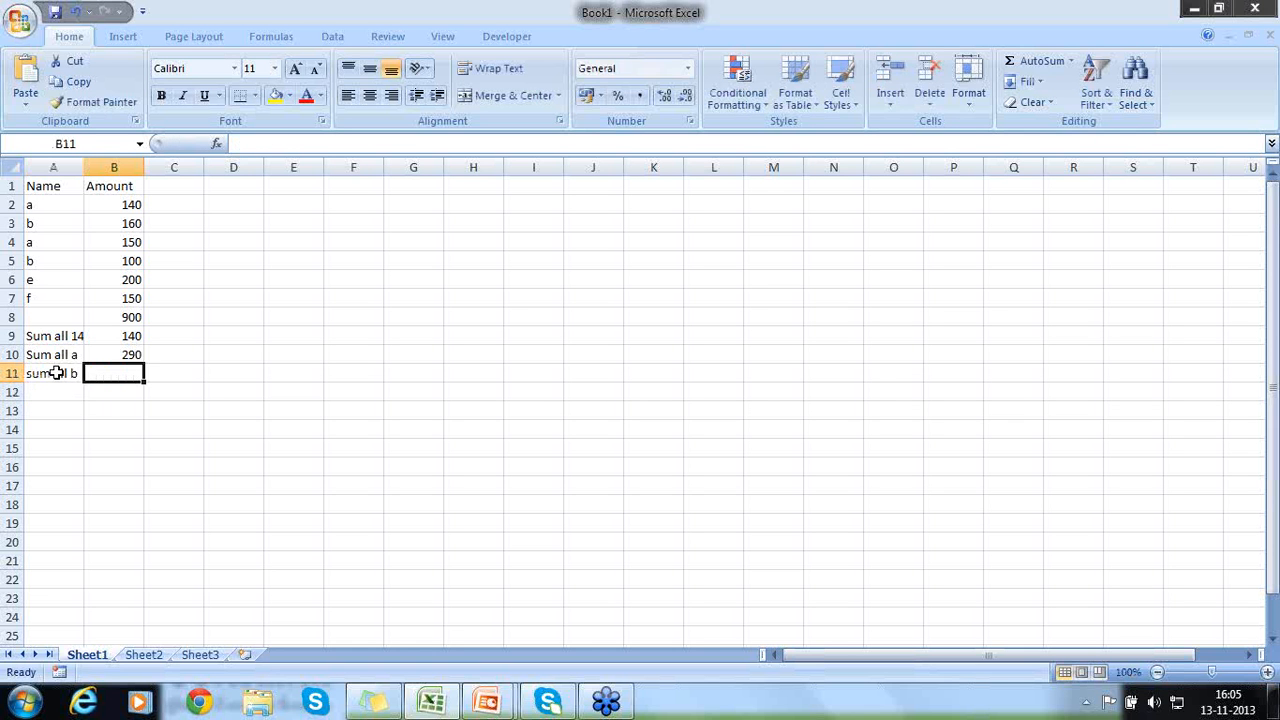
type("=sumif")
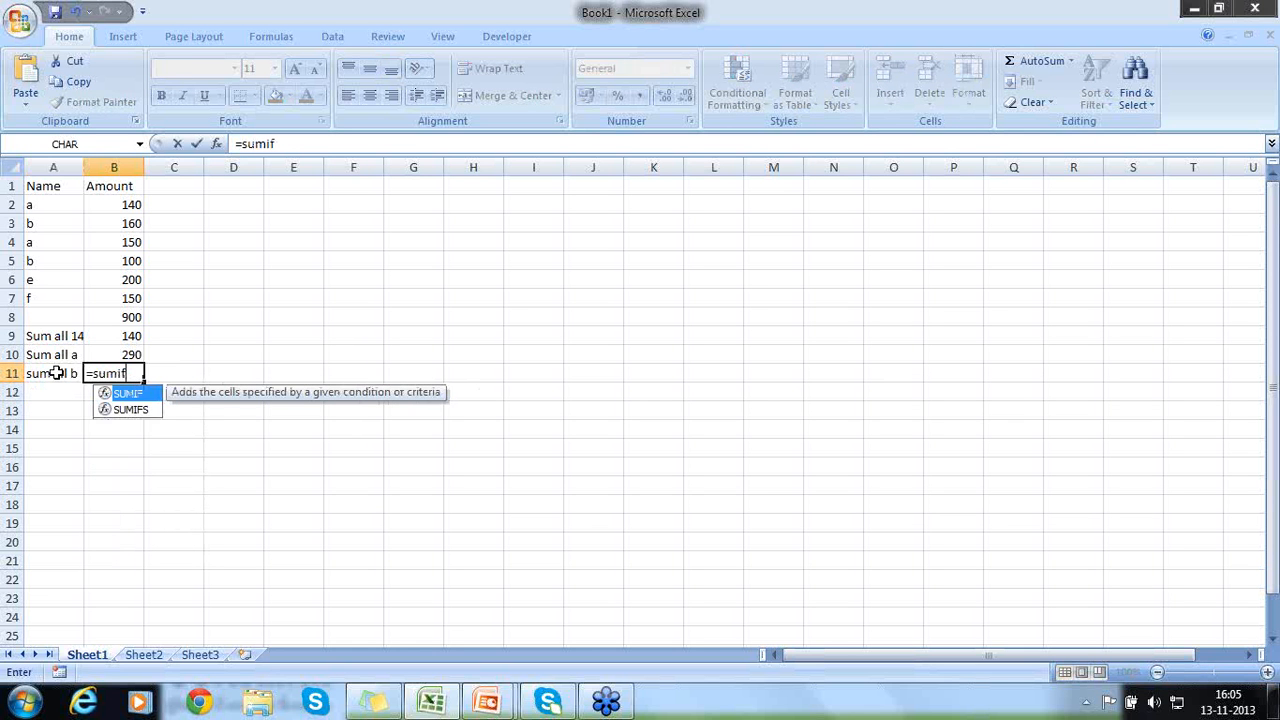
type("s(")
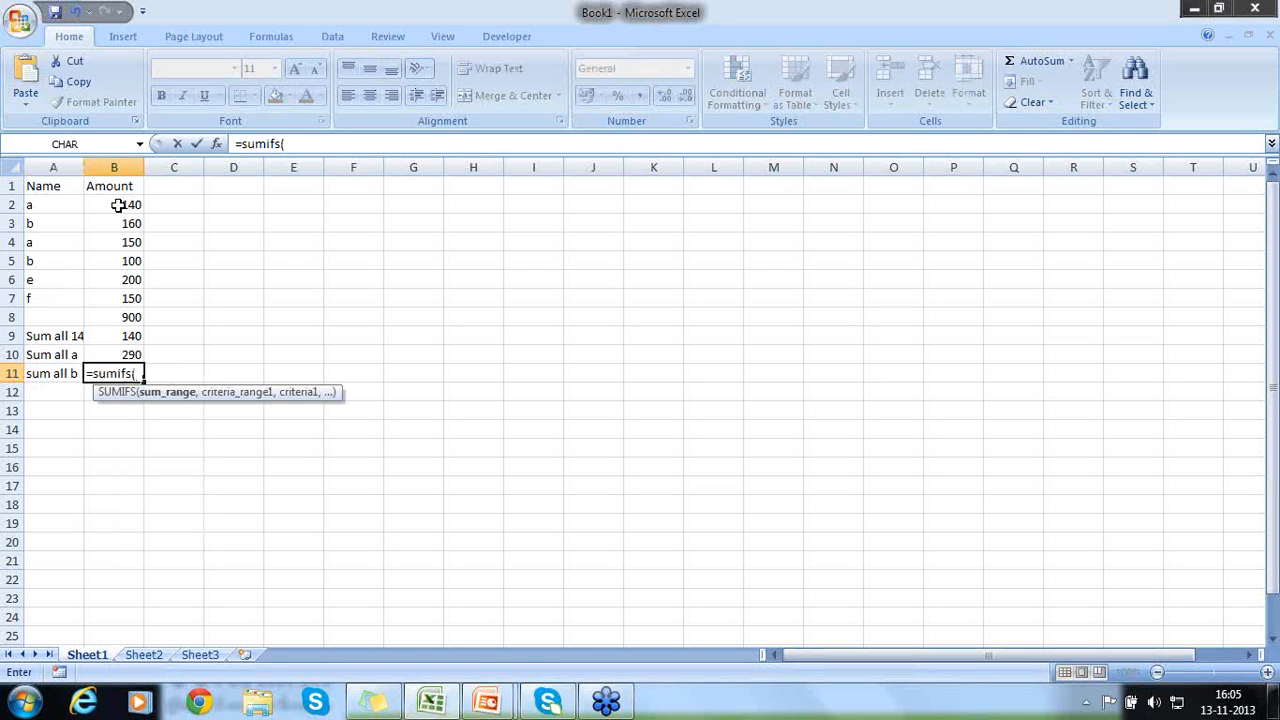
left_click_drag(118, 205, 118, 297)
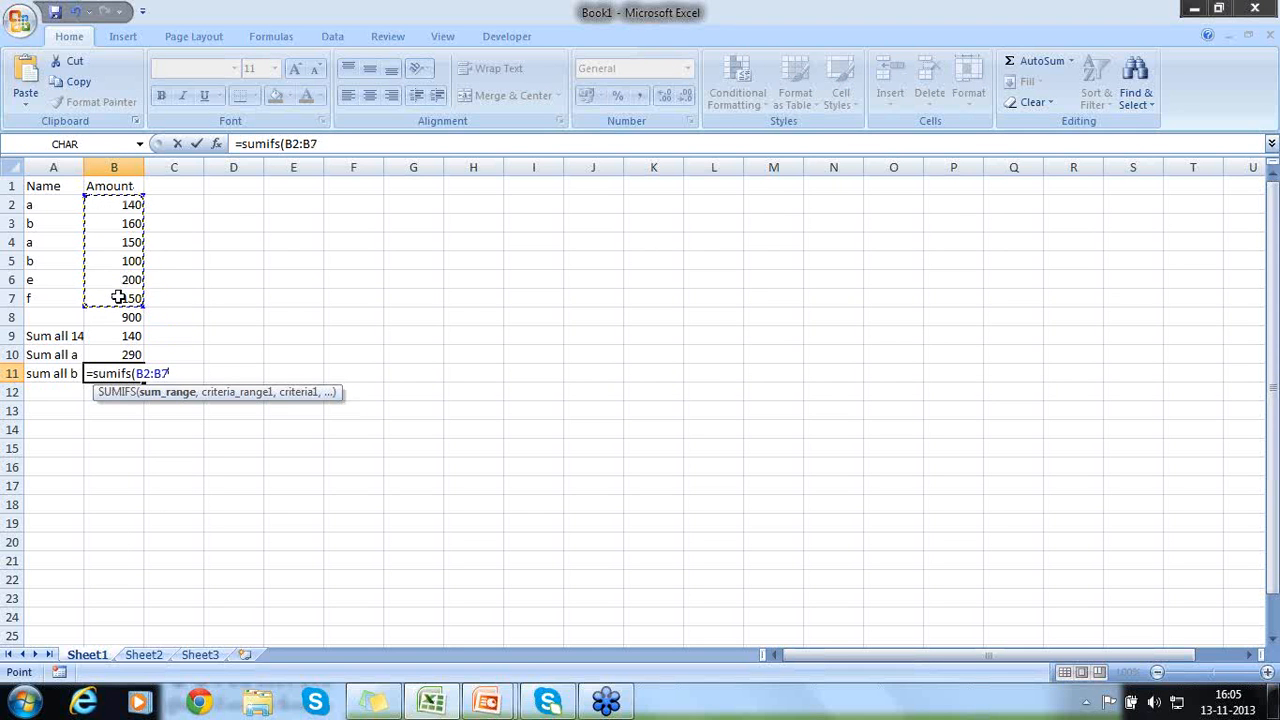
type(",")
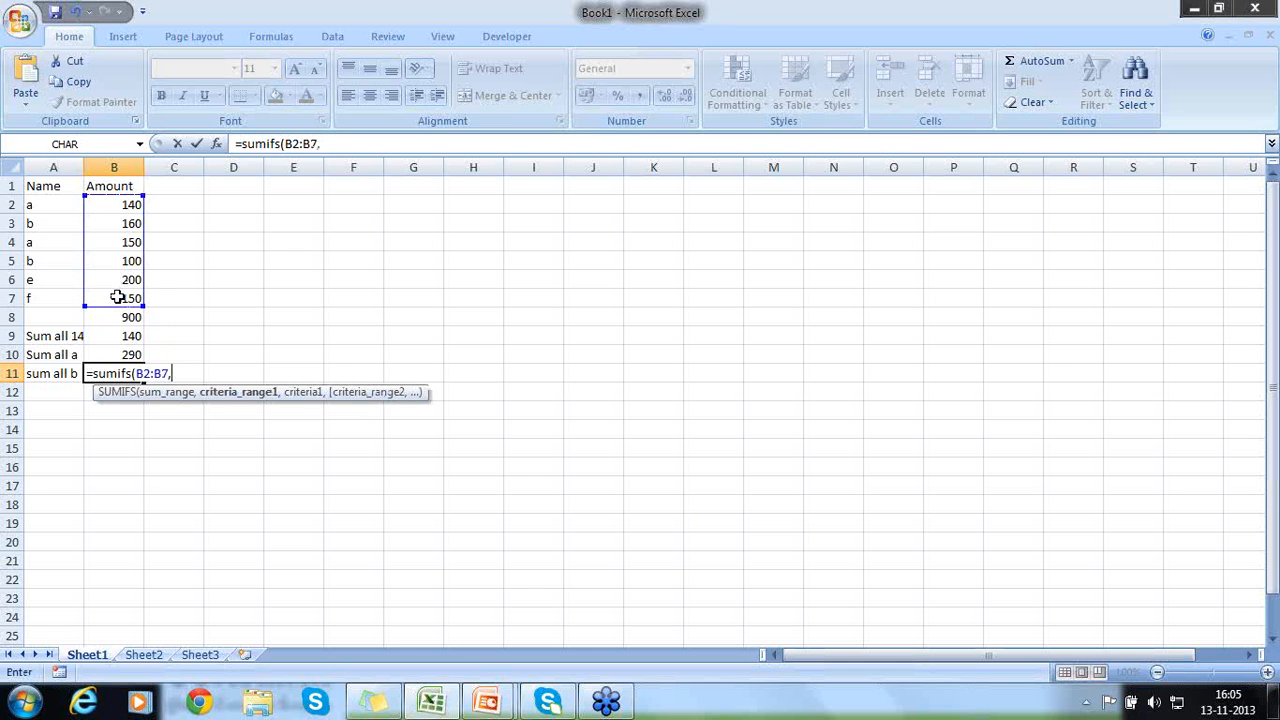
left_click_drag(58, 209, 58, 302)
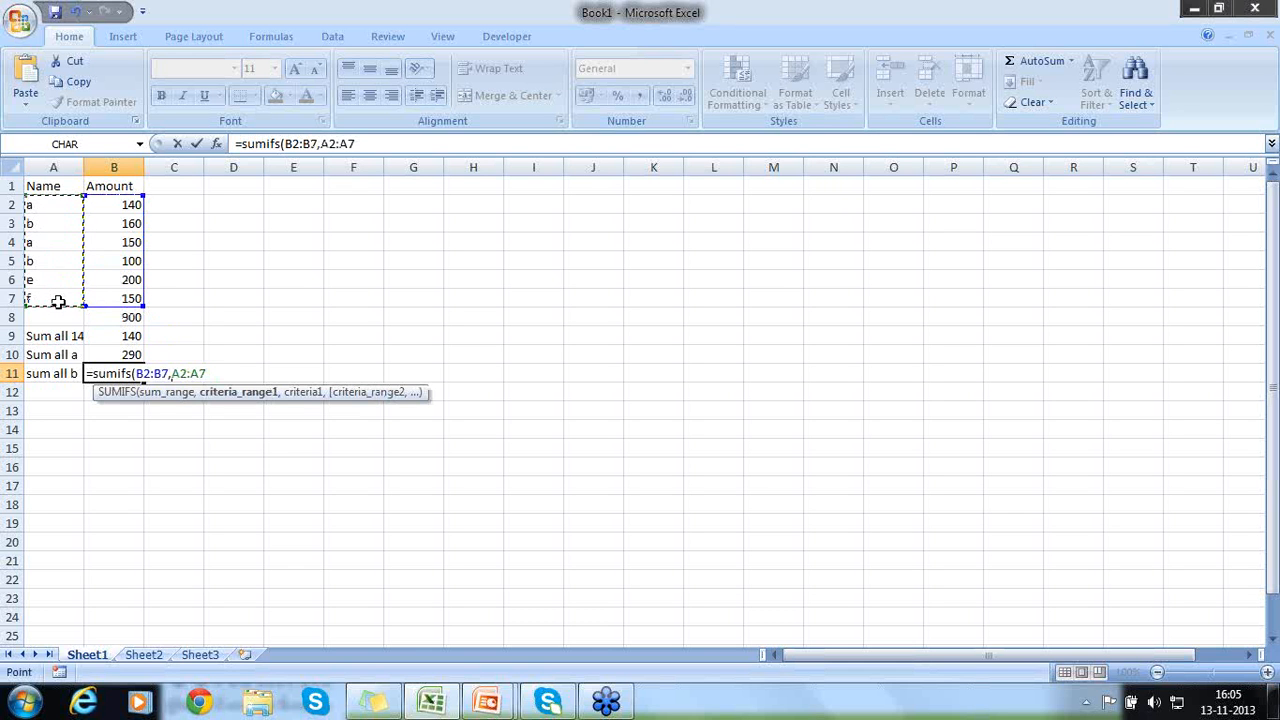
type(",")
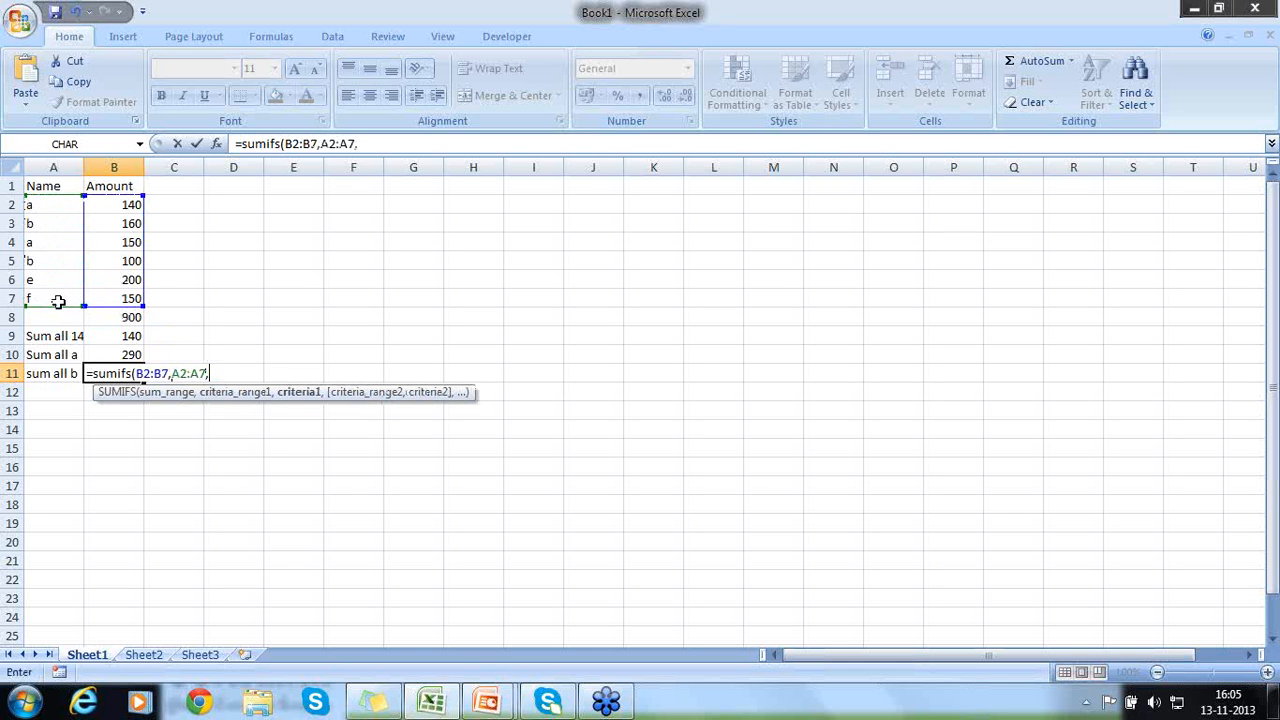
type("\"b\")")
key("Return")
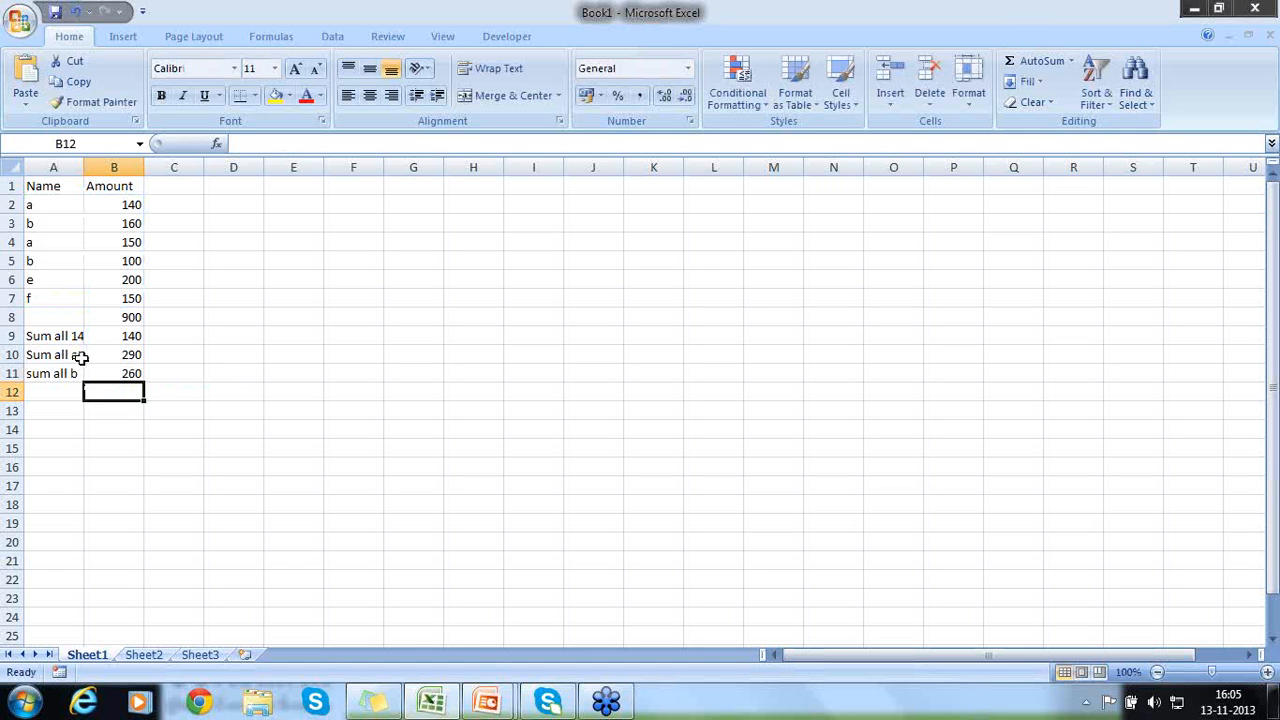
- Enter the label "Sum all a and b" in A12
left_click(65, 393)
type("S")
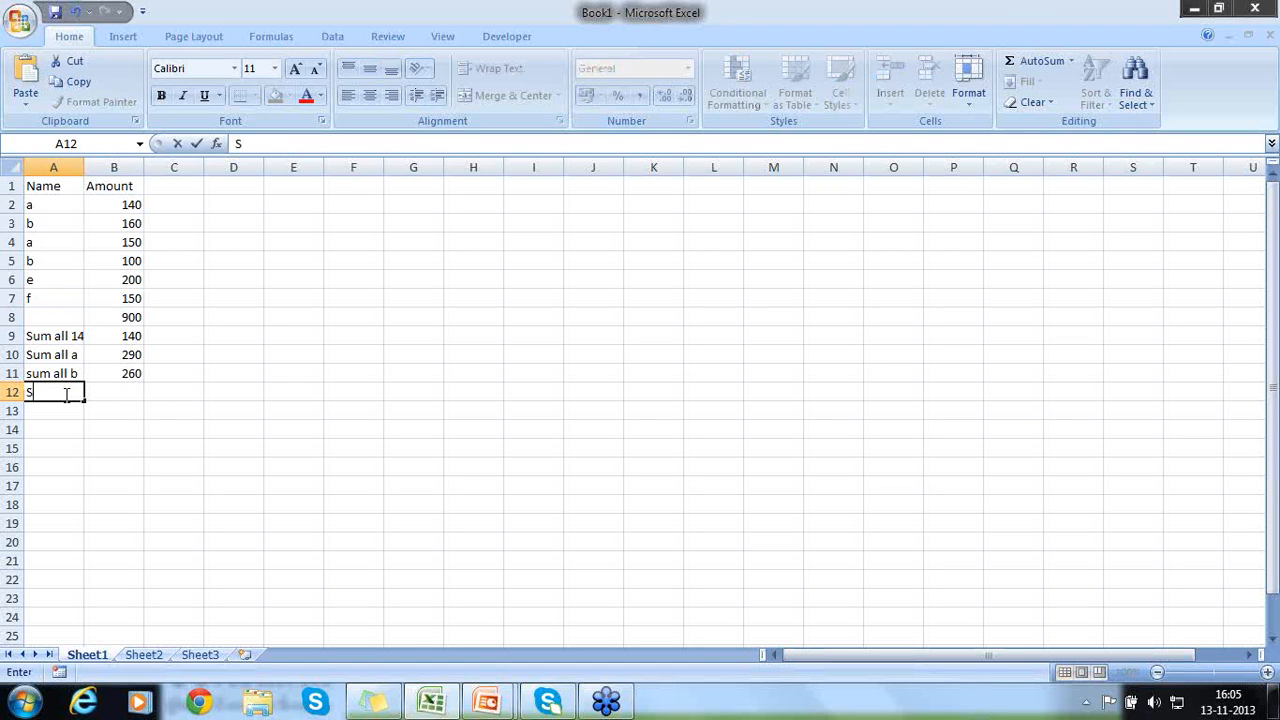
type("um all a and b")
key("Return")
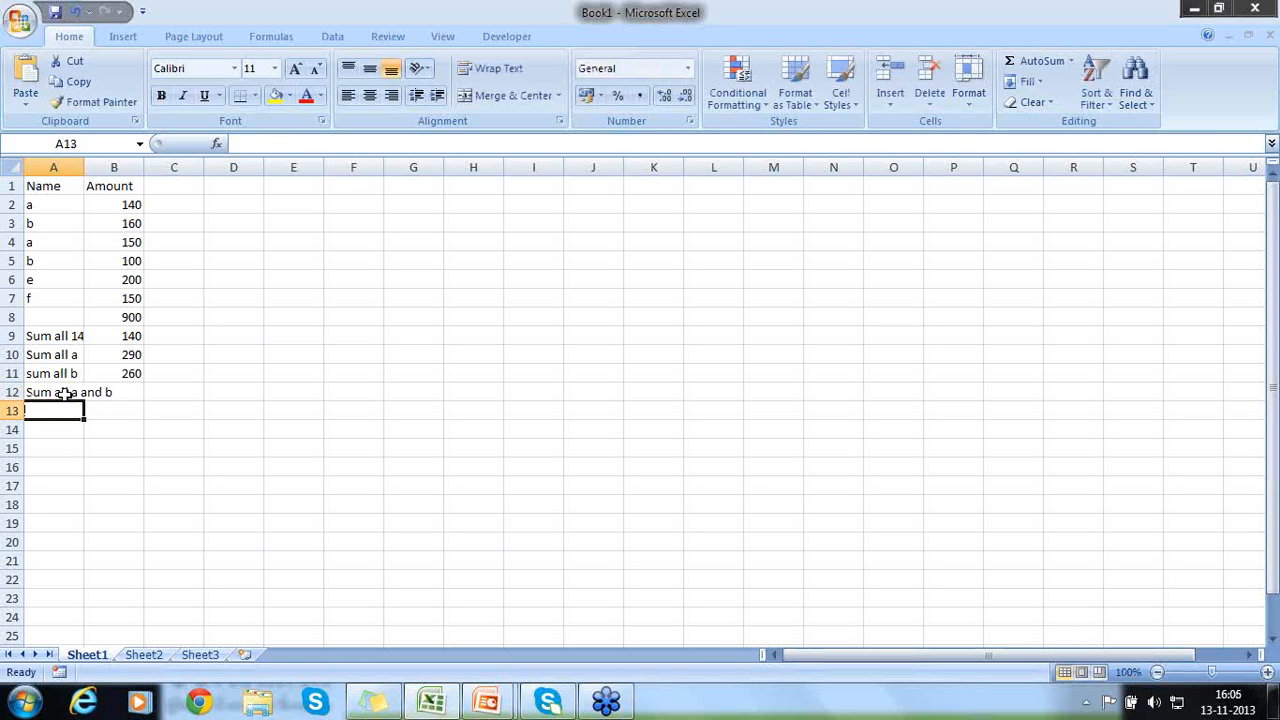
- Enter a SUMIFS formula in B12 with sum range B2:B7 and criteria range A2:A7 used twice, for "a" and for "b"
left_click(62, 394)
key("Right")
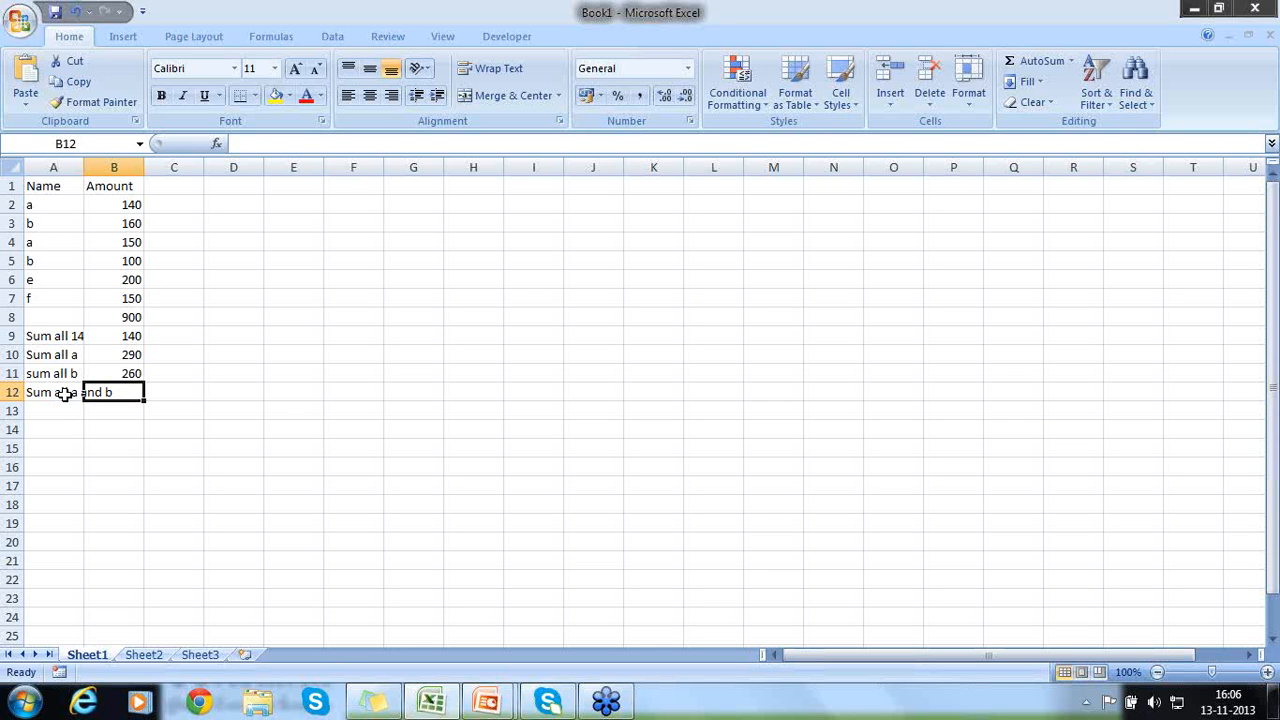
type("=")
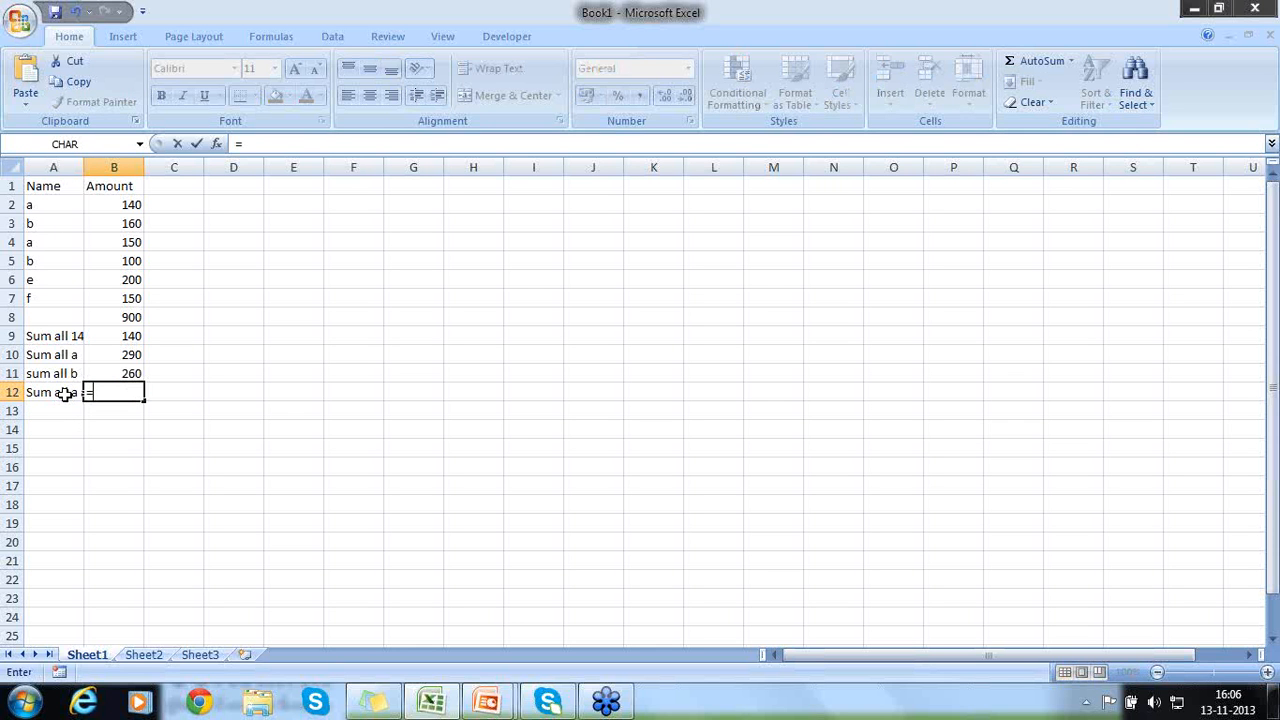
type("sumifs")
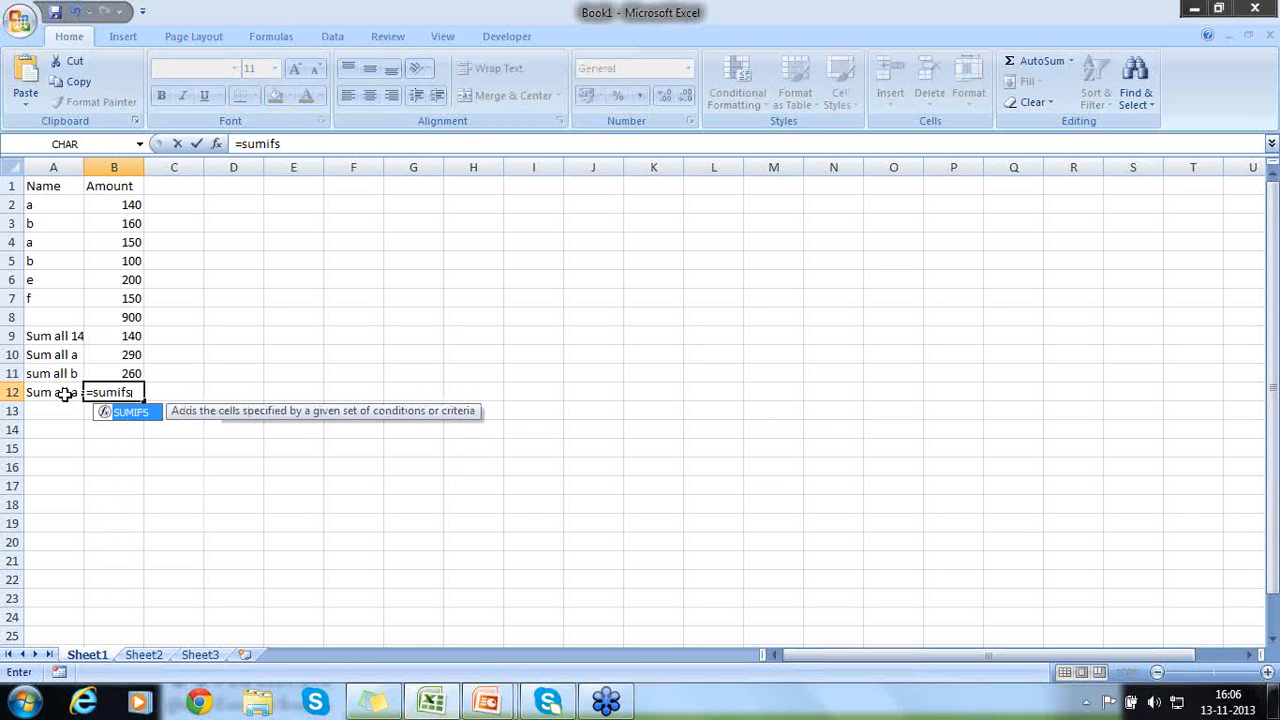
type("(")
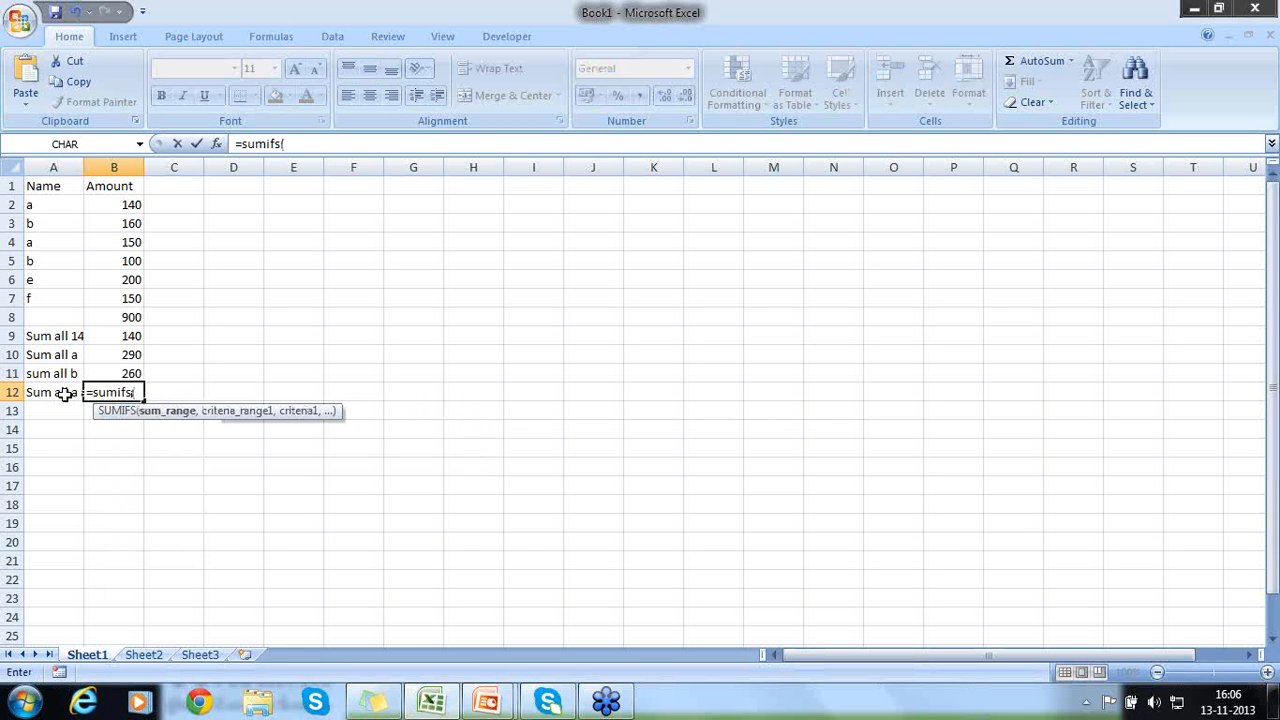
left_click_drag(111, 204, 118, 289)
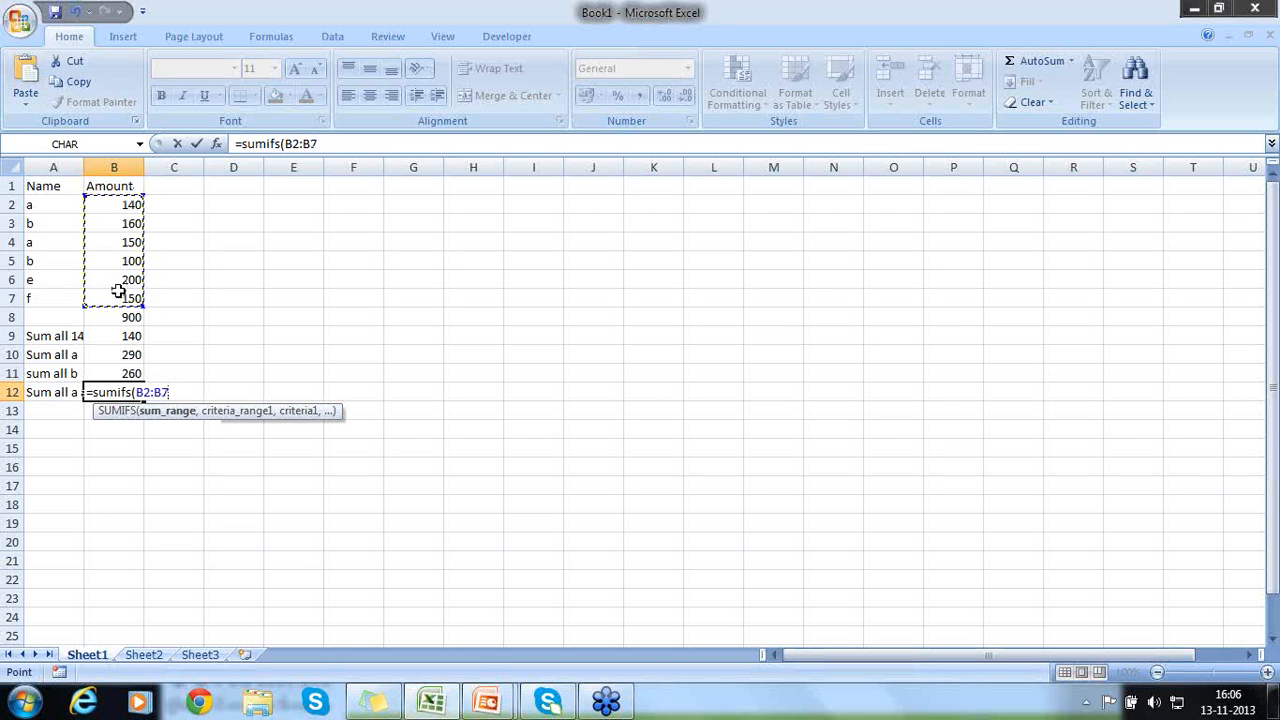
type(",")
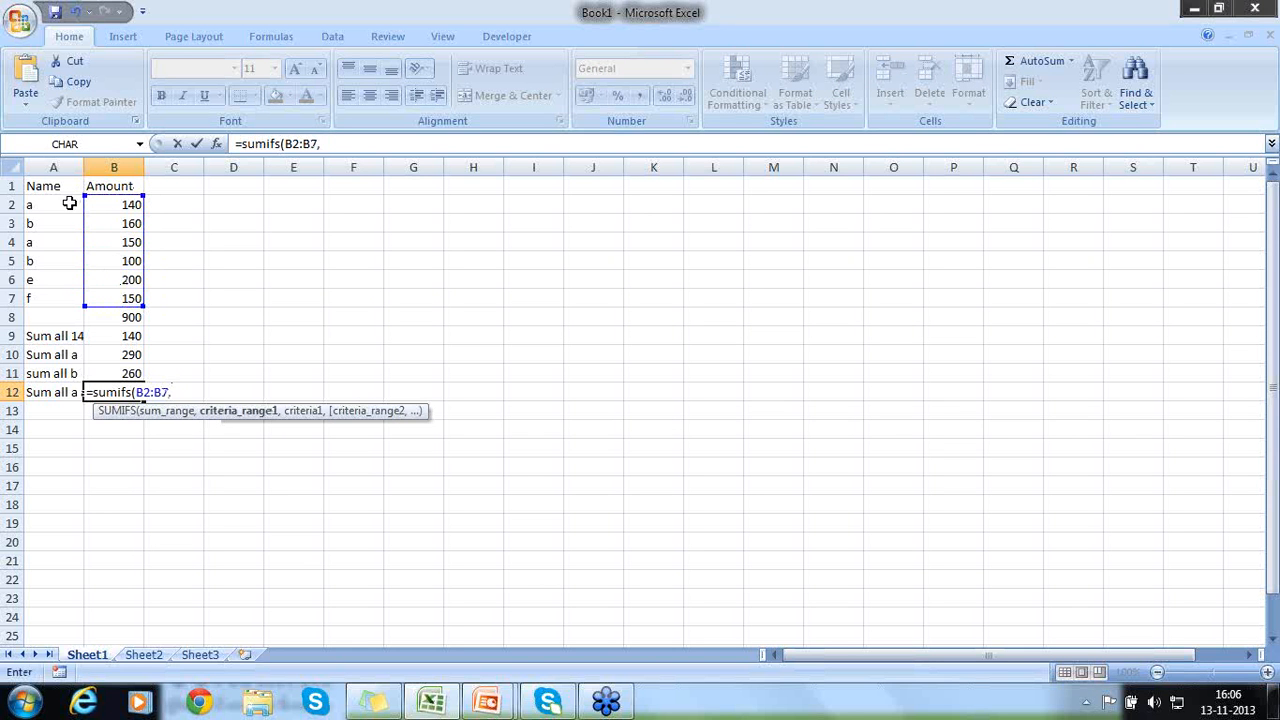
left_click_drag(71, 200, 64, 296)
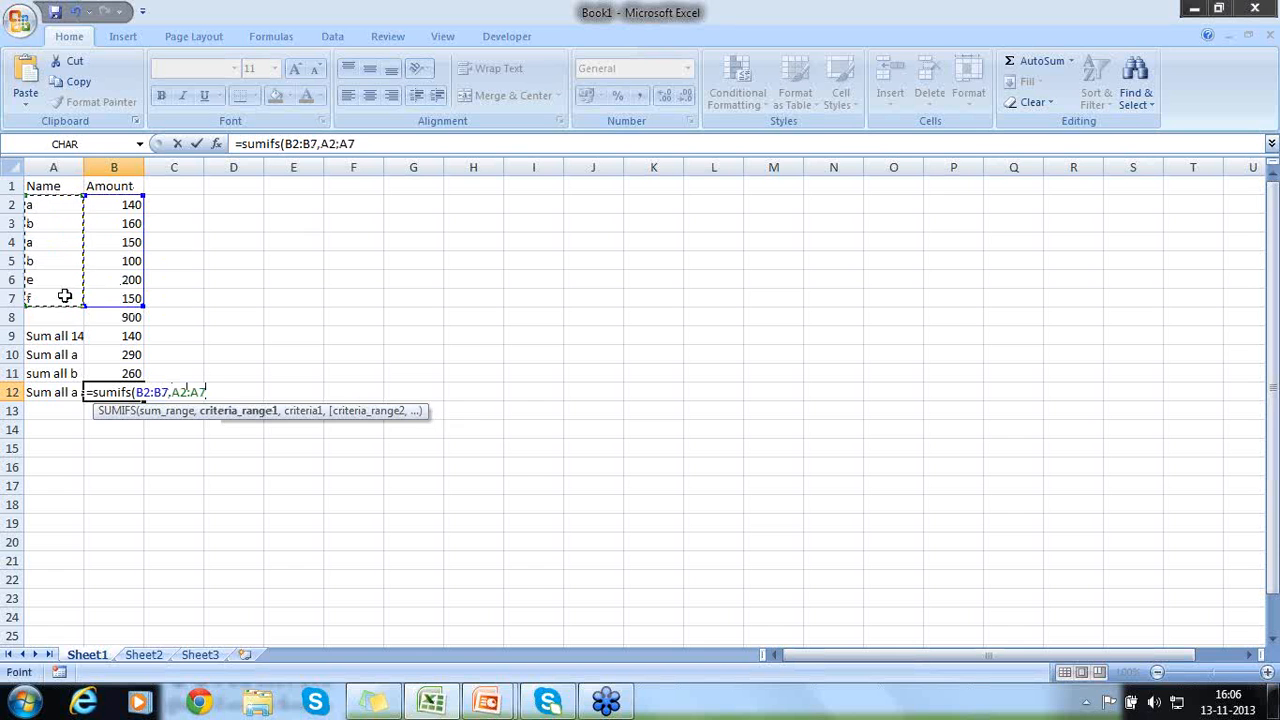
type(",\"a\"")
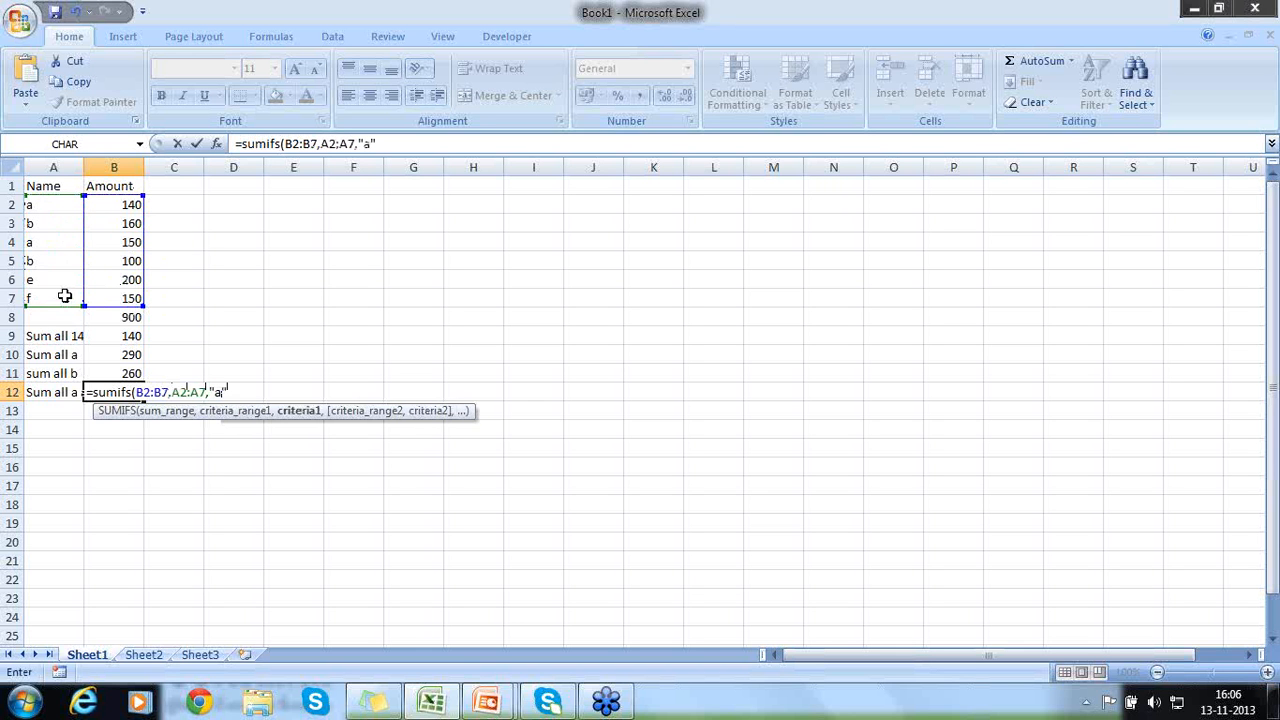
type(",")
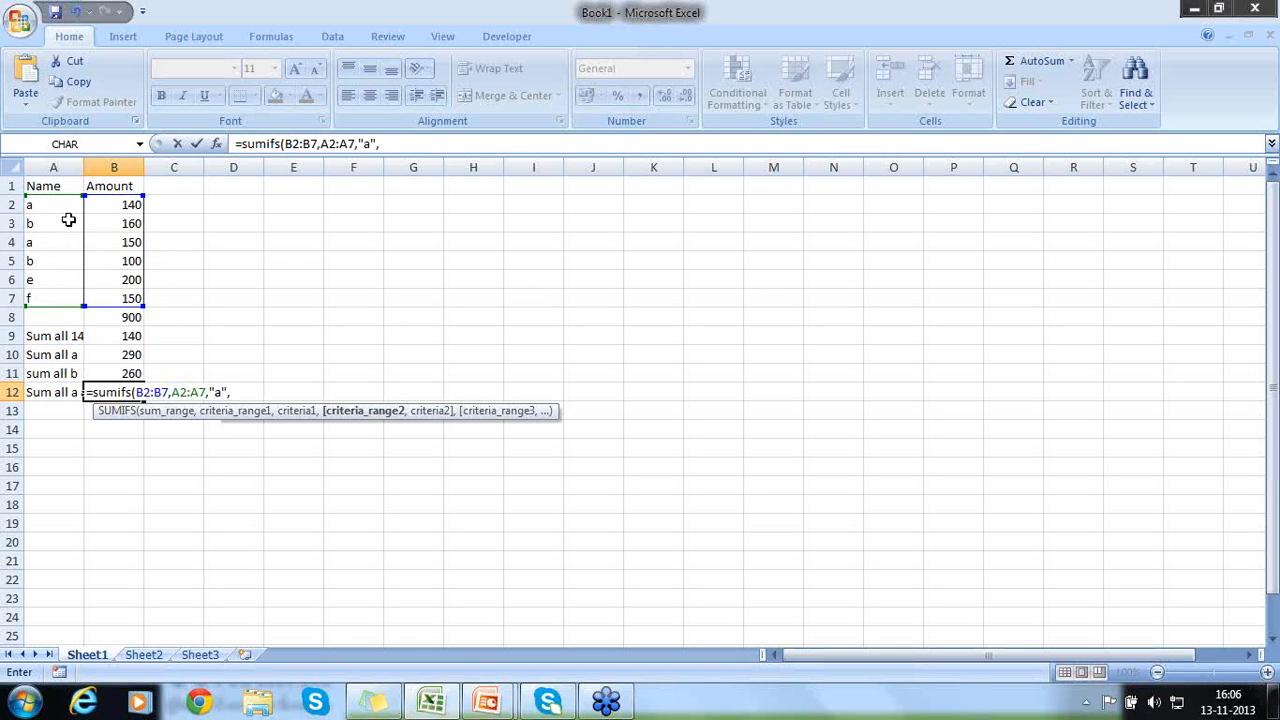
left_click_drag(49, 203, 53, 292)
type(",")
type("\"b")
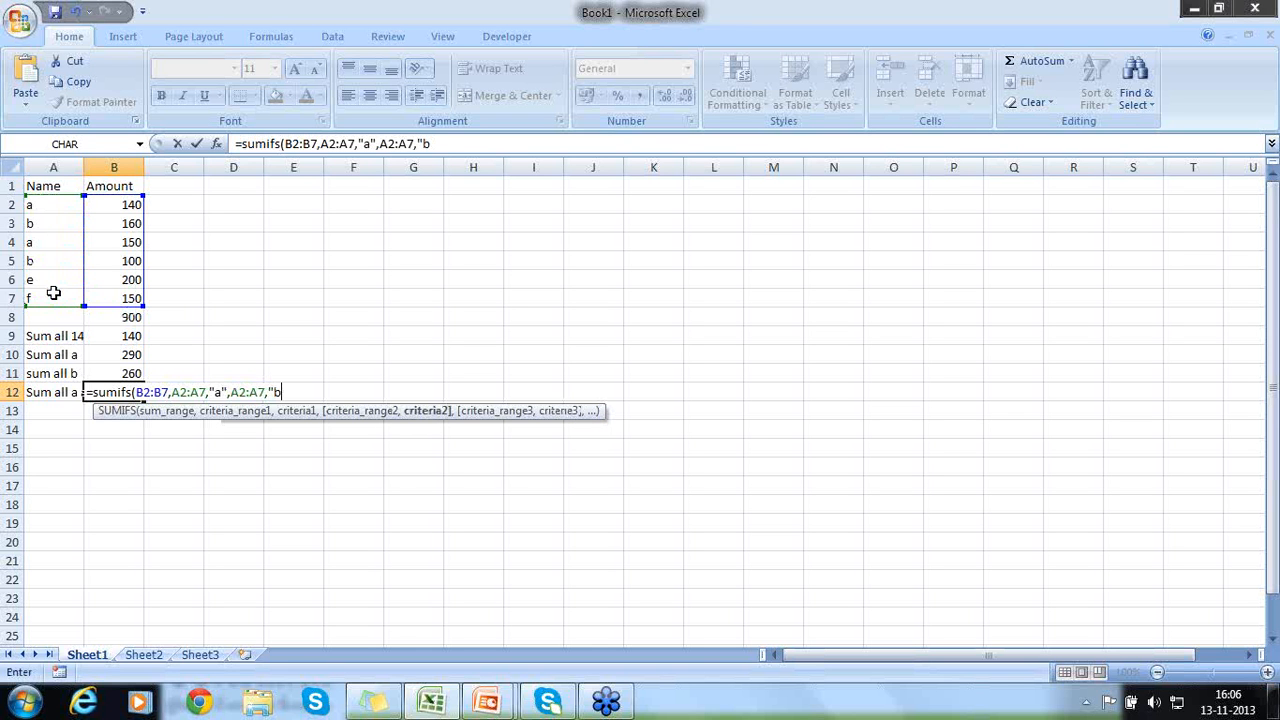
type("\")")
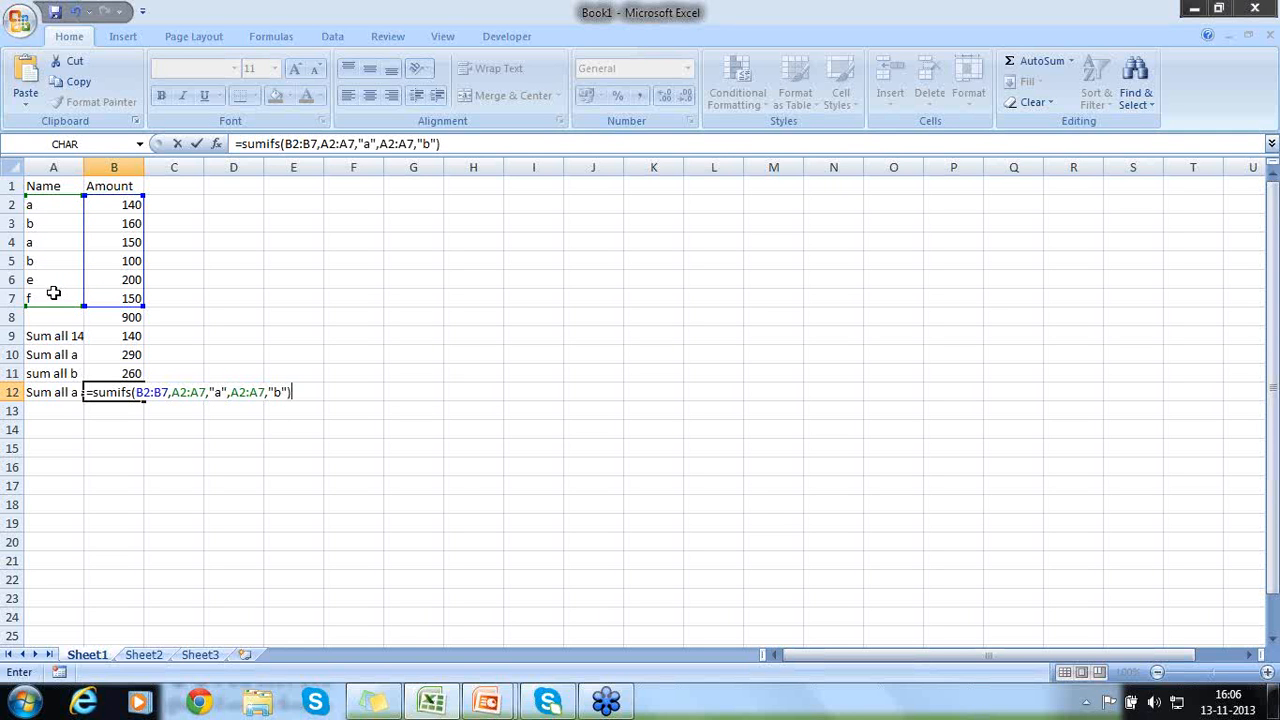
key("Return")
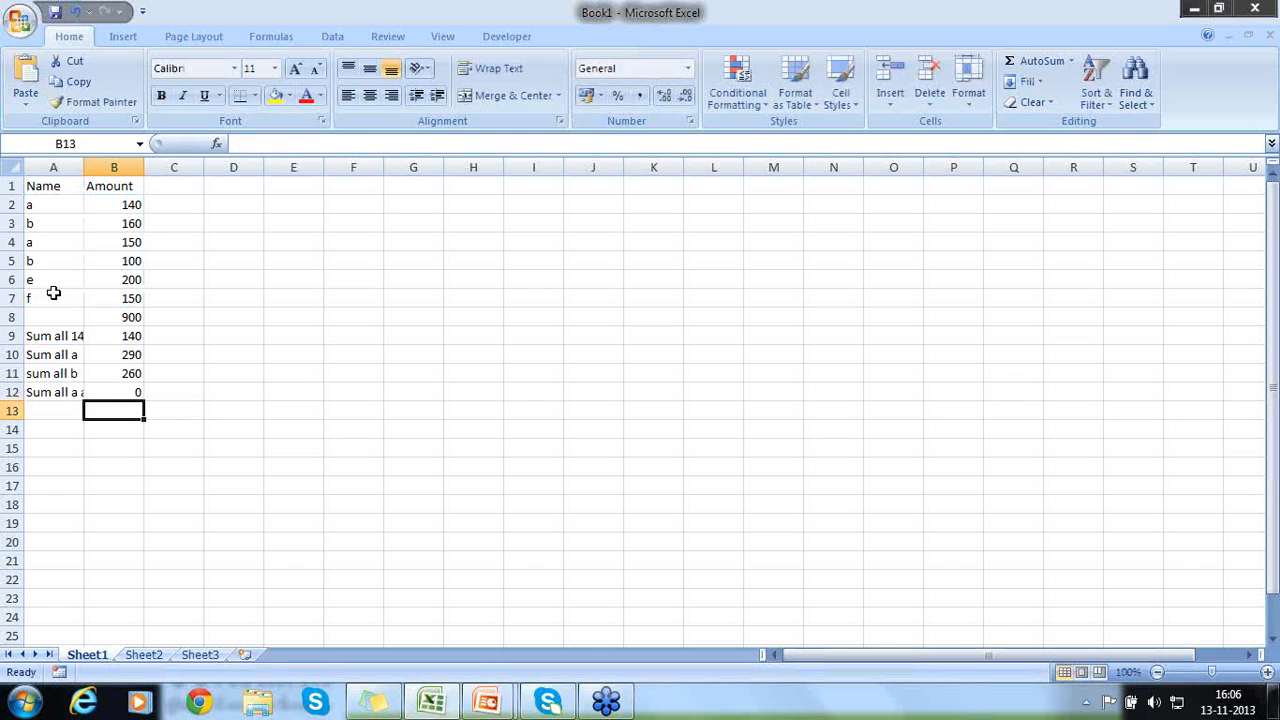
- Open the SUMIFS formula in B12 for editing and examine its criteria ranges and criteria one by one
left_click(106, 388)
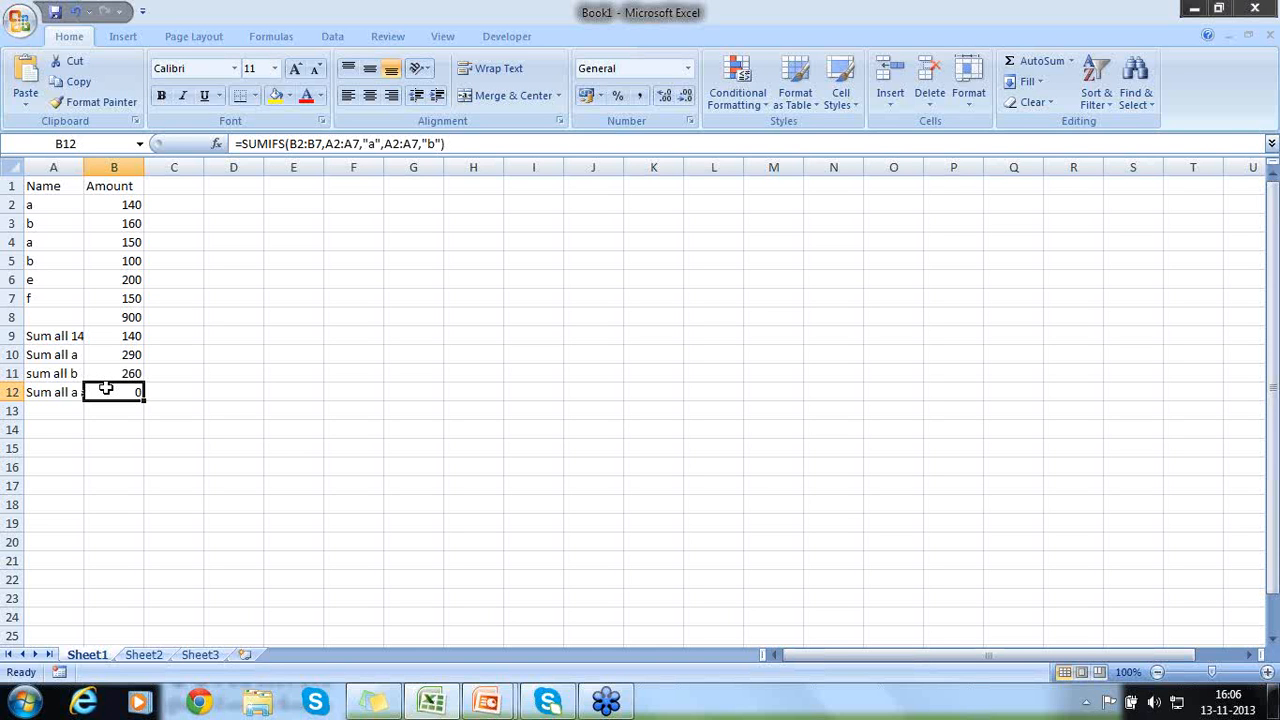
key("F2")
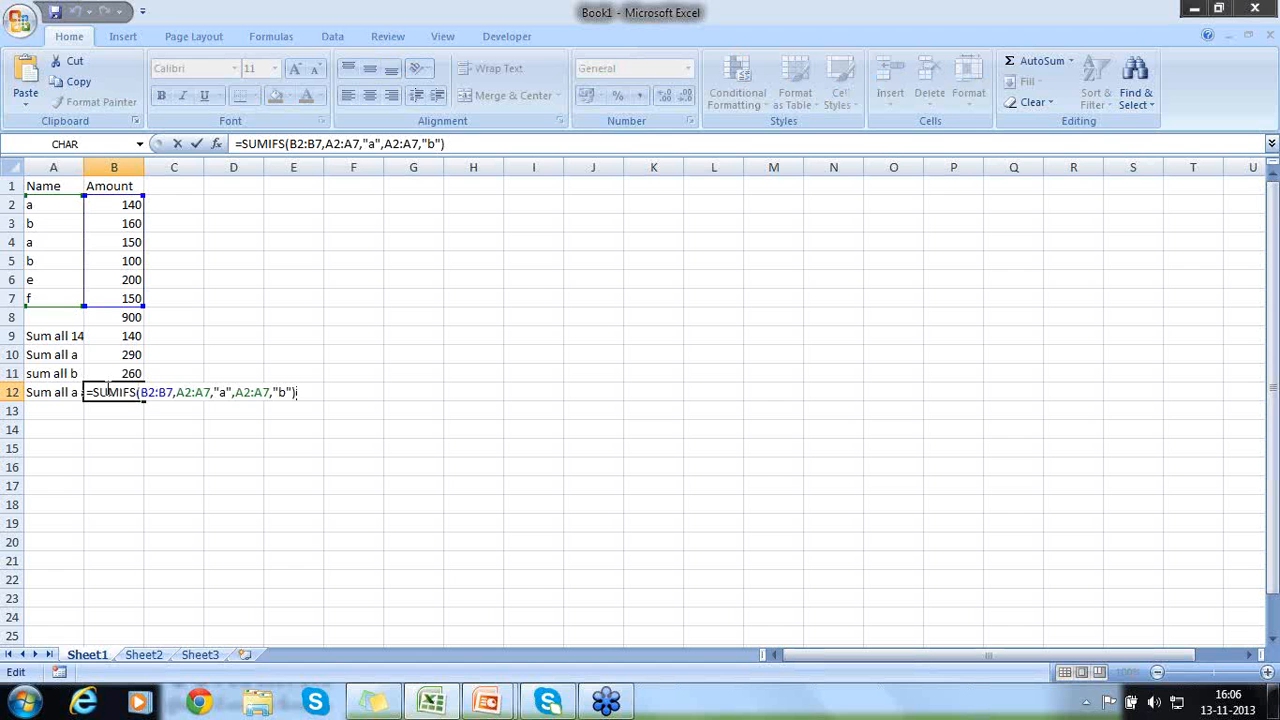
key("Left")
key("Left")
key("Left")
key("Left")
key("Left")
key("Left")
key("Left")
key("Left")
key("Left")
key("Left")
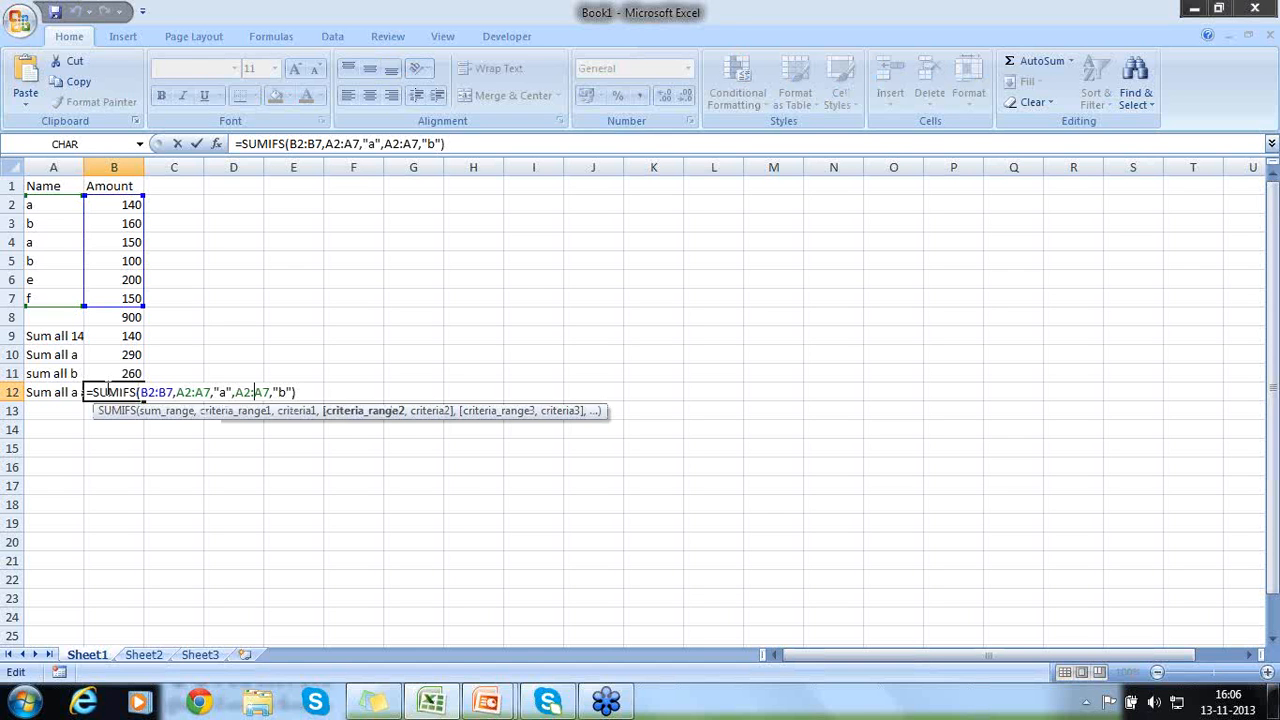
key("Left")
key("Left")
key("Left")
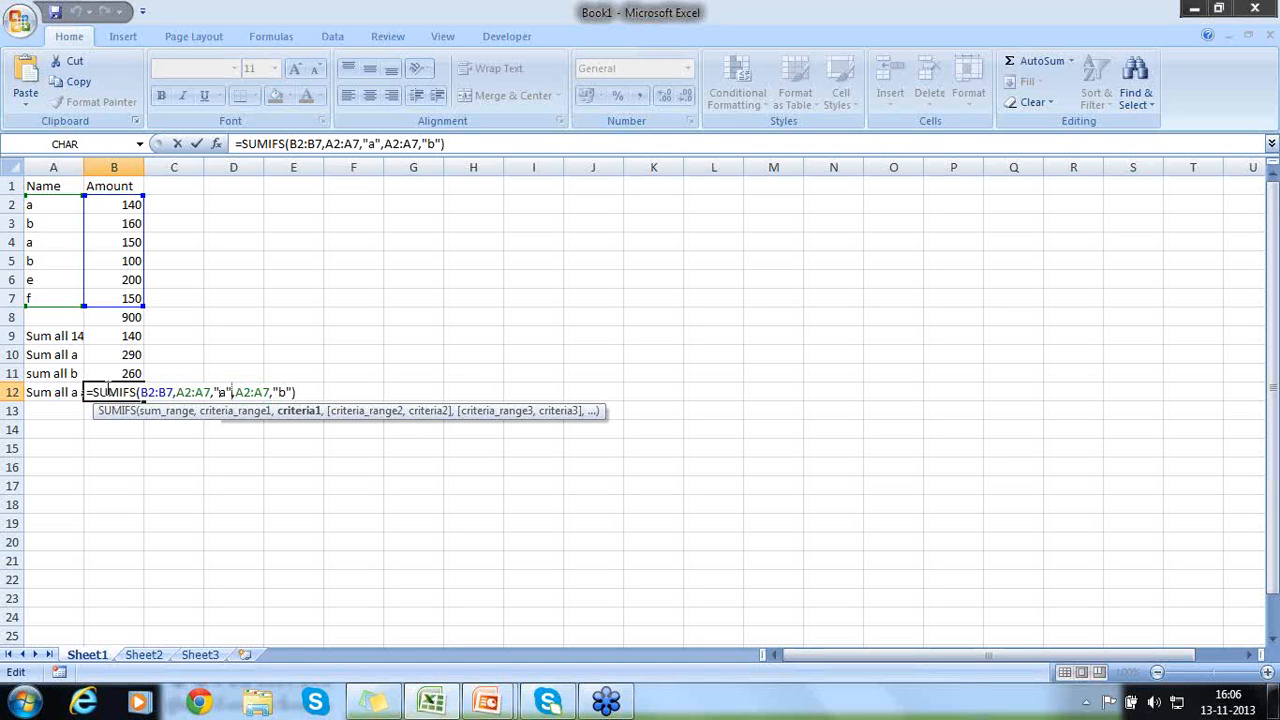
key("Right")
key("Right")
key("Right")
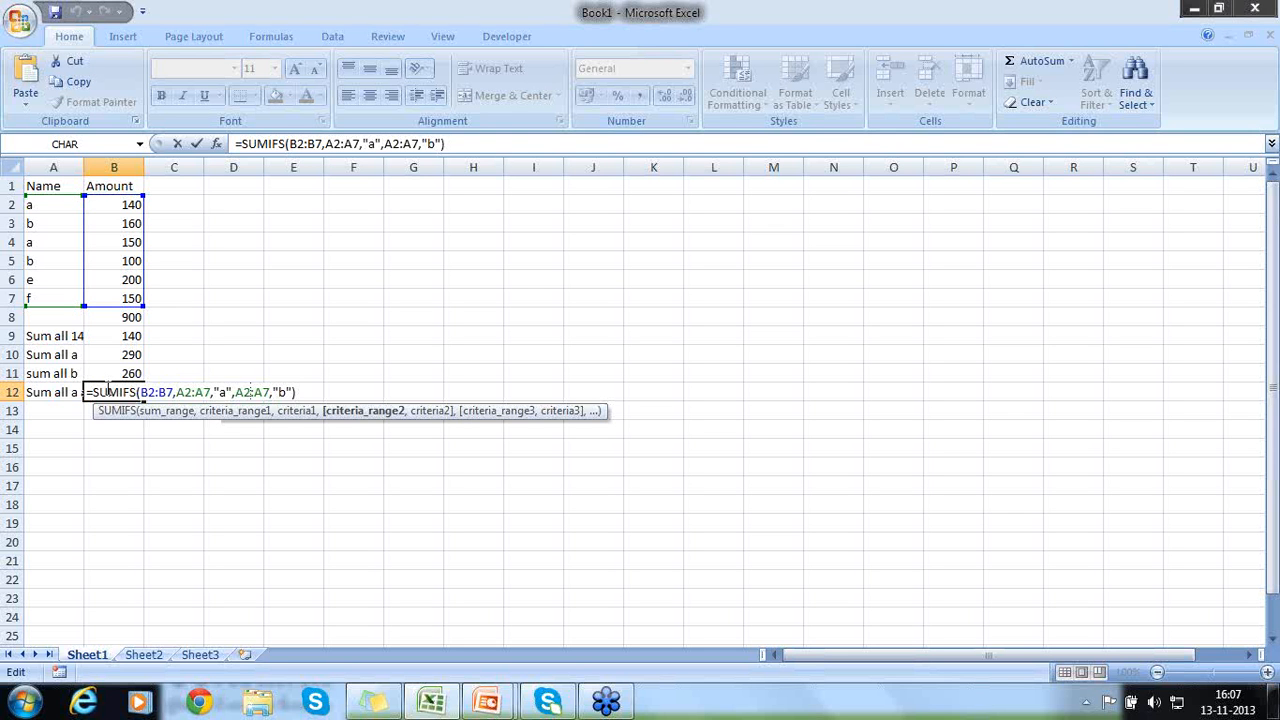
key("Right")
key("Right")
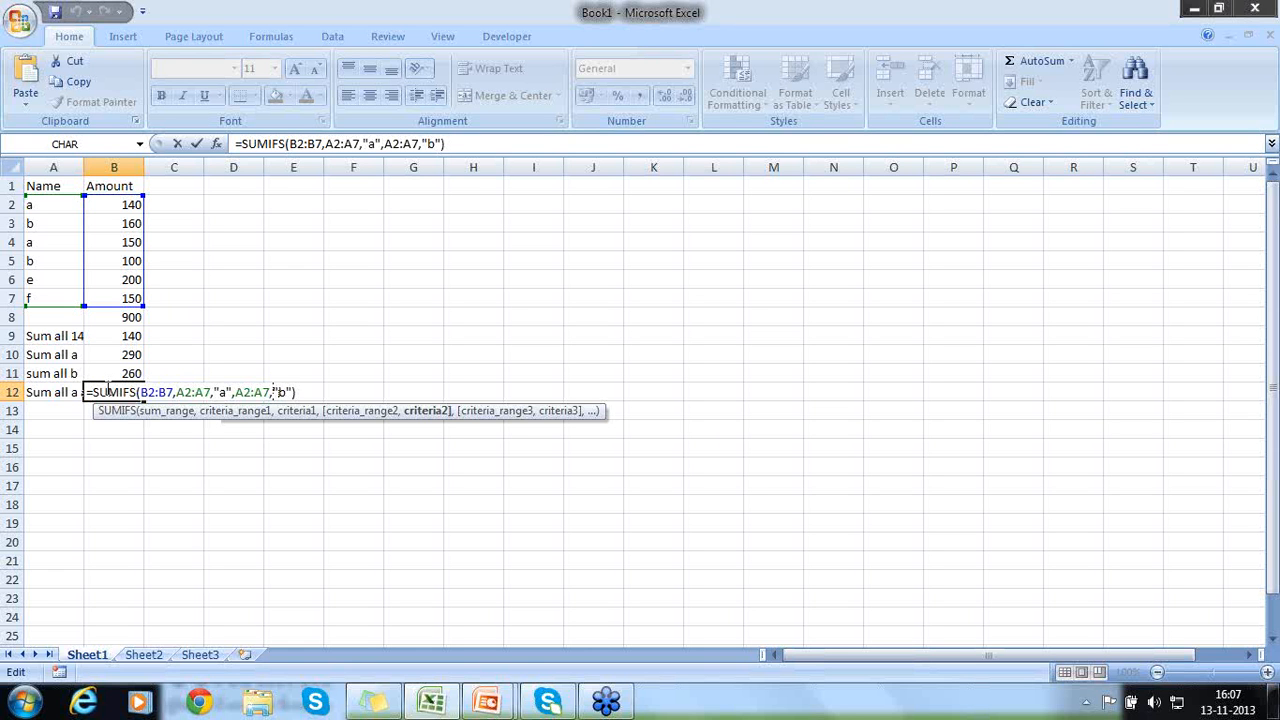
- Change the two criteria in B12's SUMIFS formula to "=a" and "=b"
key("Left")
key("Left")
key("Left")
key("Left")
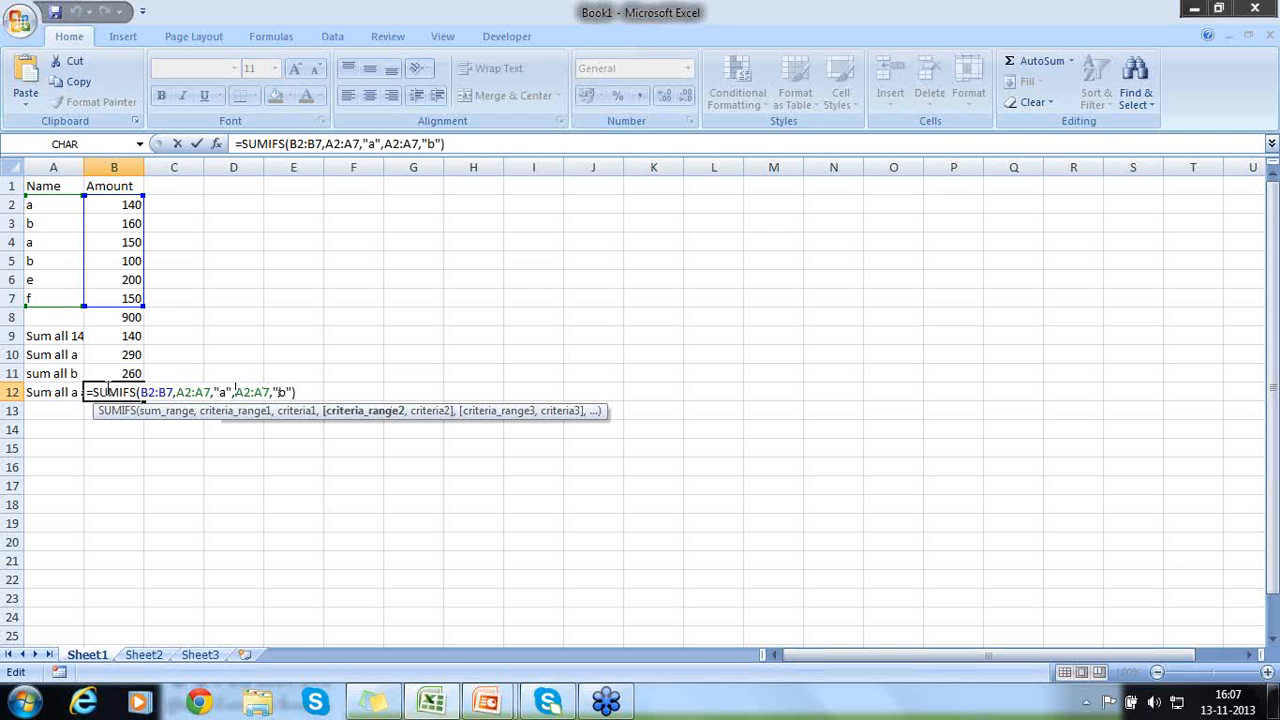
key("Left")
key("Left")
key("Left")
key("Left")
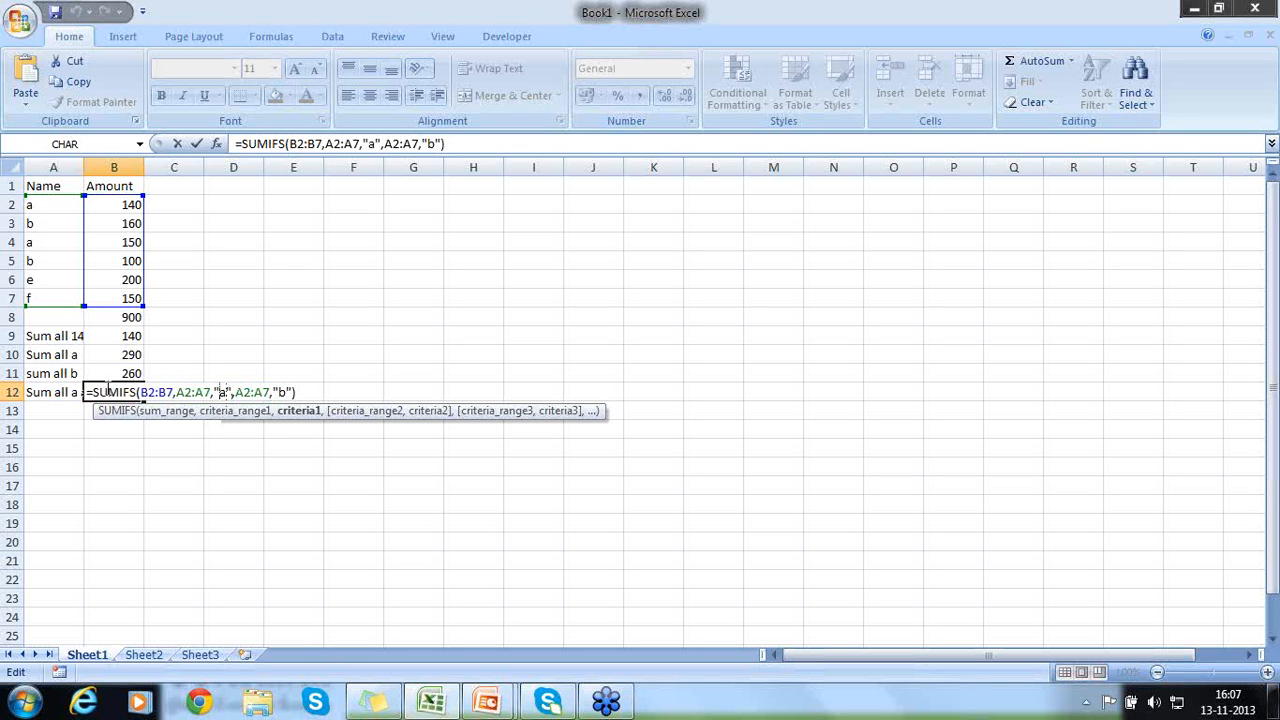
type("=")
key("Right")
key("Right")
key("Right")
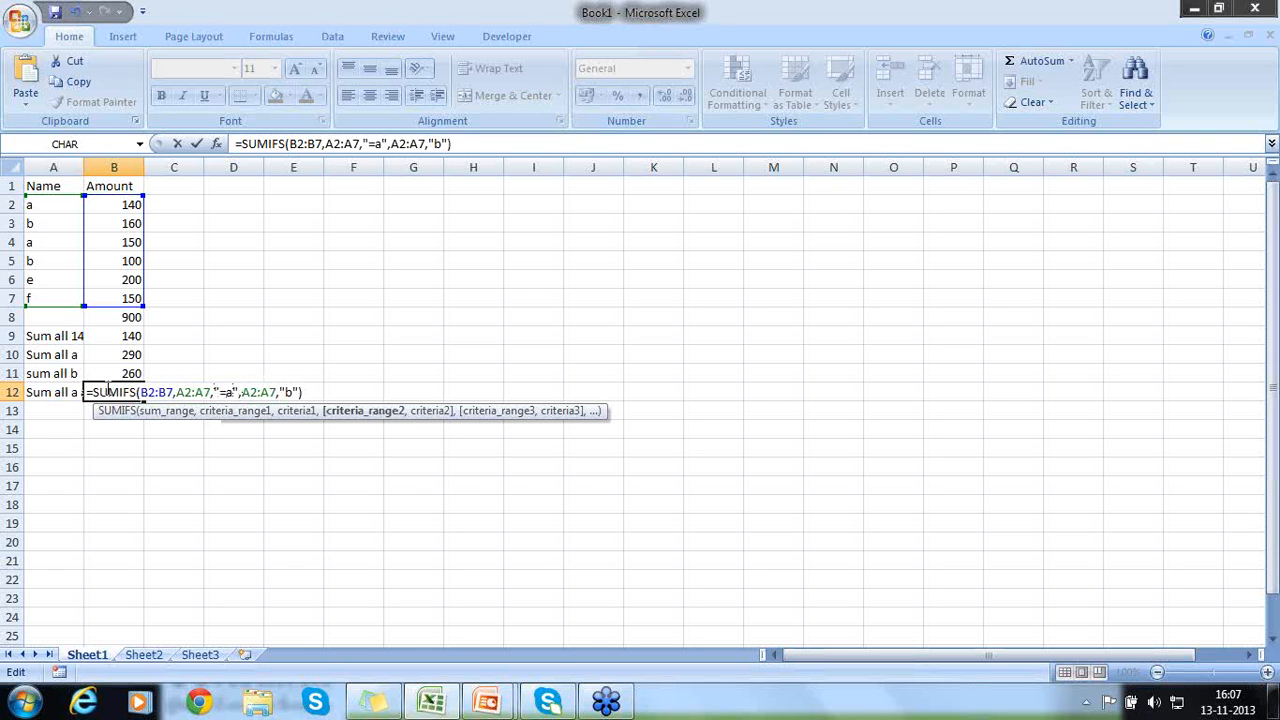
key("Right")
key("Right")
key("Right")
type("=")
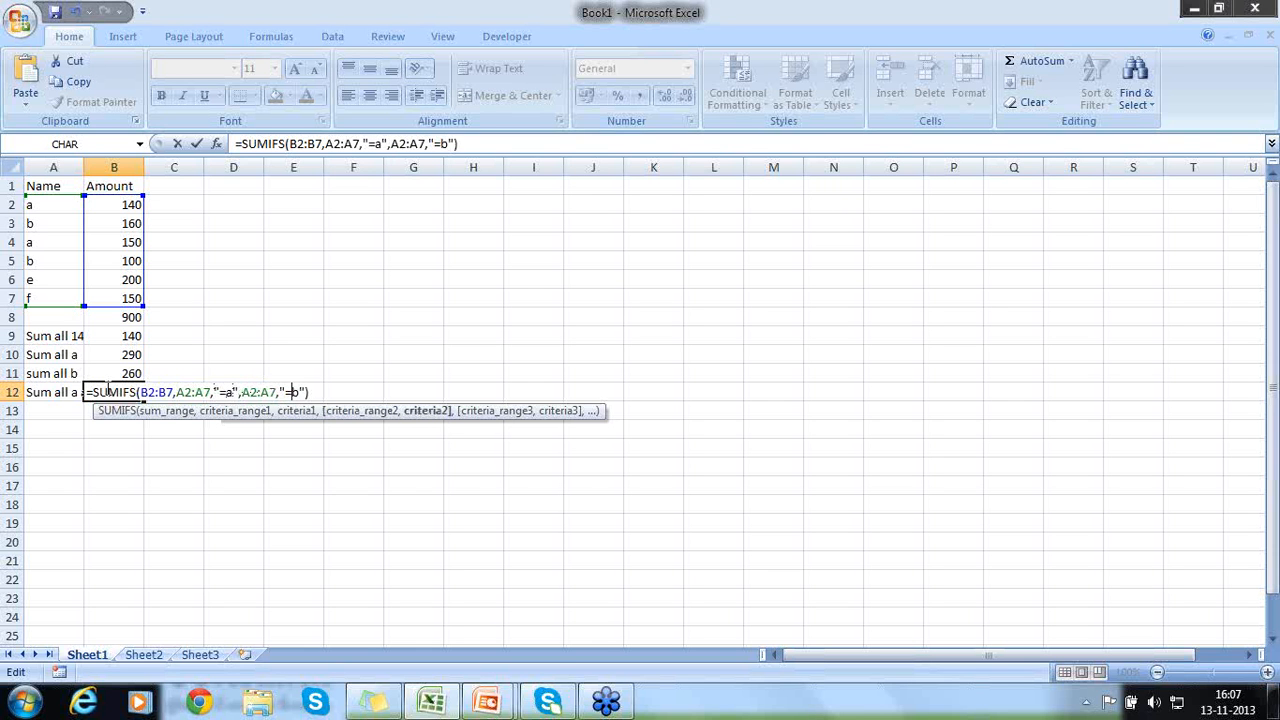
key("Return")
left_click(106, 390)
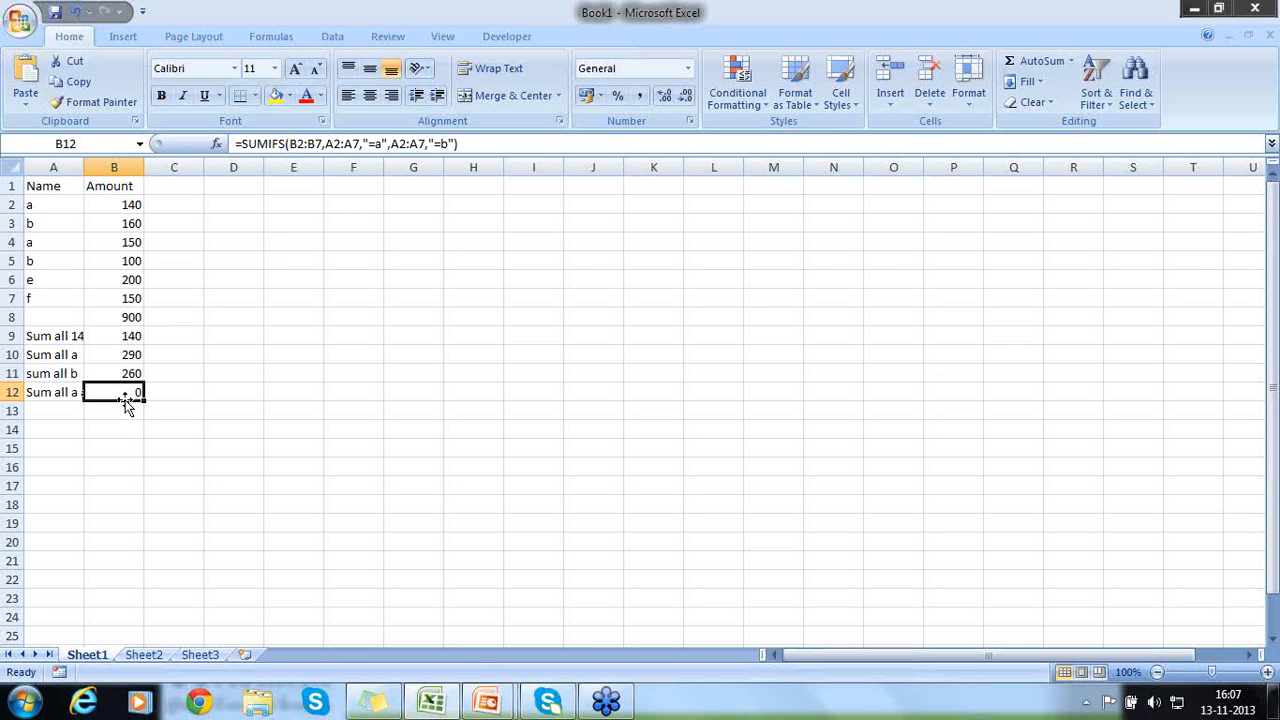
- Search Excel Help for "sumifs" and open the SUMIFS article in a maximized window
key("F1")
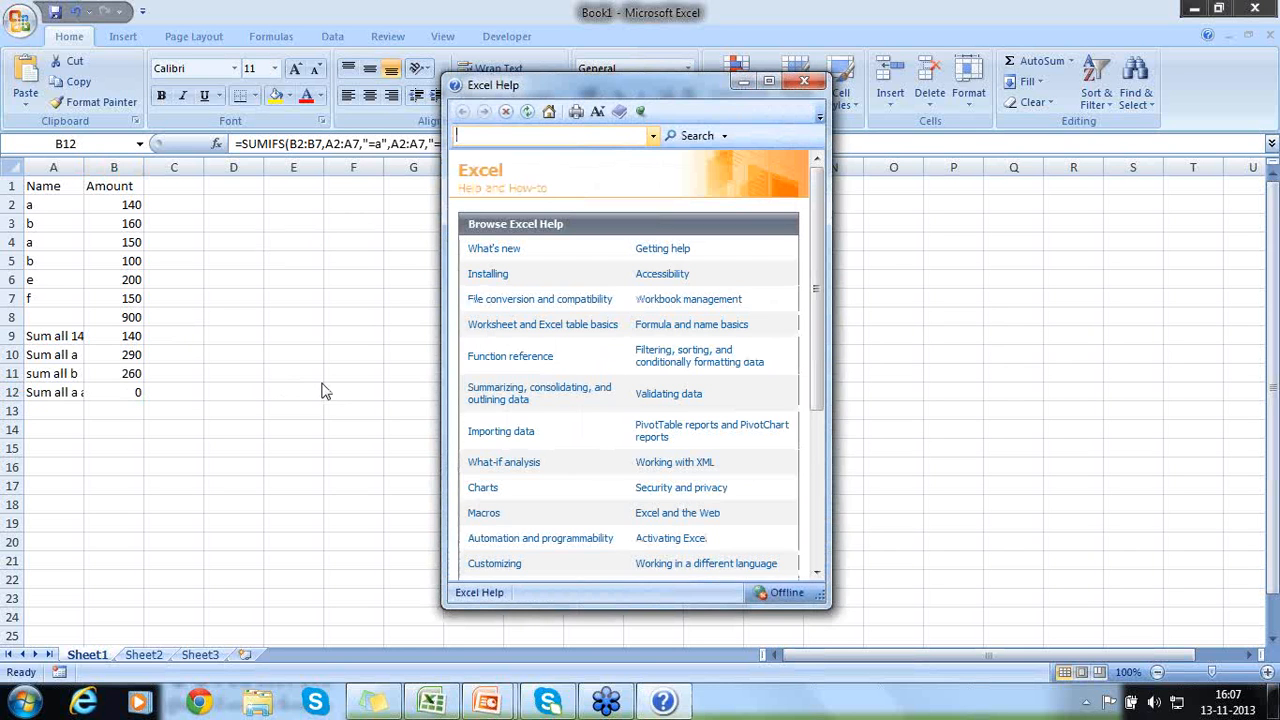
type("sumifs")
left_click(686, 138)
left_click(515, 249)
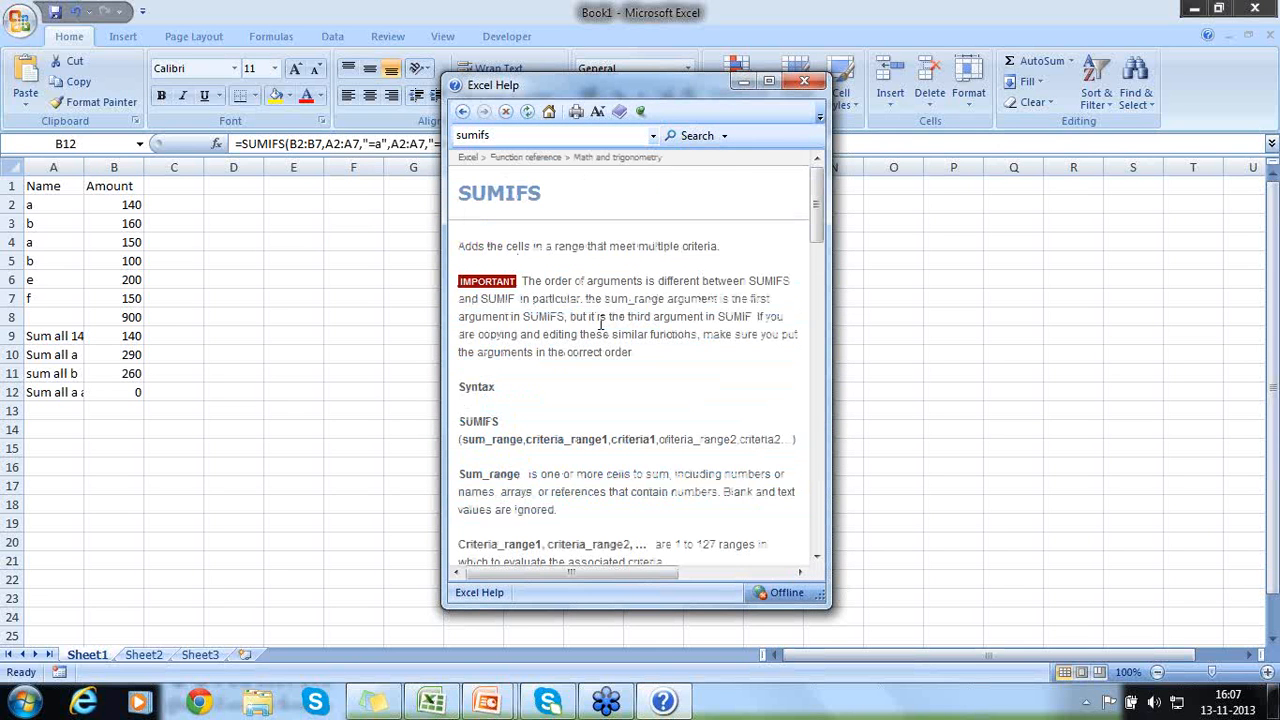
left_click(769, 81)
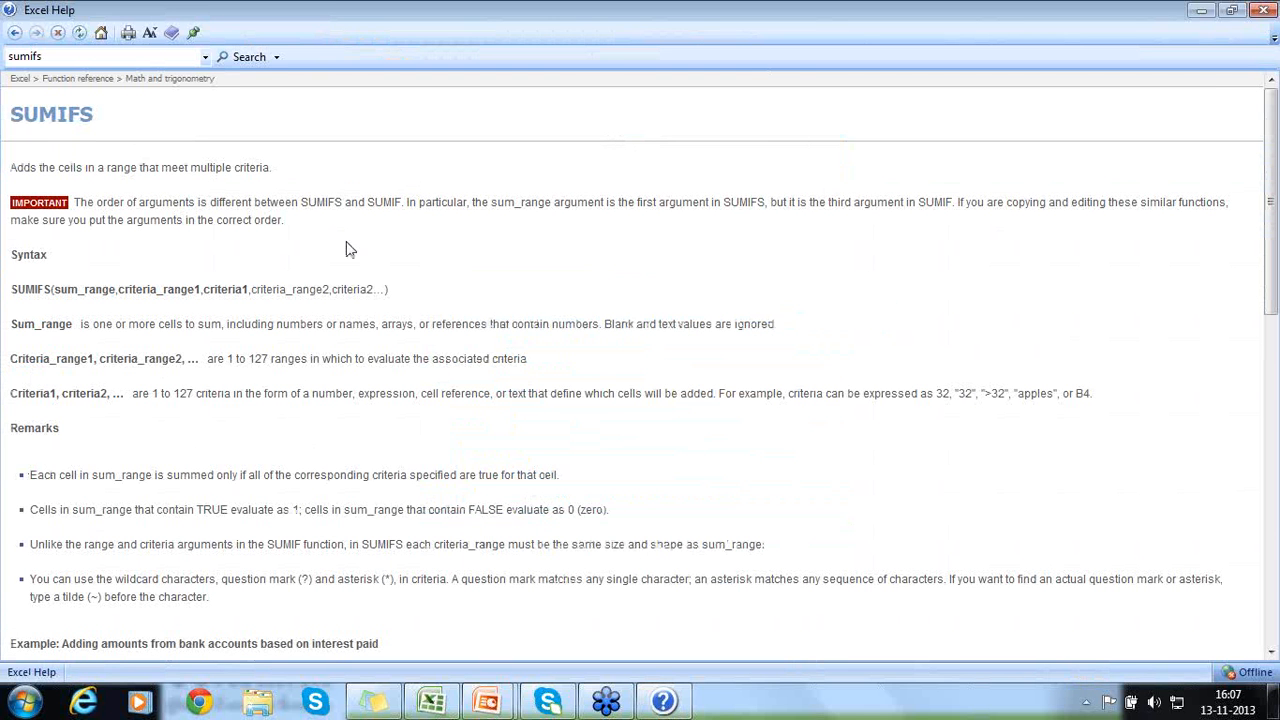
- Read the SUMIFS article's bank account and rainfall examples, its syntax, and the remark on TRUE and FALSE cells
left_click(1274, 622)
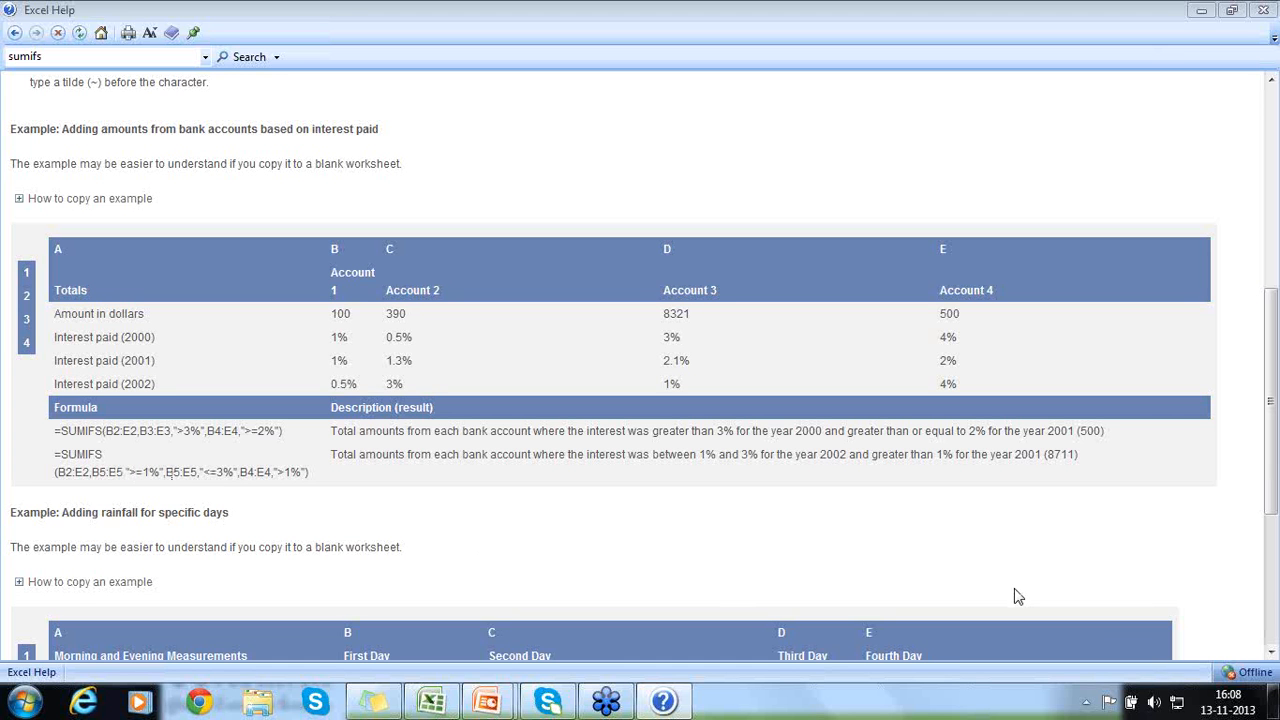
left_click(1276, 625)
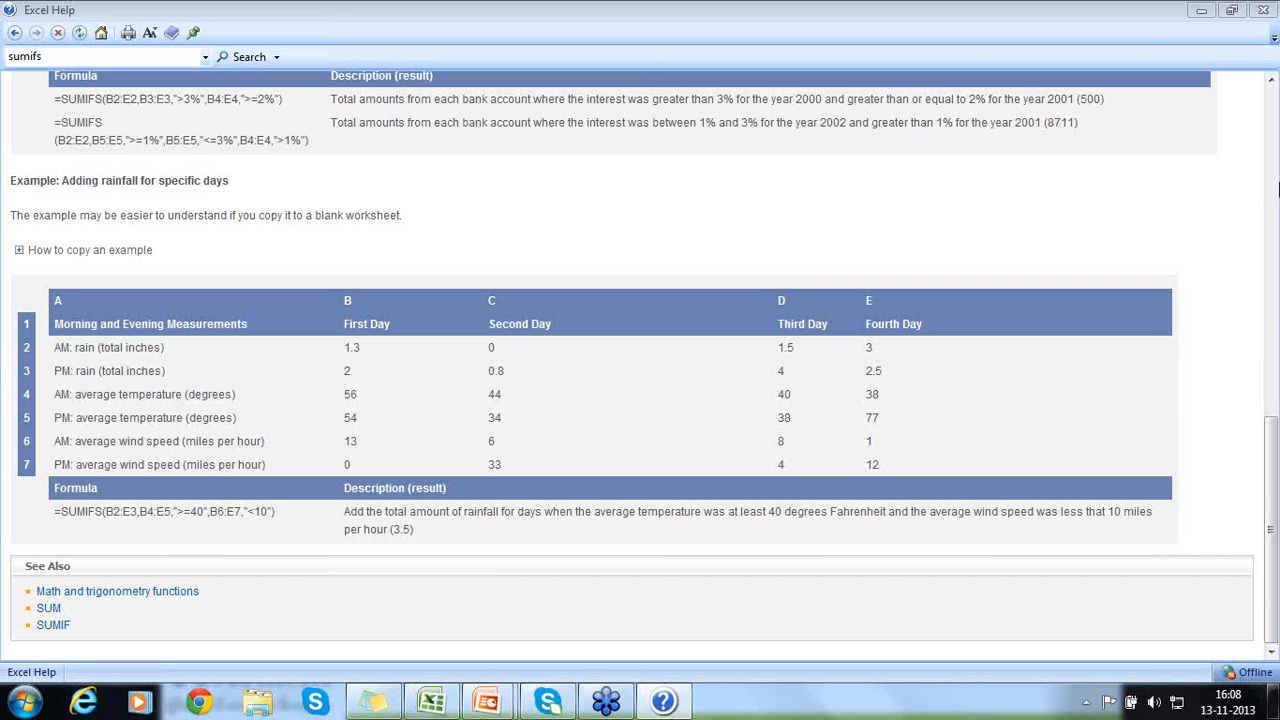
left_click(1273, 330)
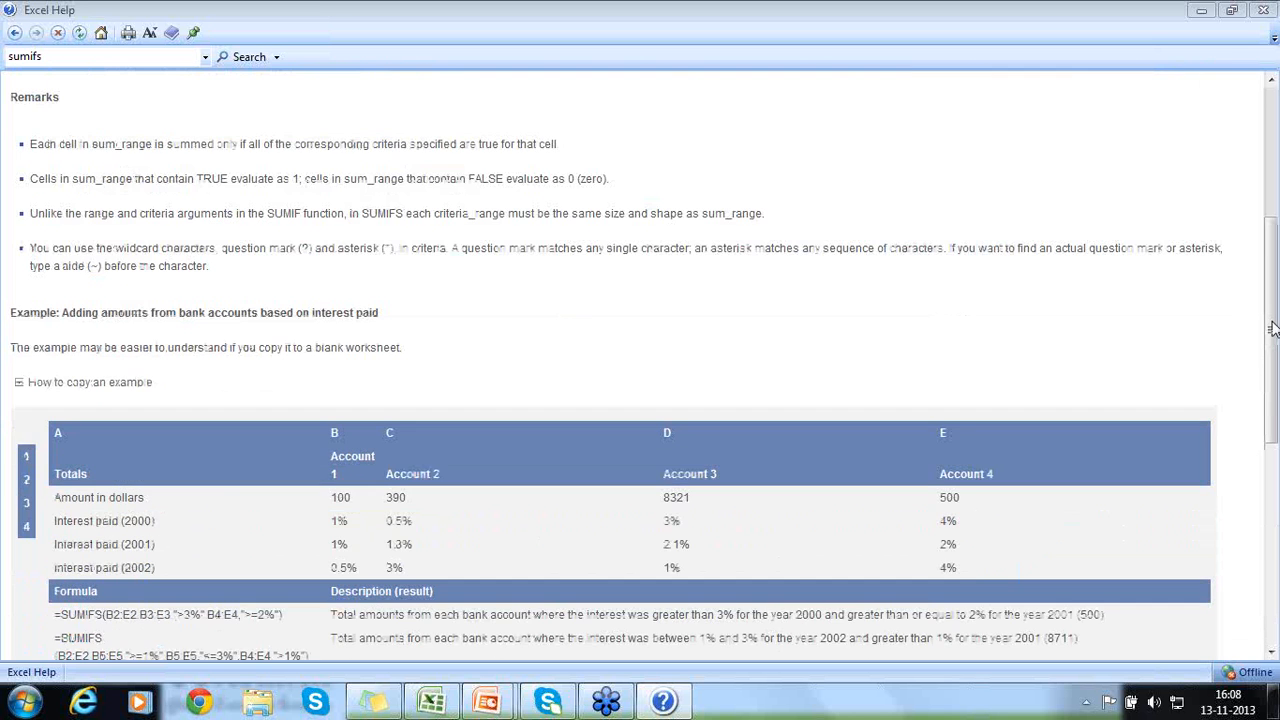
left_click_drag(1273, 330, 1229, 194)
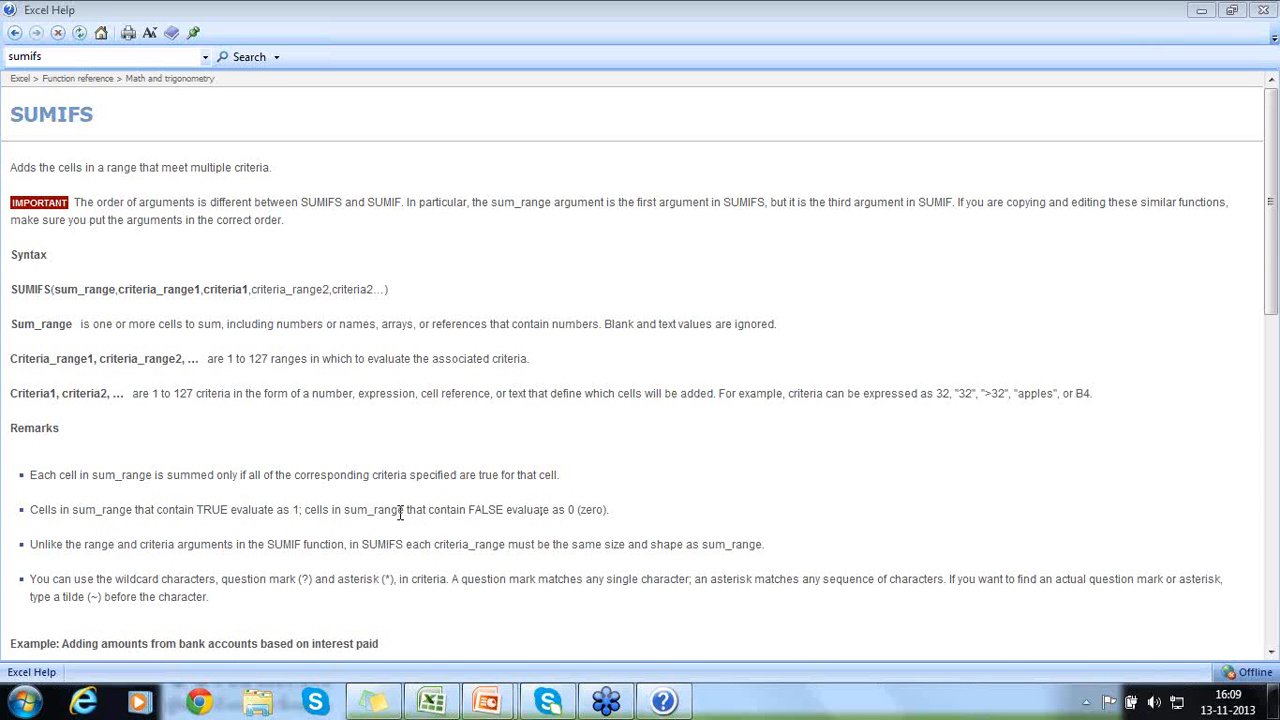
left_click_drag(374, 510, 524, 518)
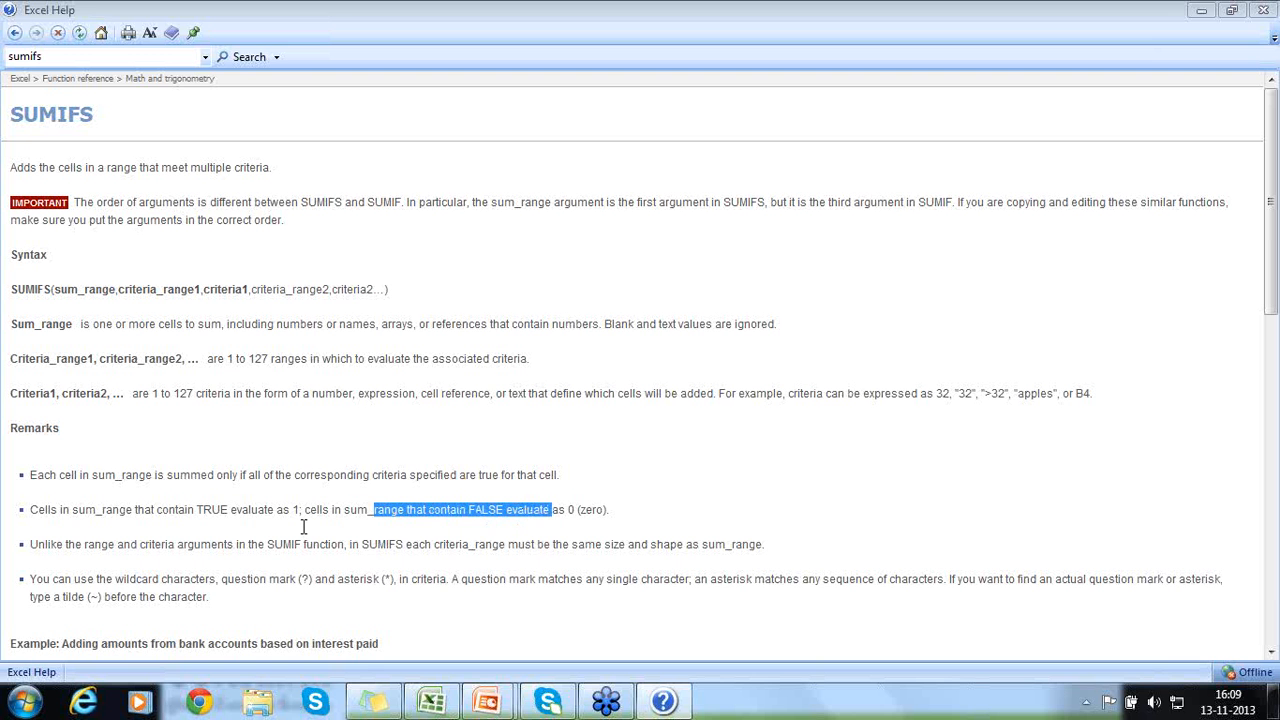
- Return to the Book1 workbook and compare the name in A3 with the SUMIFS formulas in B11 and B12
left_click(432, 702)
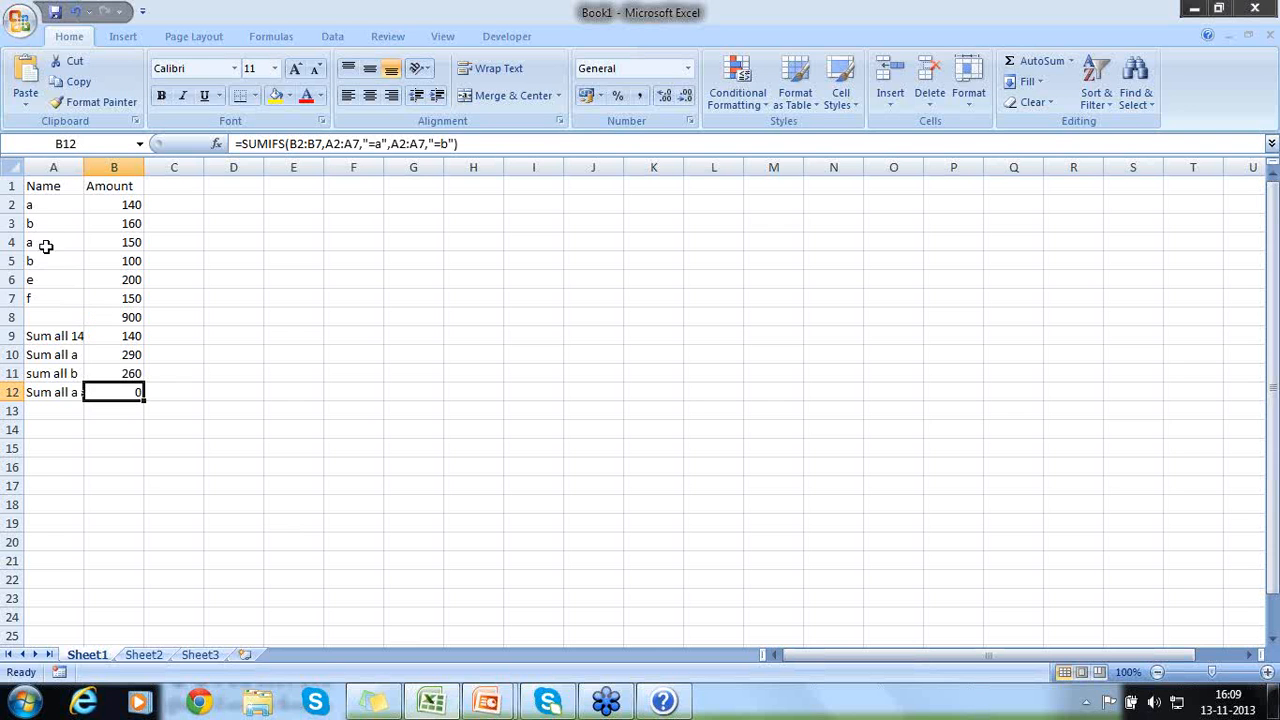
left_click(46, 223)
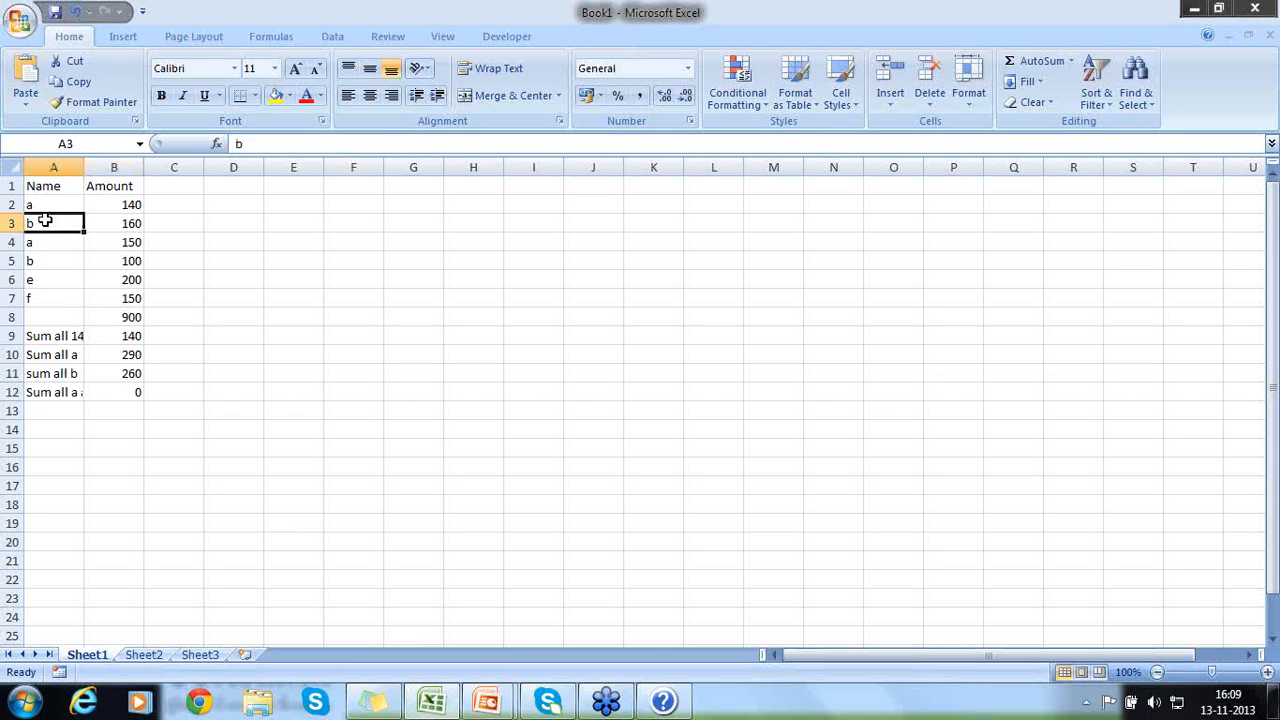
left_click(99, 376)
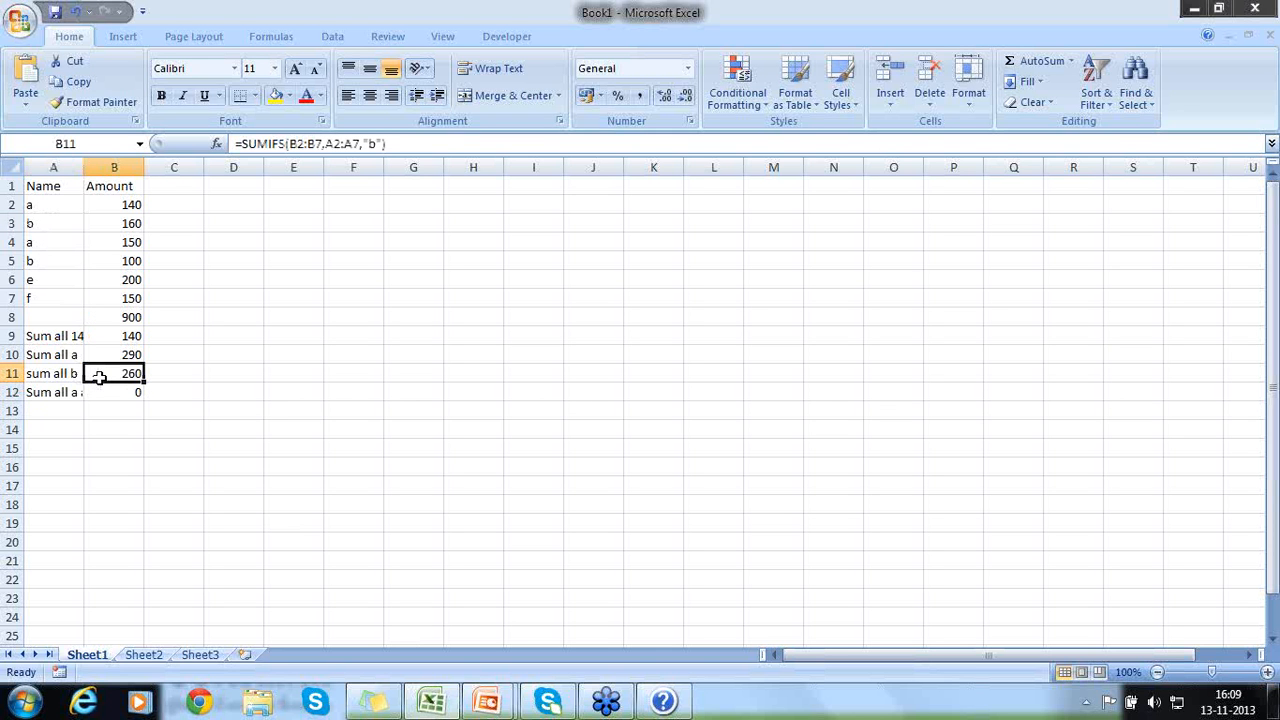
left_click(105, 392)
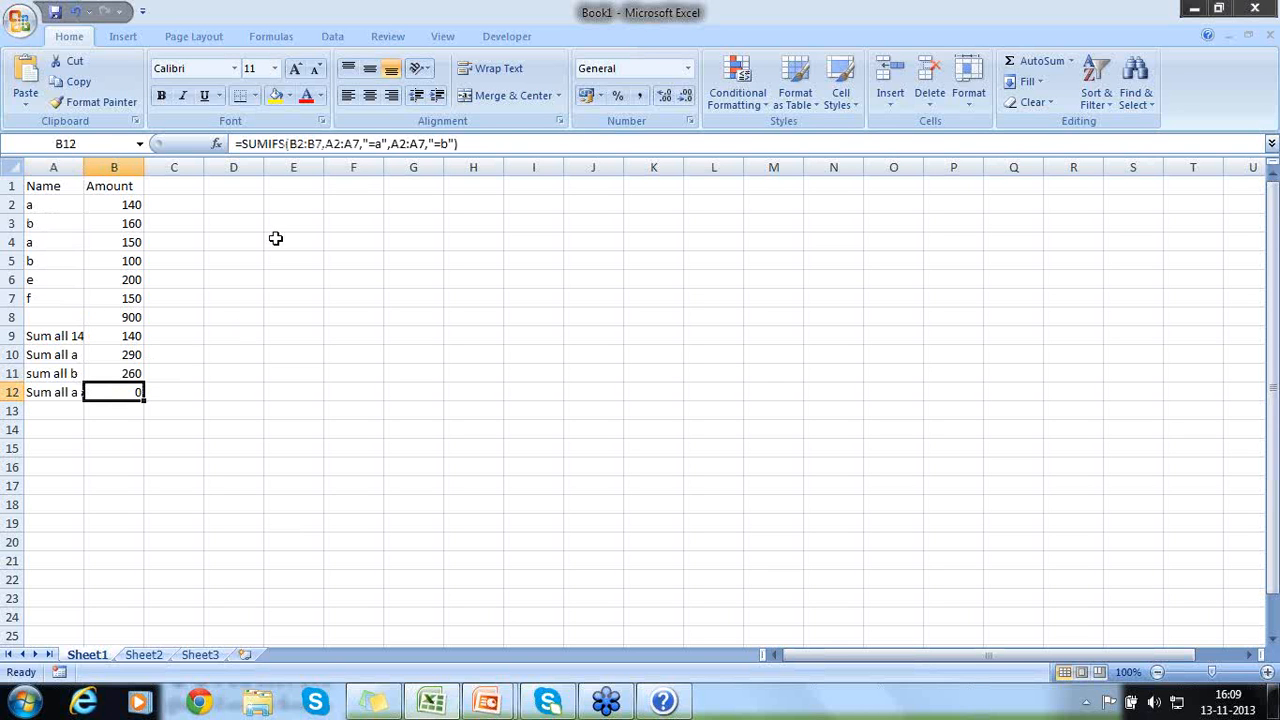
- Change the two criteria in B12's SUMIFS formula to "a" and "b", without the equals signs
left_click(377, 144)
key("BackSpace")
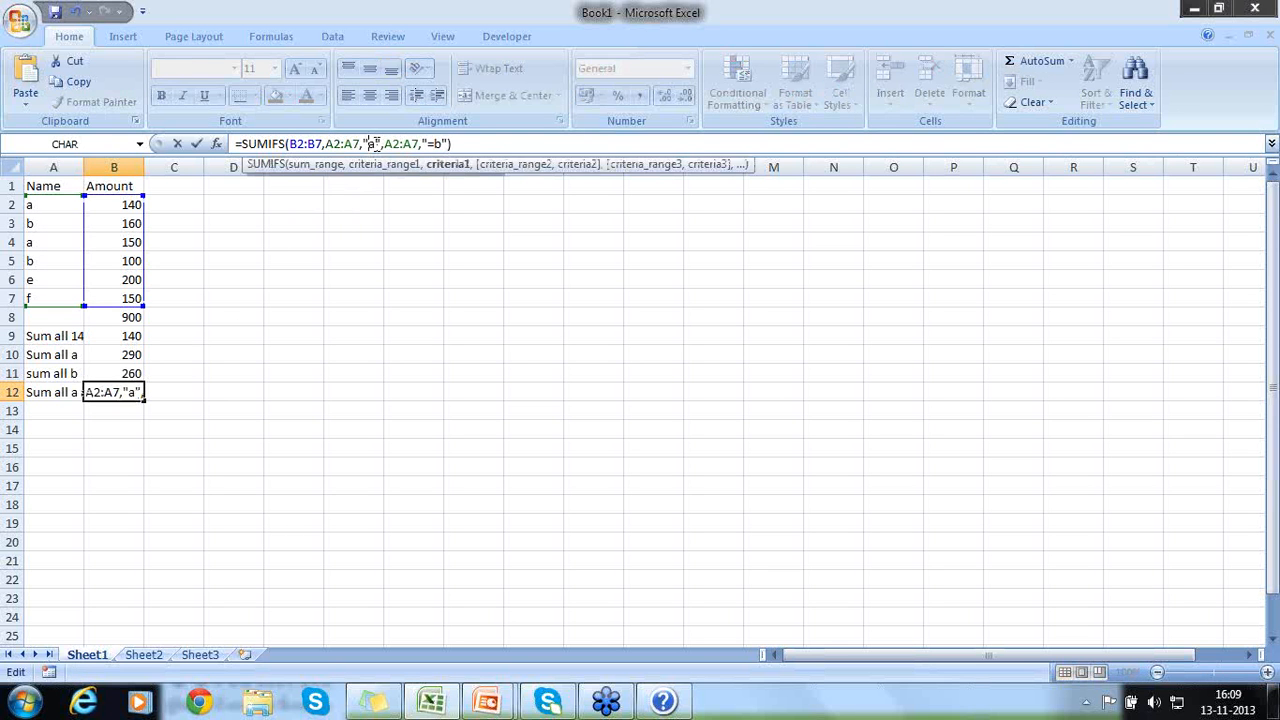
key("Right")
key("Right")
key("Right")
key("Right")
key("Right")
key("Right")
key("Right")
key("Right")
key("Right")
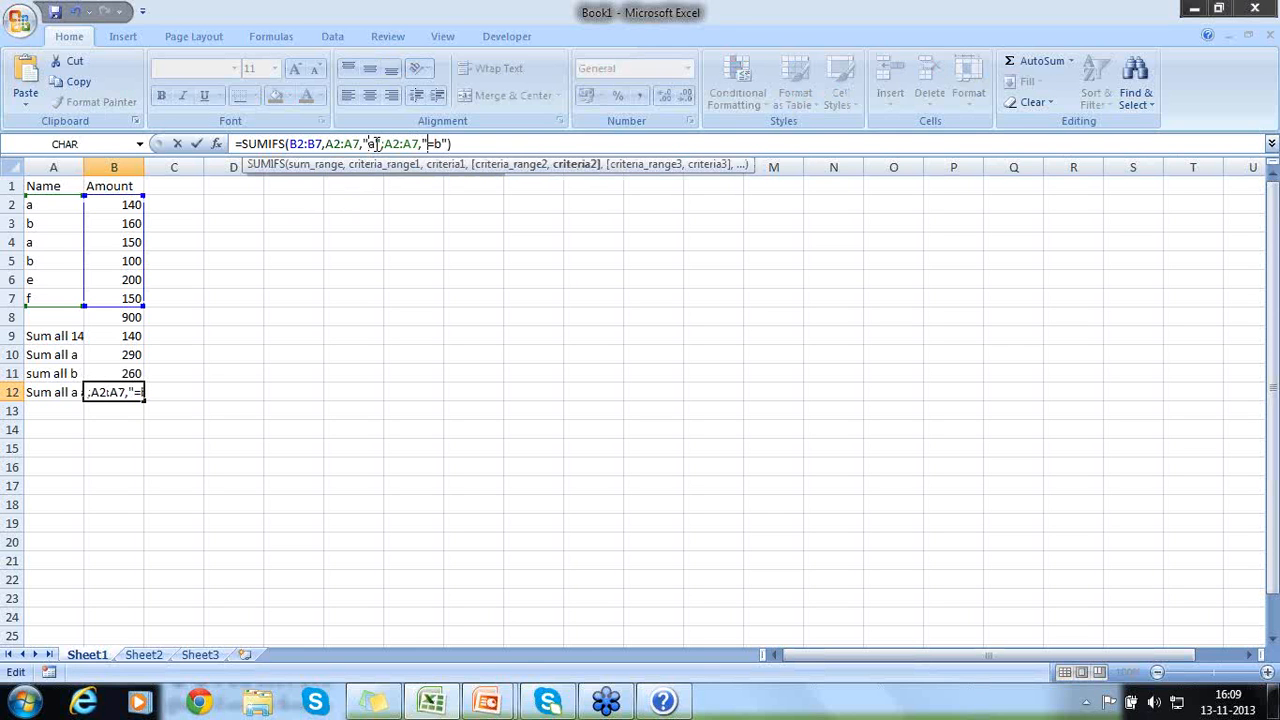
key("Delete")
key("Return")
key("Up")
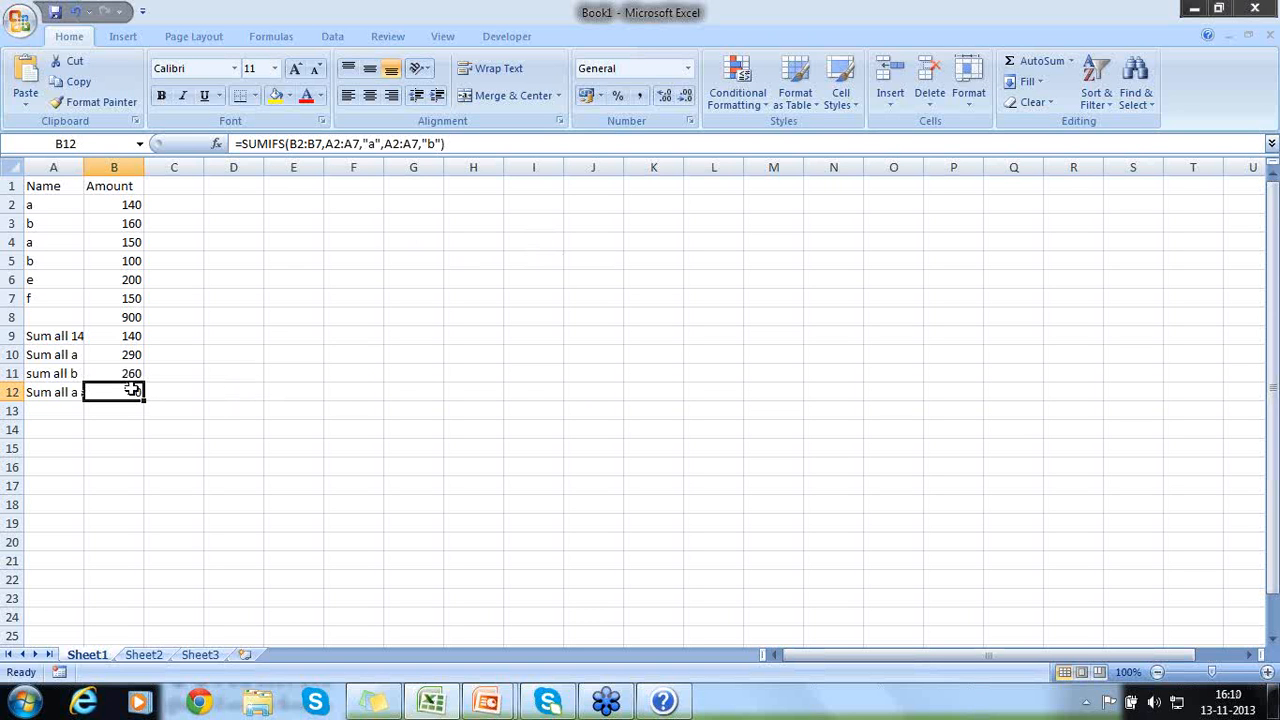
- Examine the sum range, criteria ranges and criteria in B12's SUMIFS formula, leaving the formula as it is
double_click(131, 390)
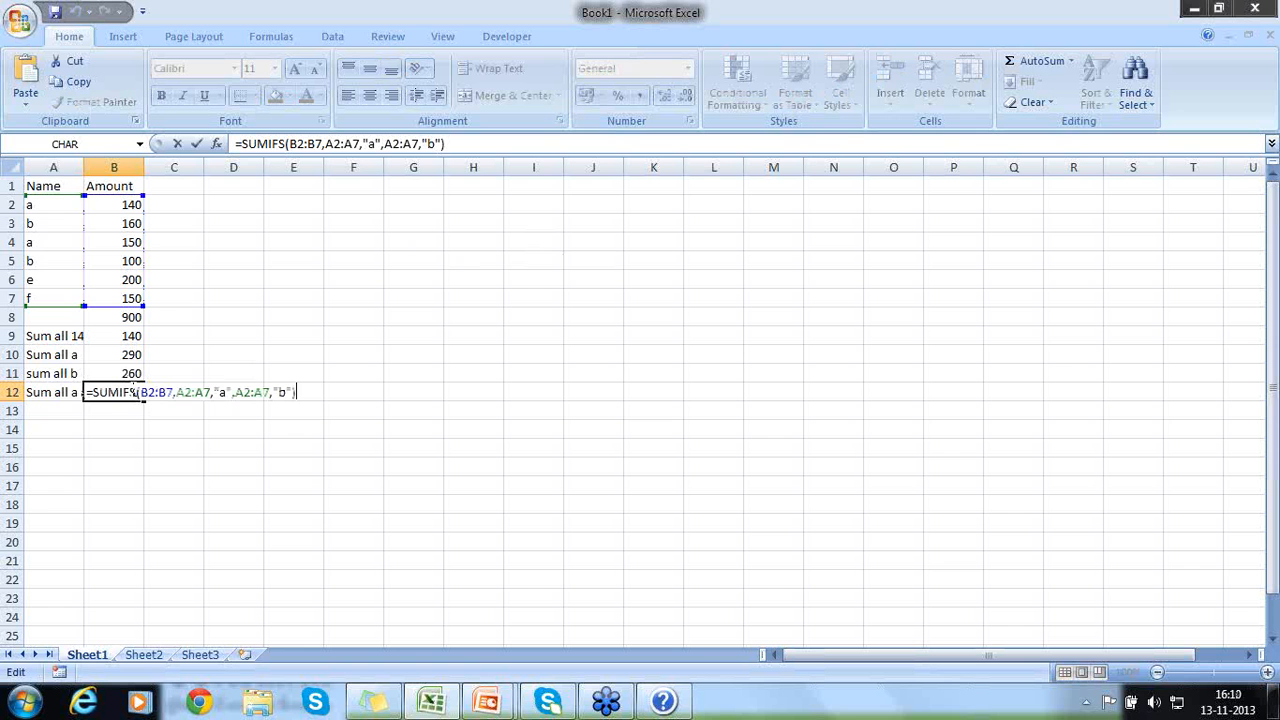
left_click(220, 392)
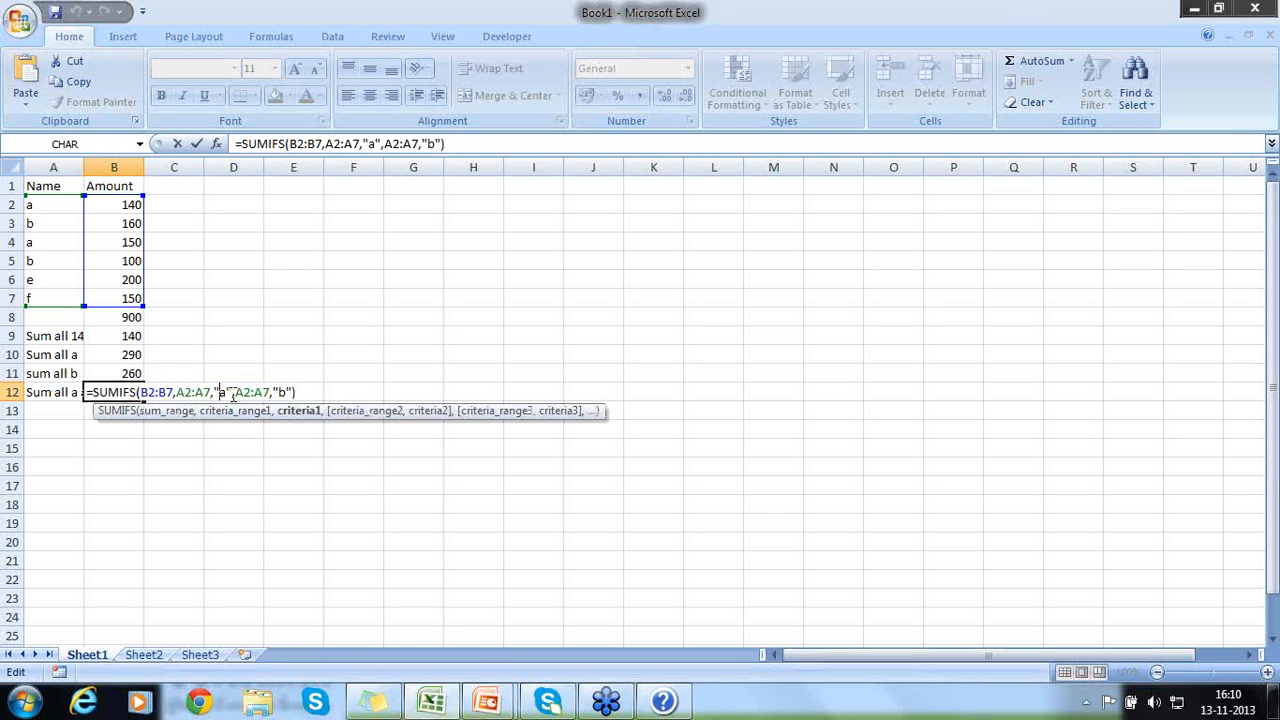
left_click(236, 392)
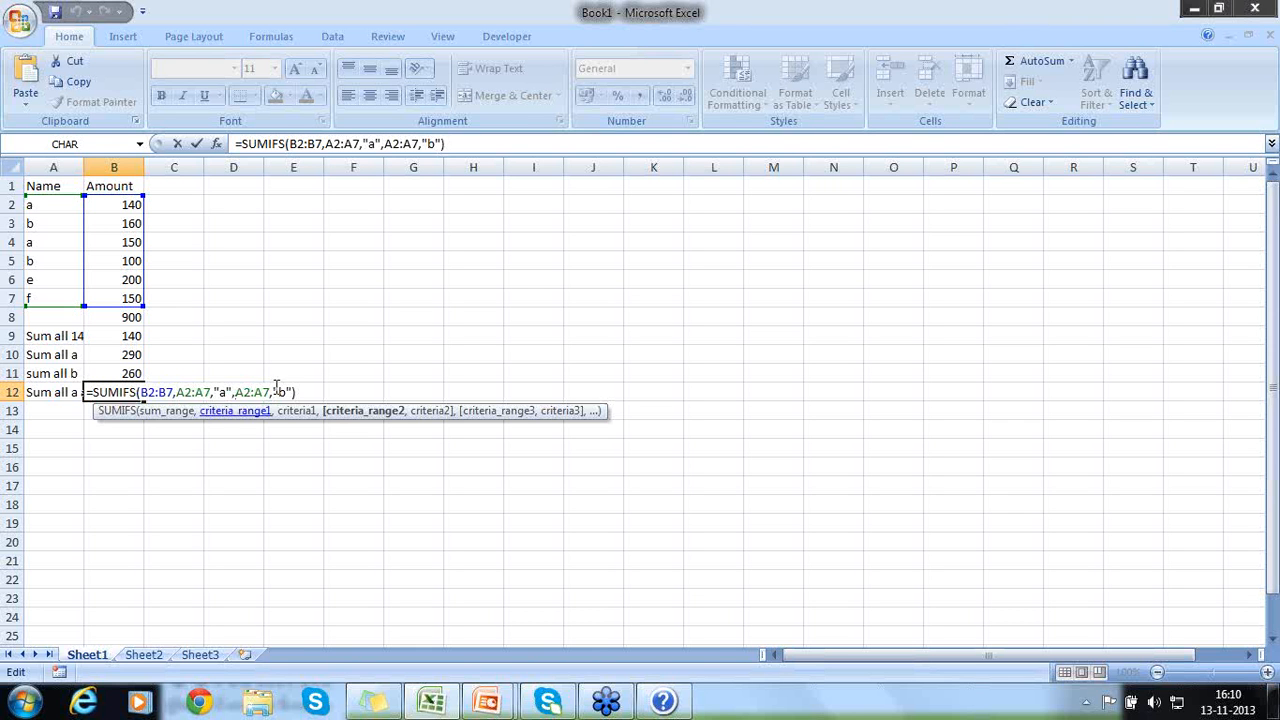
left_click(226, 392)
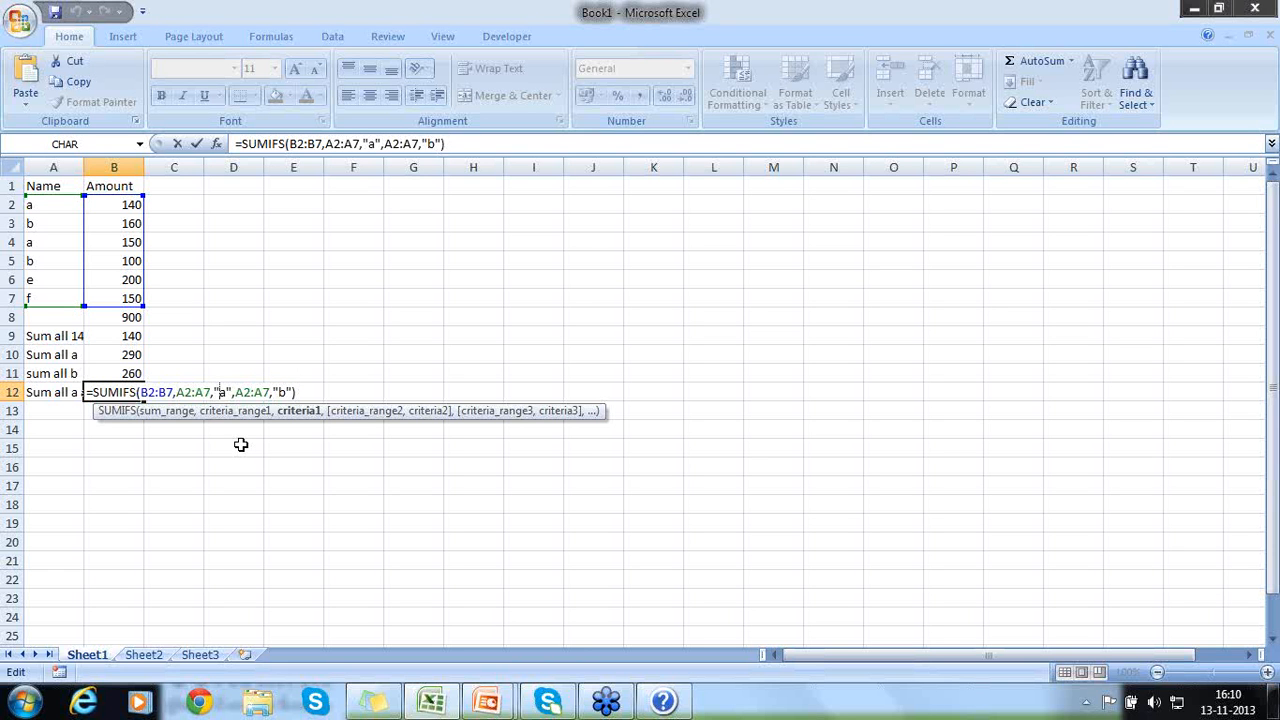
key("Return")
key("Up")
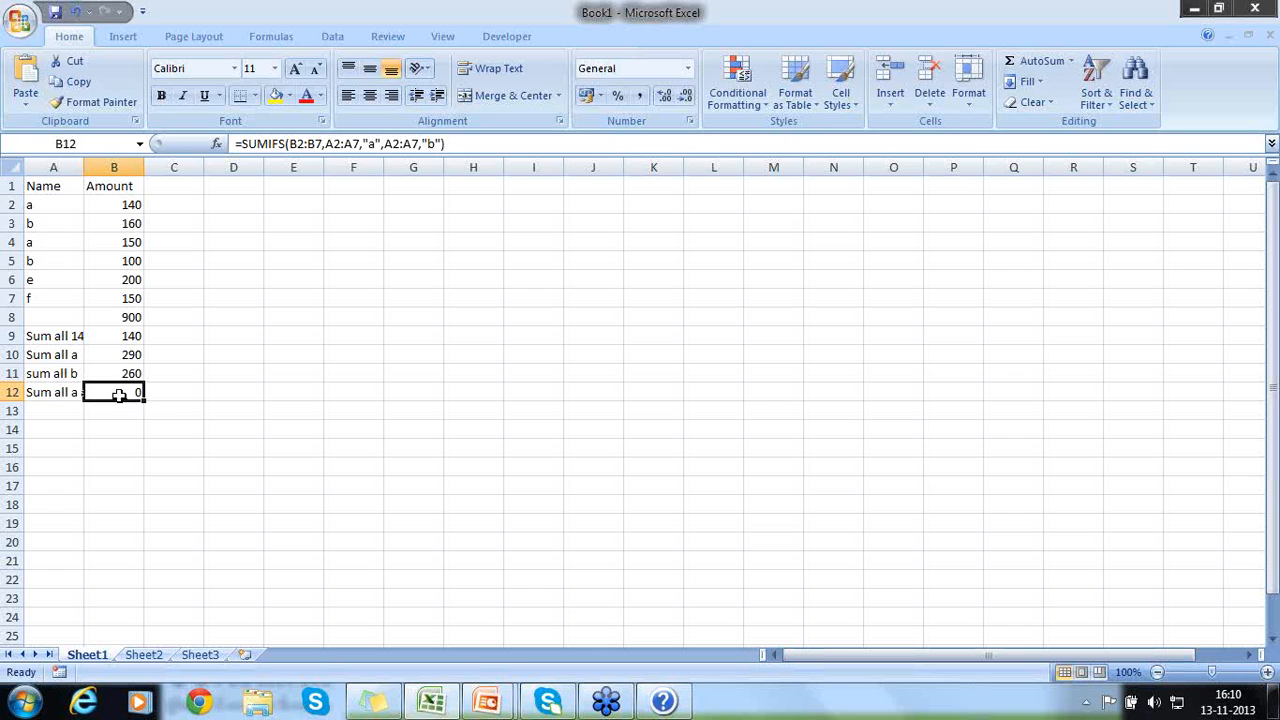
double_click(118, 395)
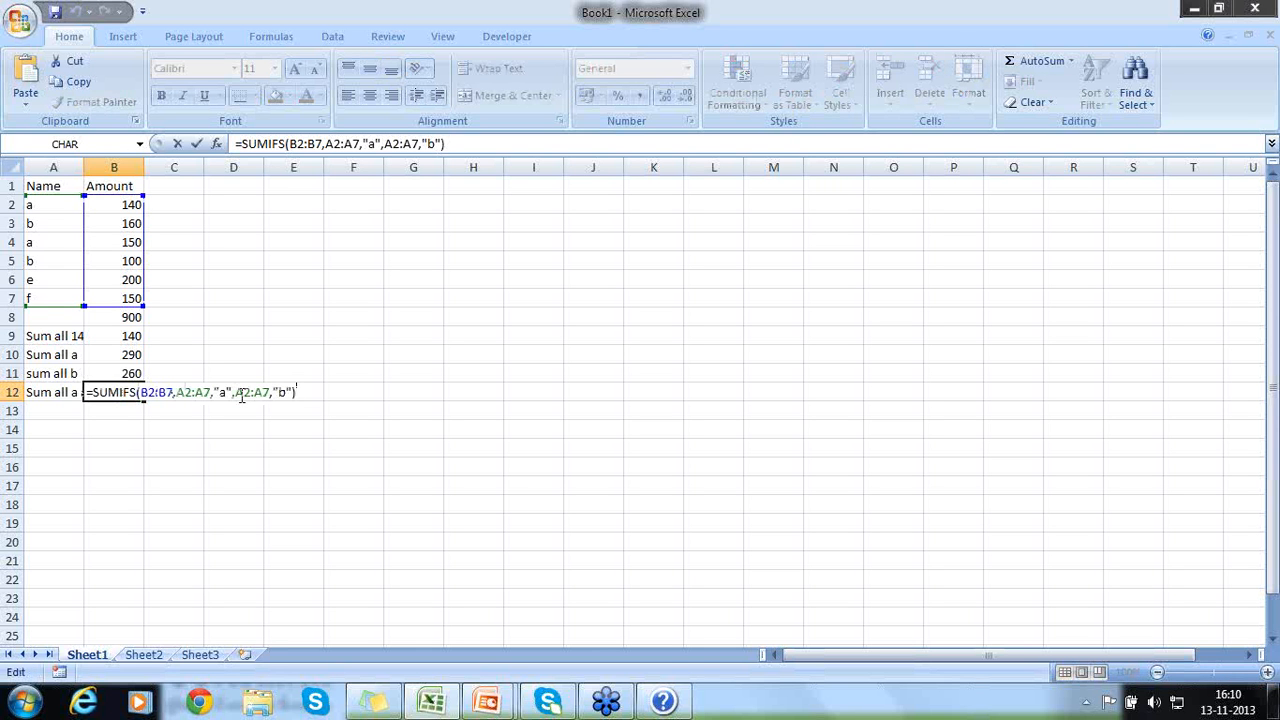
left_click(157, 444)
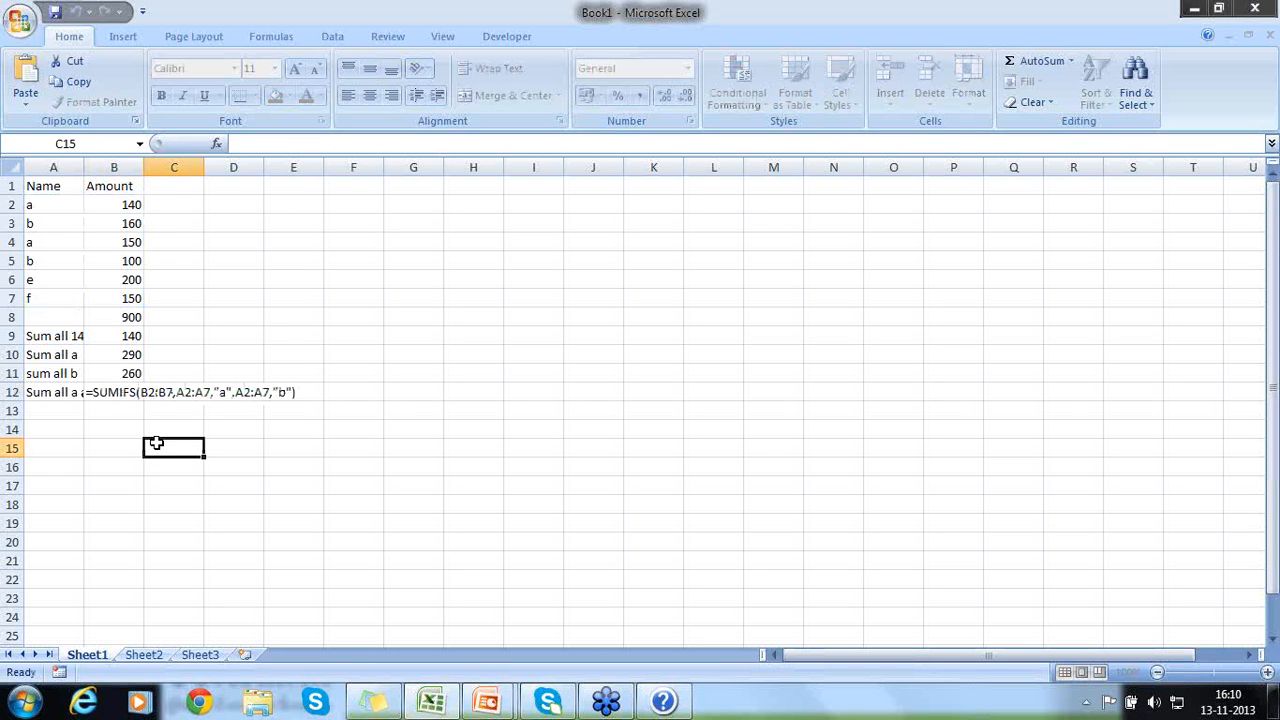
left_click(105, 391)
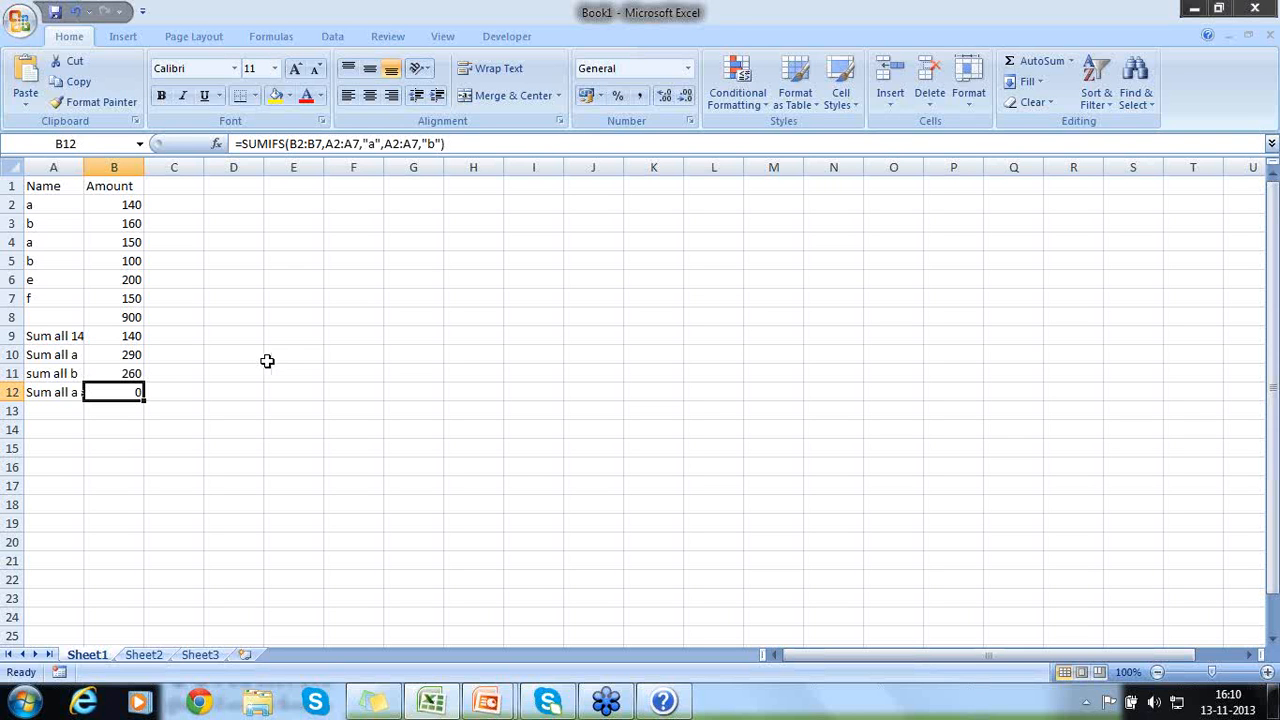
key("F2")
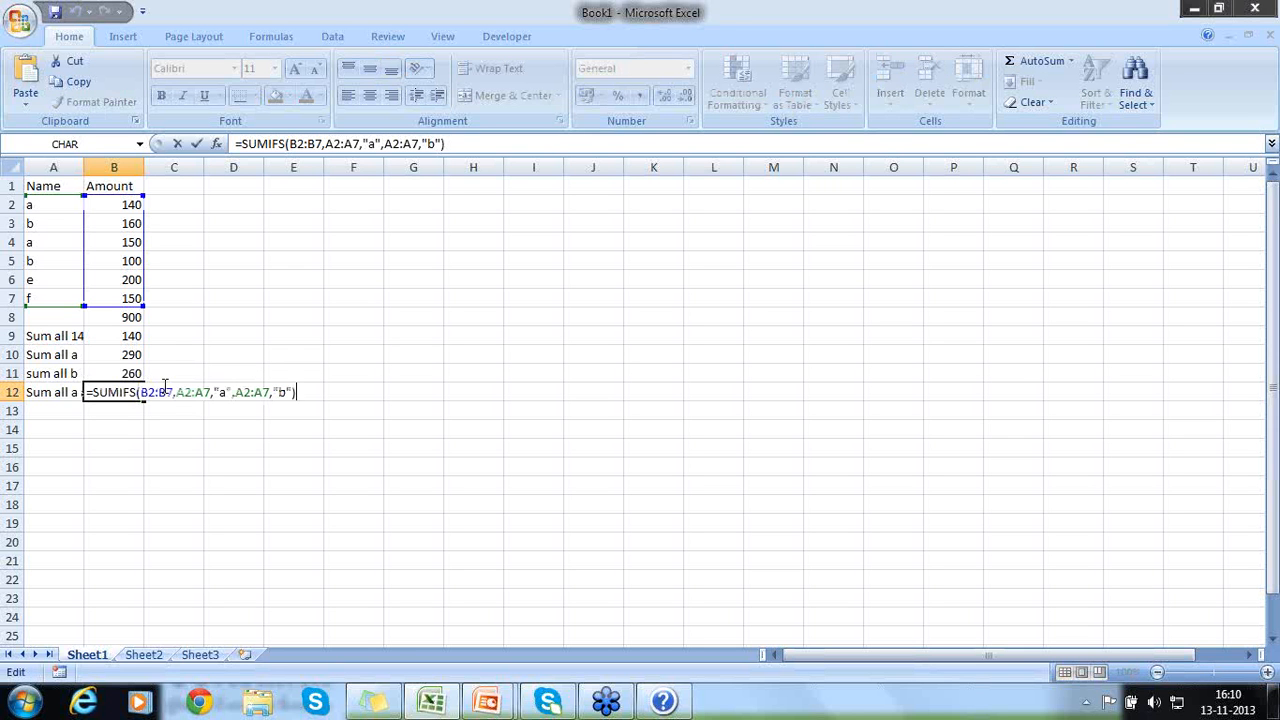
left_click(216, 392)
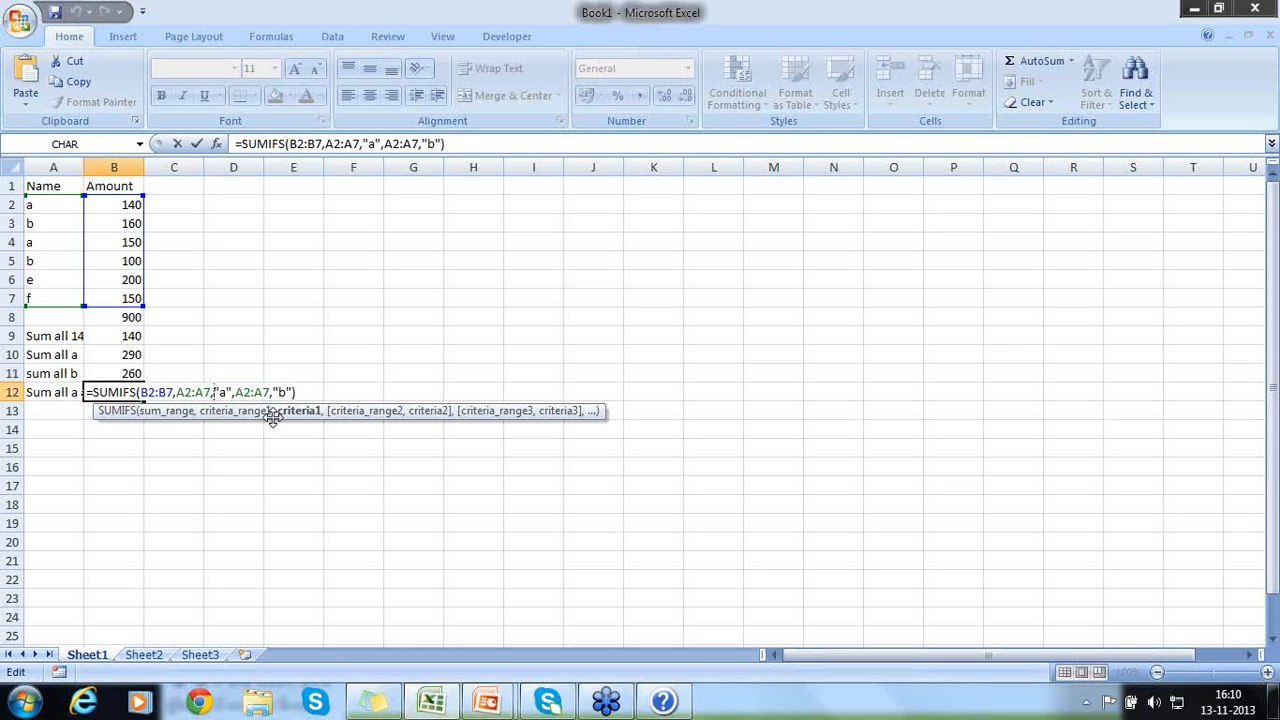
left_click(266, 356)
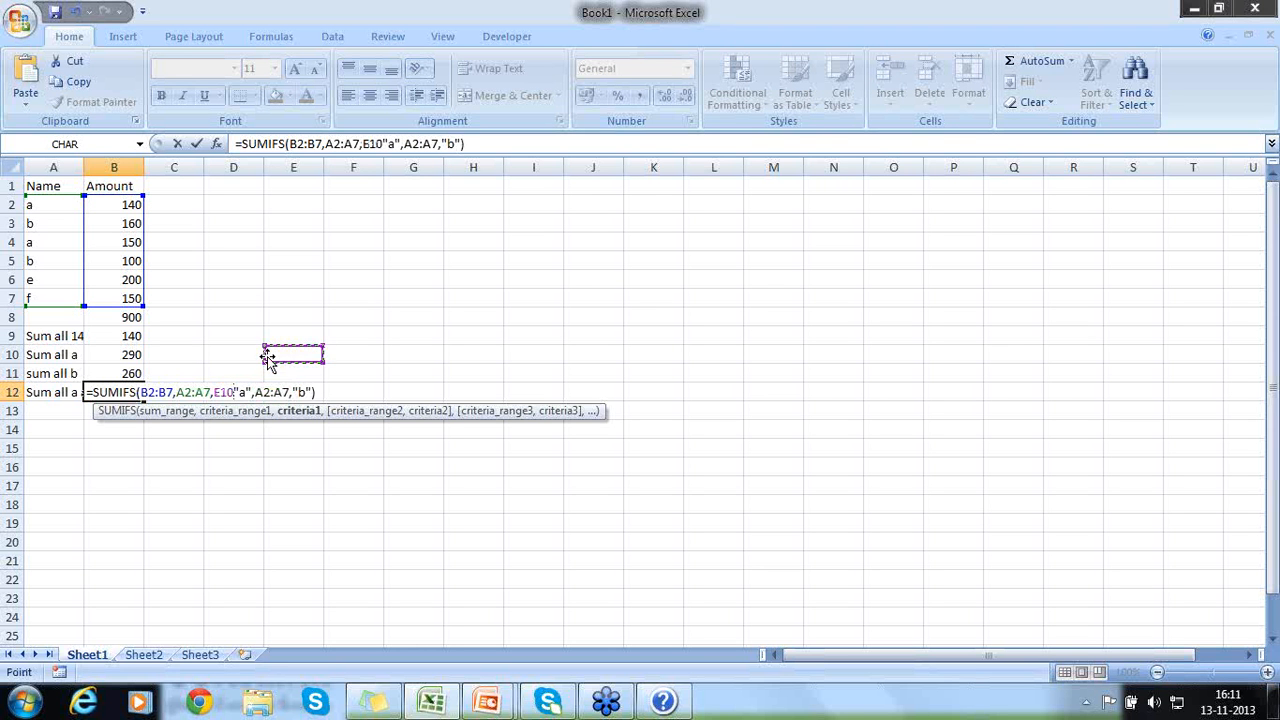
key("Escape")
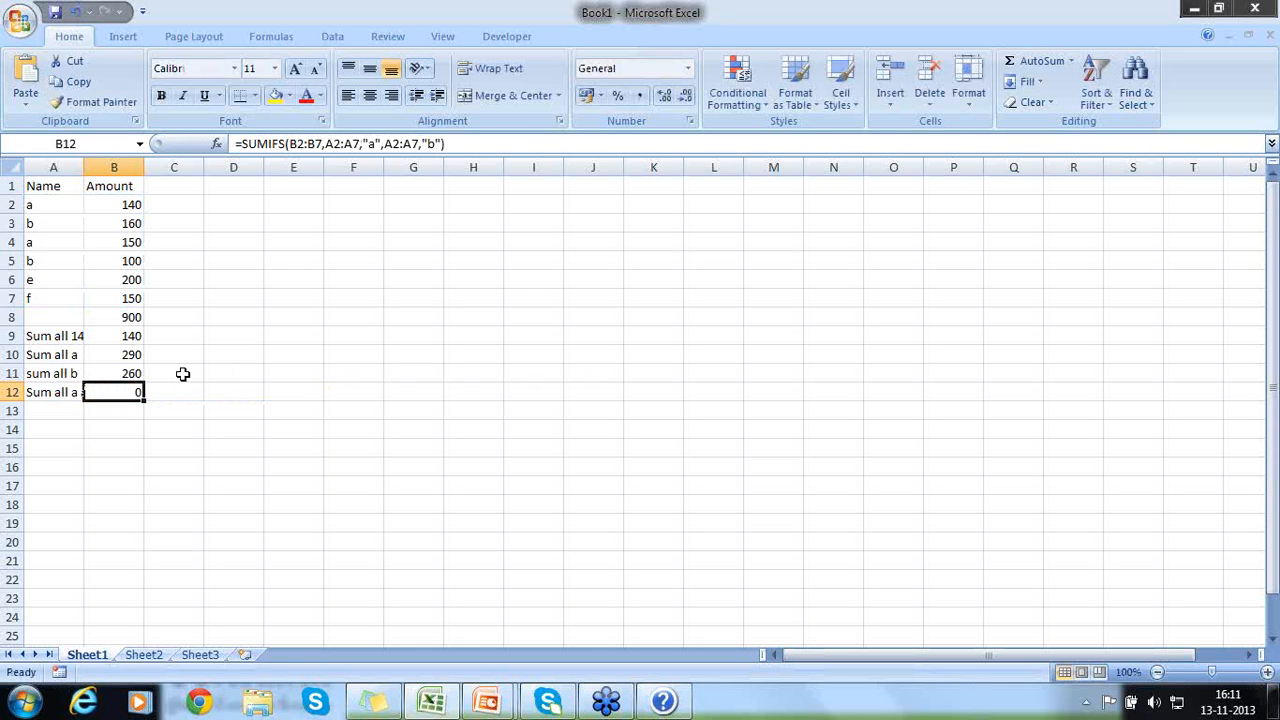
- Check the descriptions of the a, b, and combined a and b sums in A10 to A12
key("Left")
key("Up")
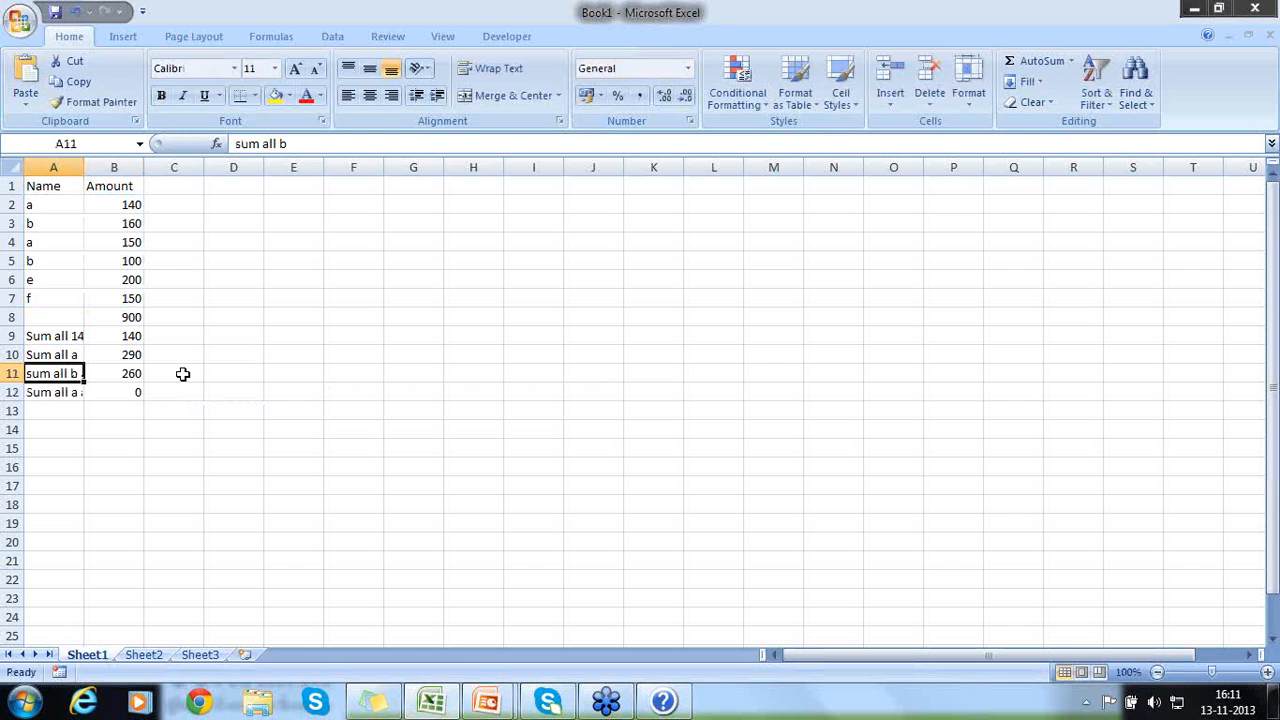
key("Down")
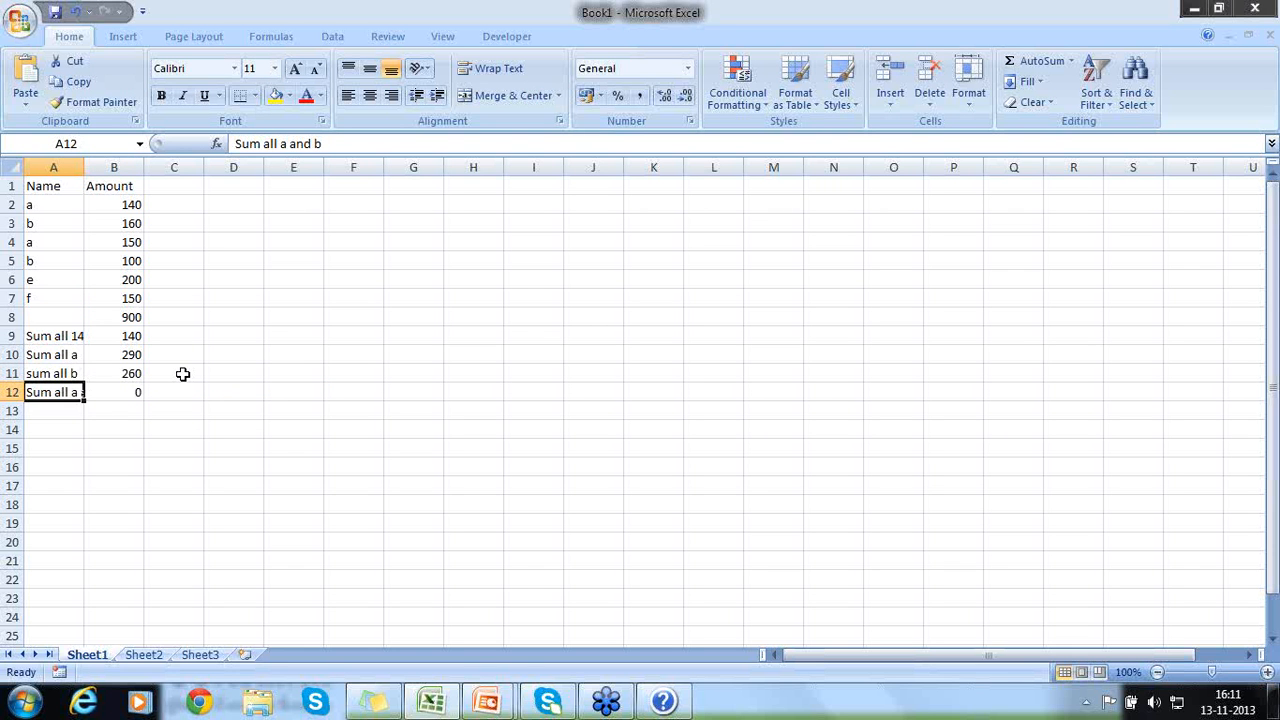
key("Up")
- Select the names in A2:A7 to review the range that the criteria are matched against
key("Up")
key("Down")
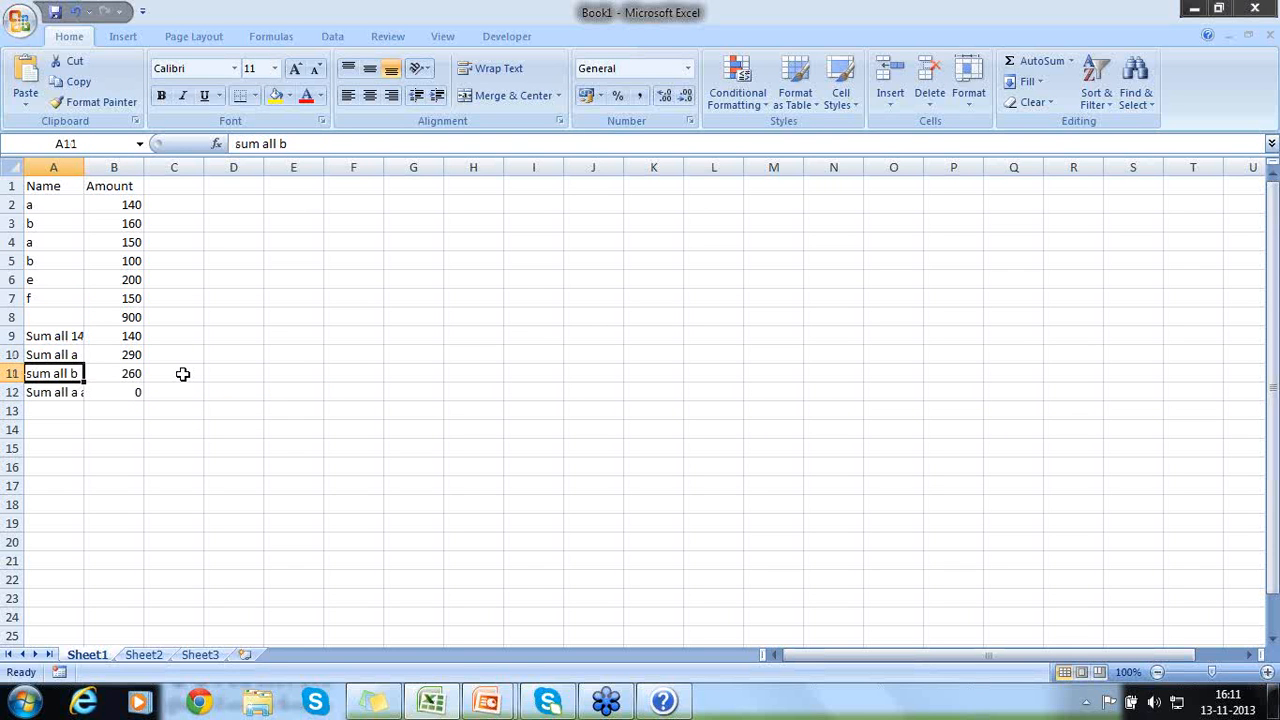
key("Up")
key("Up")
key("Up")
key("Up")
key("Up")
key("Up")
key("Up")
key("Up")
key("Up")
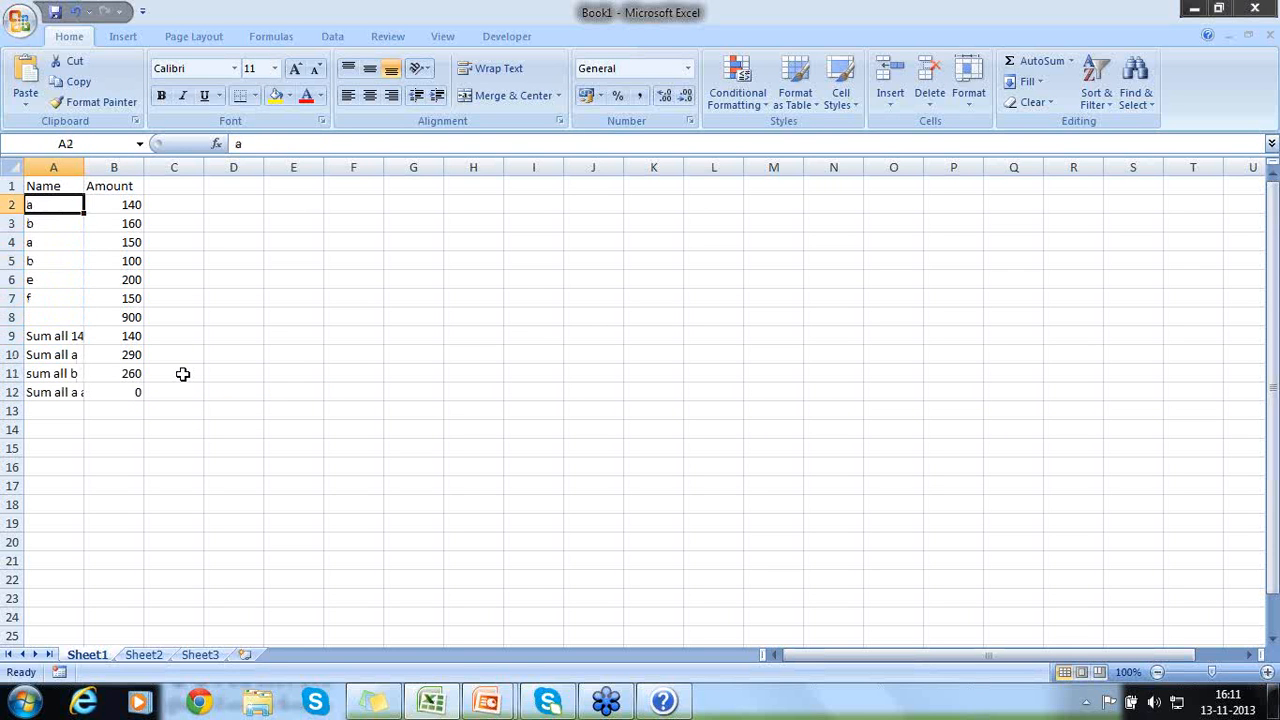
key("shift+Down")
key("shift+Down")
key("shift+Down")
key("shift+Down")
key("shift+Down")
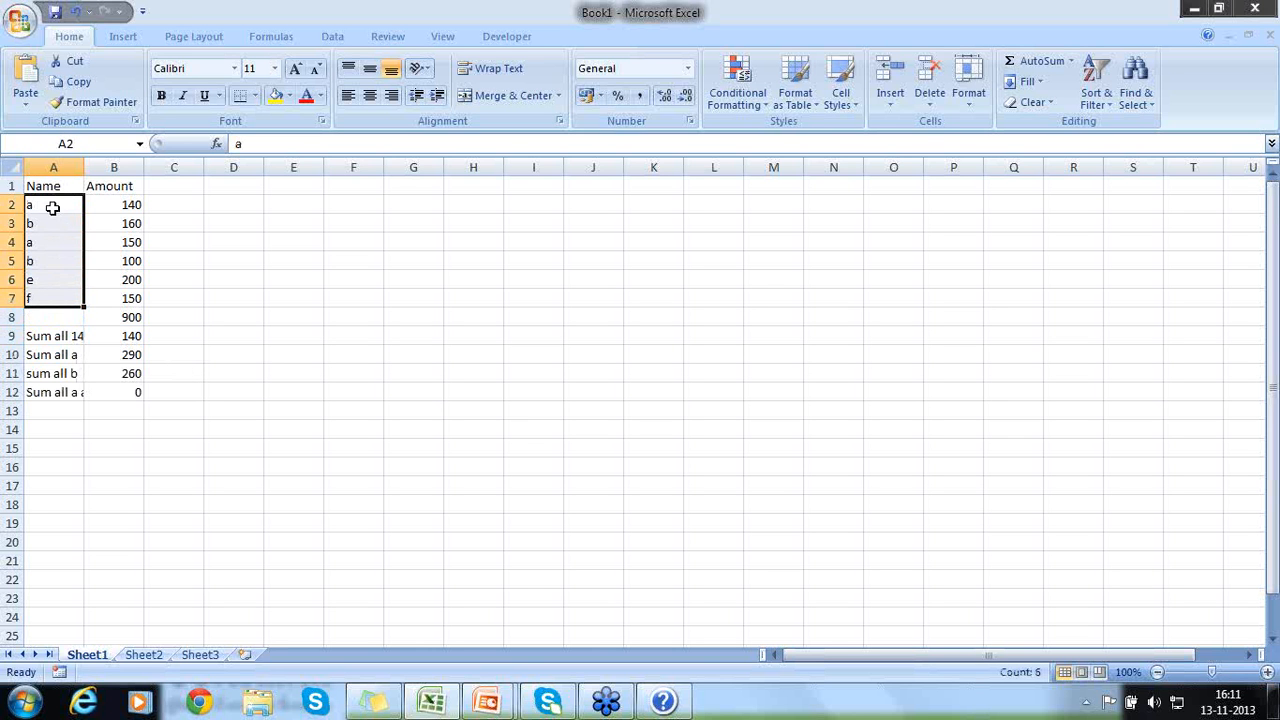
- Insert a blank row above the Name and Amount header row
left_click(13, 185)
right_click(13, 185)
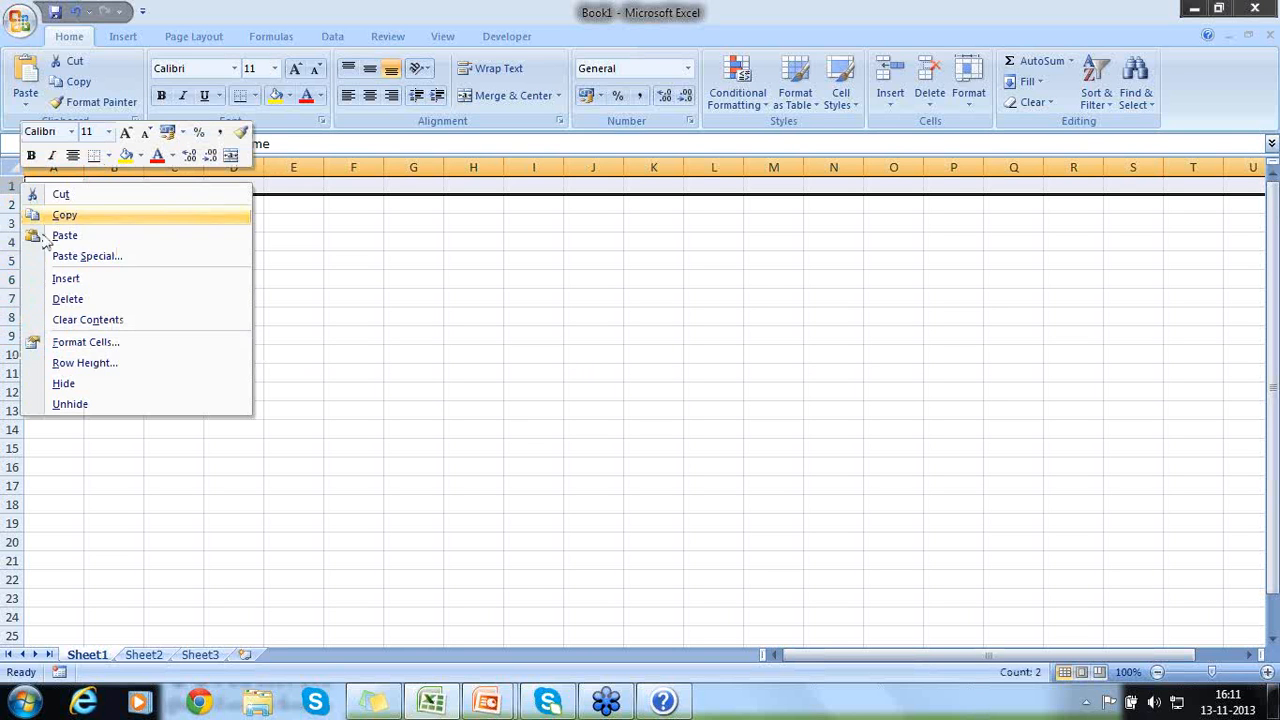
left_click(48, 274)
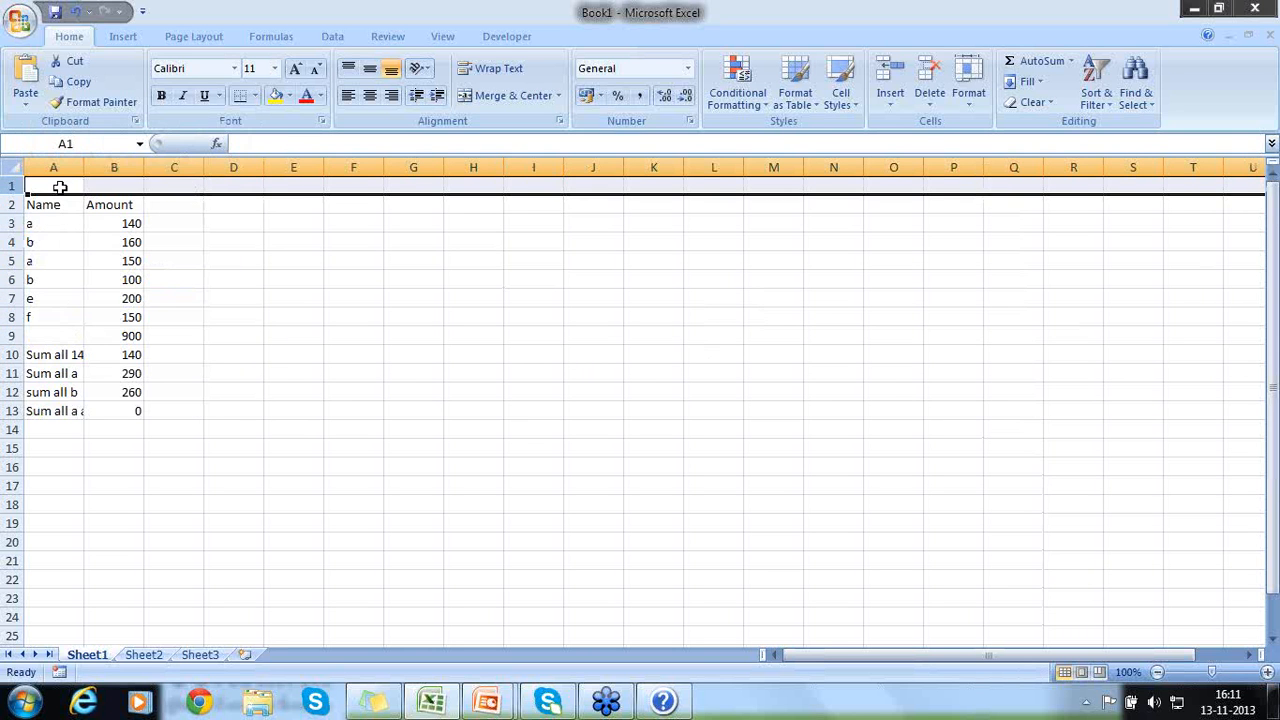
- Enter the label "Filter" in A1 and the filter value "a" in B1
left_click(60, 187)
type("Filt")
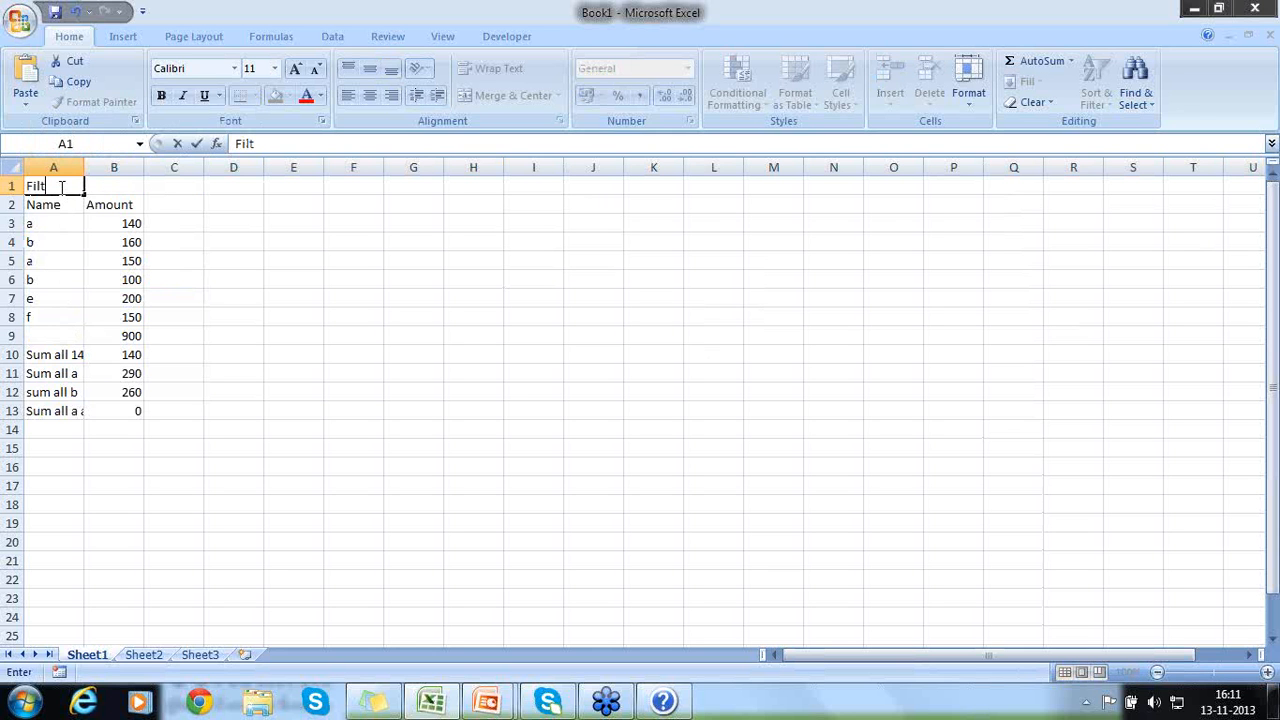
key("BackSpace")
type("ter")
key("Tab")
type("a")
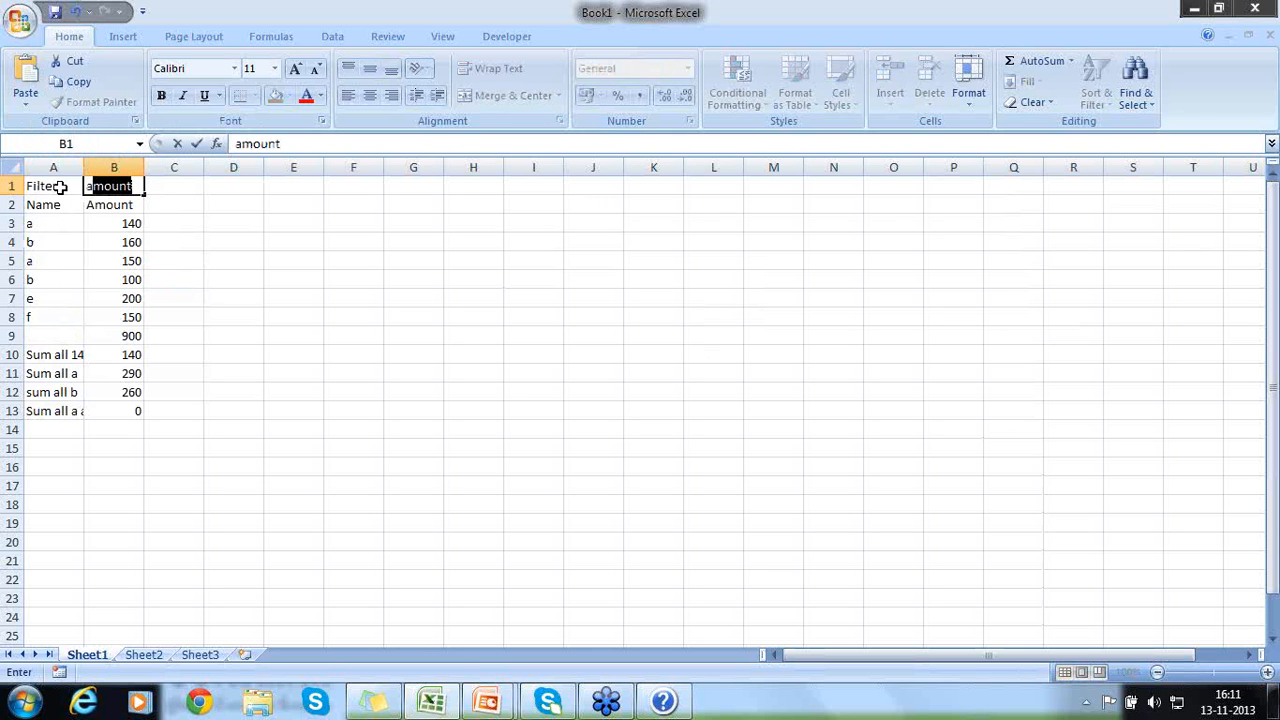
key("Delete")
key("Return")
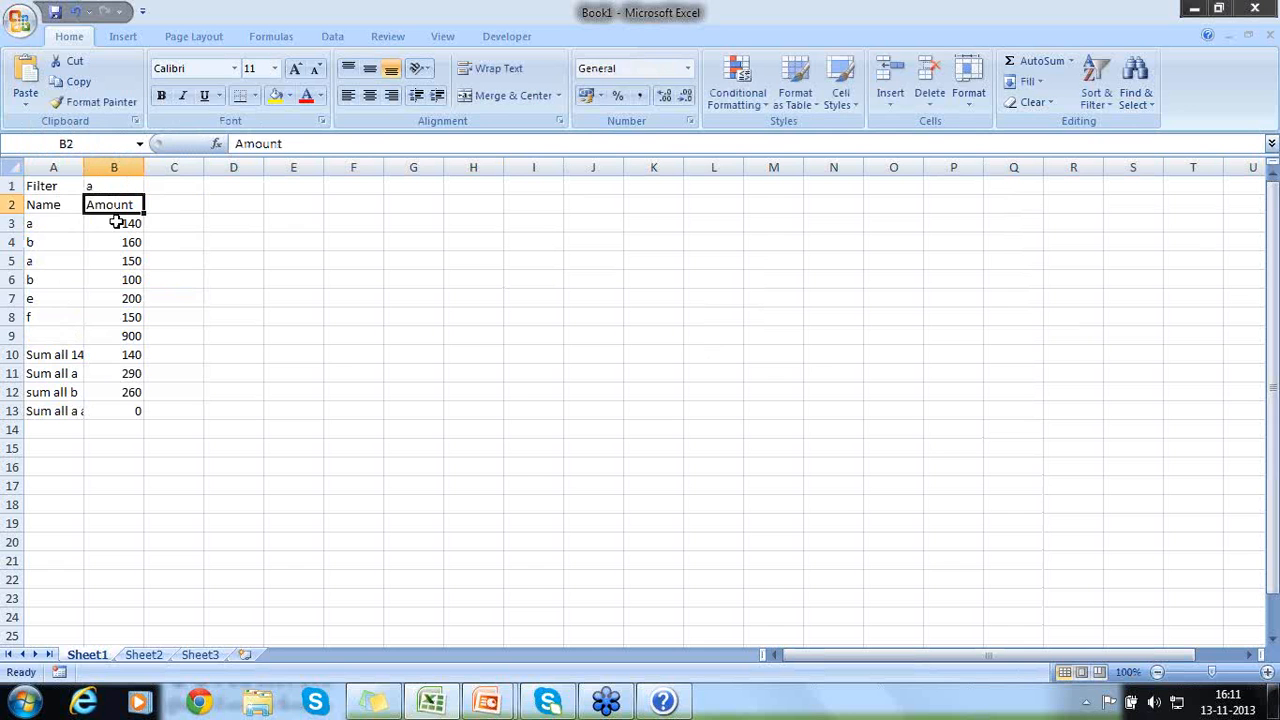
- Replace the "a" criterion in B11's SUMIFS formula with a reference to cell B1
left_click(106, 374)
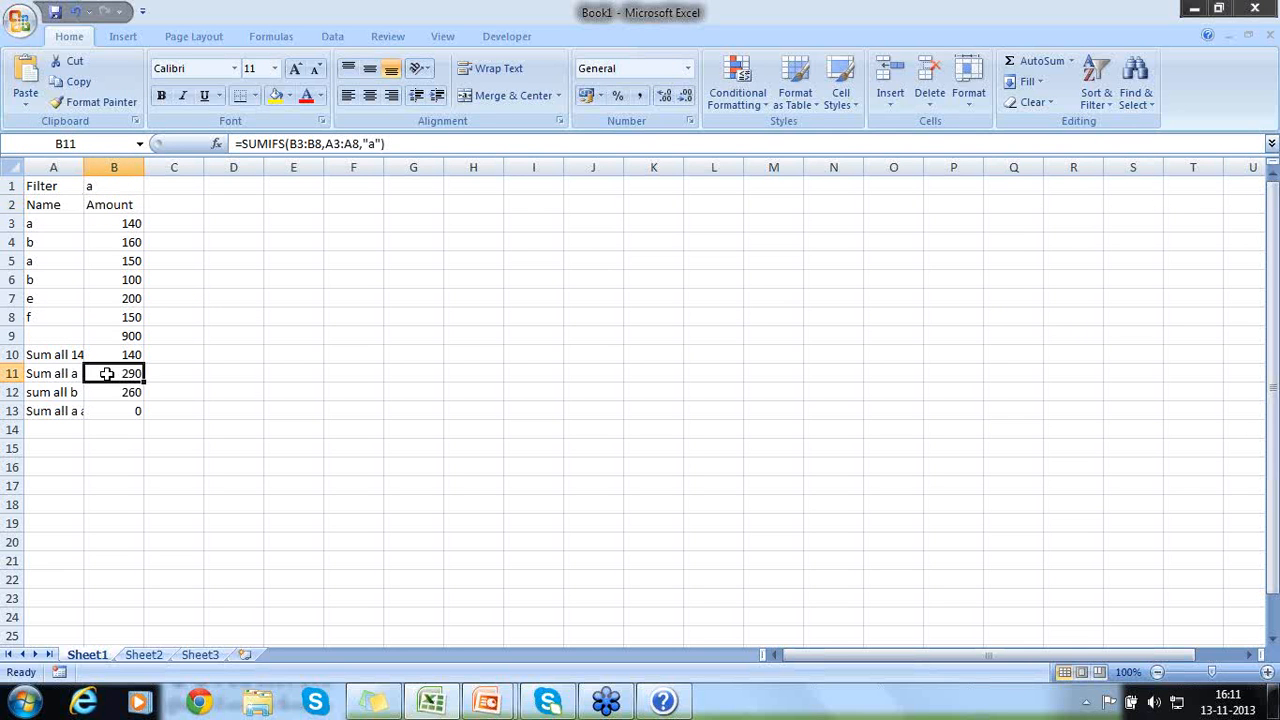
double_click(106, 374)
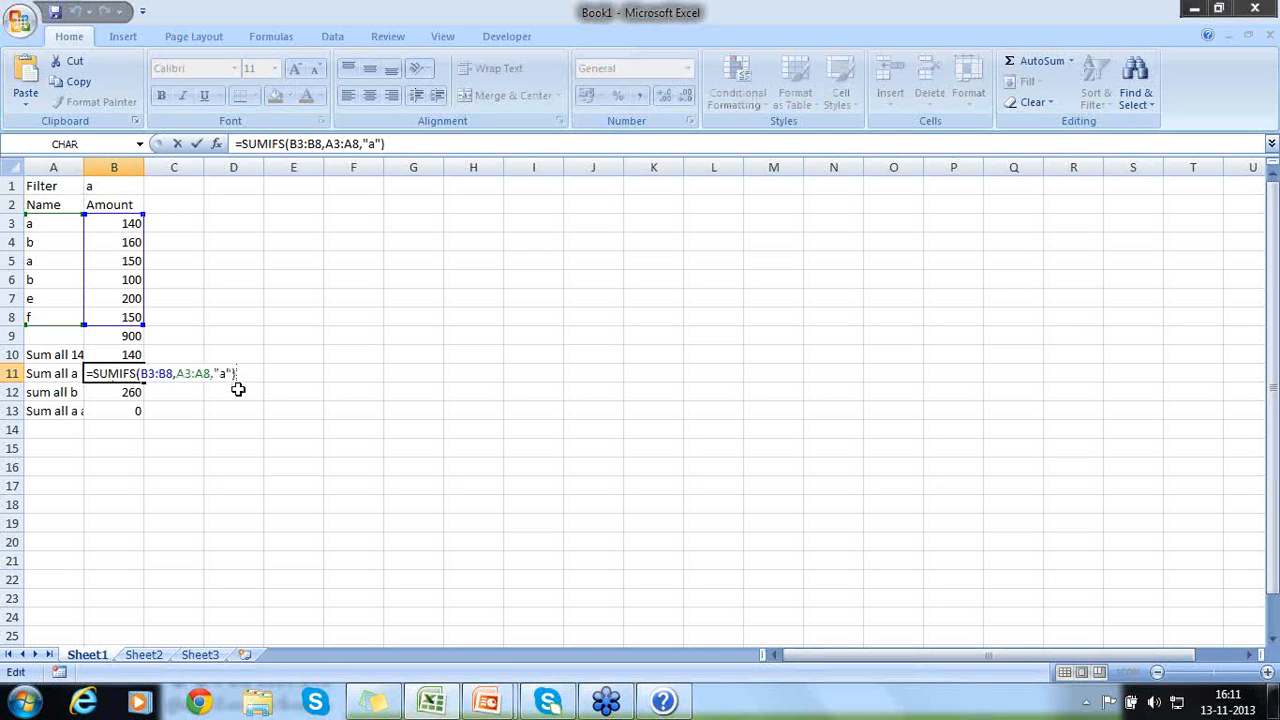
key("Left")
key("BackSpace")
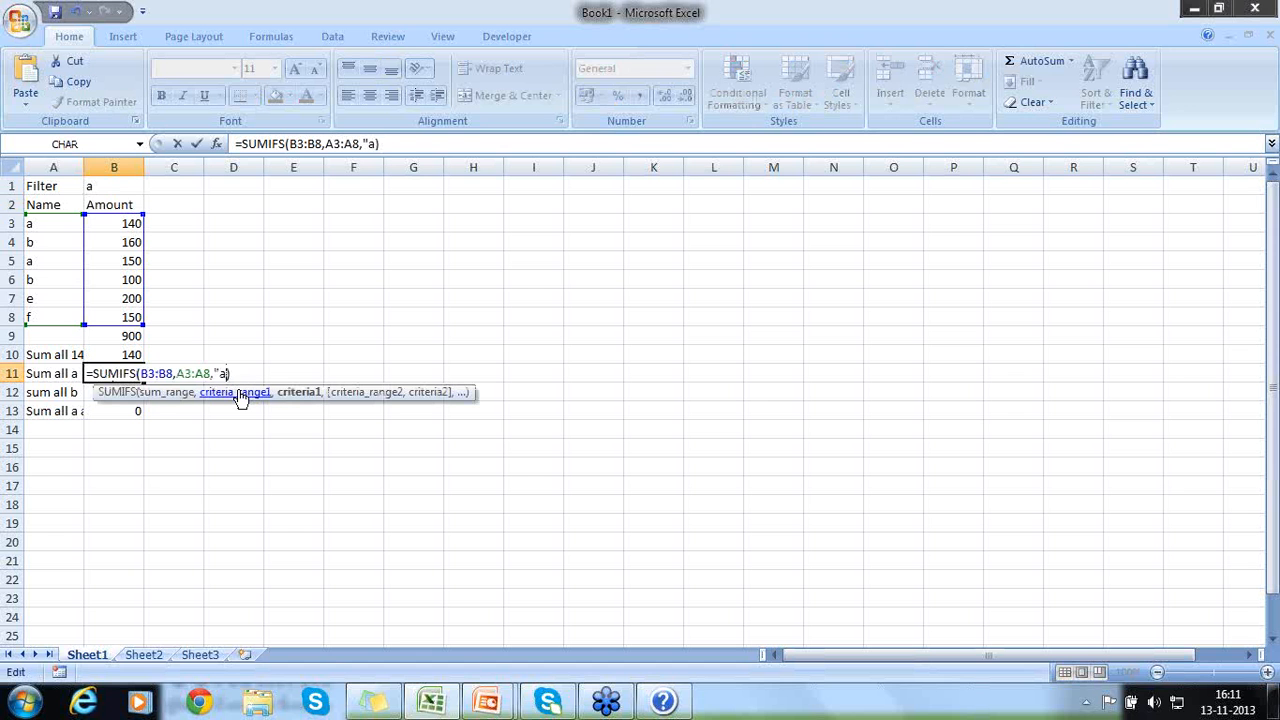
key("BackSpace")
key("BackSpace")
type("B1")
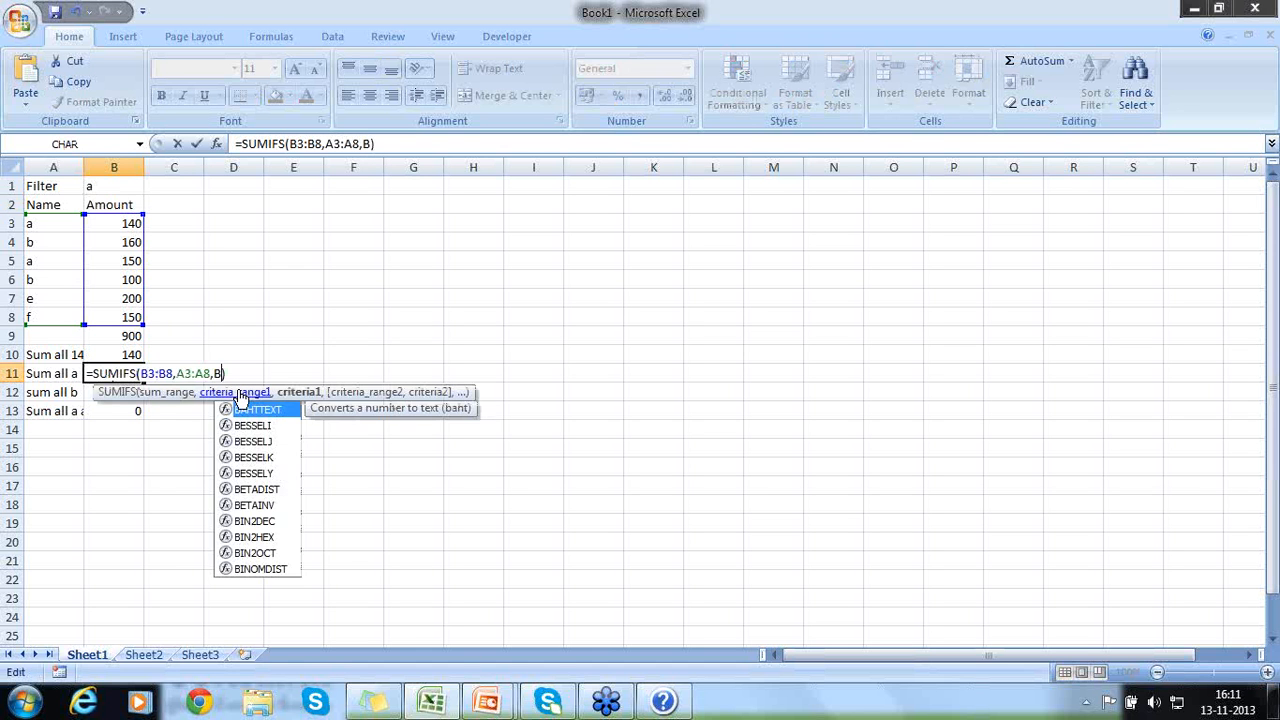
type(")")
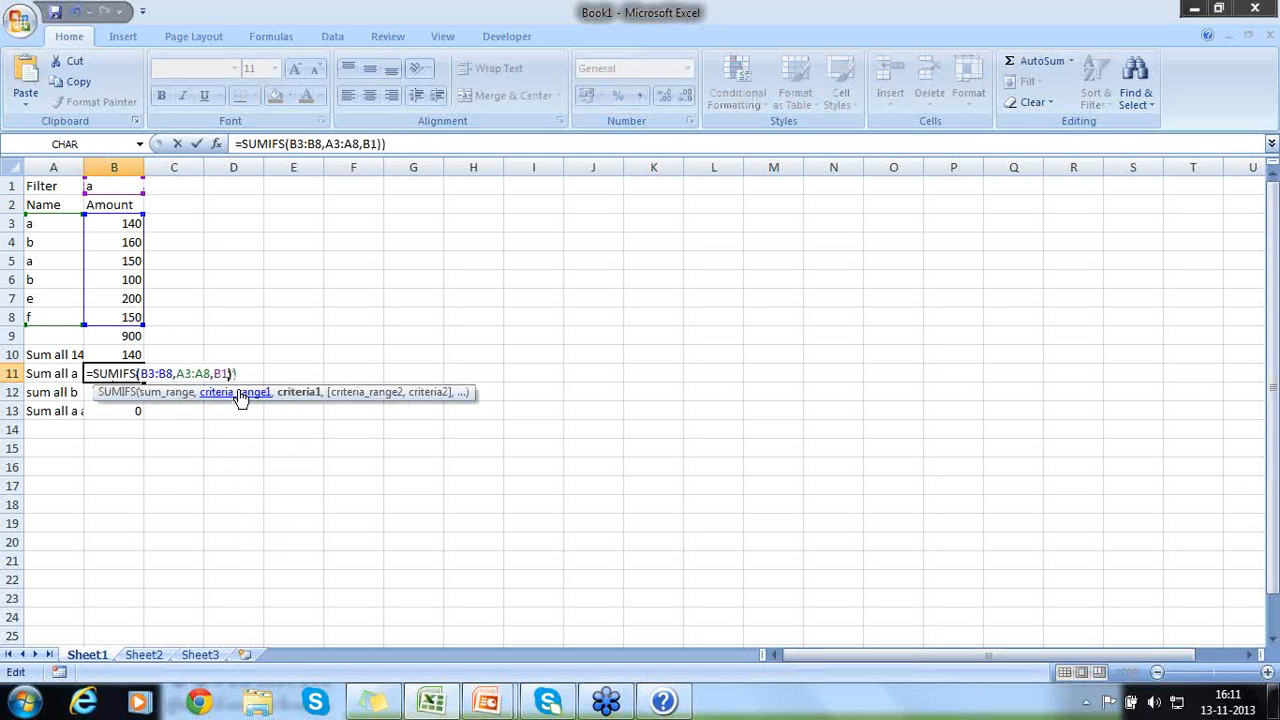
key("BackSpace")
key("BackSpace")
key("Return")
key("Up")
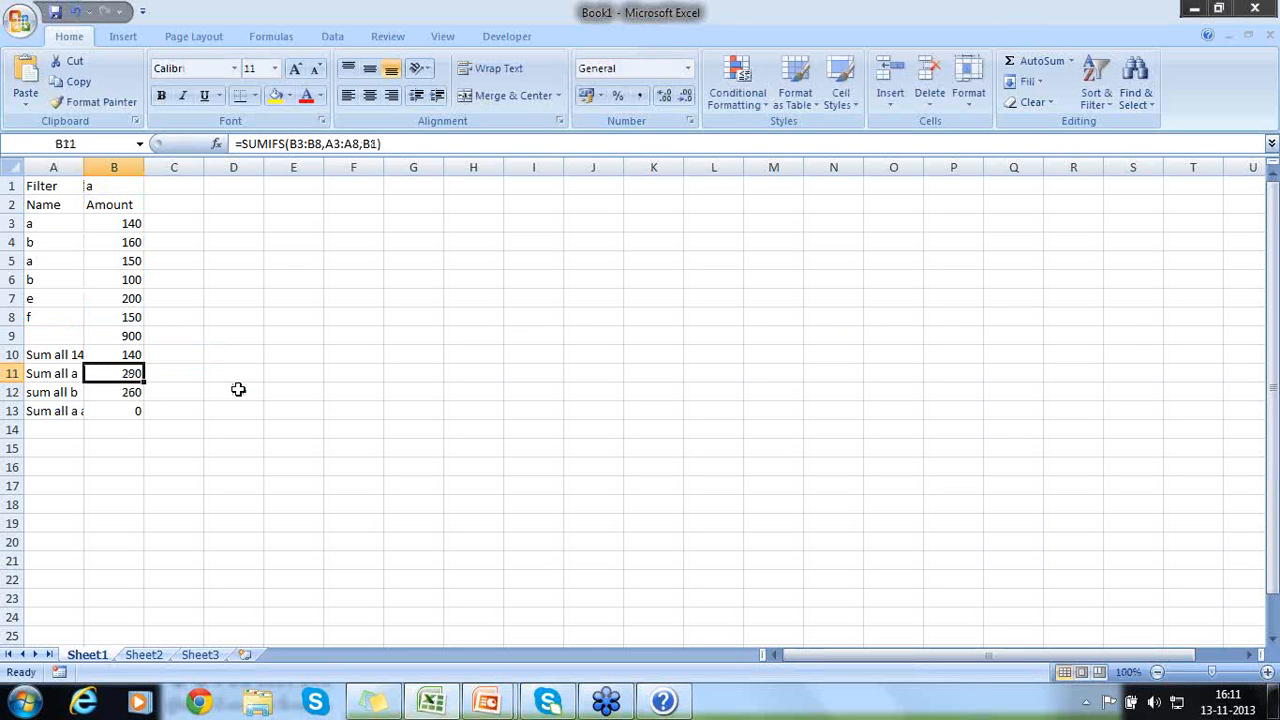
- Test B11's cell-based criterion by setting the filter value in B1 first to "b" and finally to "c"
key("Down")
key("Up")
key("Up")
key("Up")
key("Up")
key("Up")
key("Up")
key("Up")
key("Up")
key("Up")
key("Up")
key("Up")
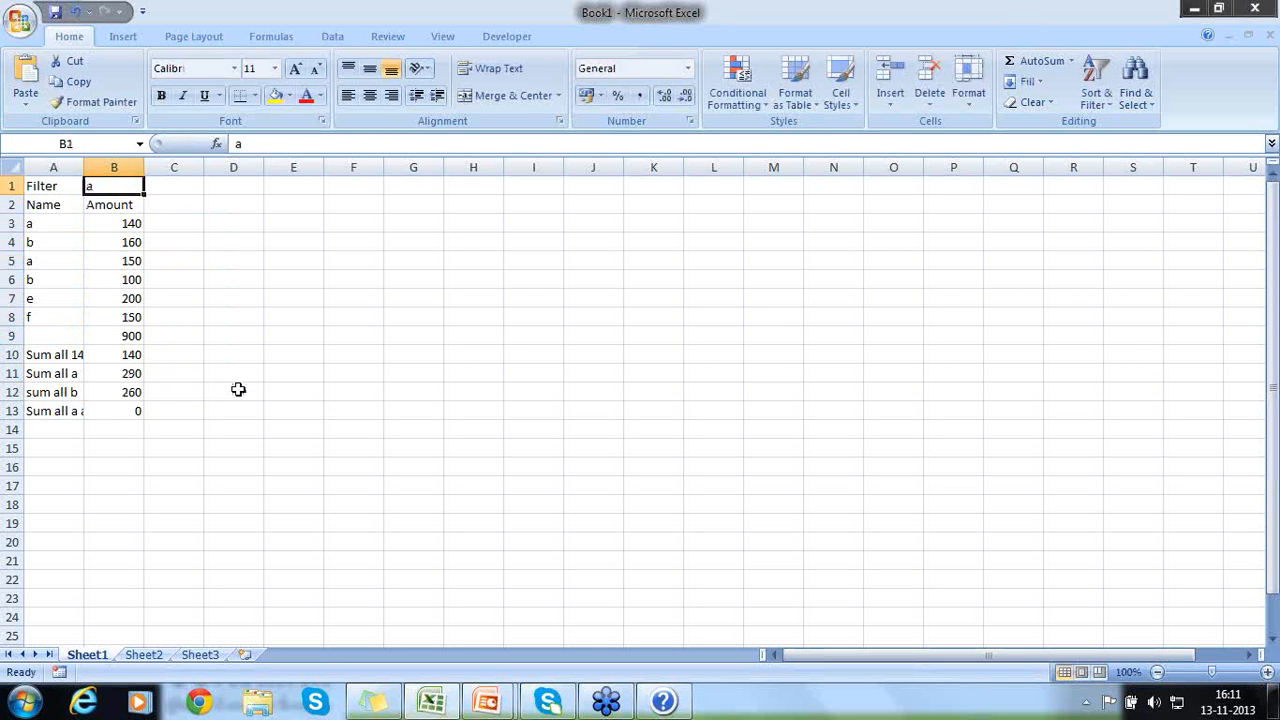
type("b")
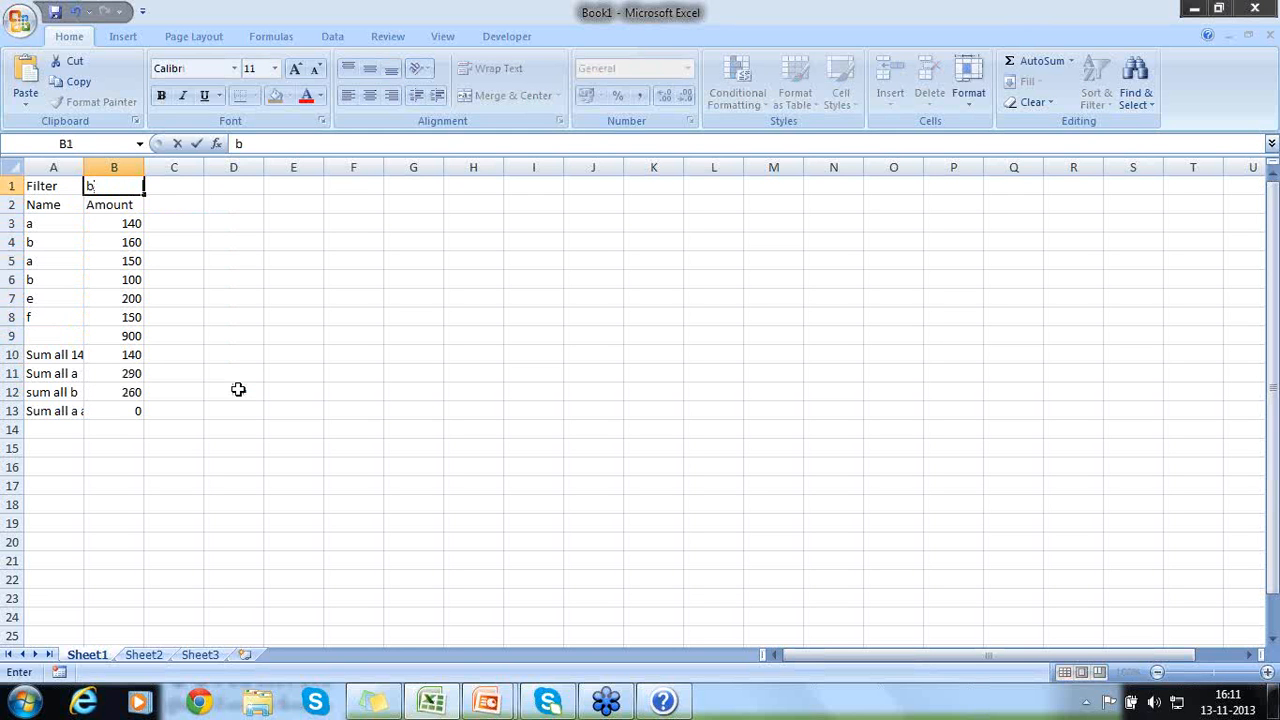
key("Return")
key("Up")
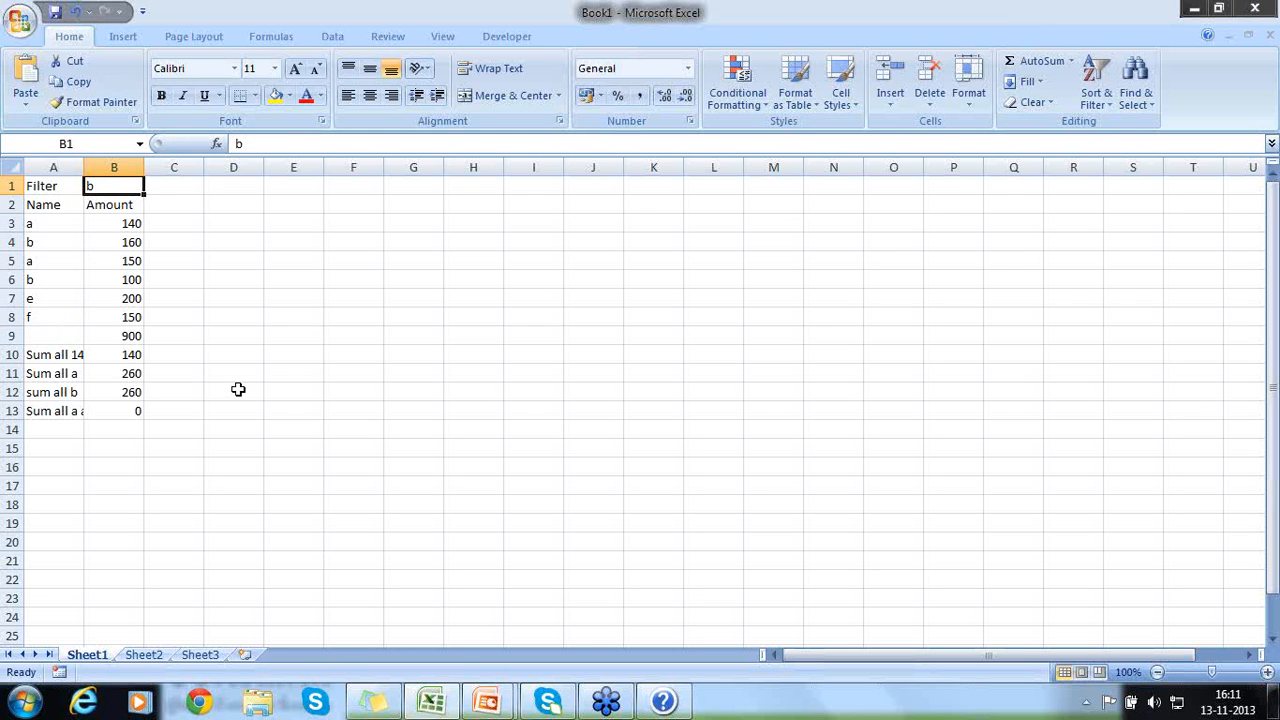
type("c")
key("Return")
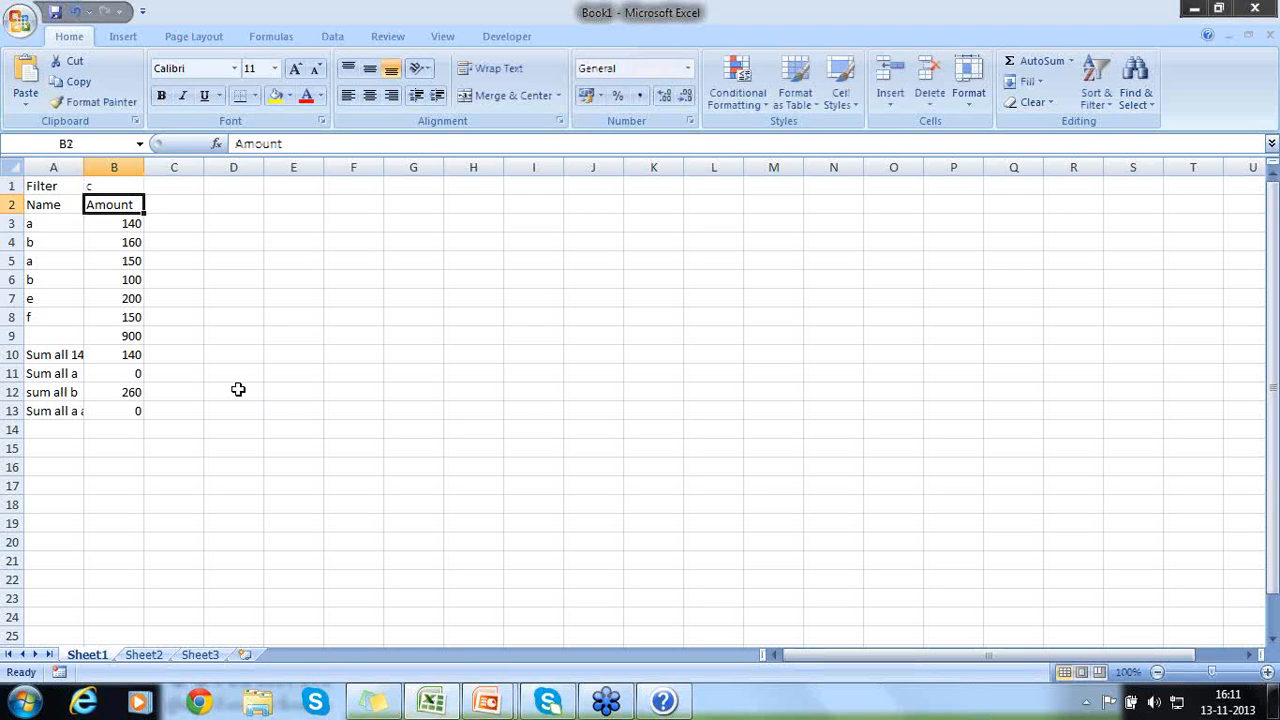
- Test B11's cell-based criterion further by setting the filter value in B1 to "d", "e" and finally "f"
key("Up")
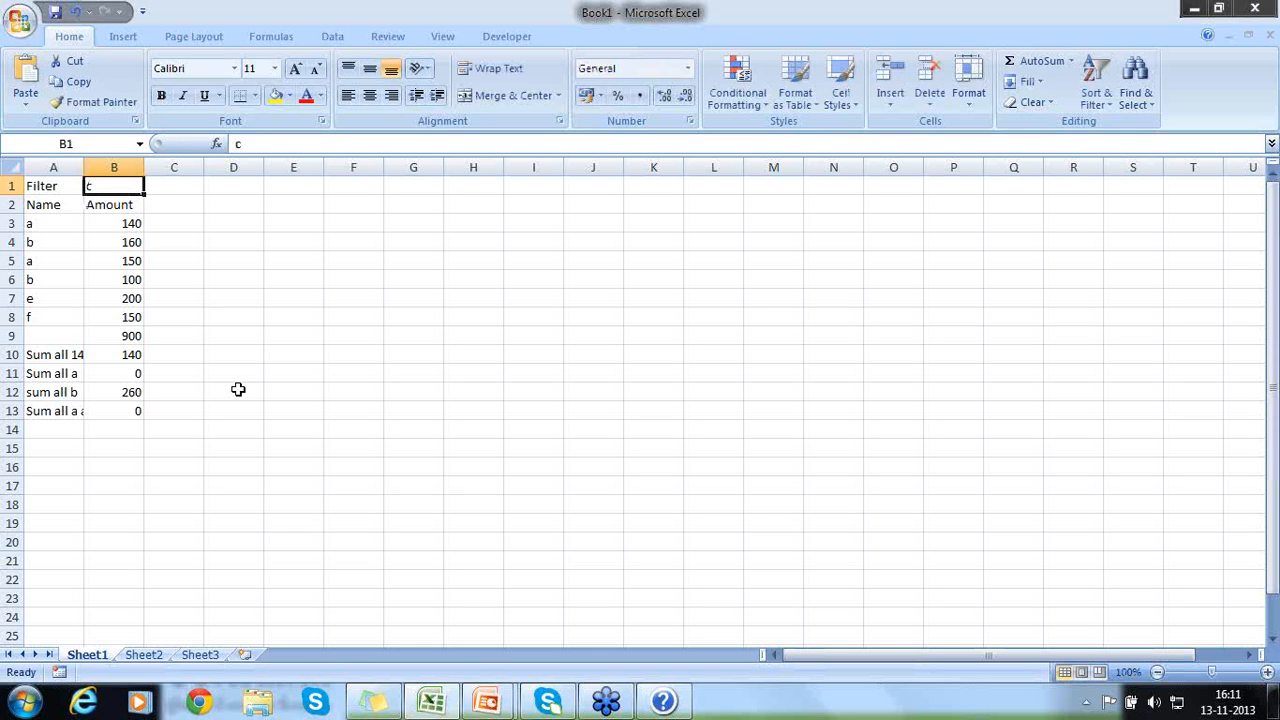
type("d")
key("Return")
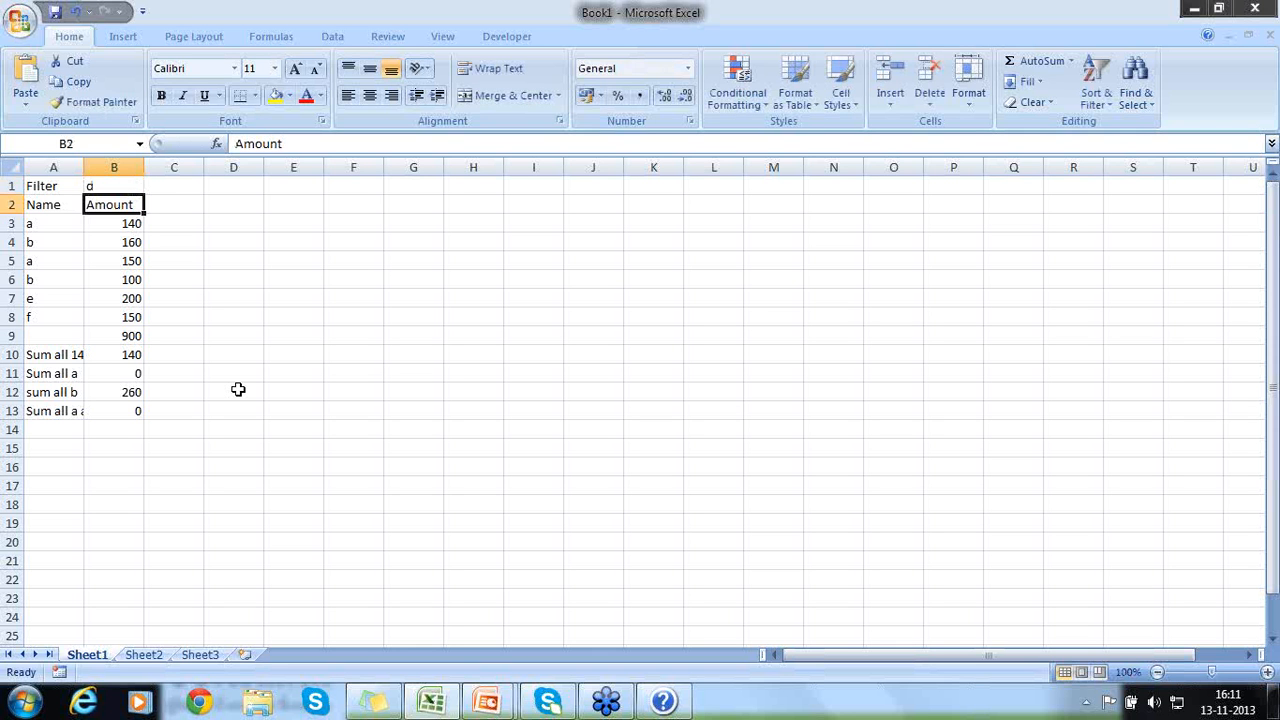
key("Up")
type("e")
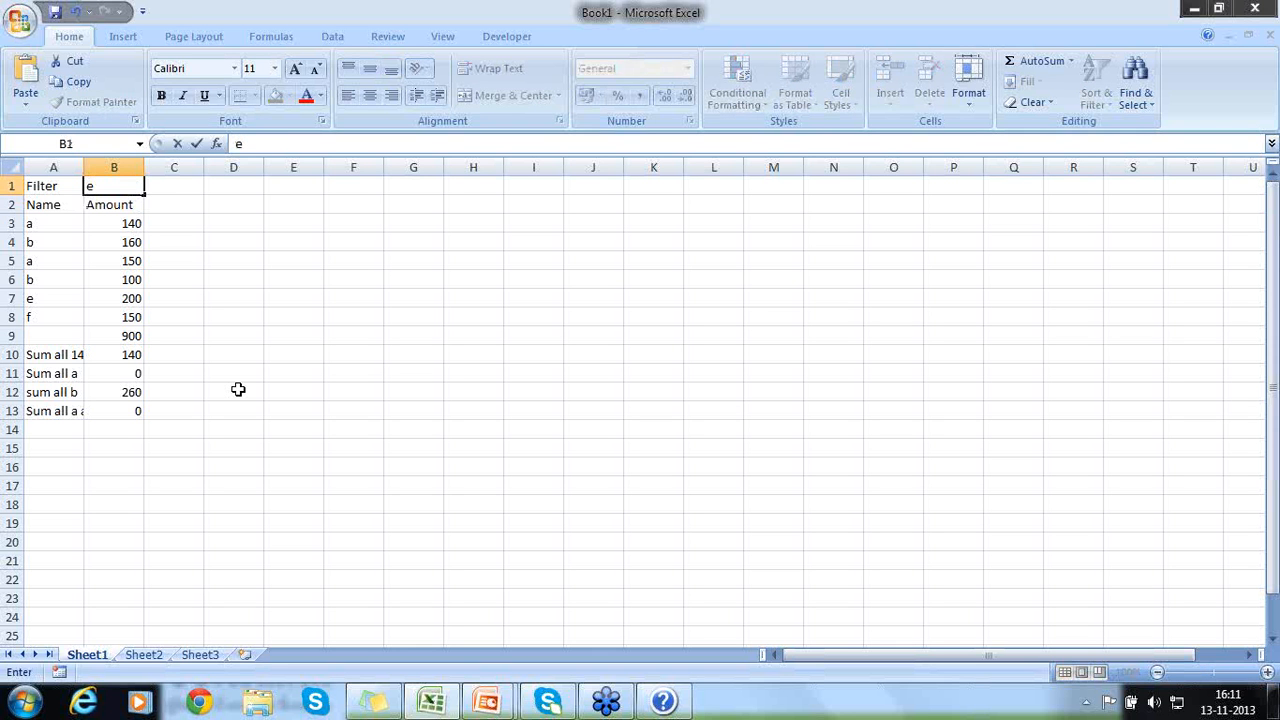
key("Return")
key("Up")
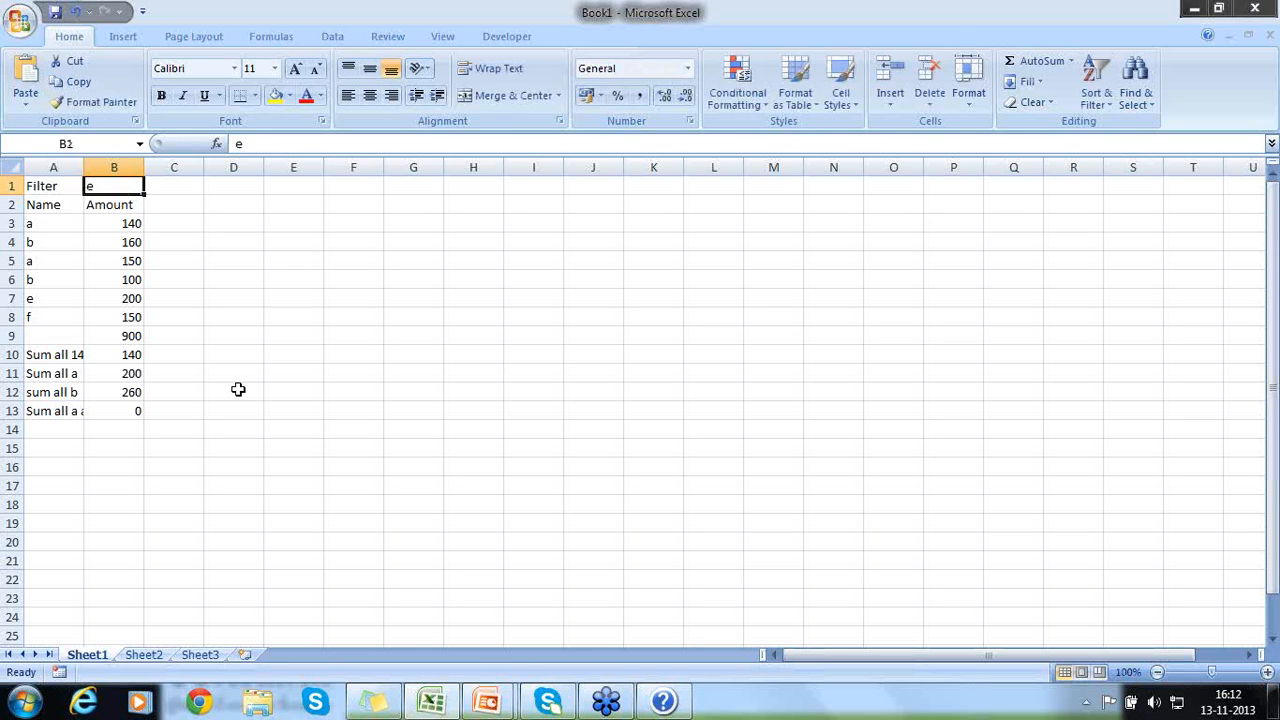
type("f")
key("Return")
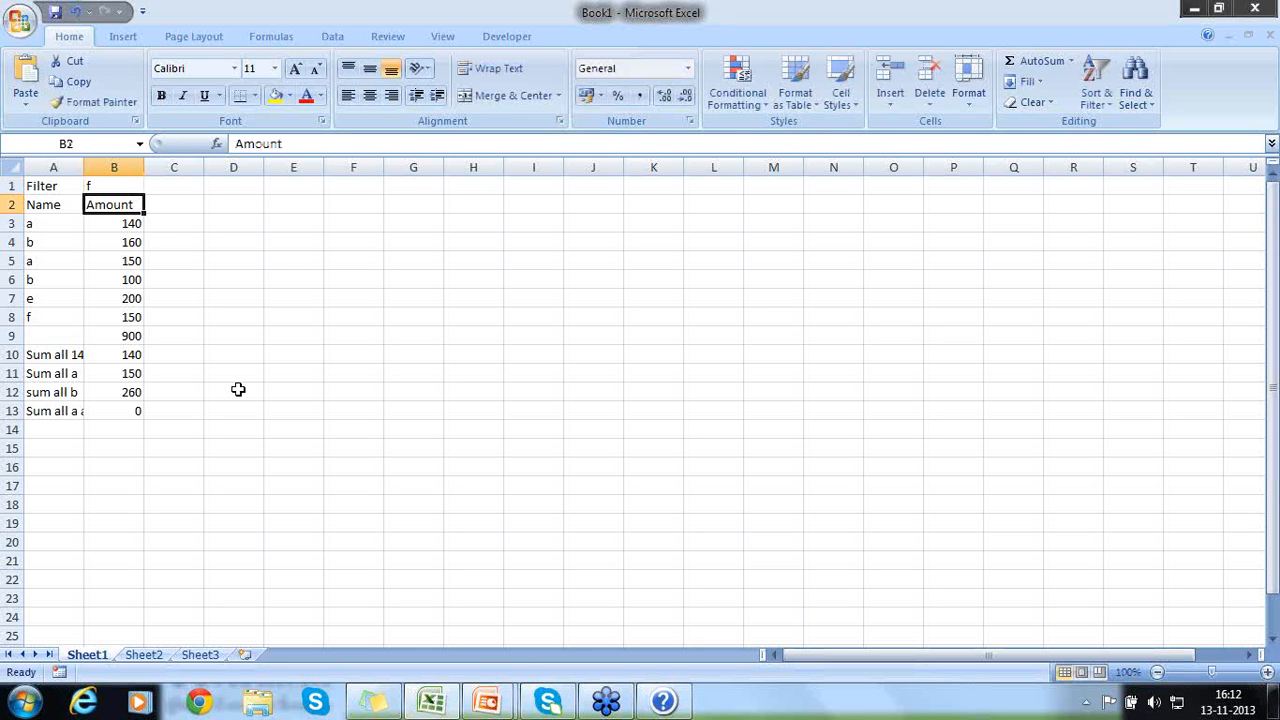
- Review the SUMIF formula in B10 and the B1 criterion in B11's SUMIFS formula, leaving both formulas unedited
left_click(130, 360)
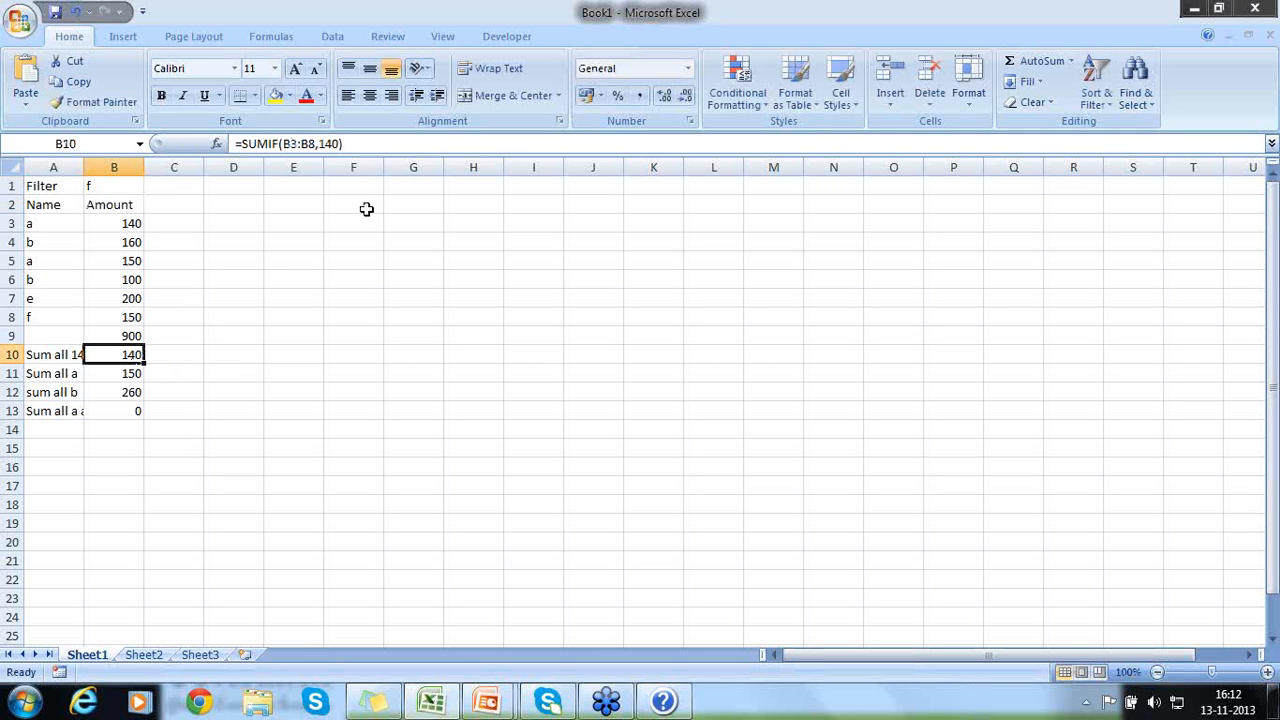
left_click(120, 374)
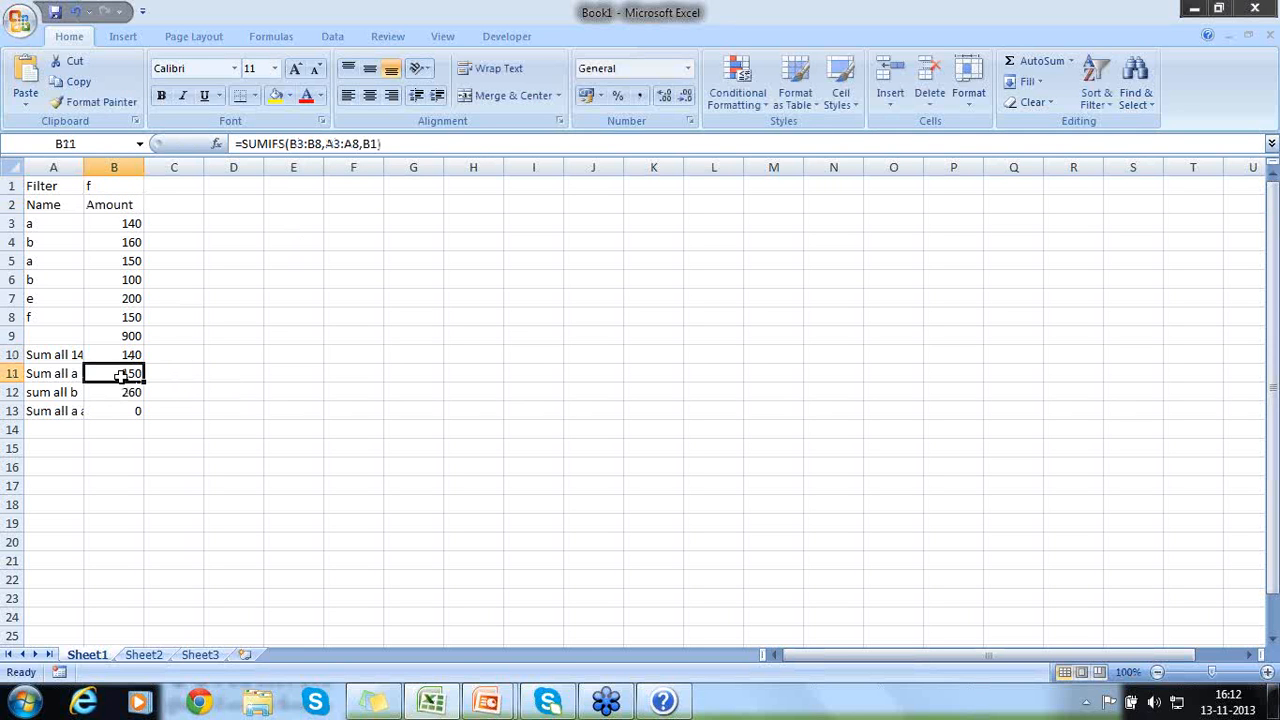
double_click(370, 144)
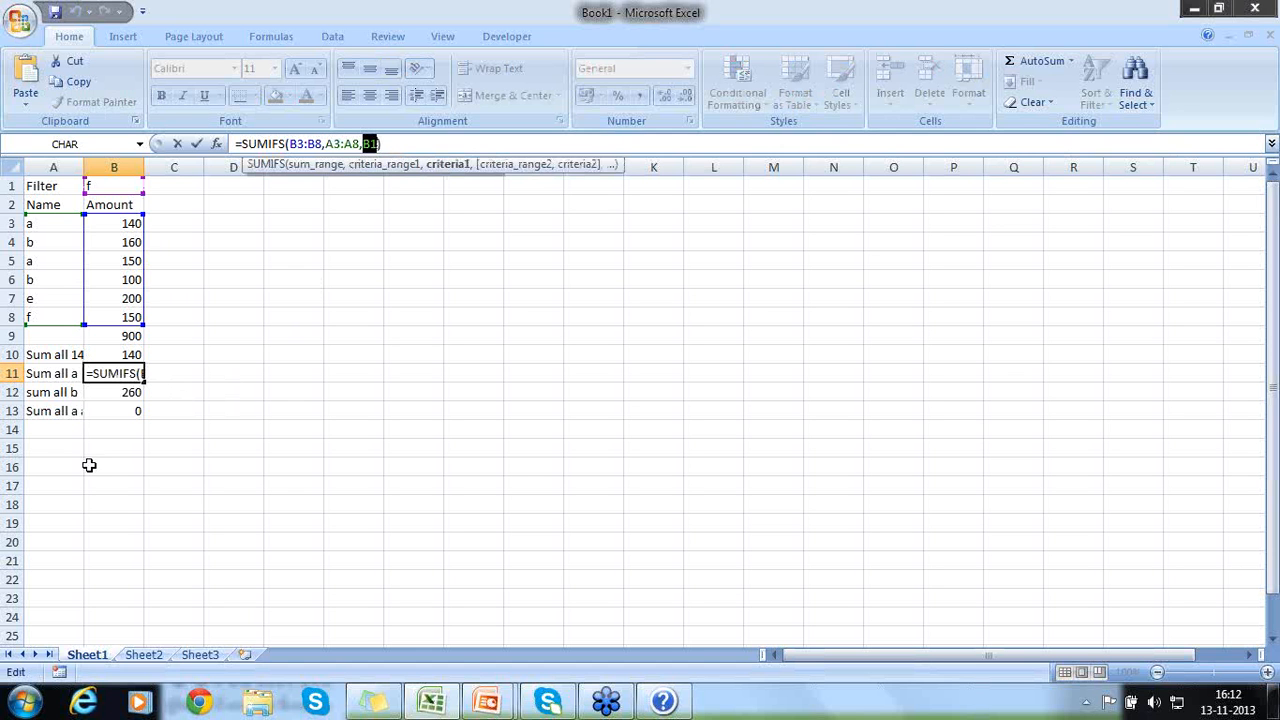
left_click(208, 429)
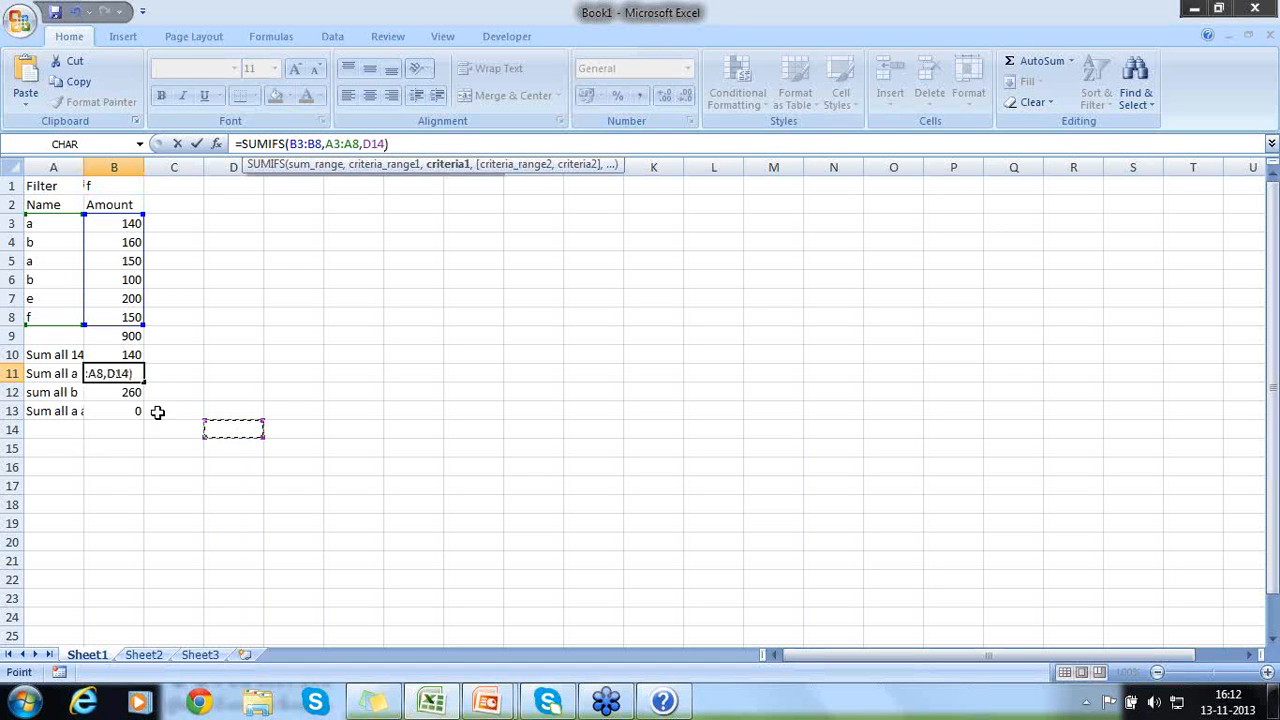
key("Escape")
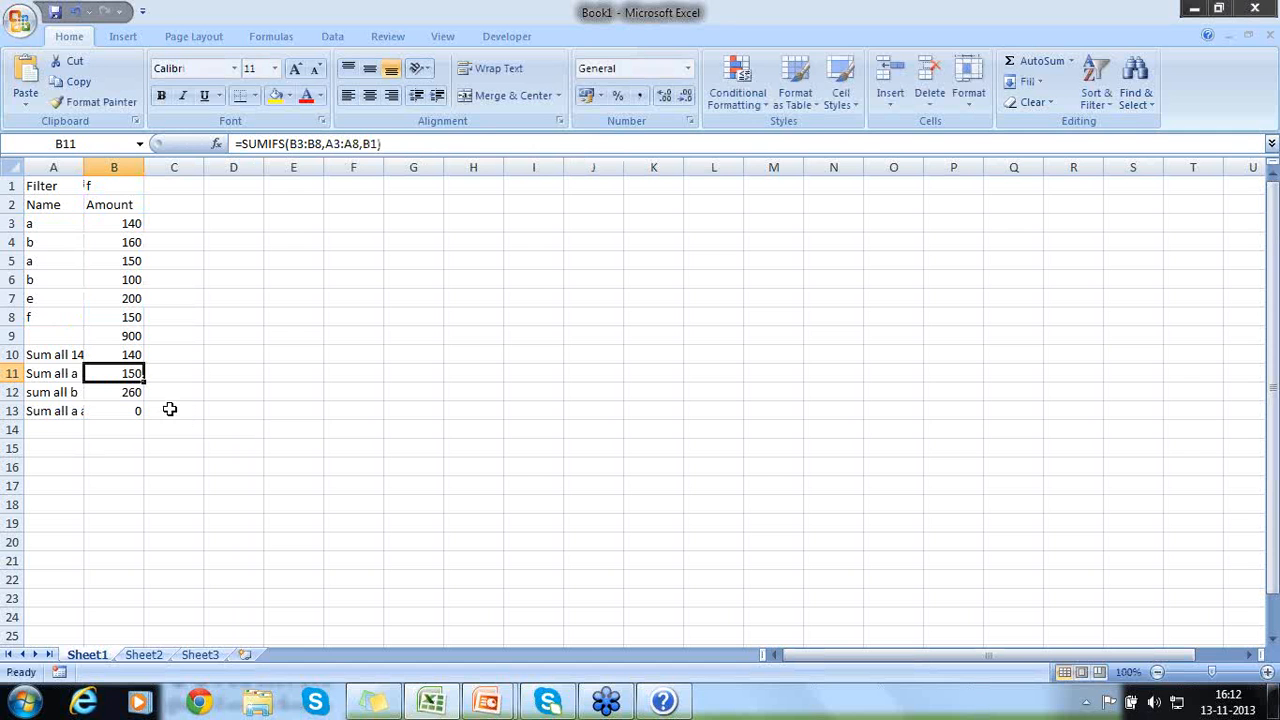
left_click(64, 373)
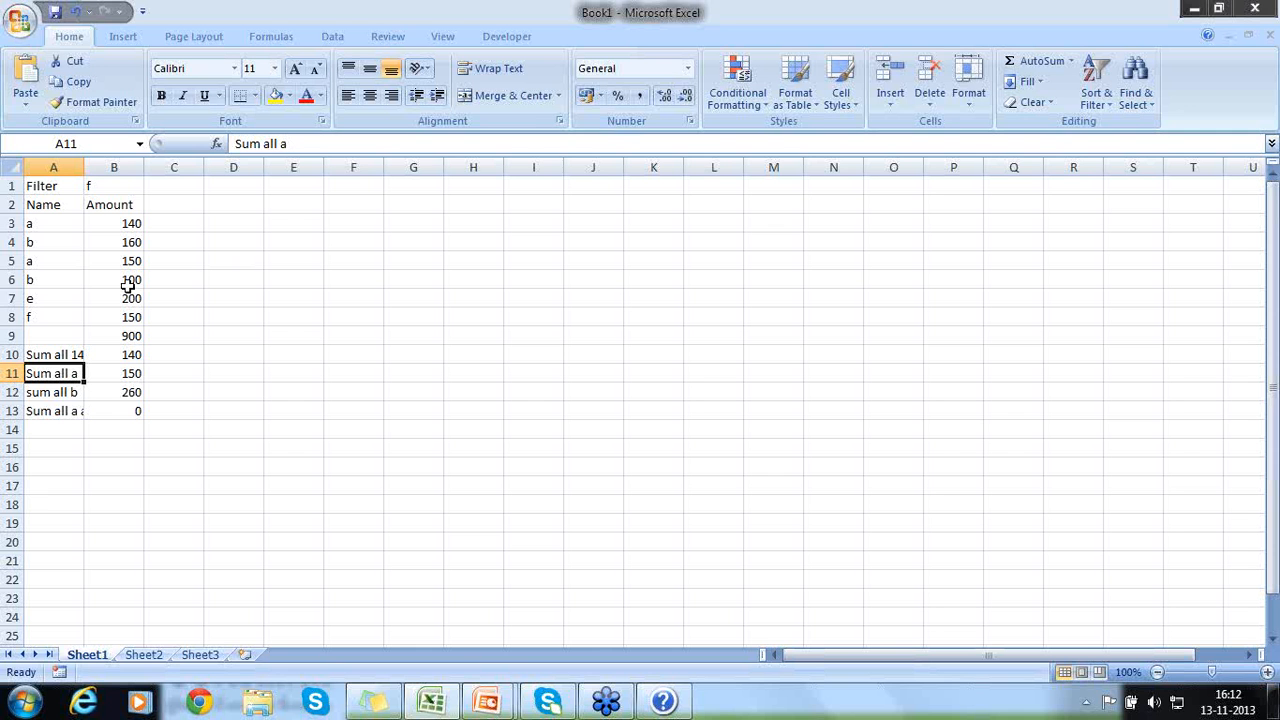
- Enter the values 10, 20, 30, 40, 50 and 60 down cells E3 to E8
left_click(283, 205)
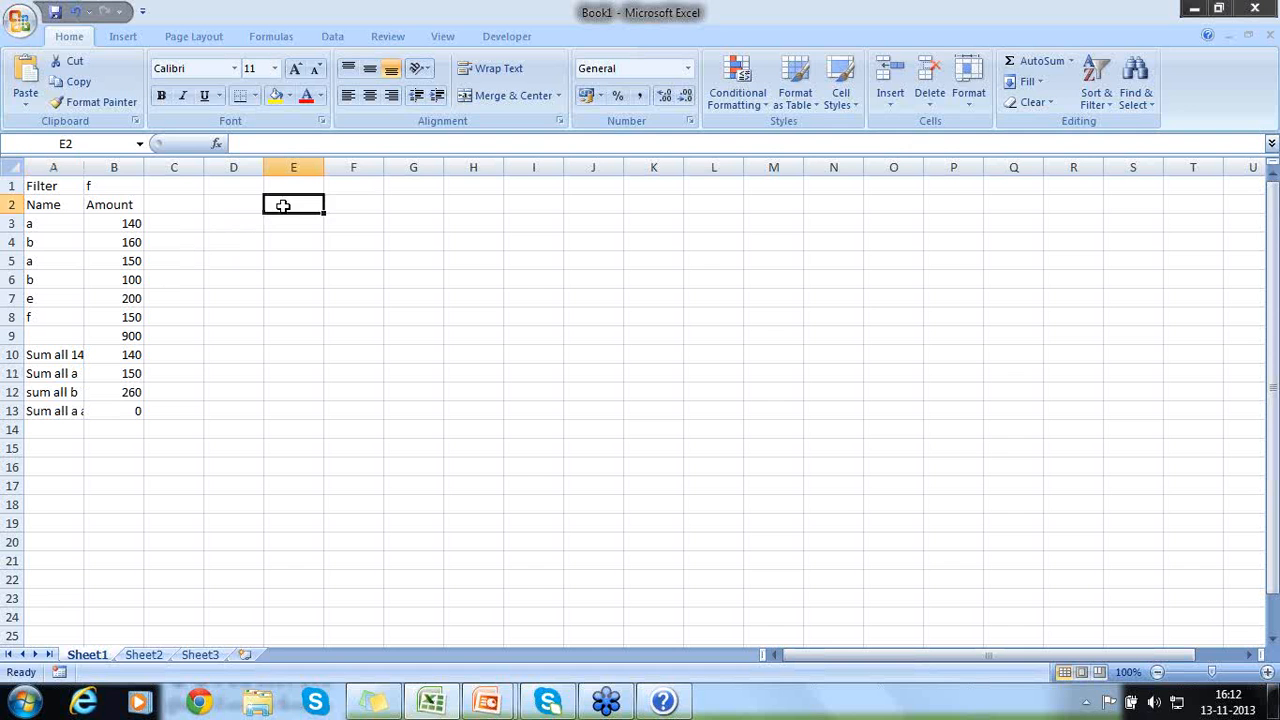
key("Return")
type("10")
key("Return")
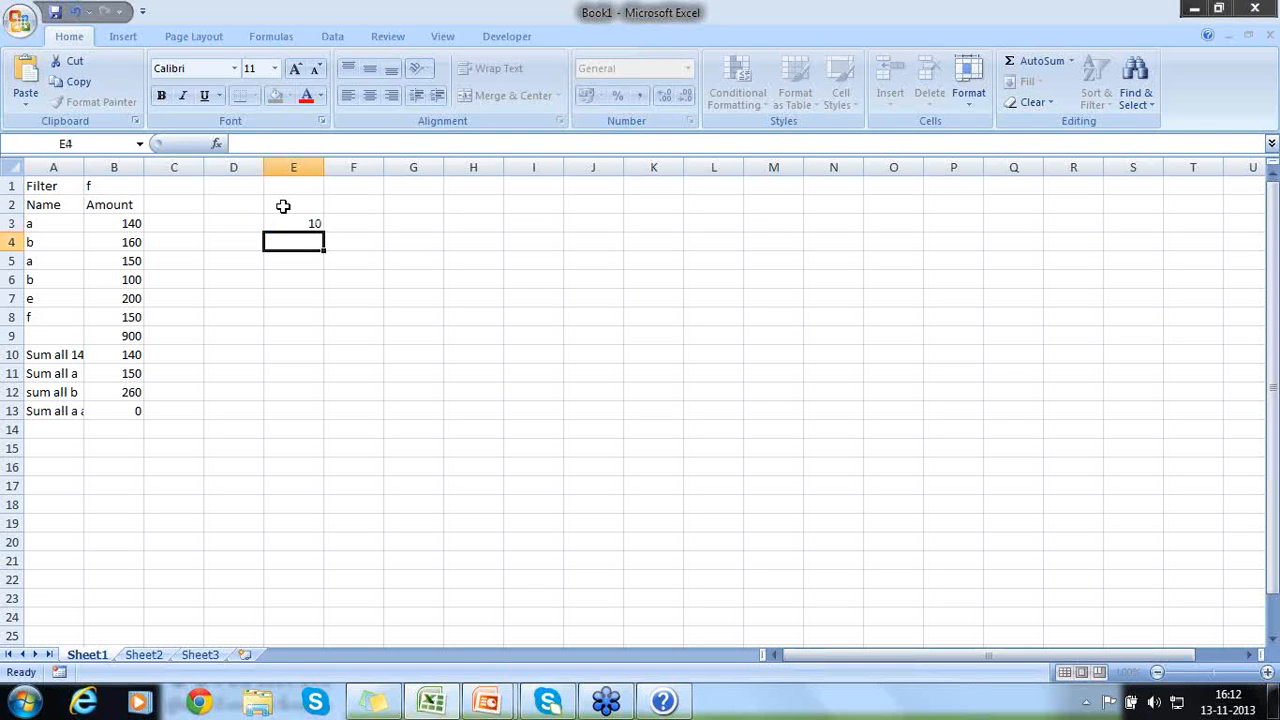
type("20")
key("Return")
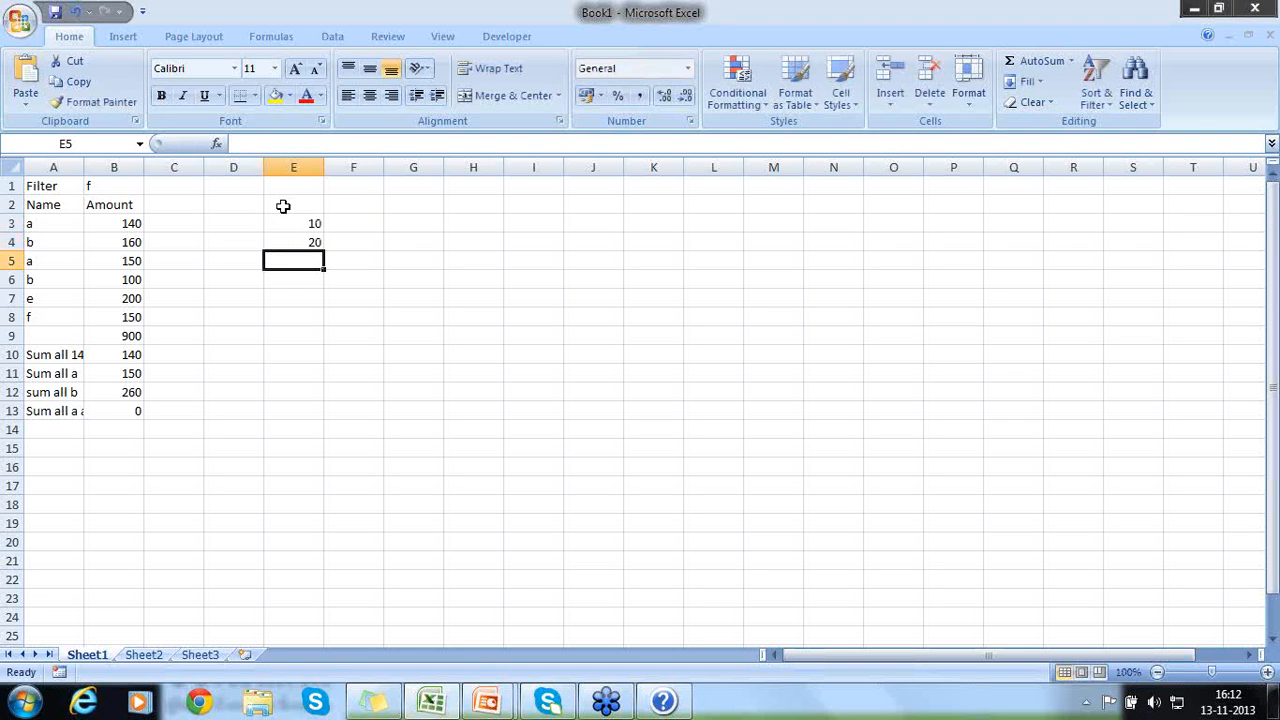
type("30")
key("Return")
type("40")
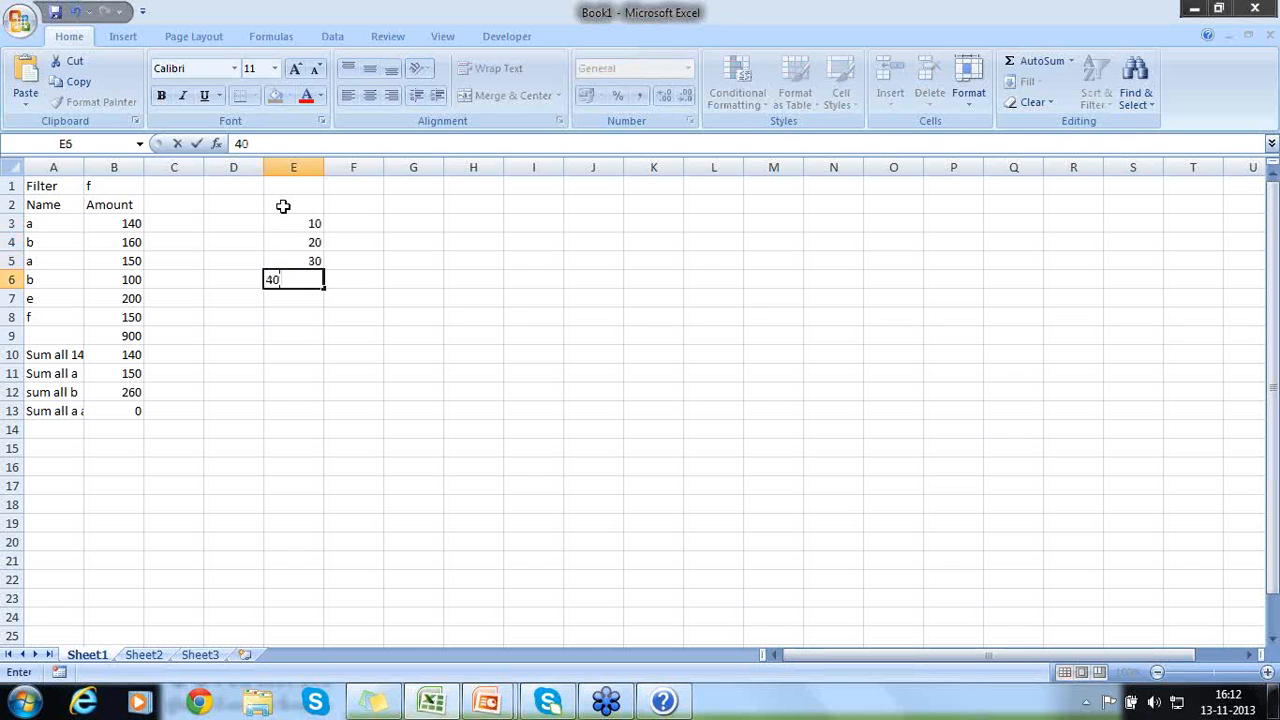
key("Return")
type("50")
key("Return")
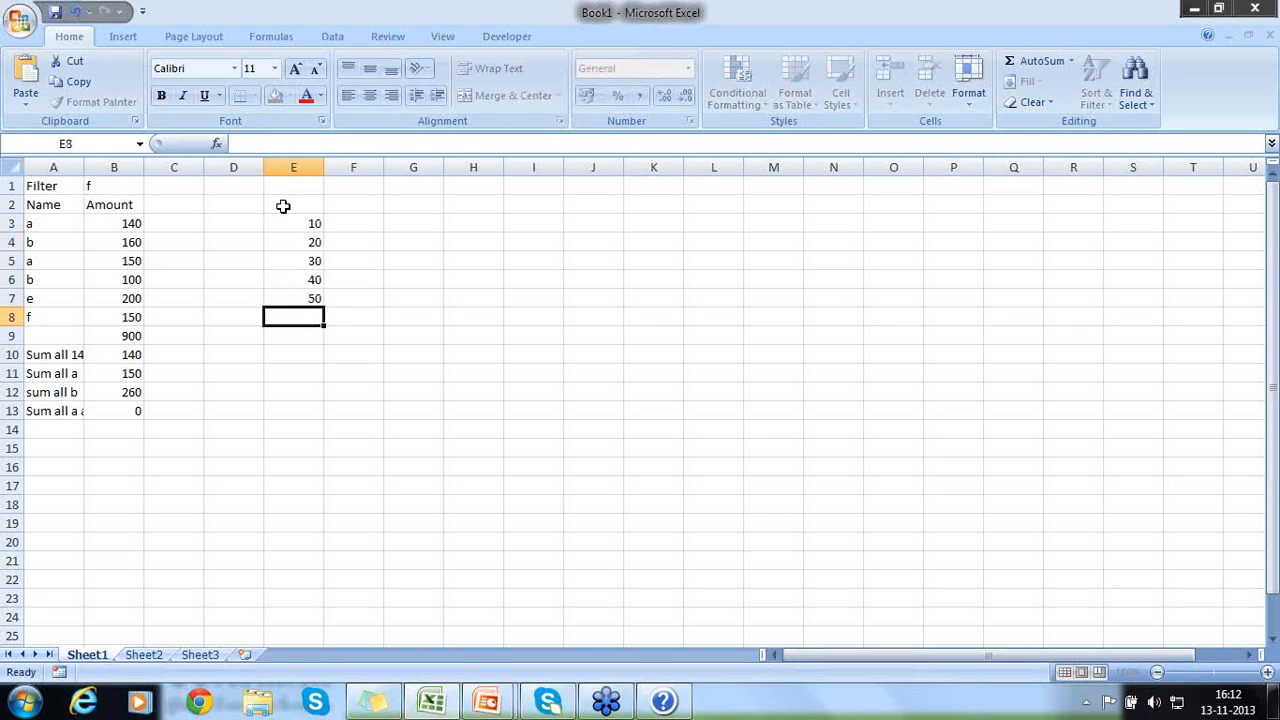
type("60")
key("Return")
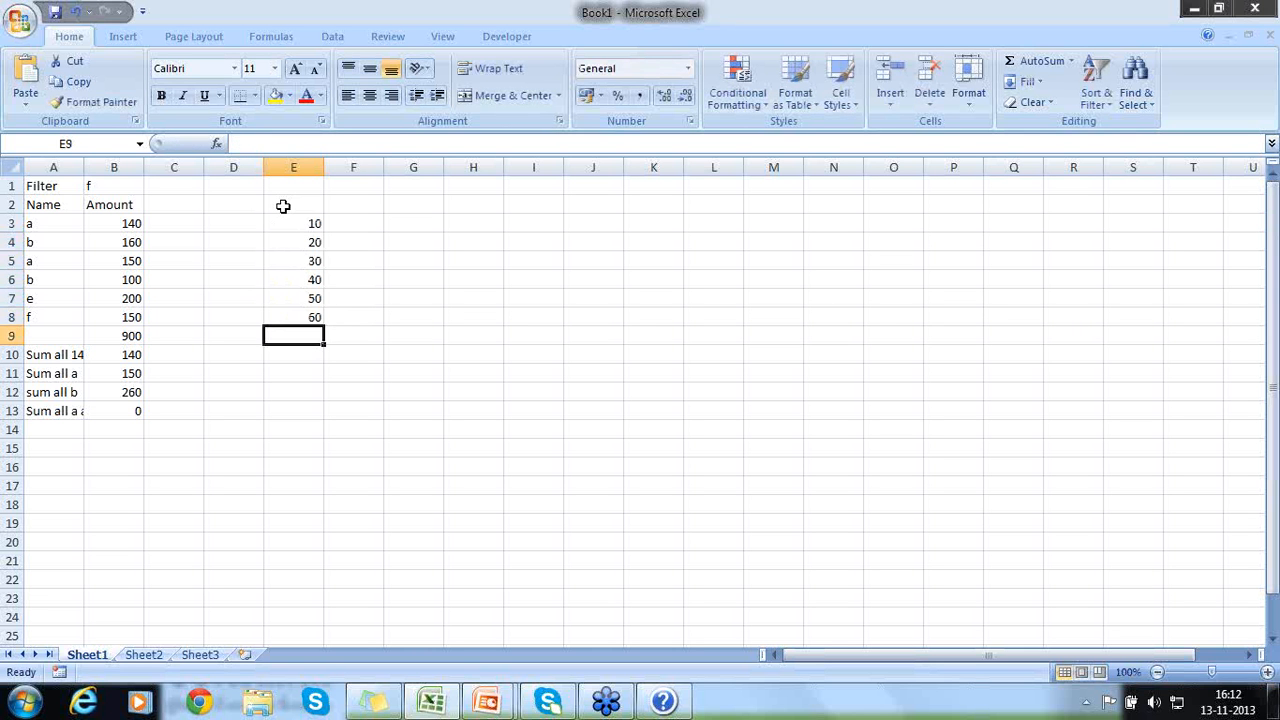
- Enter the values 100, 200, 300, 400, 500 and 600 down cells F3 to F8
key("Up")
key("Up")
key("Up")
key("Up")
key("Up")
key("Up")
key("Right")
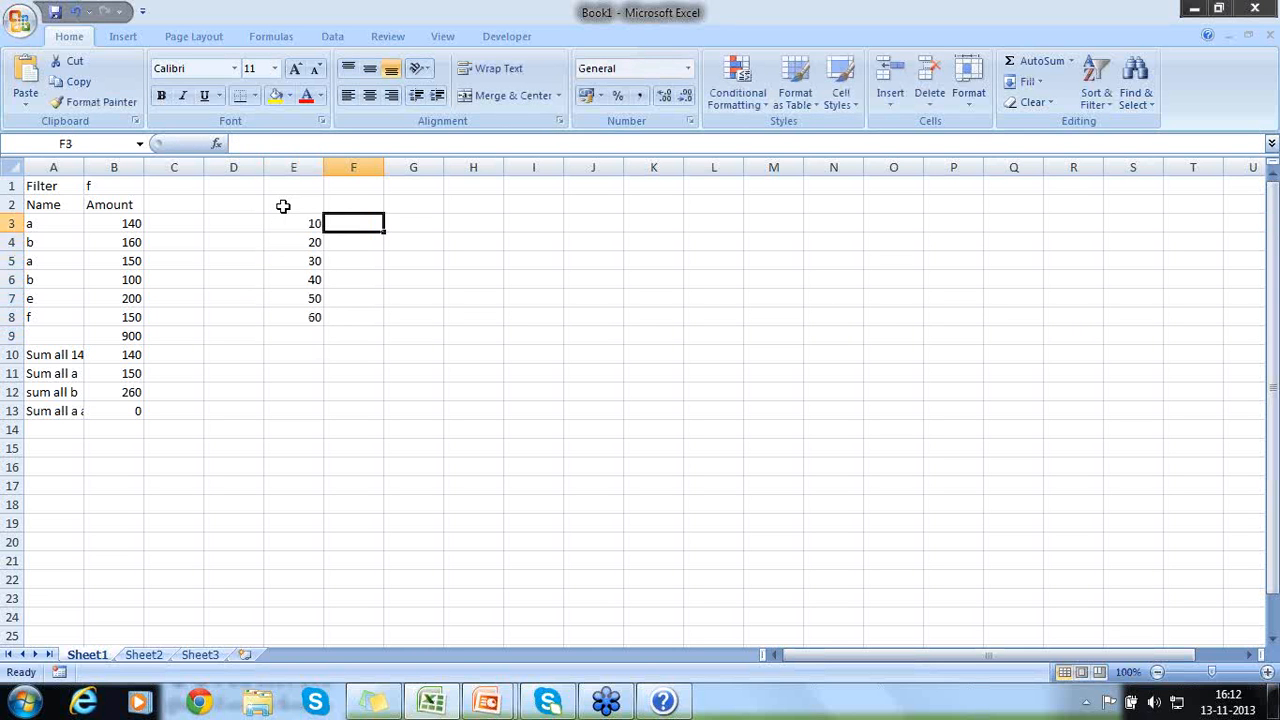
type("100")
key("Return")
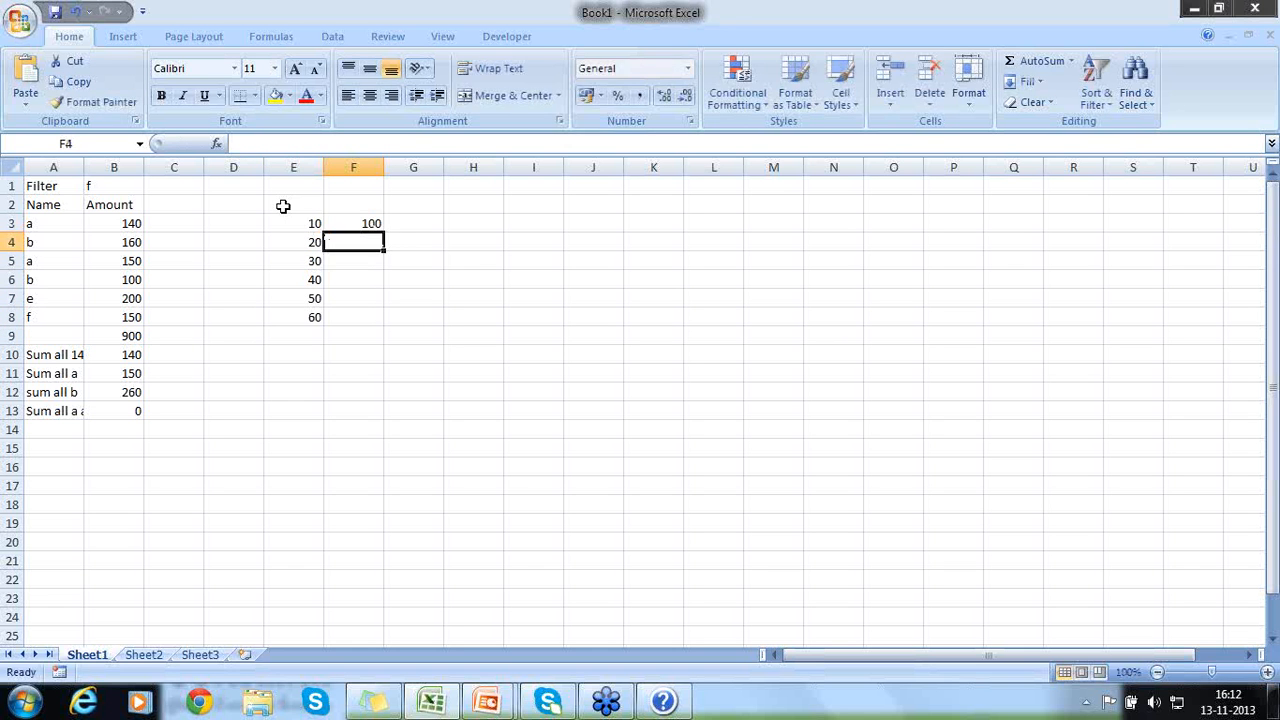
type("200")
key("Return")
type("3000")
key("BackSpace")
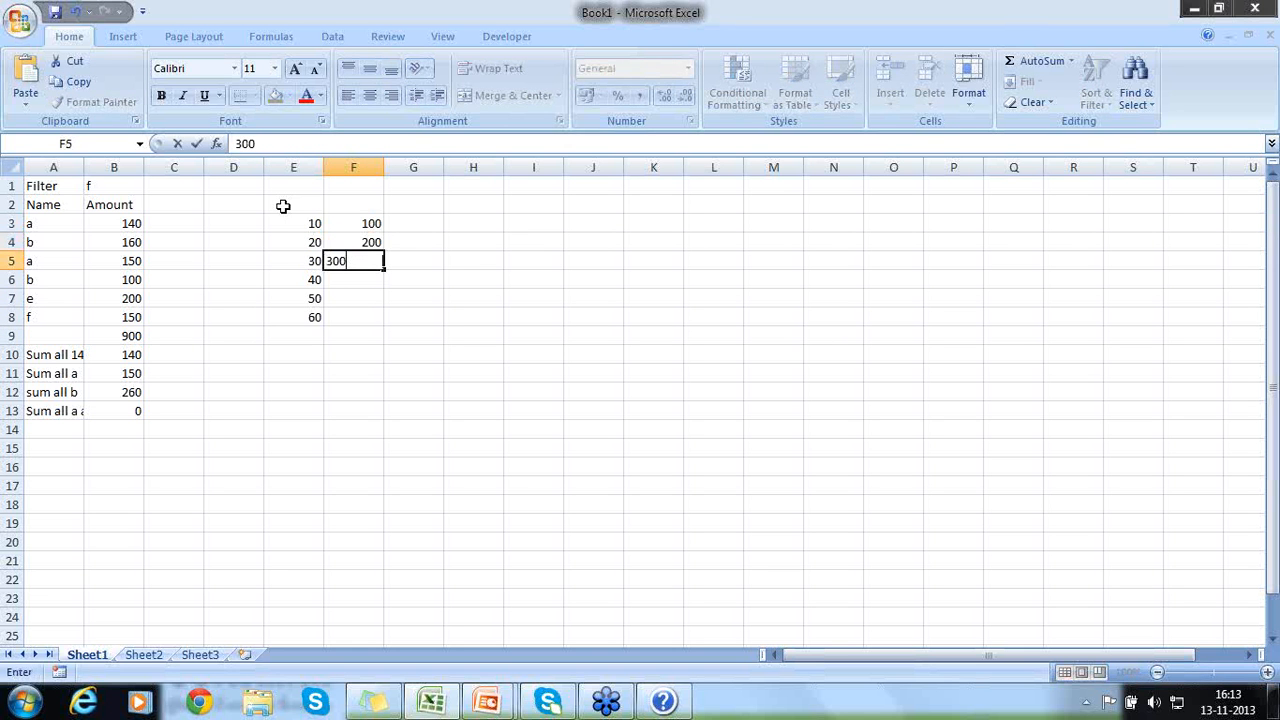
key("Return")
type("400")
key("Return")
type("500")
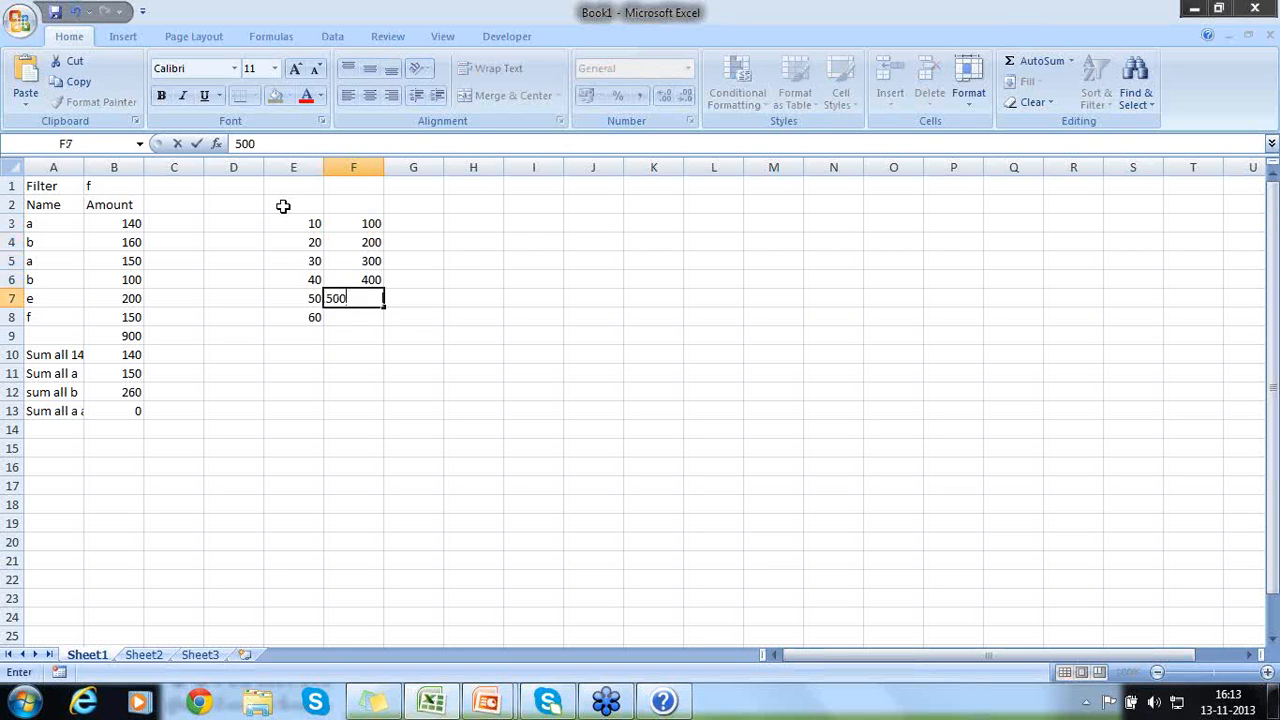
key("Return")
type("600")
key("Return")
- Begin a SUMIFS formula in E13 with F3:F8 as the sum range
key("Down")
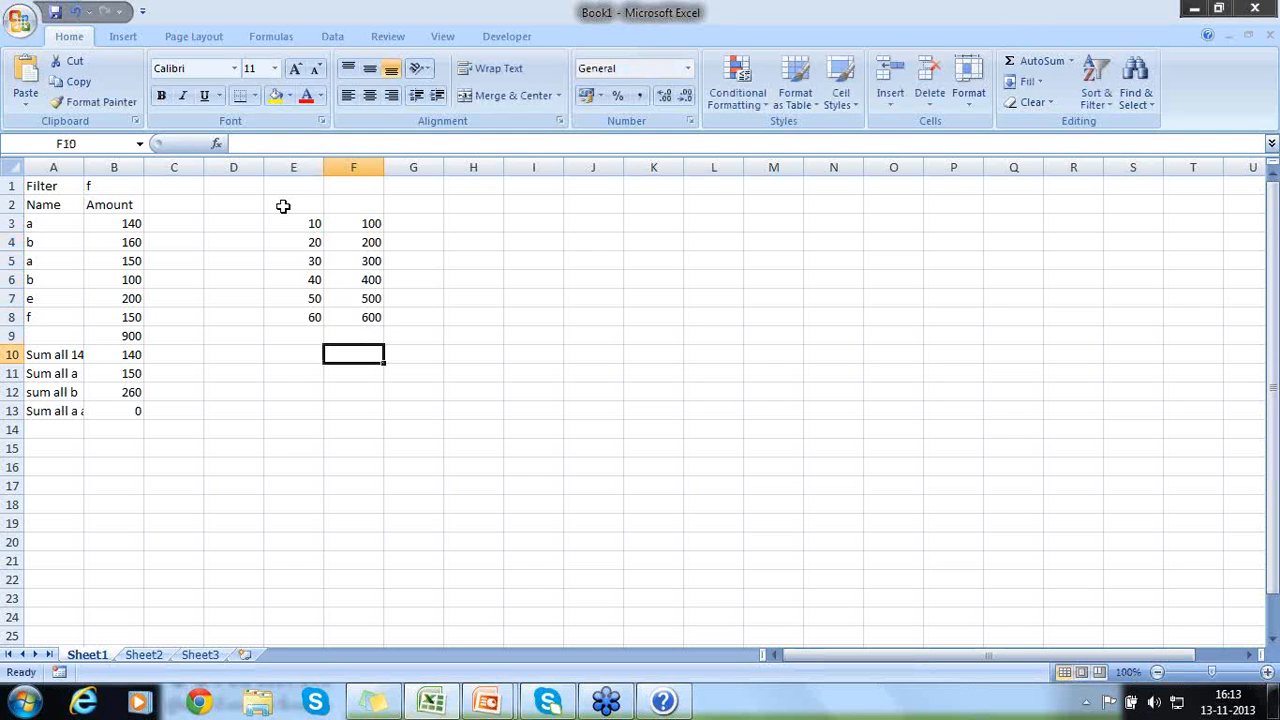
key("Left")
key("Down")
key("Down")
key("Down")
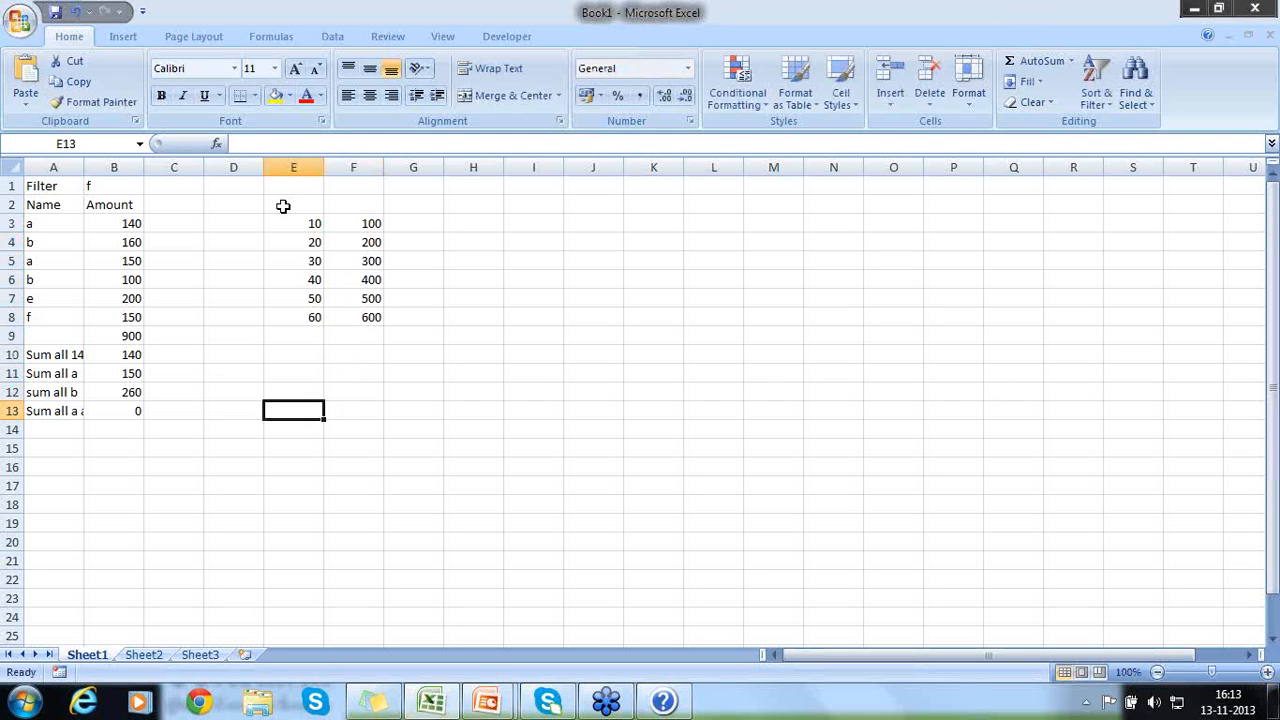
type("Sum")
key("BackSpace")
key("BackSpace")
key("BackSpace")
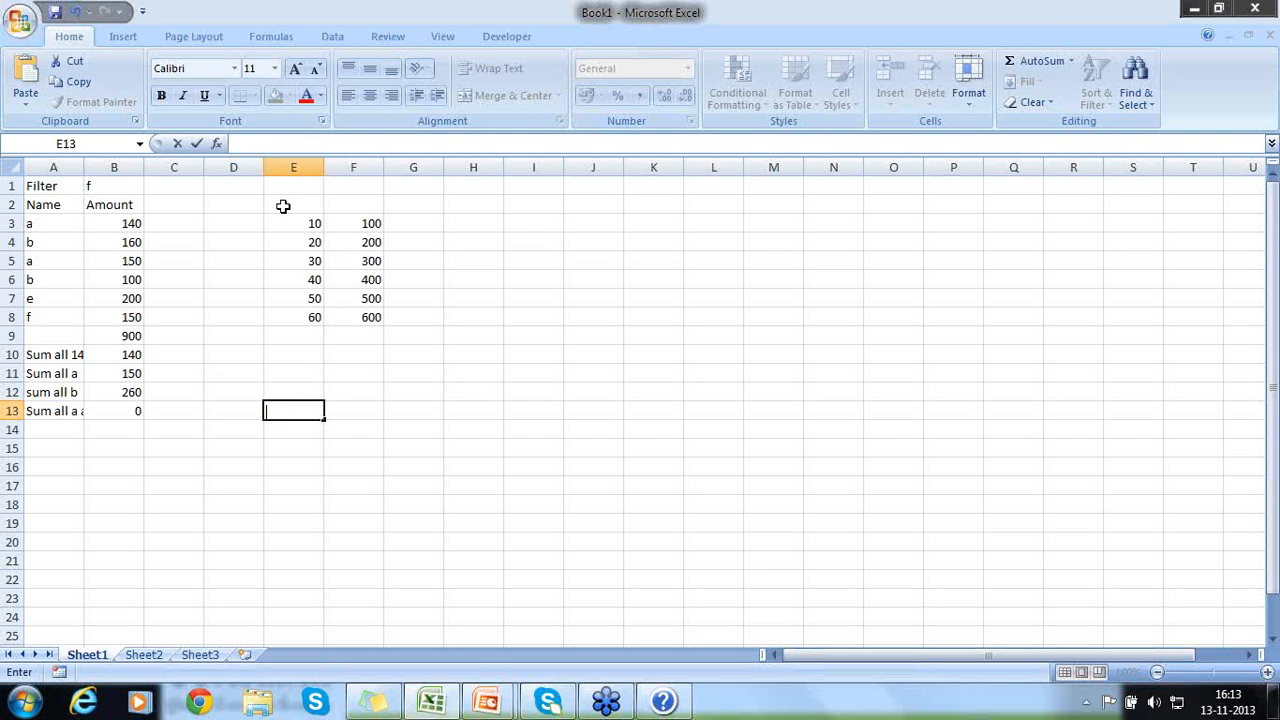
type("=Sum")
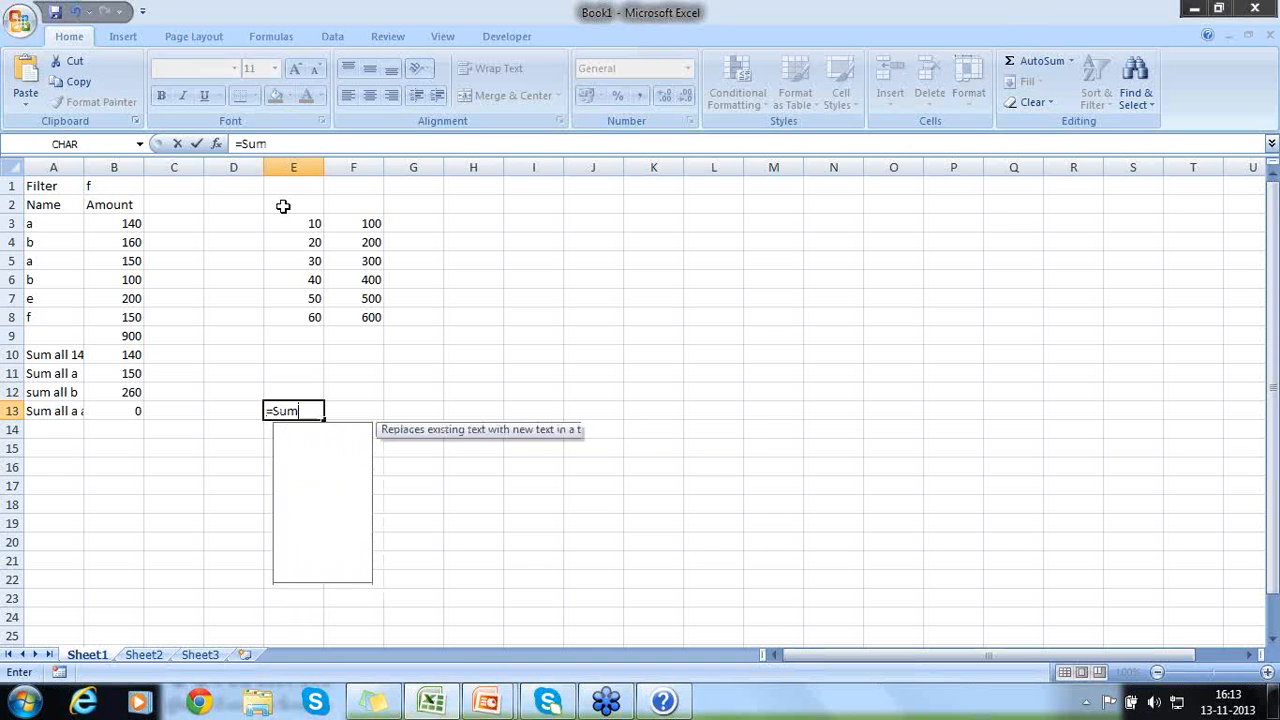
type("ifS(")
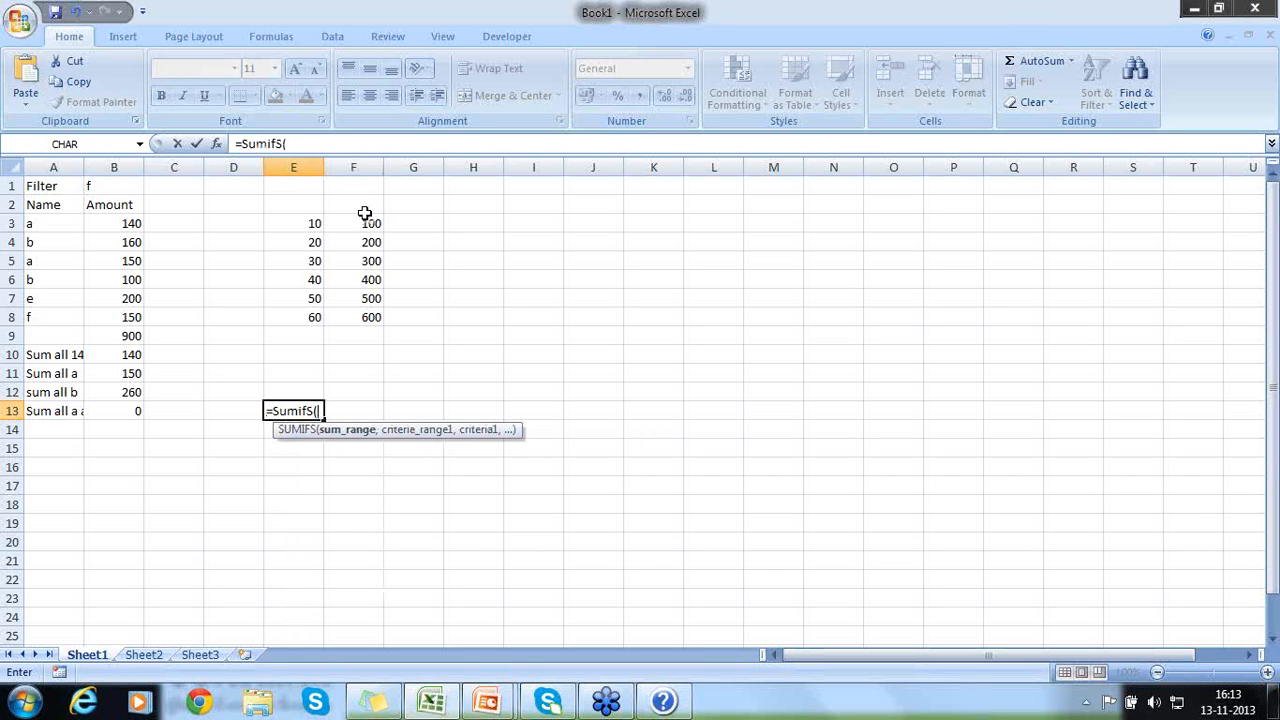
left_click_drag(365, 222, 365, 316)
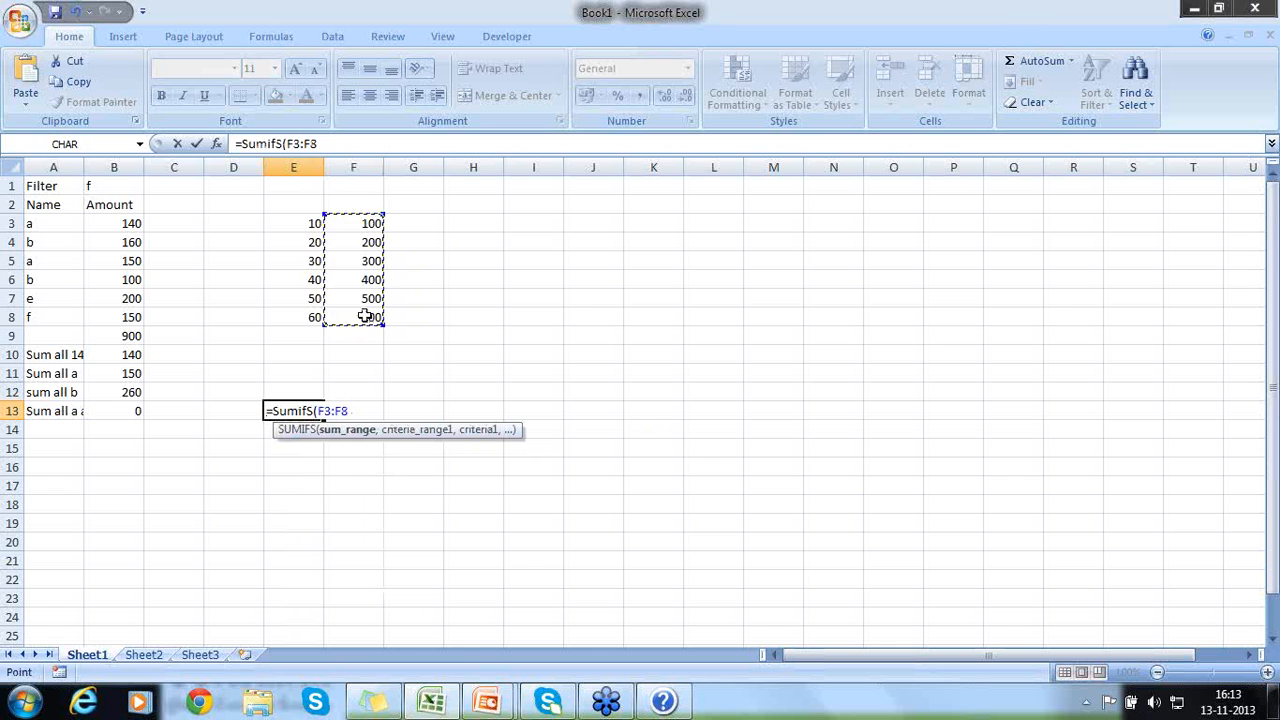
type(",")
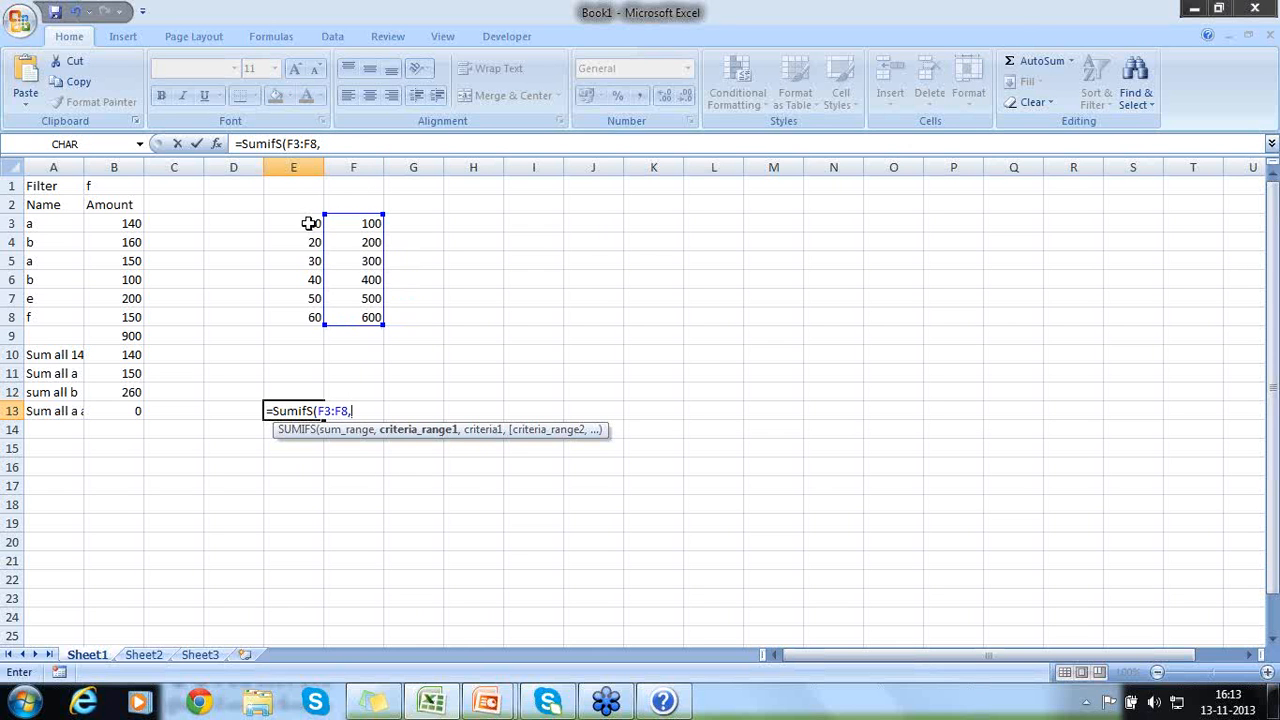
- Add E3:E8 as the first criteria range in E13's formula, with the criterion ">20"
left_click_drag(309, 223, 309, 320)
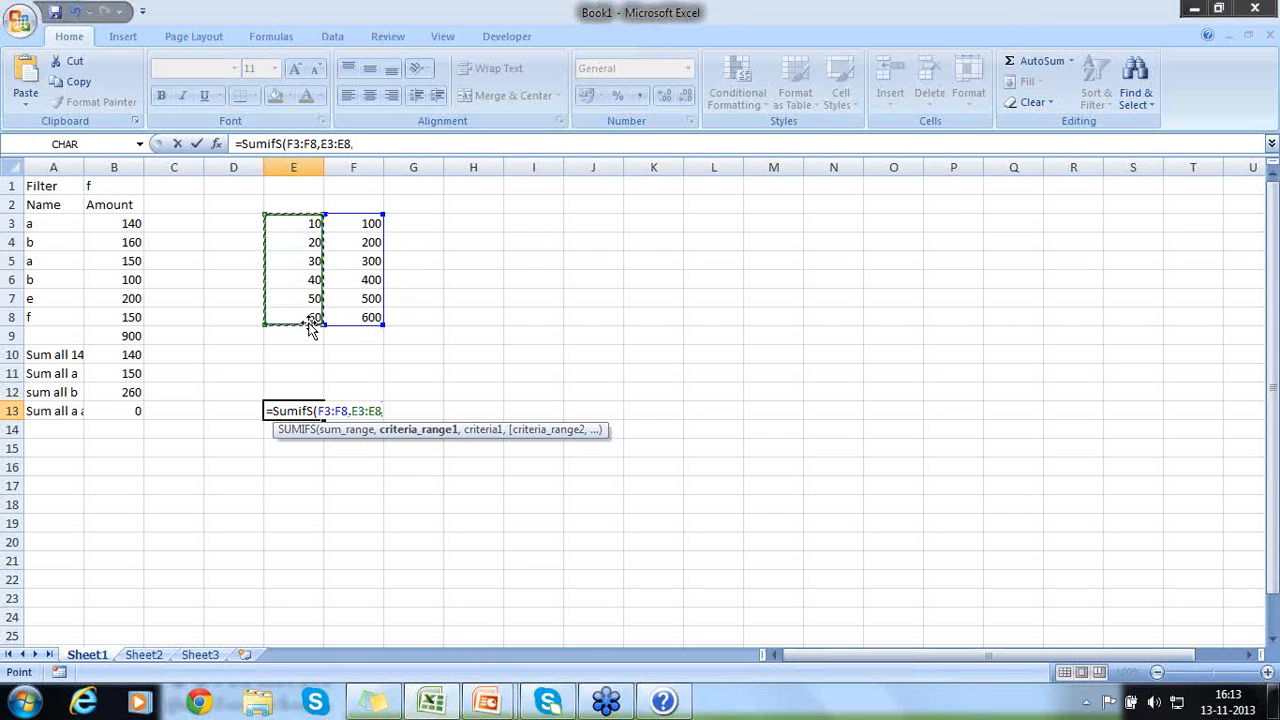
type(",")
type("\"")
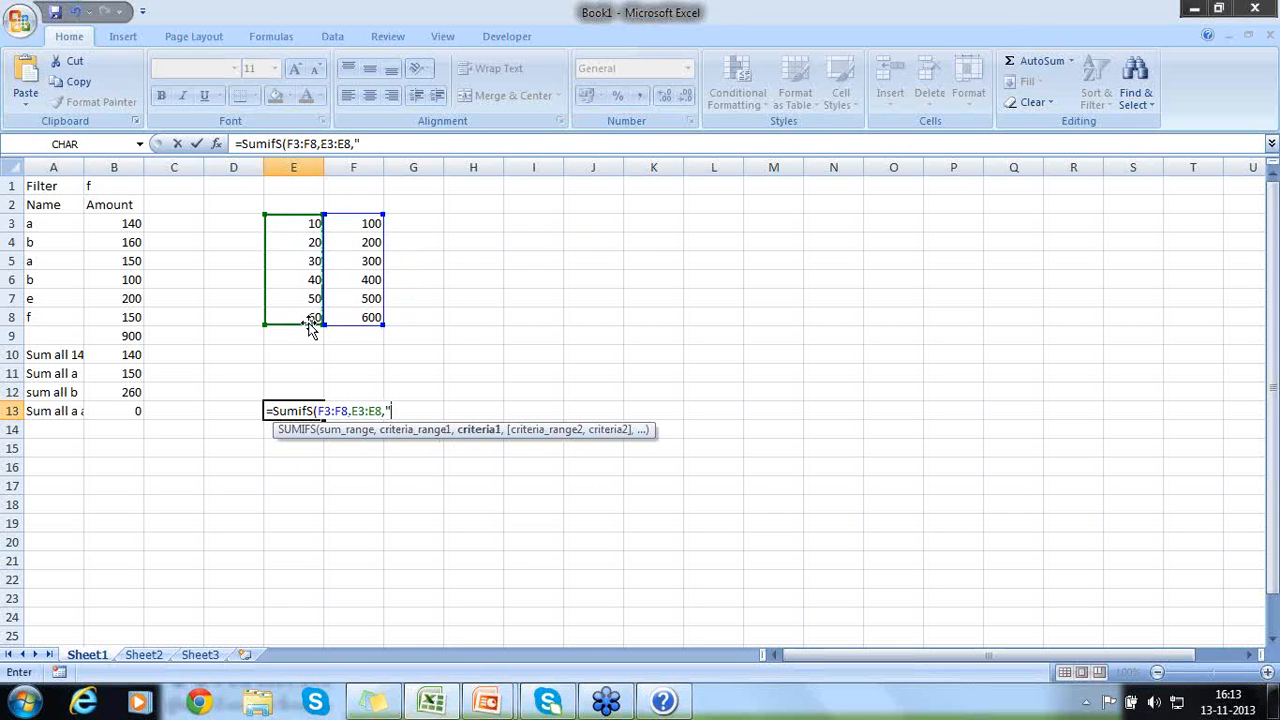
type(">20\",")
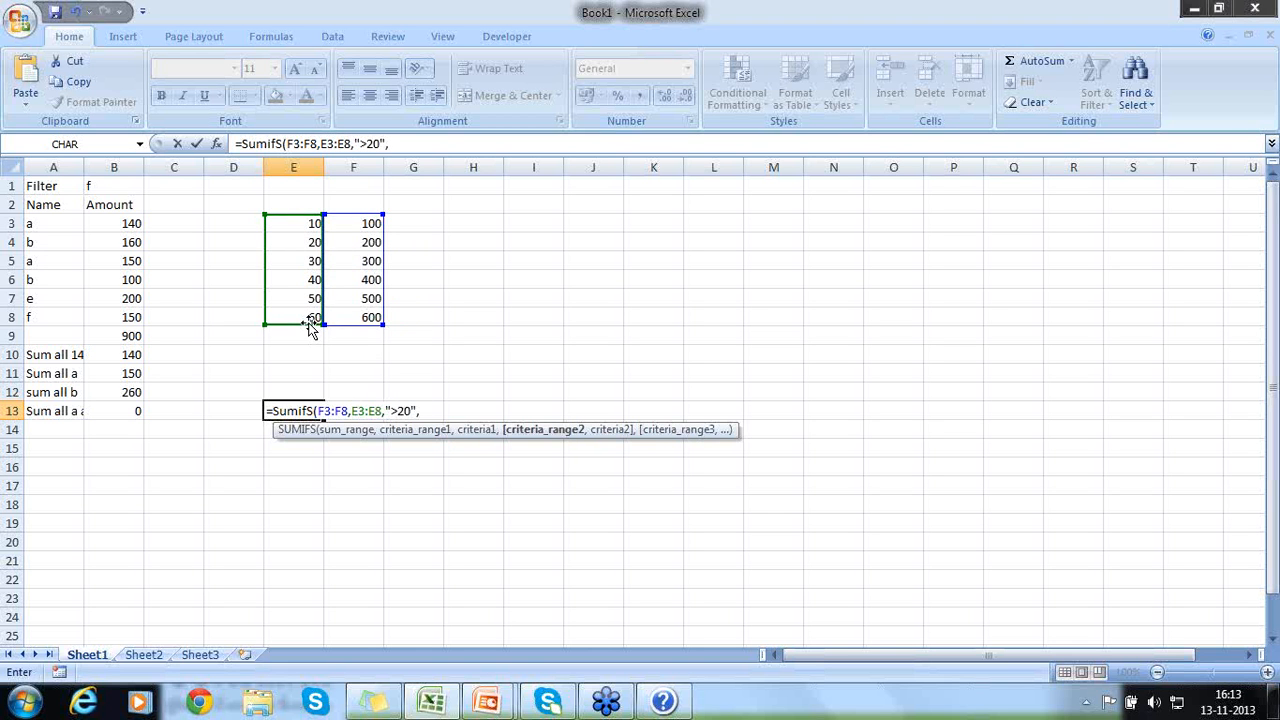
- Add E3:E8 as the second criteria range in E13's formula, with the criterion <=30
left_click_drag(283, 222, 287, 315)
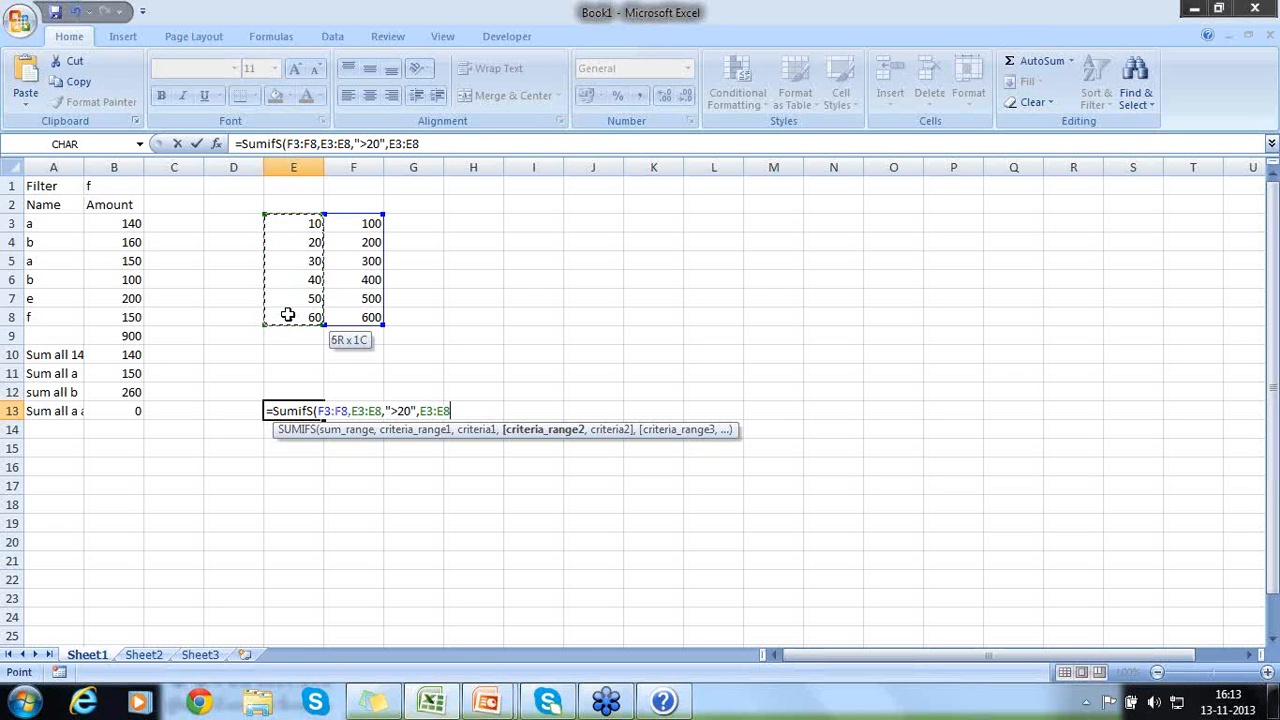
type(",")
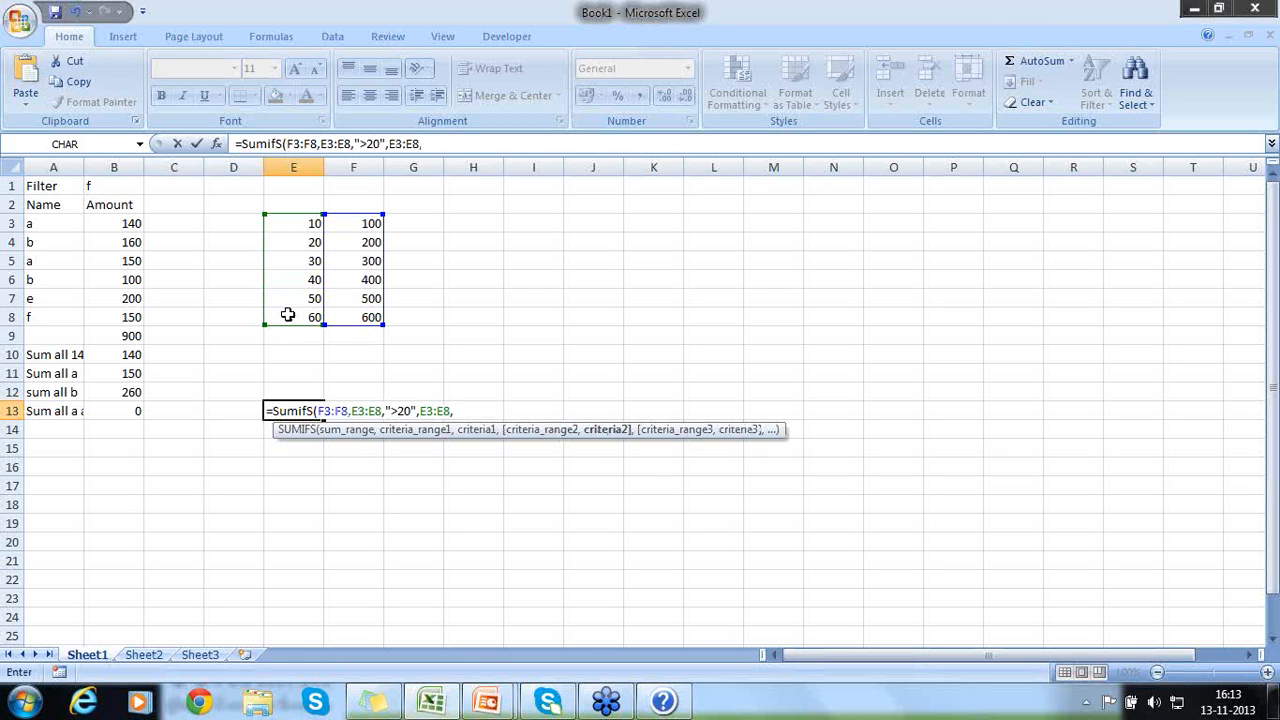
type("\"<=30")
- Change the first criterion in E13's SUMIFS formula to ">=20" and complete the formula with the closing parenthesis
left_click(399, 411)
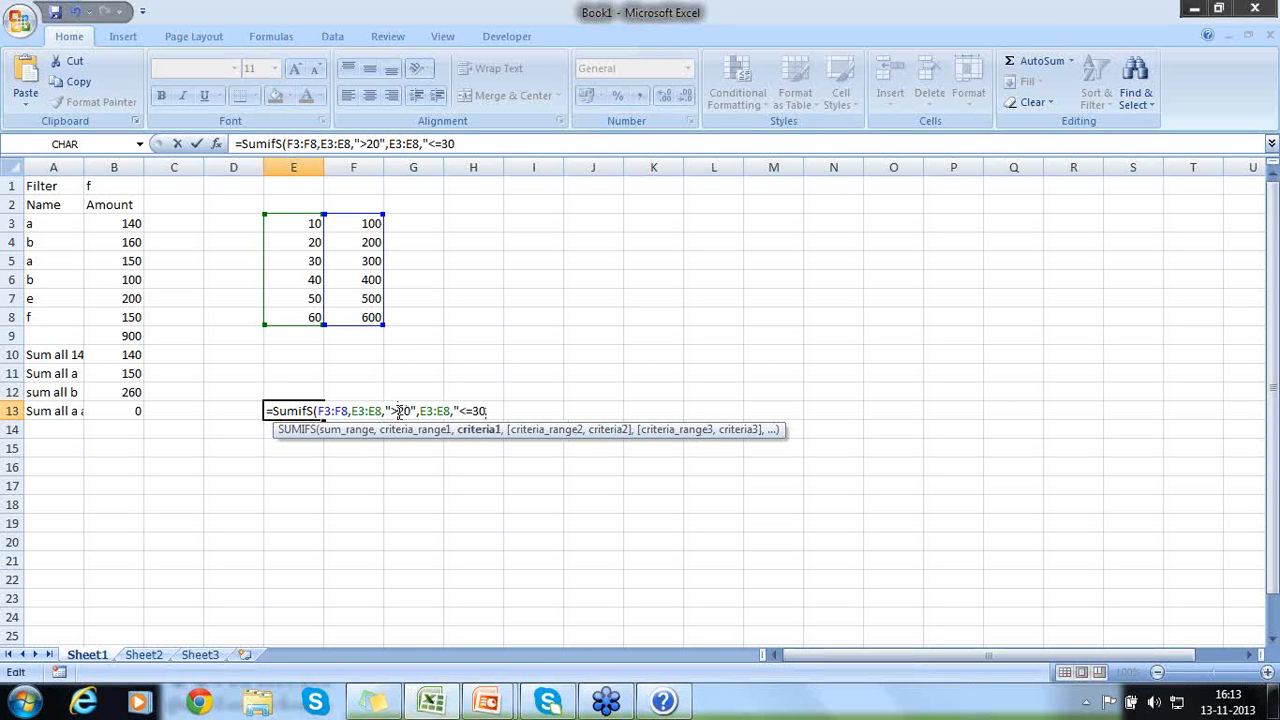
type("=")
key("End")
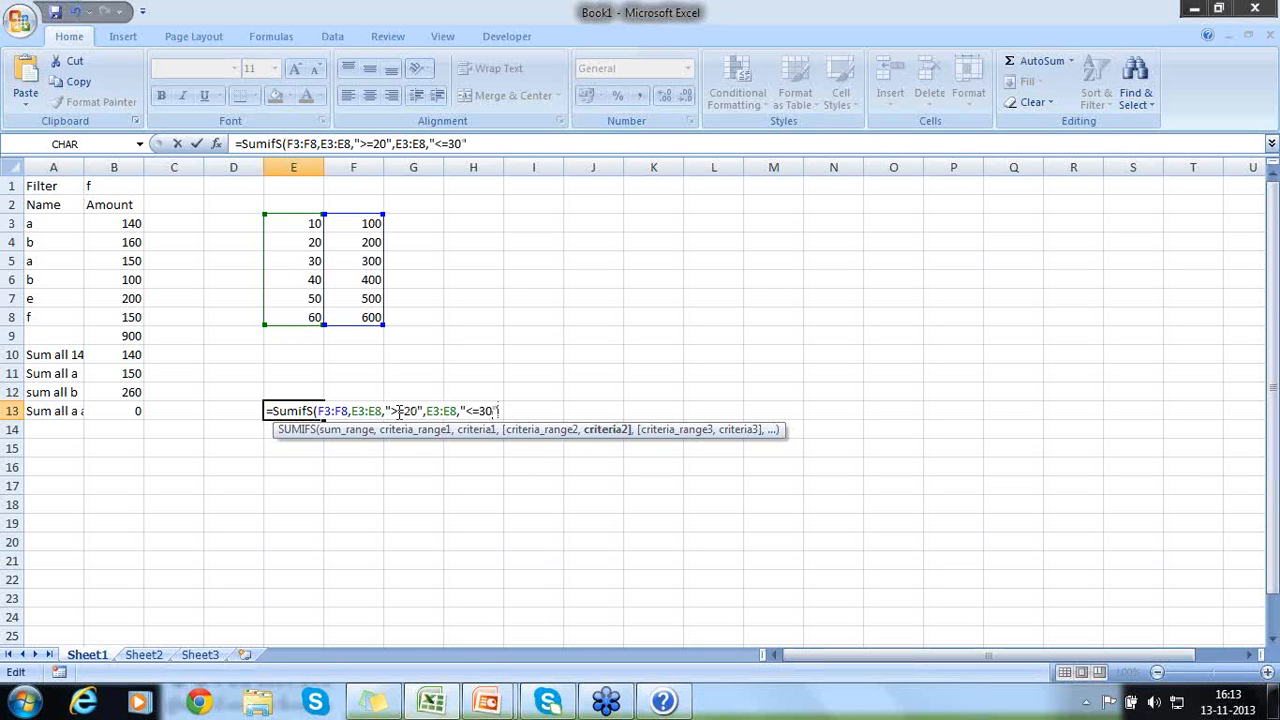
type(")")
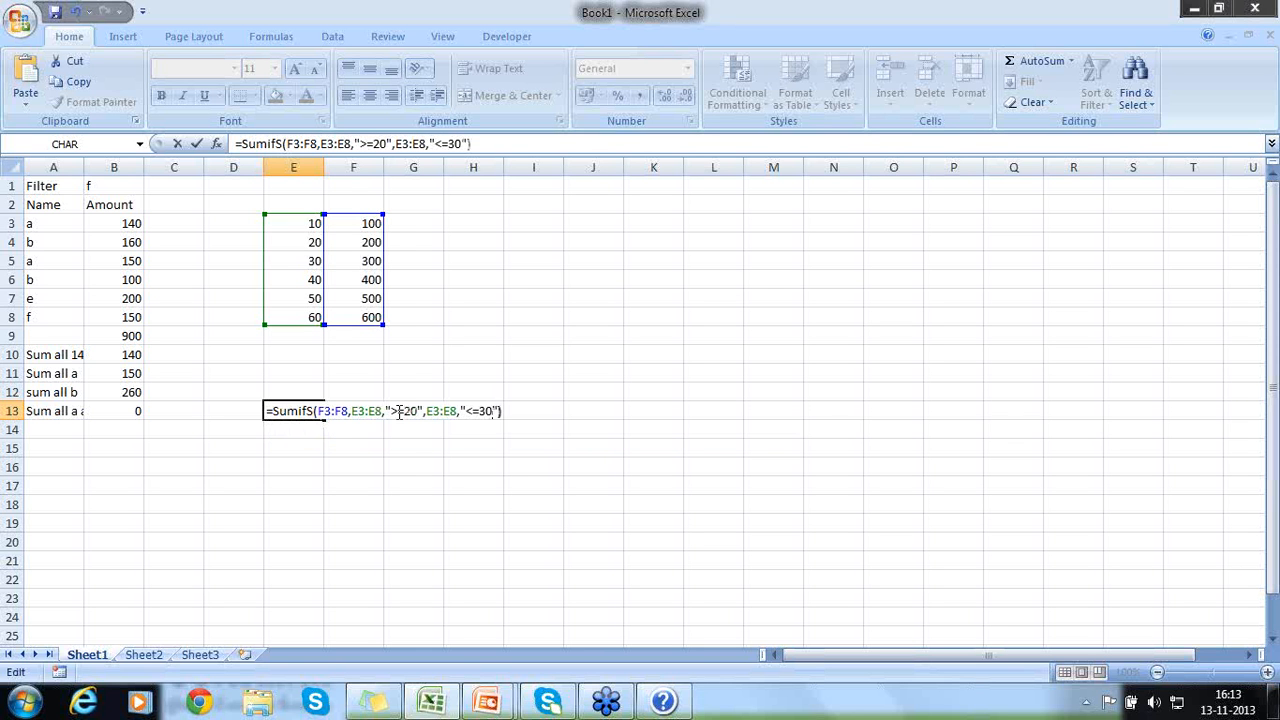
key("Return")
key("Up")
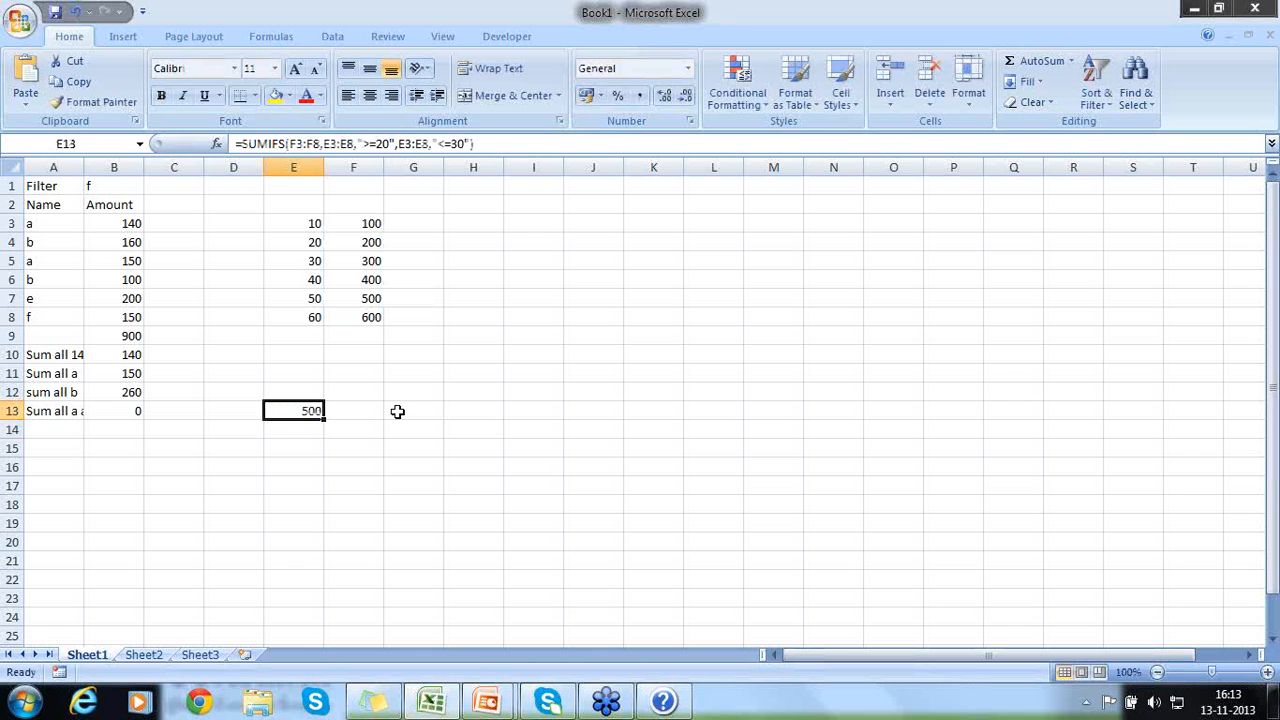
- Move the SUMIFS formula from E13 to F13 and check it against the sum of F4:F5
left_click_drag(316, 421, 343, 421)
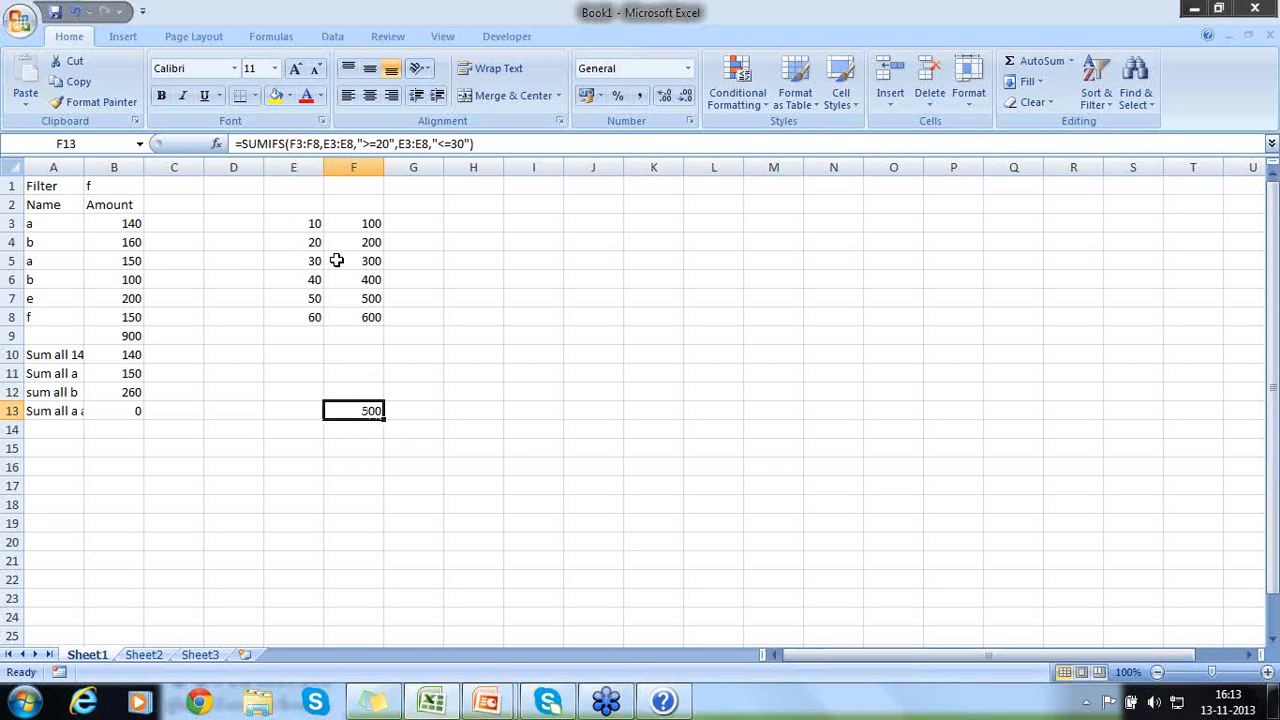
left_click_drag(363, 246, 360, 261)
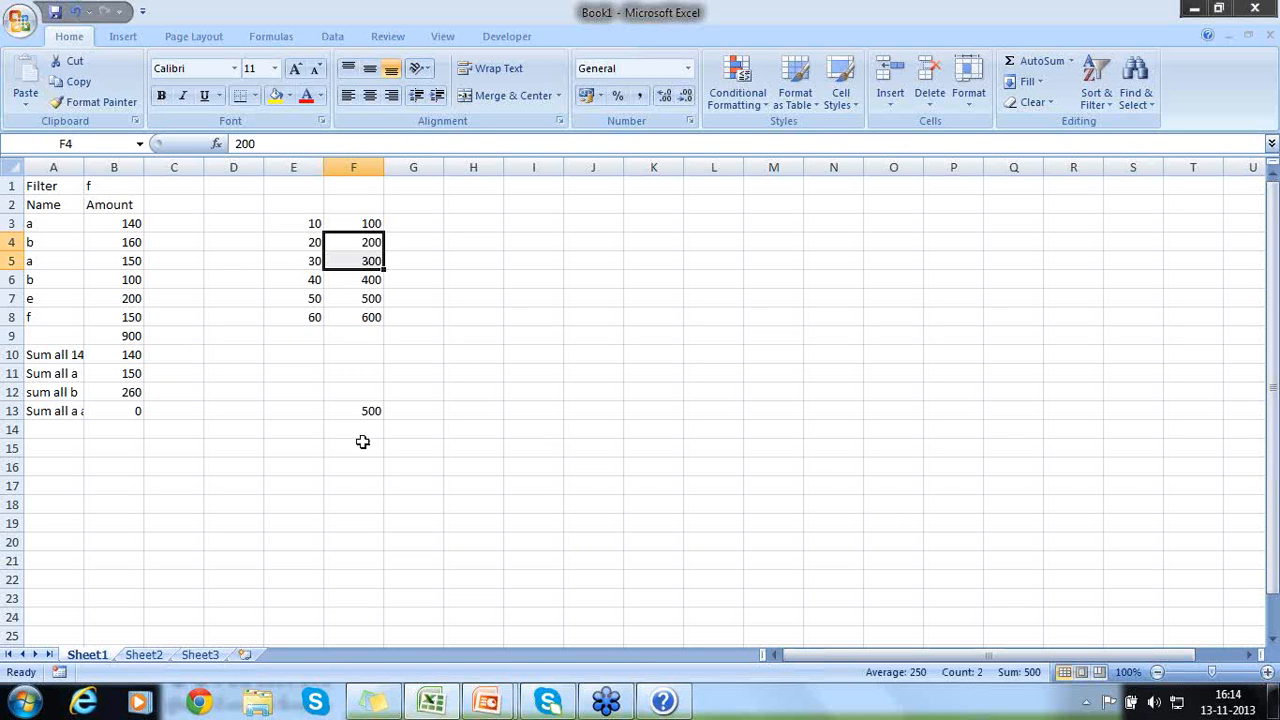
left_click(359, 411)
- Enter the label "Sum between" in E13, beside the SUMIFS result
left_click(290, 409)
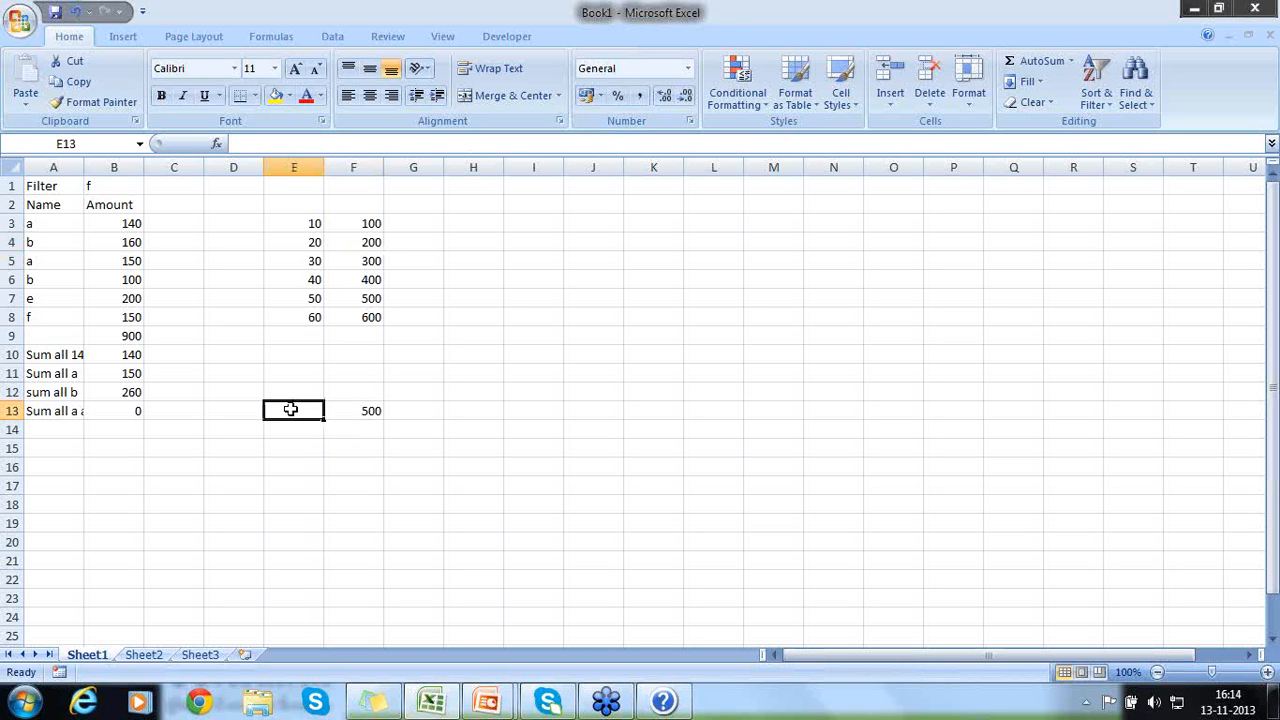
type("Sum")
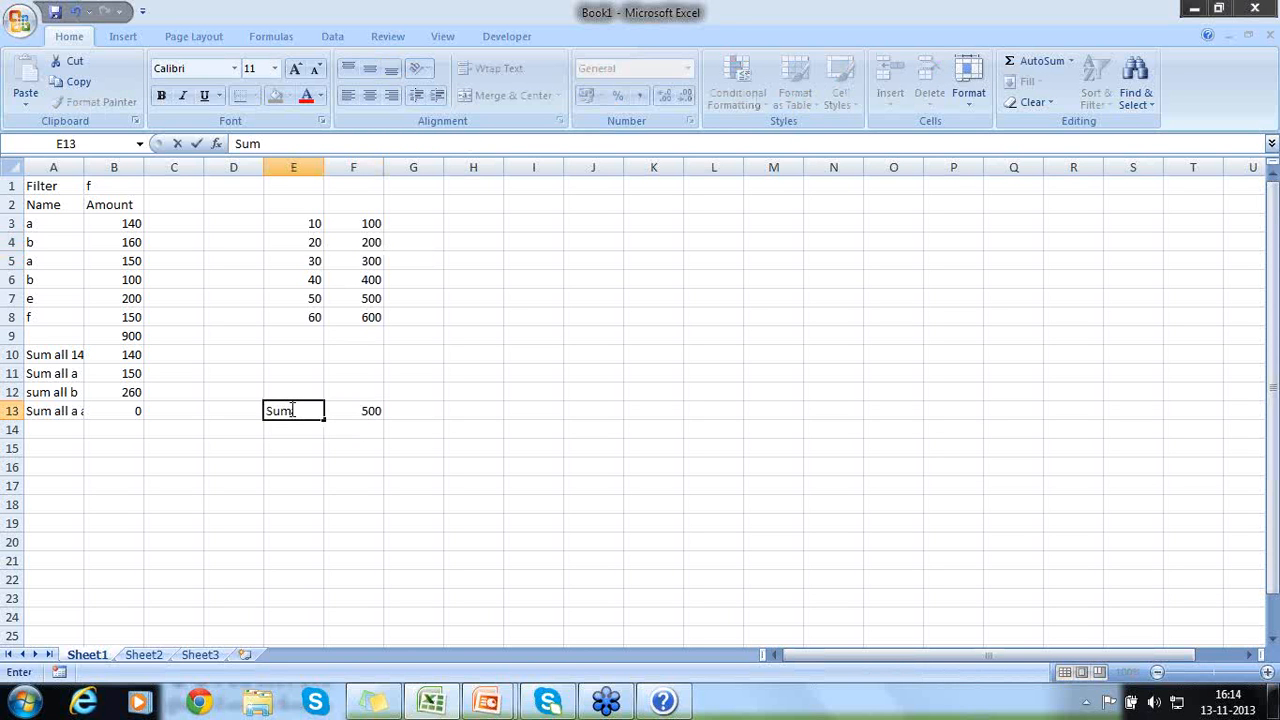
type(" betwenn b")
key("BackSpace")
key("BackSpace")
key("BackSpace")
key("BackSpace")
type("eb val")
key("BackSpace")
key("BackSpace")
key("BackSpace")
key("BackSpace")
key("BackSpace")
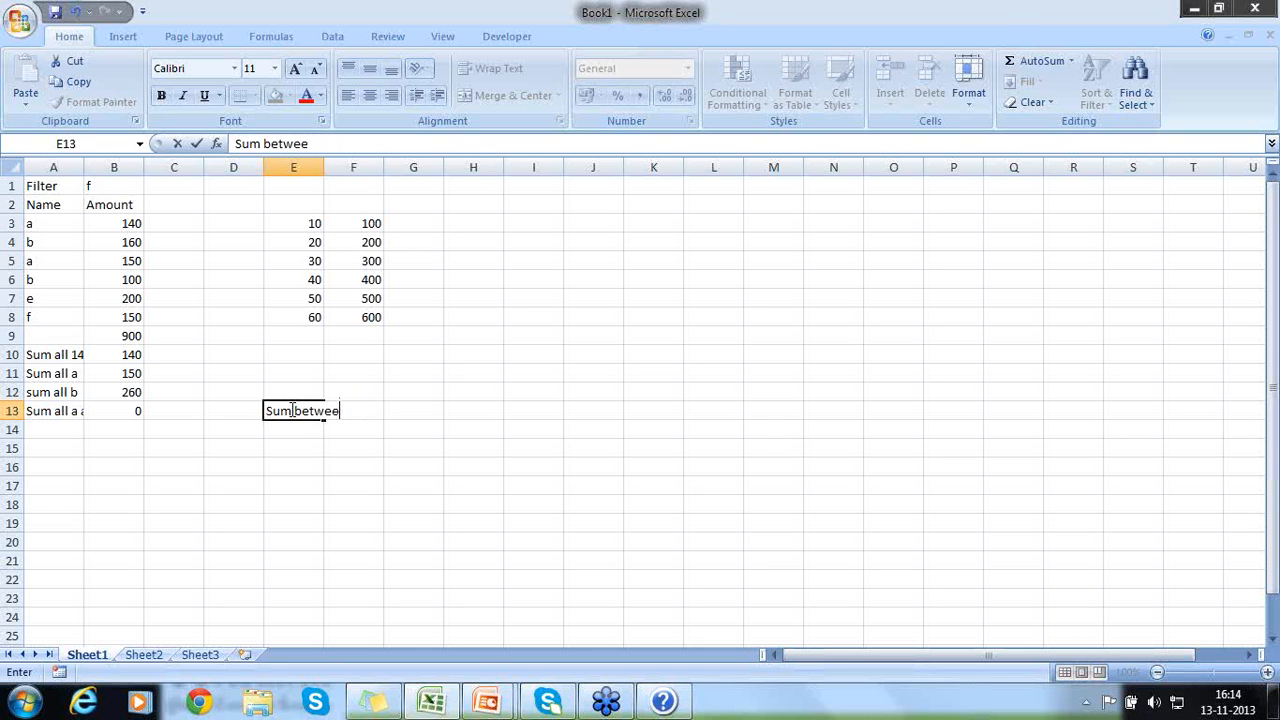
type("n")
key("Return")
- Label E1 "Filter" and enter 20 as its value in F1
left_click(301, 187)
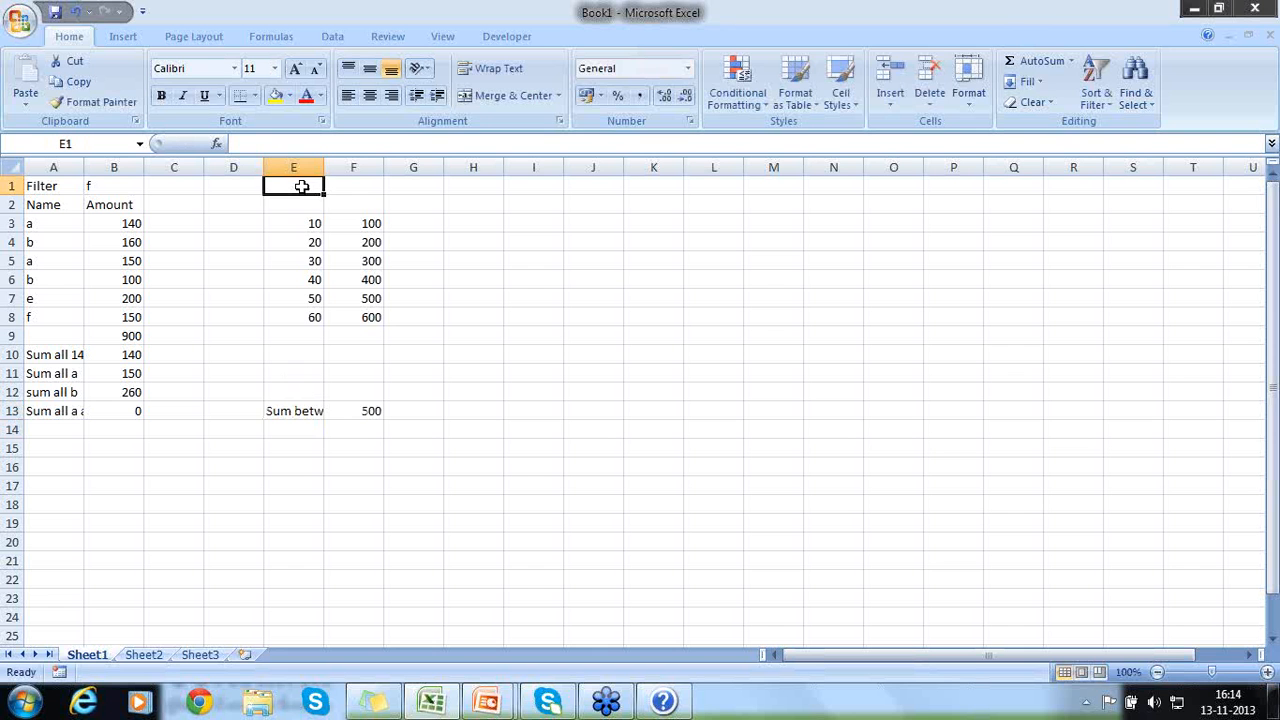
type("Filter")
key("Return")
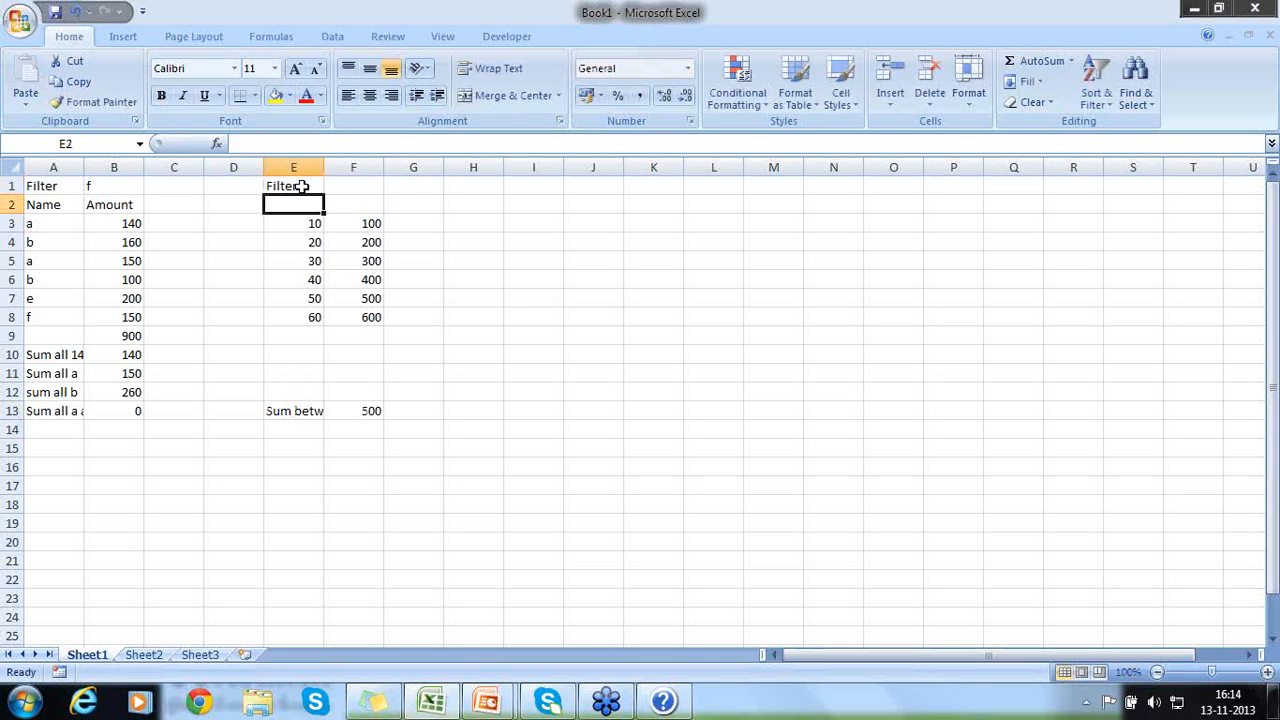
left_click(301, 187)
key("Right")
type("20")
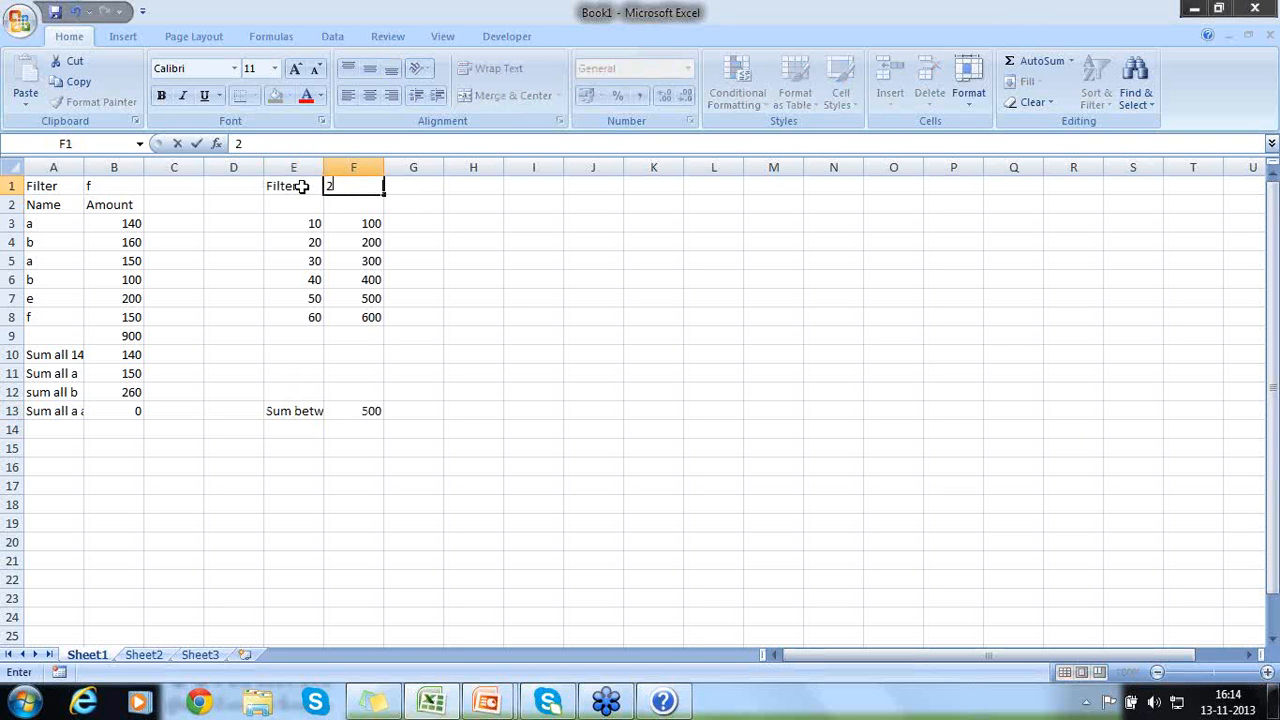
key("Return")
- Label E2 "Second filter" and enter 30 as its value in F2
key("Left")
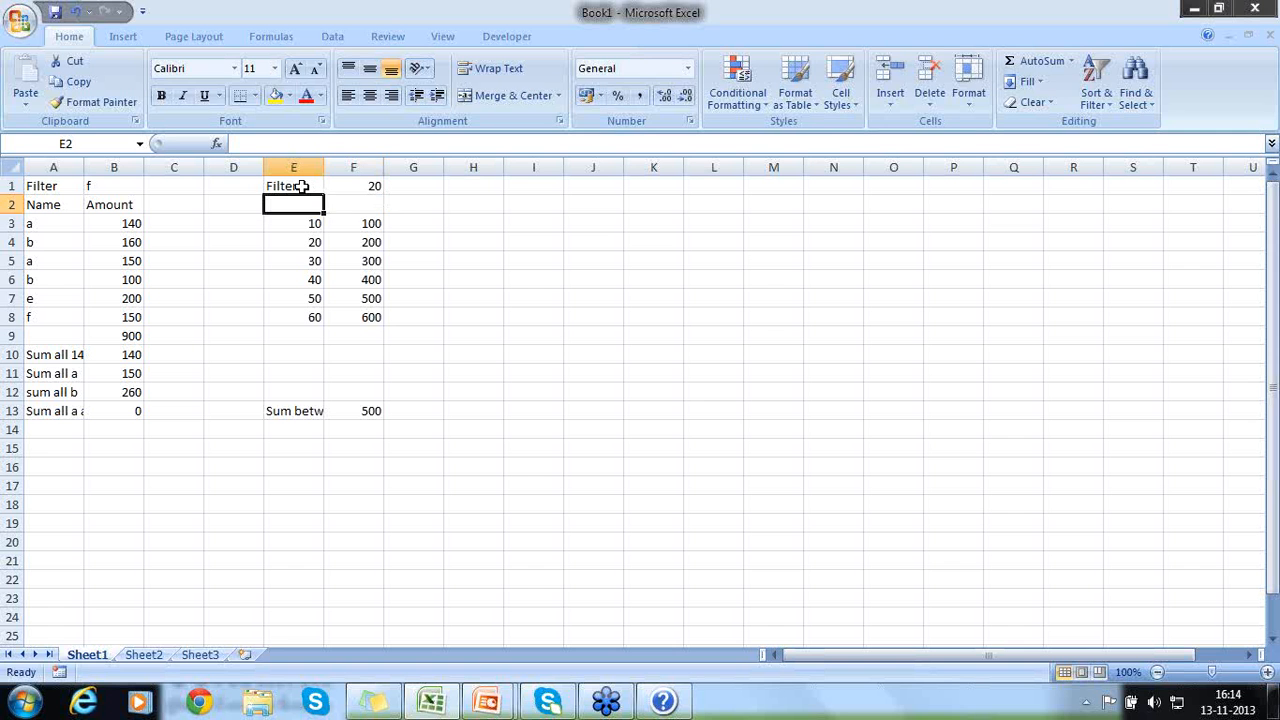
type("Second filter")
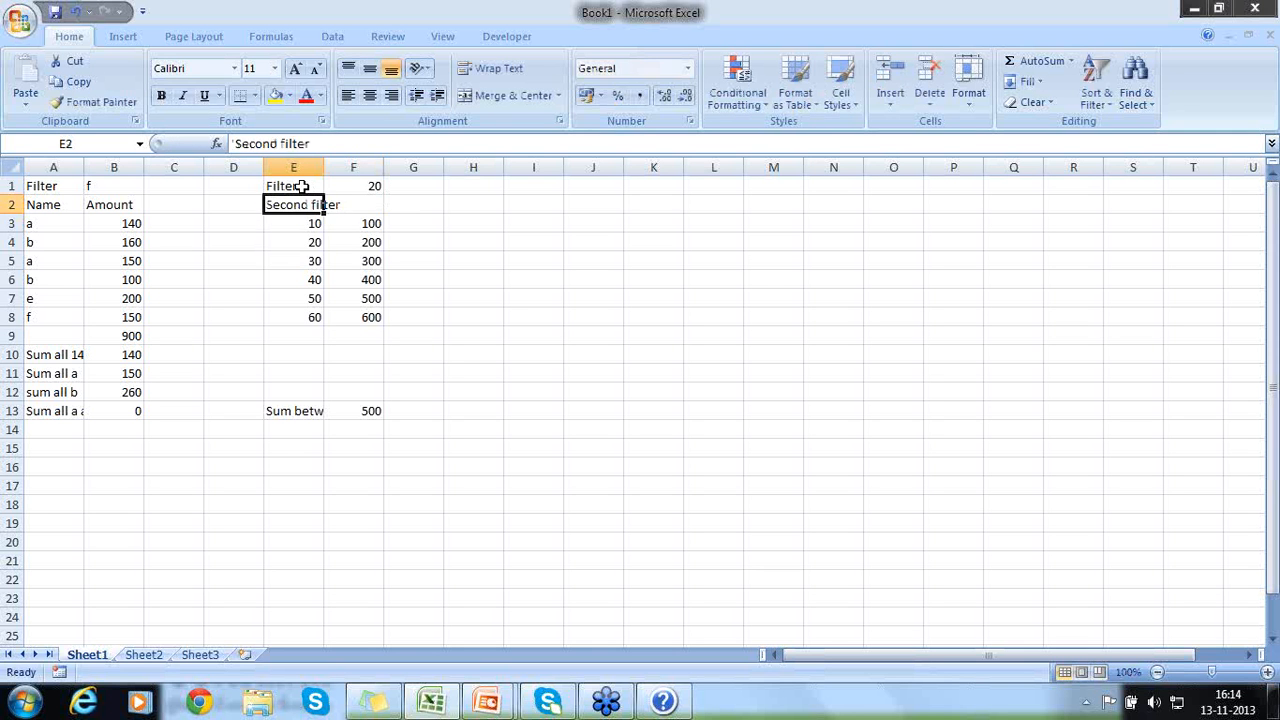
key("Tab")
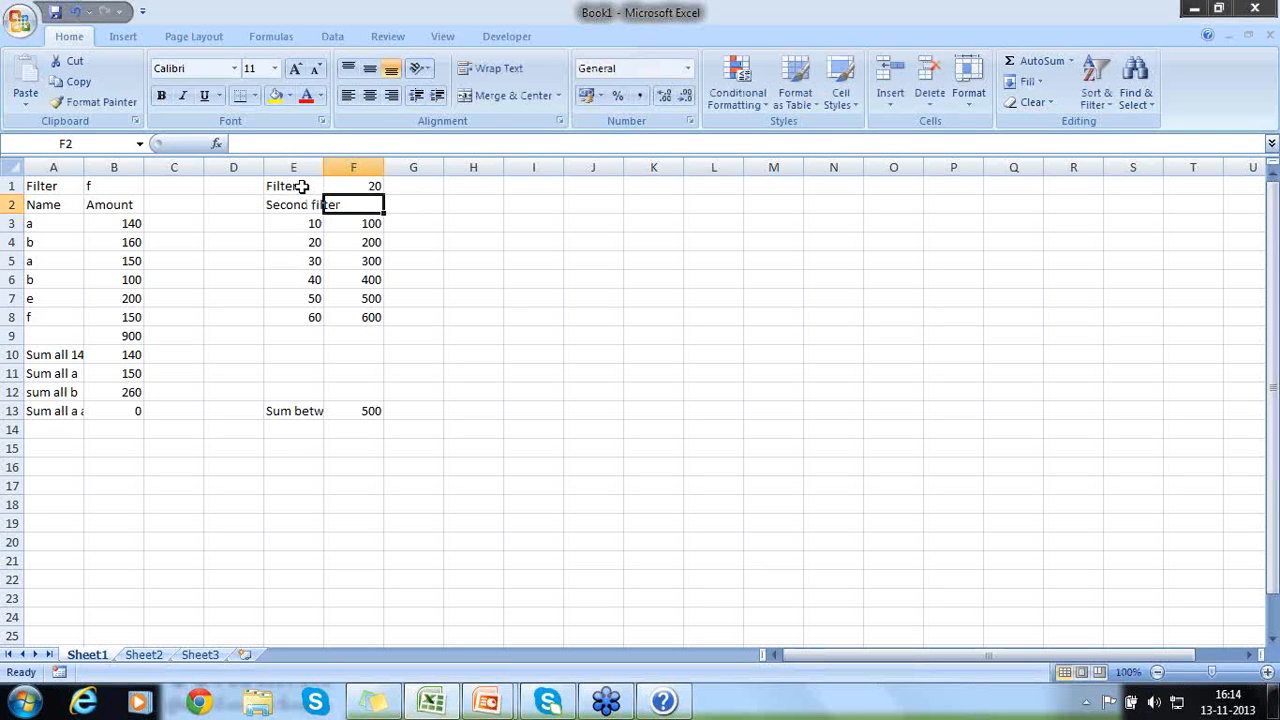
type("30")
key("Return")
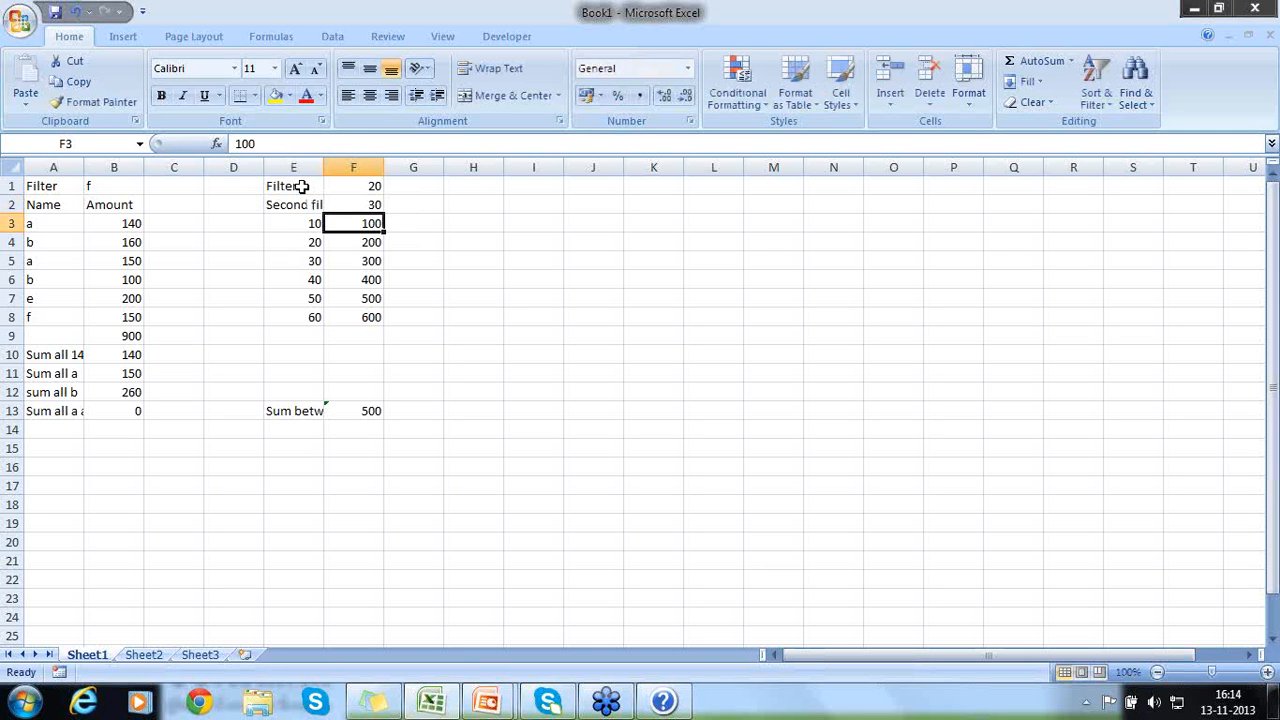
- Replace the fixed 20 in the first criterion of F13's formula with a reference to F1, giving ">="&F1
left_click(368, 411)
double_click(368, 411)
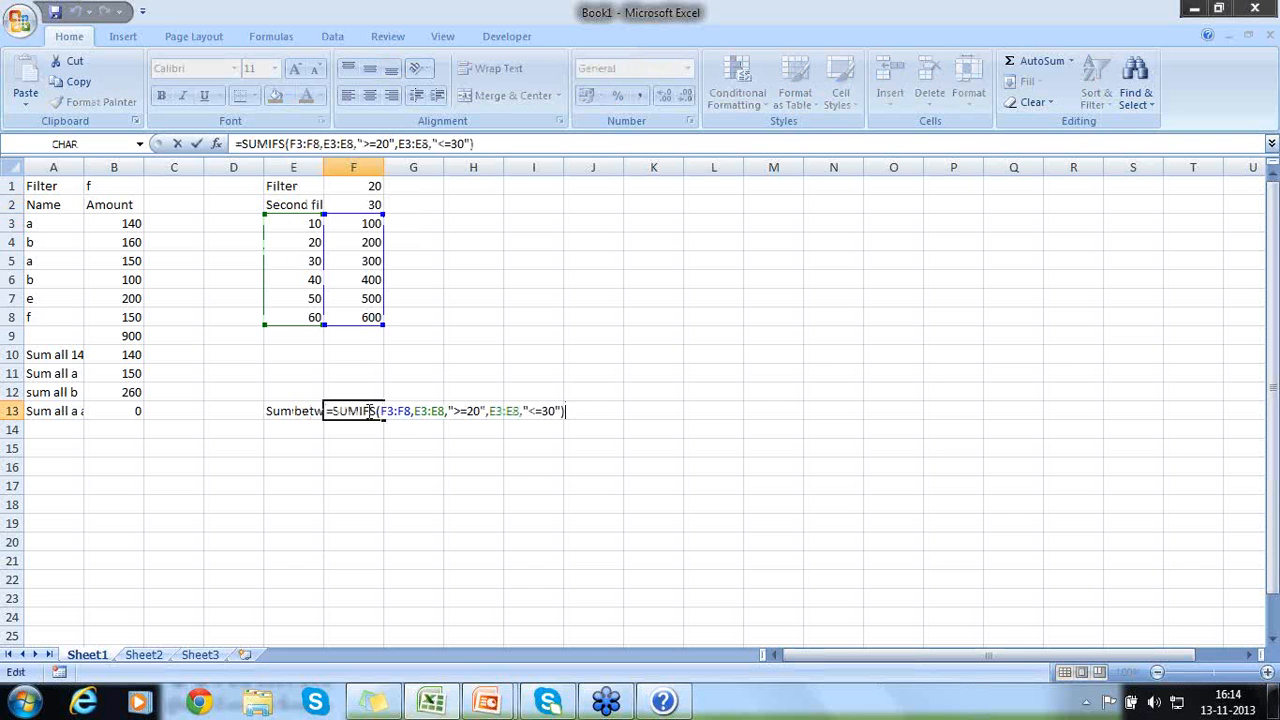
left_click(481, 410)
key("BackSpace")
key("BackSpace")
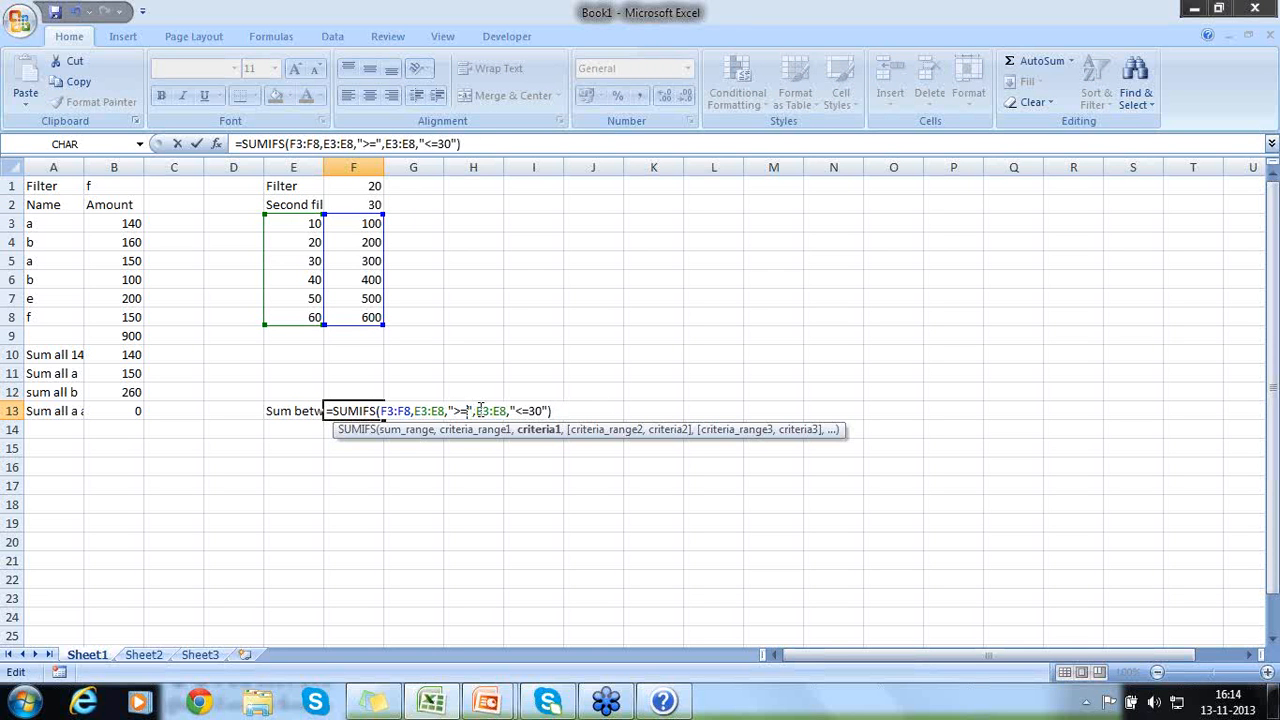
type("&")
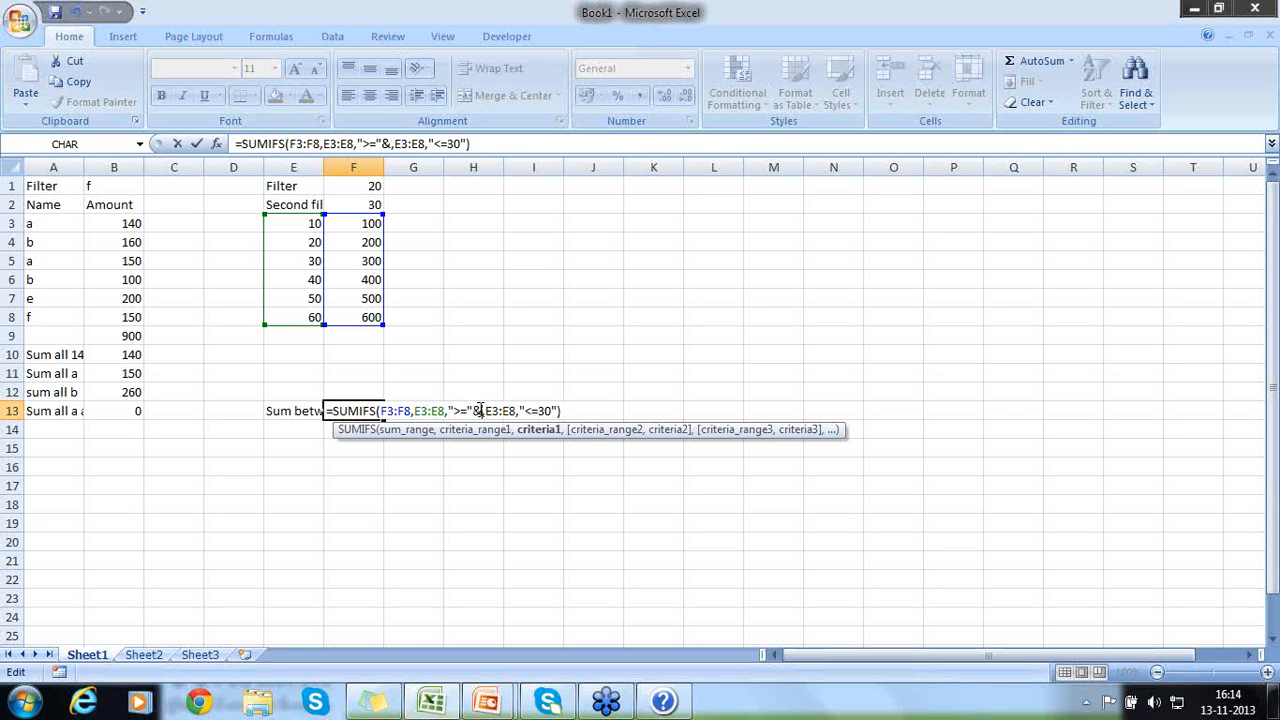
left_click(343, 190)
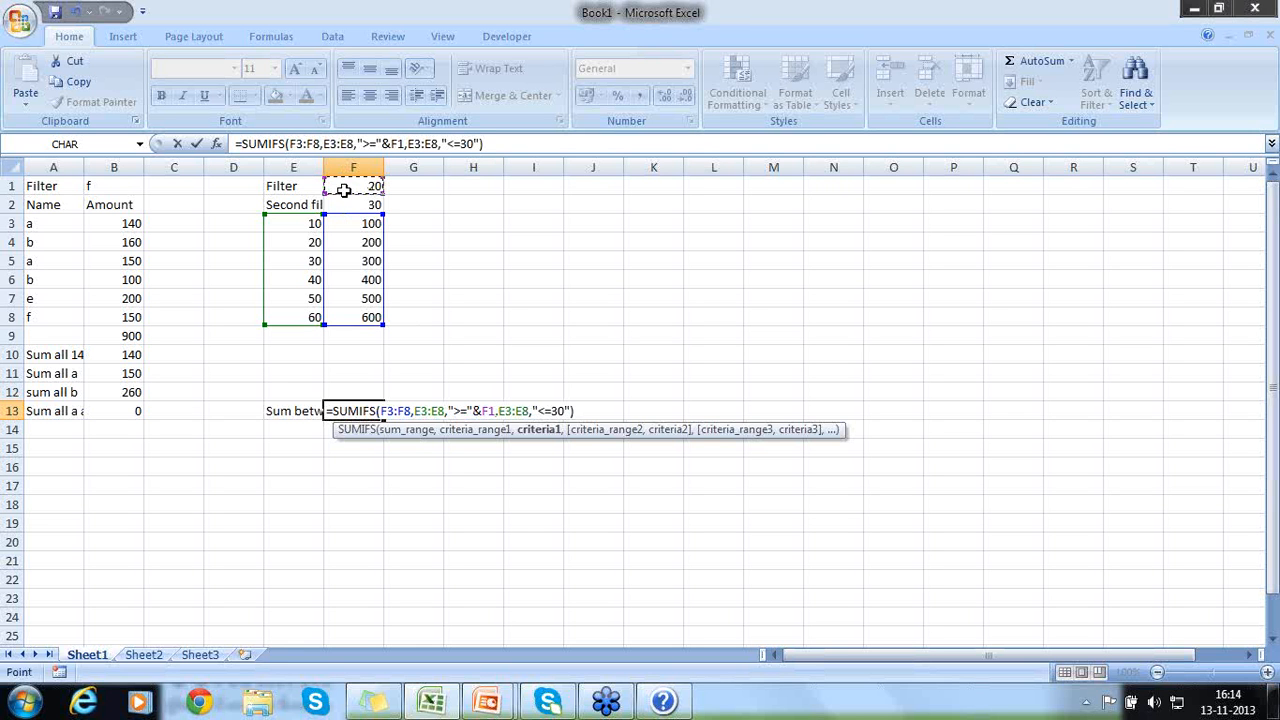
- Replace the fixed 30 in the second criterion of F13's formula with a reference to F2, giving "<="&F2, and commit the formula
left_click(565, 410)
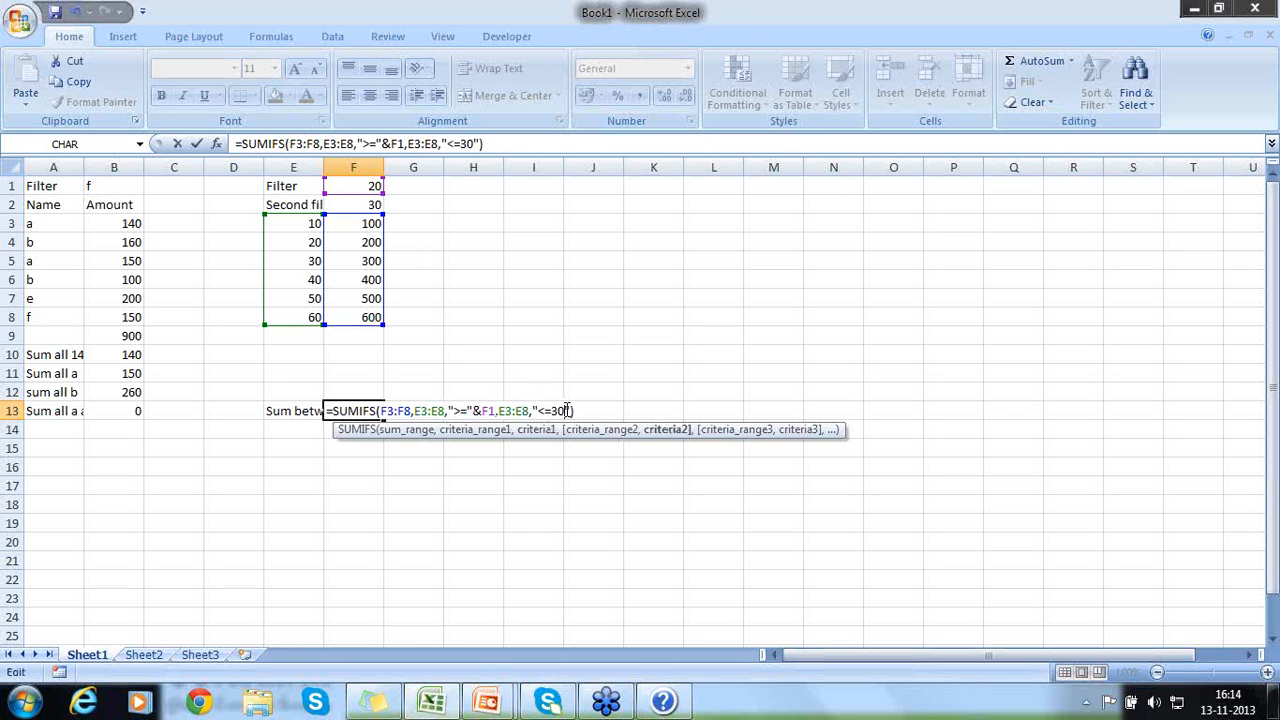
key("BackSpace")
key("BackSpace")
type("&")
left_click(373, 203)
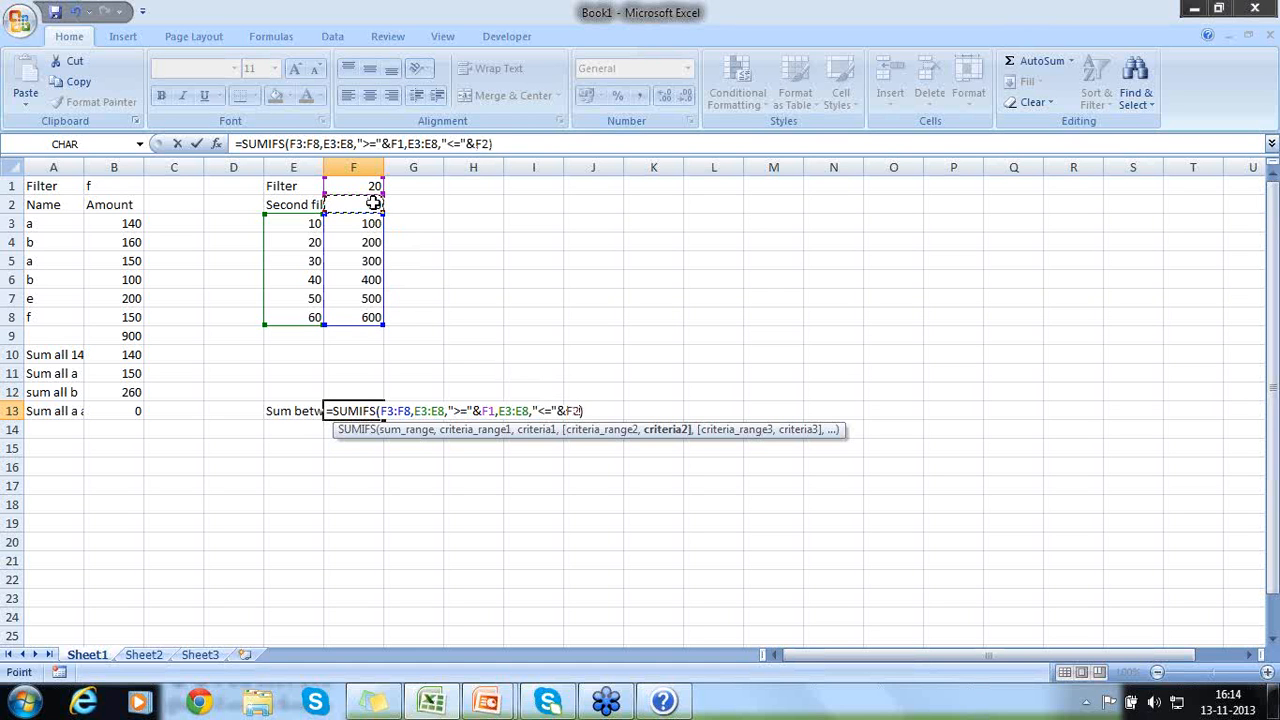
key("Return")
key("Up")
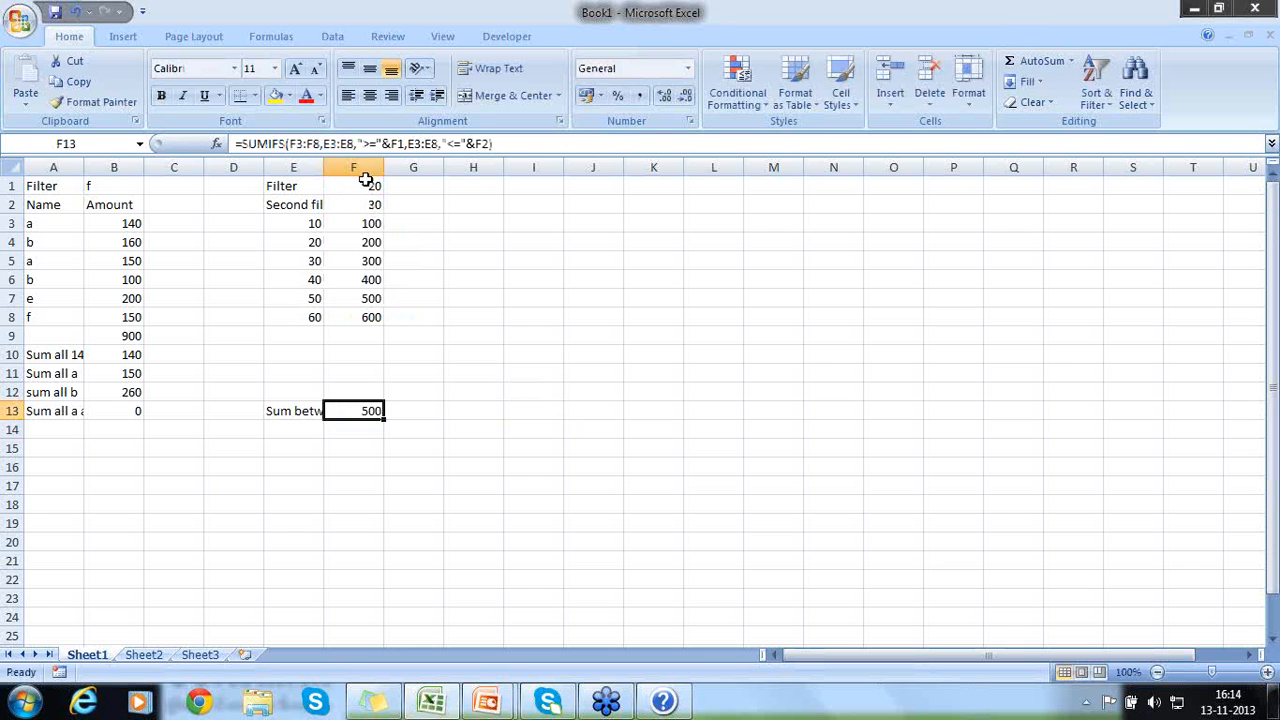
- Set the first filter value in F1 to 10
left_click(366, 186)
type("10")
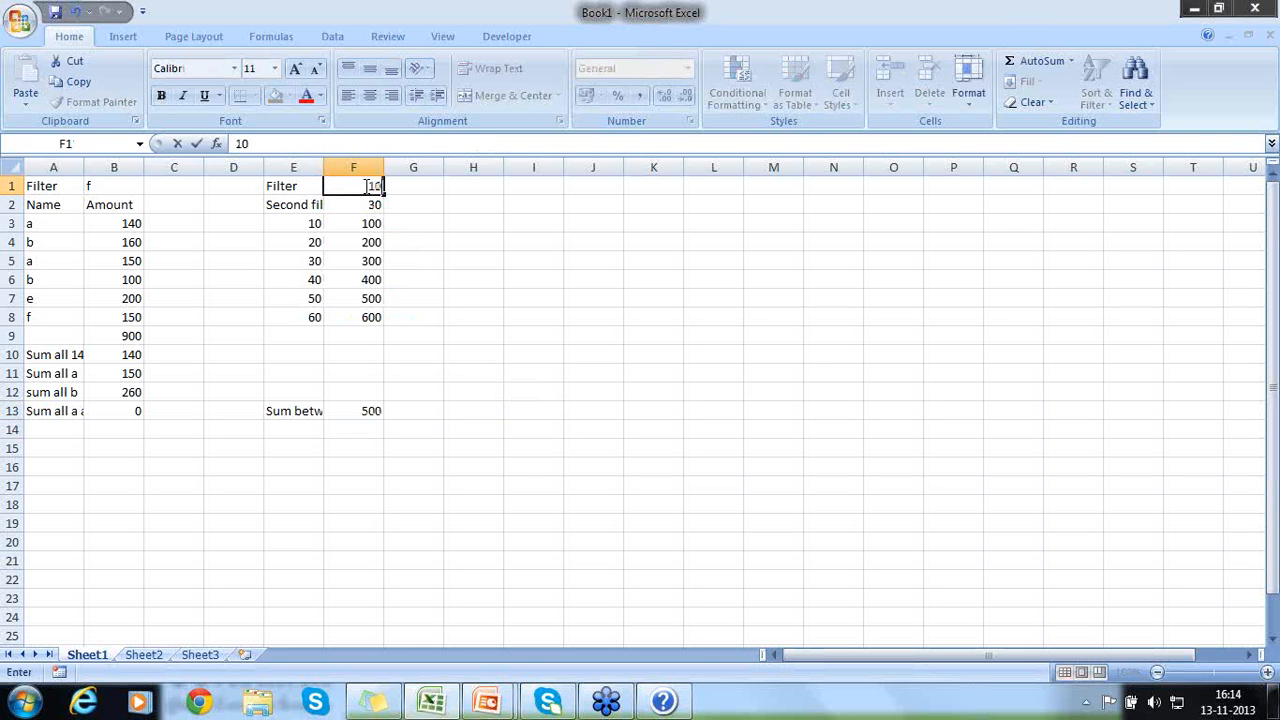
key("Return")
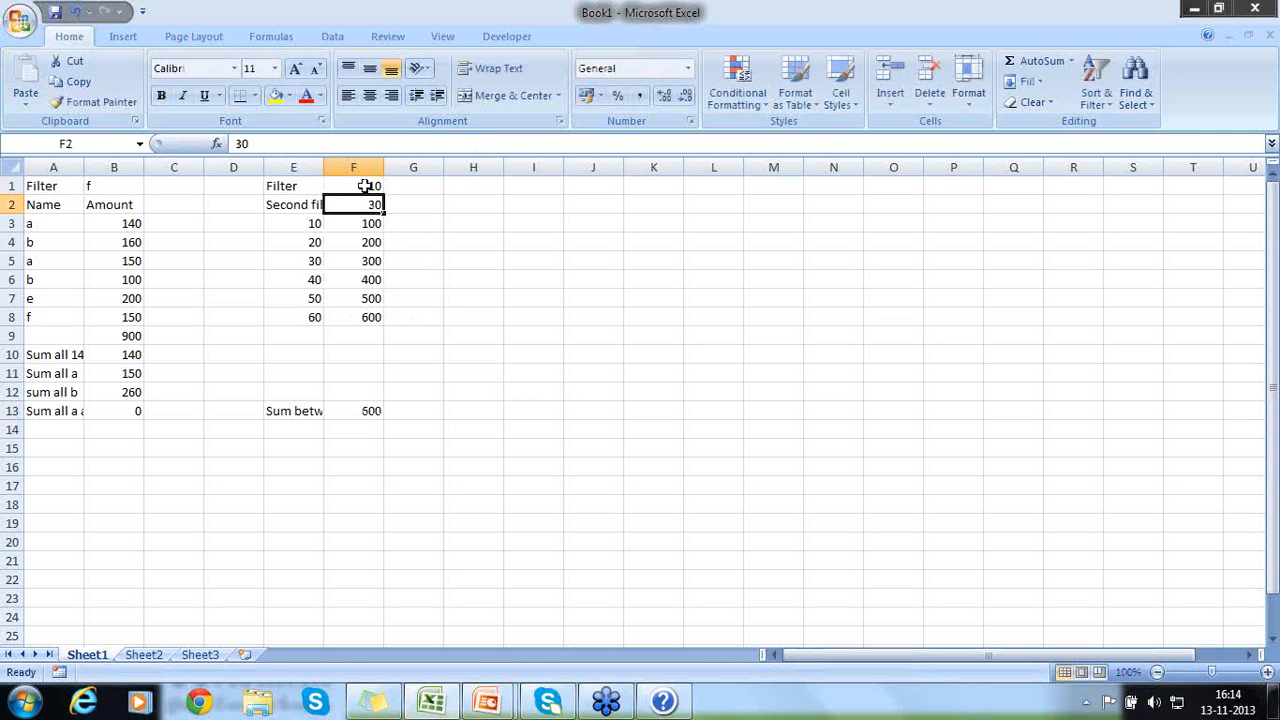
- Set the second filter value in F2 to 60 and check F13 against the sum of F3:F8
type("3")
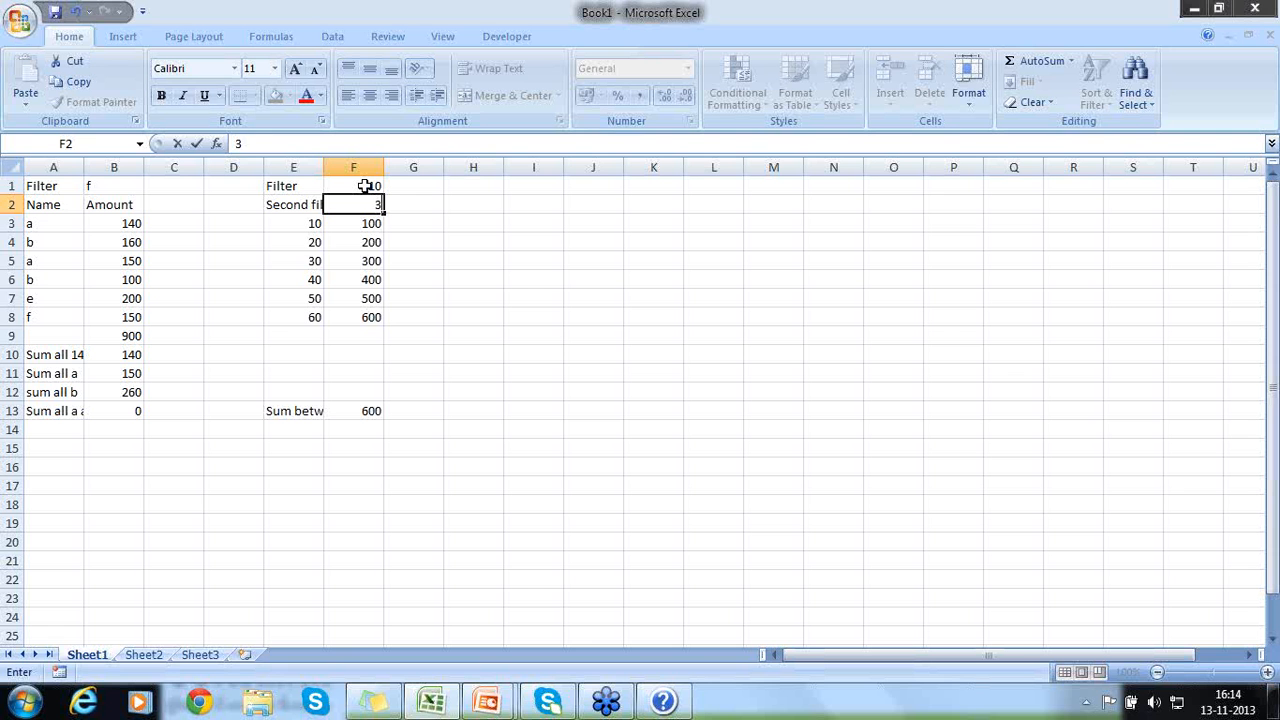
key("BackSpace")
type("0")
key("BackSpace")
key("BackSpace")
type("60")
key("Return")
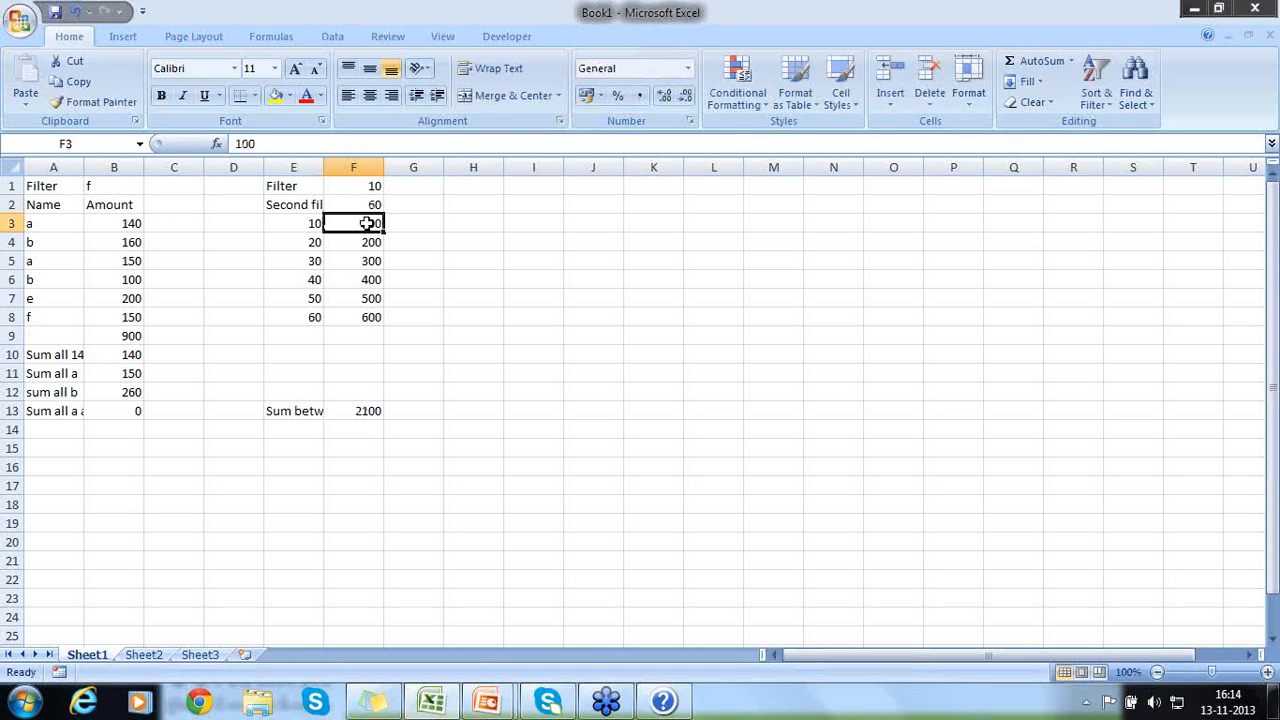
left_click_drag(366, 222, 362, 315)
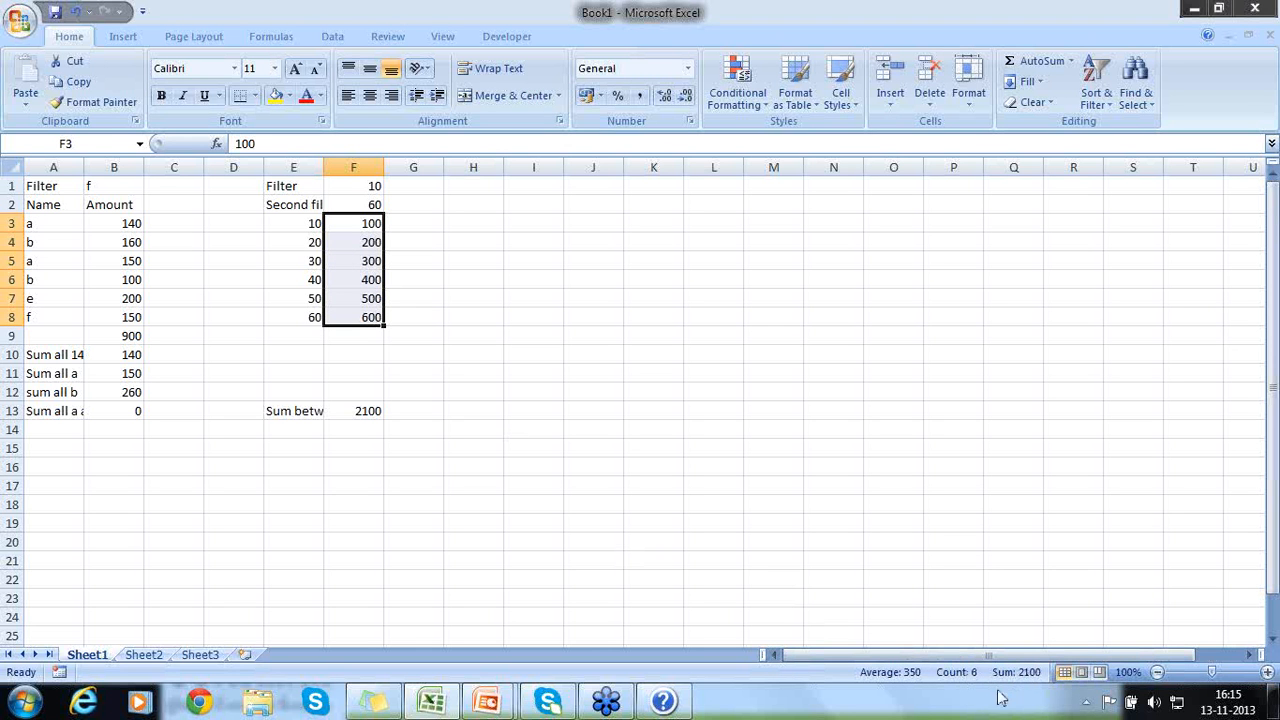
left_click(349, 335)
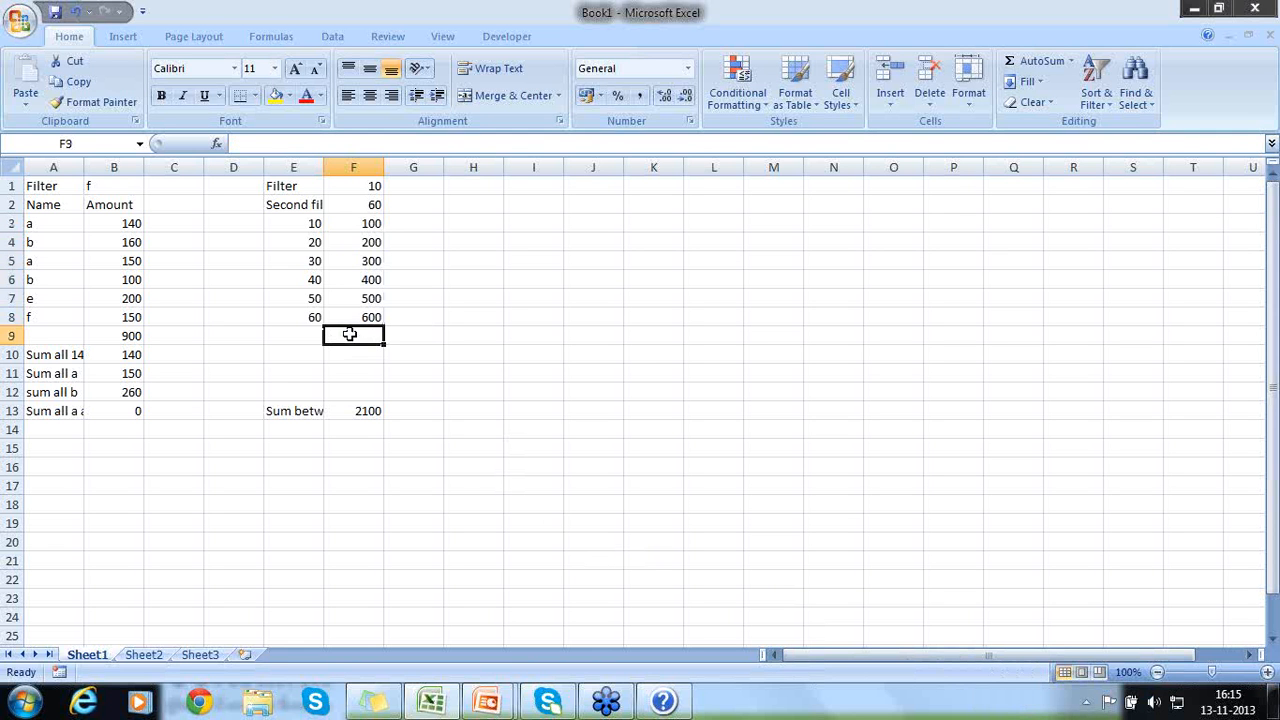
- Set the second filter value in F2 to 50 and check F13 against the sum of F3:F7
left_click(366, 203)
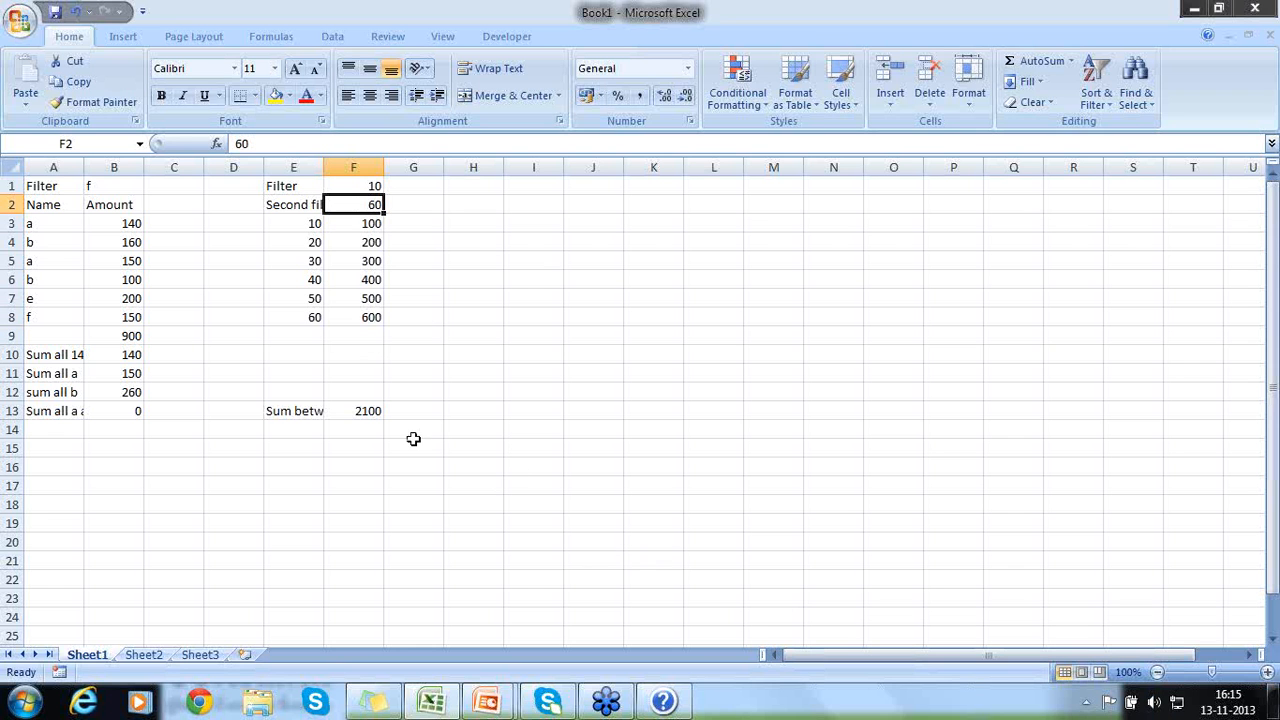
type("50")
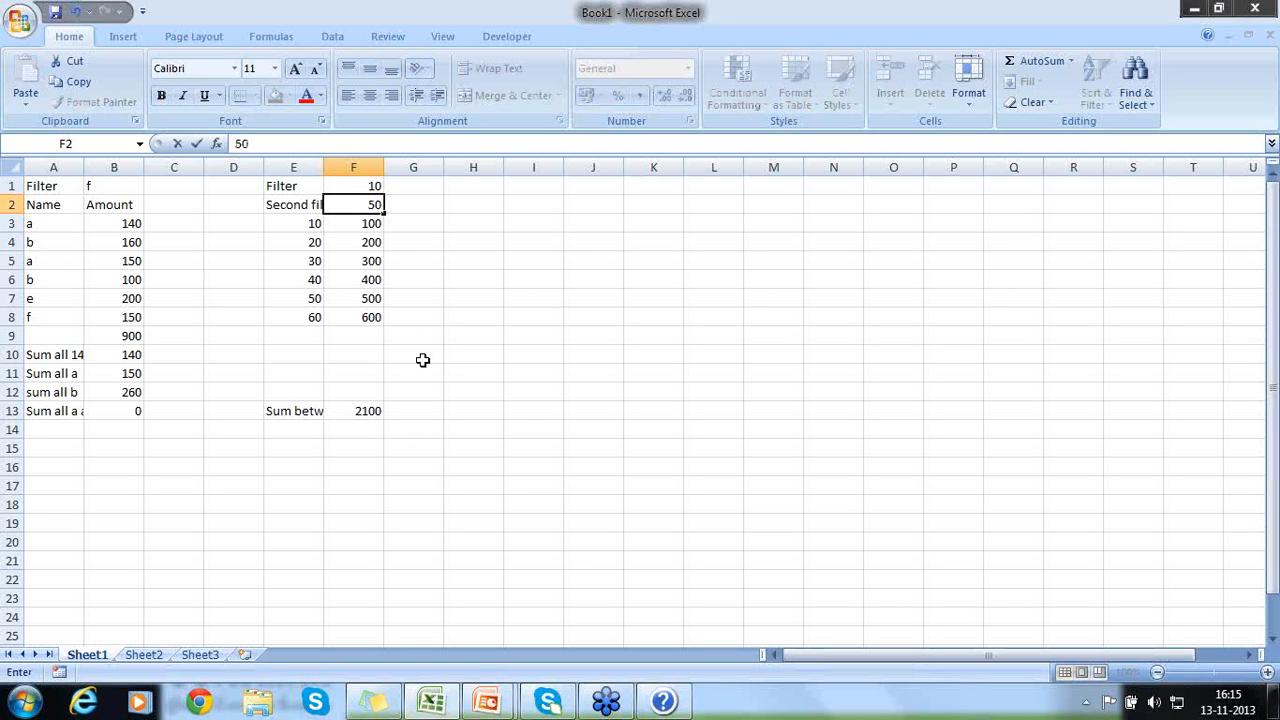
key("Return")
left_click_drag(362, 221, 362, 296)
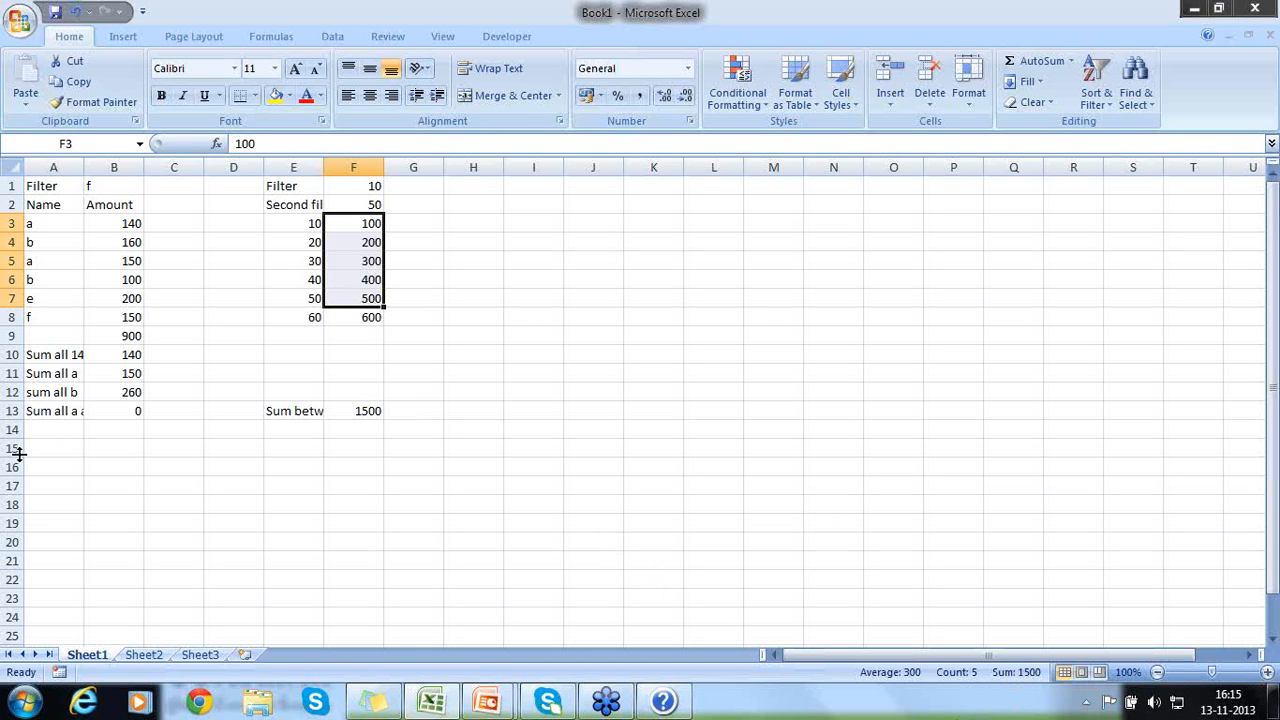
- Review the label in A13, the names in A3:A8 and the label in E13
left_click(50, 416)
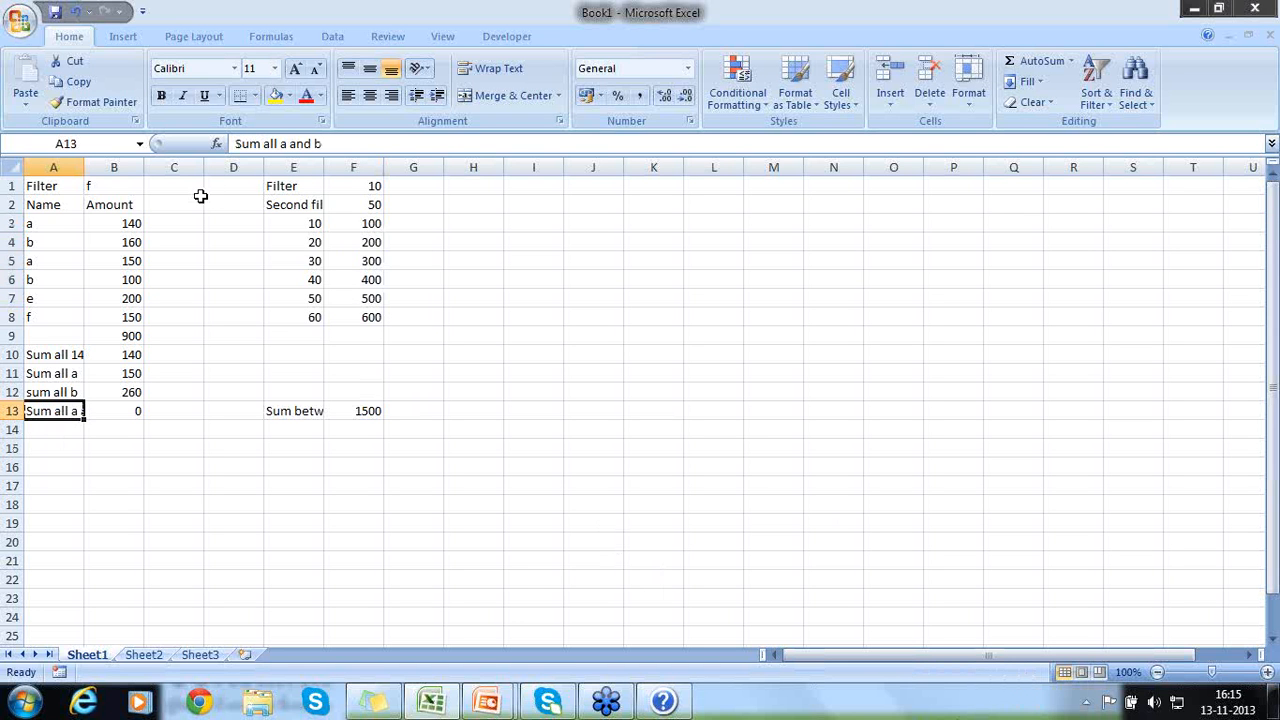
left_click_drag(62, 221, 50, 315)
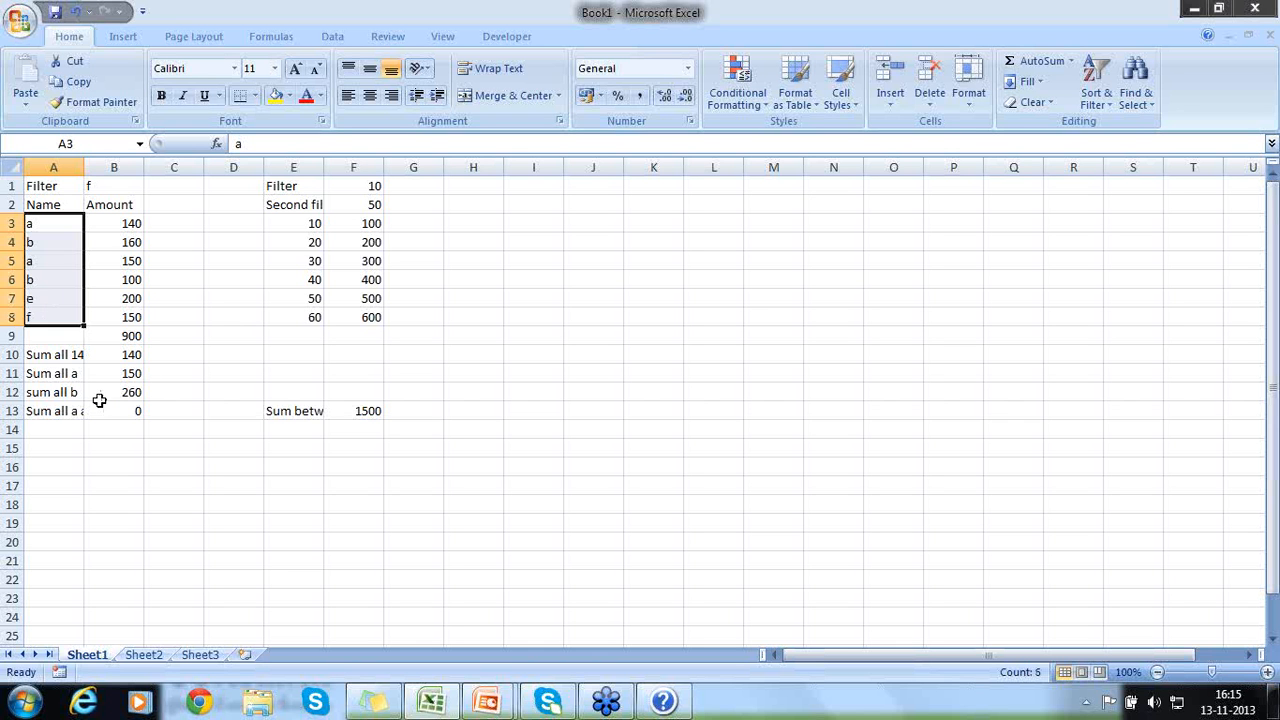
left_click(309, 415)
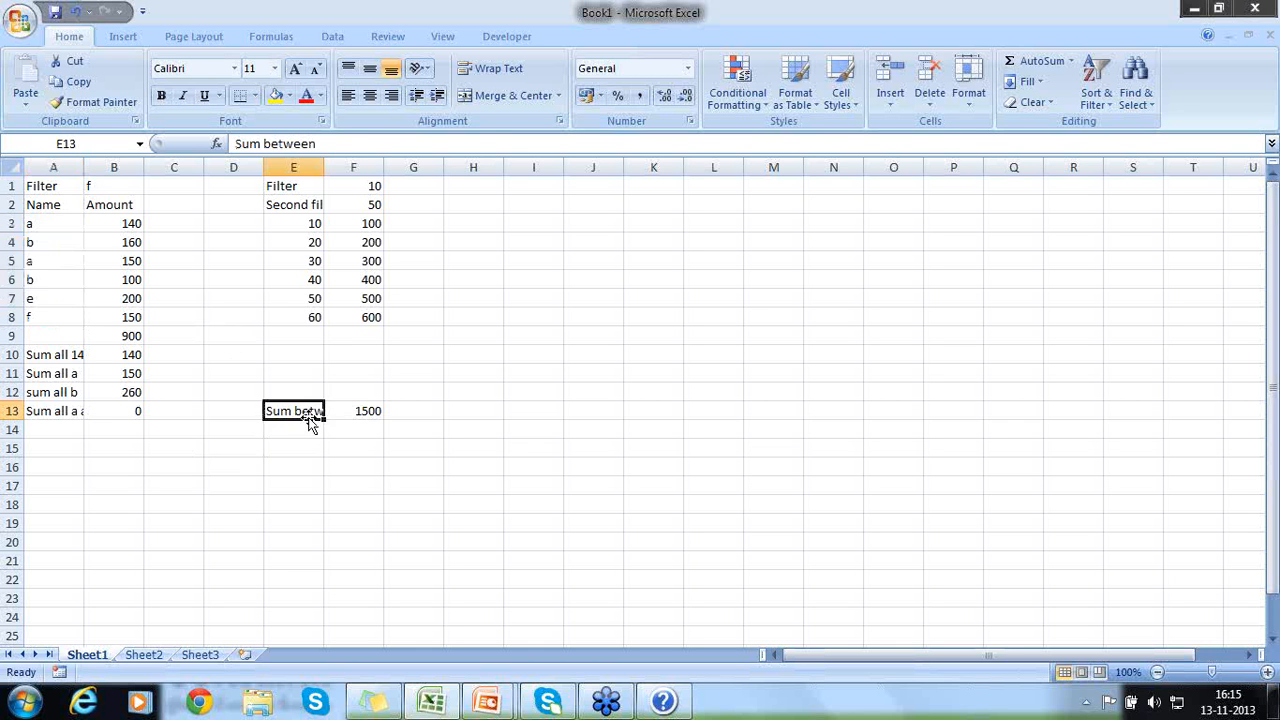
- Review the numbers in E3:E8 and the amounts in F3:F8, comparing E4:E6 with F4:F6
scroll(309, 415, "right", 1)
left_click(303, 411)
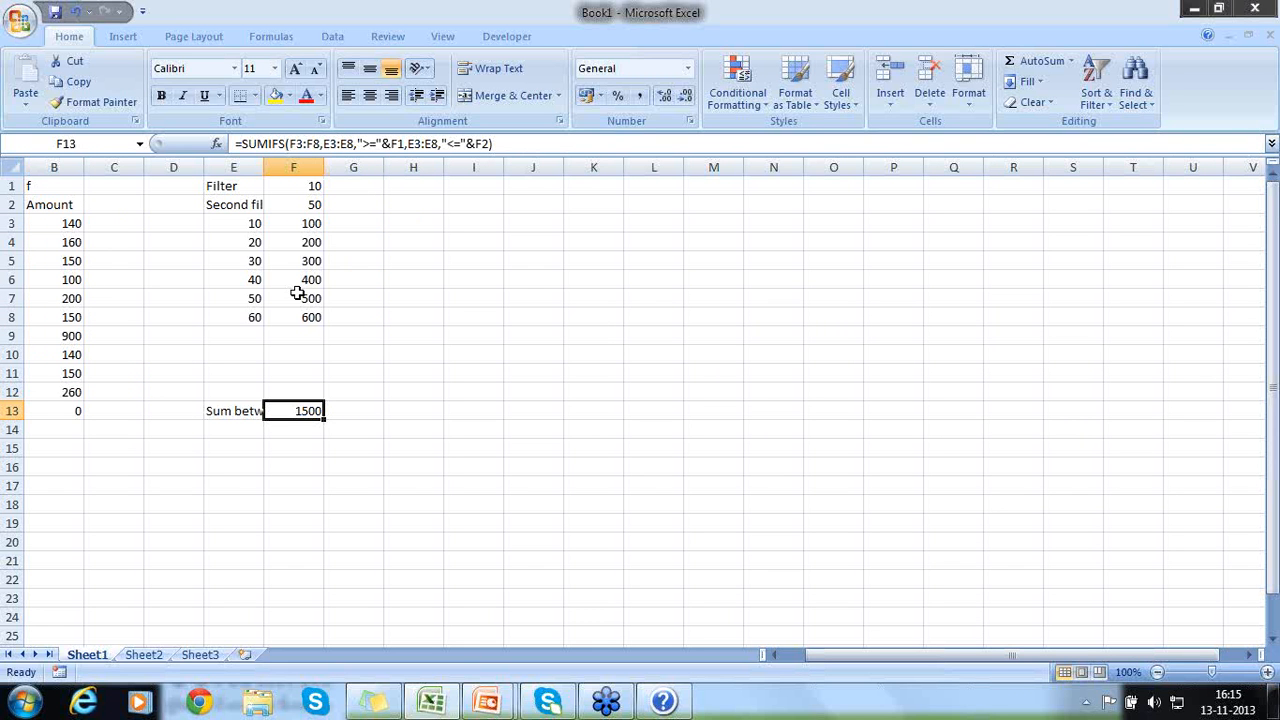
key("Home")
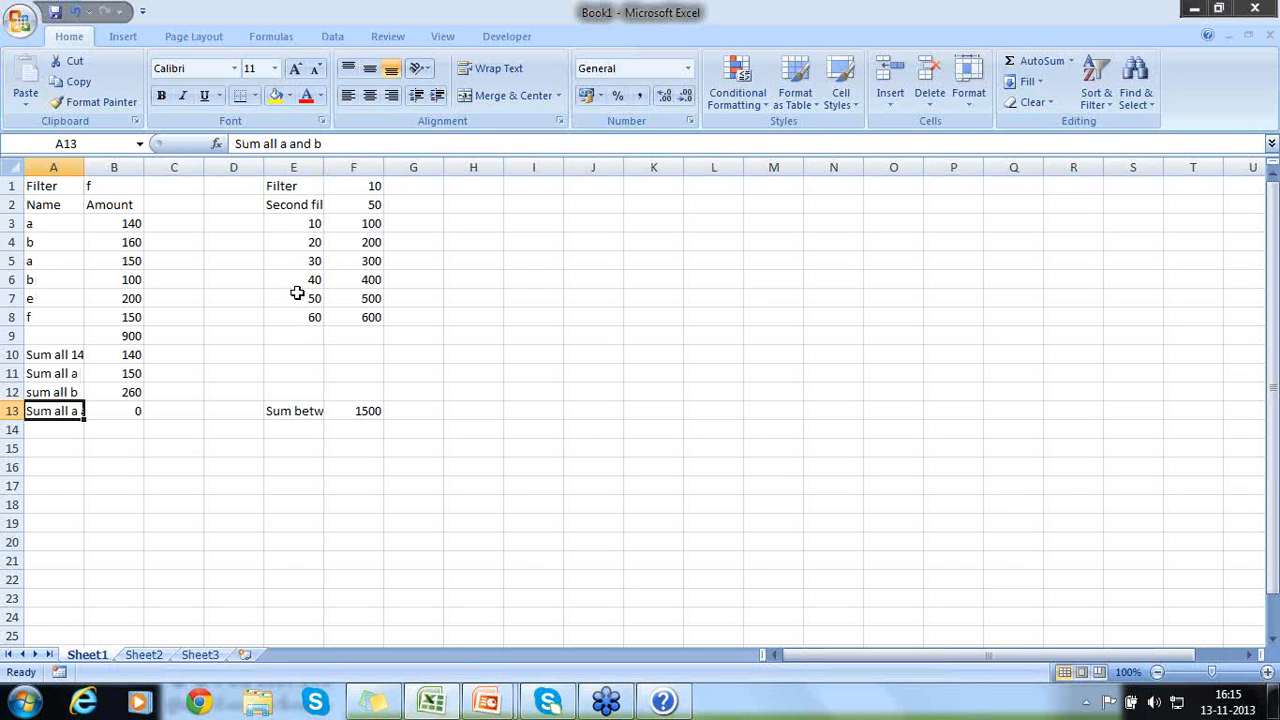
double_click(293, 226)
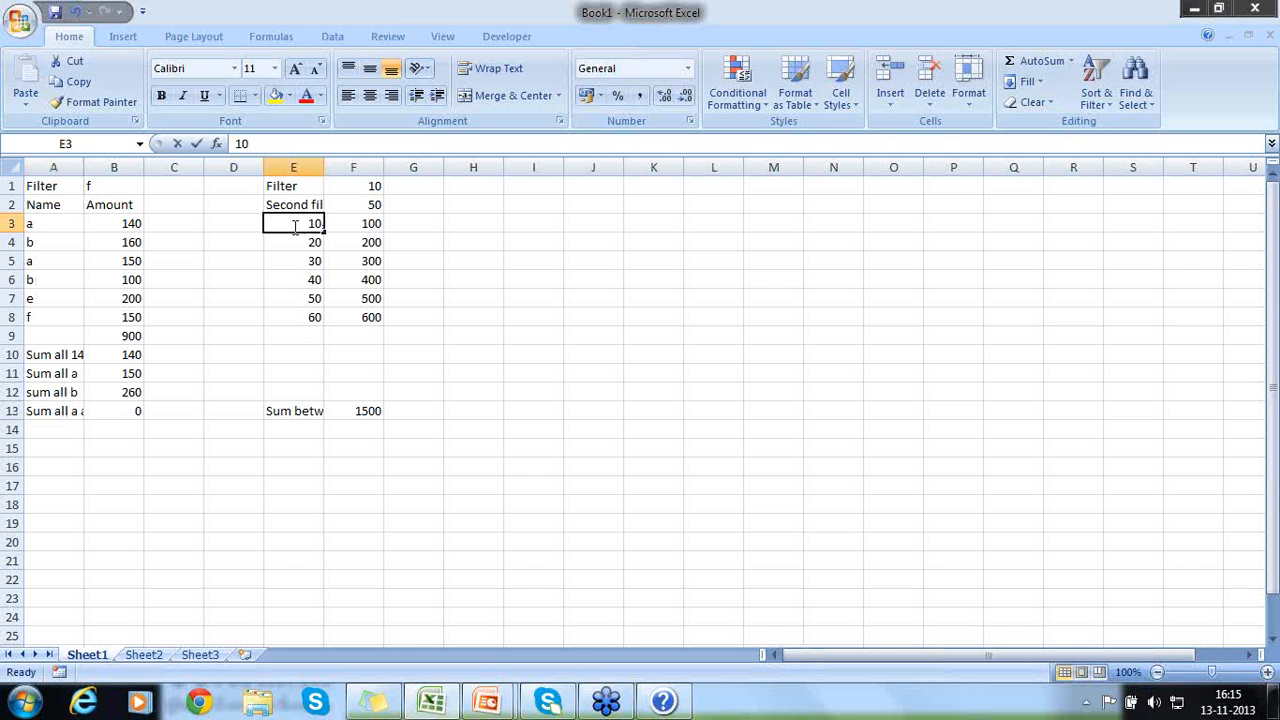
left_click_drag(293, 226, 286, 249)
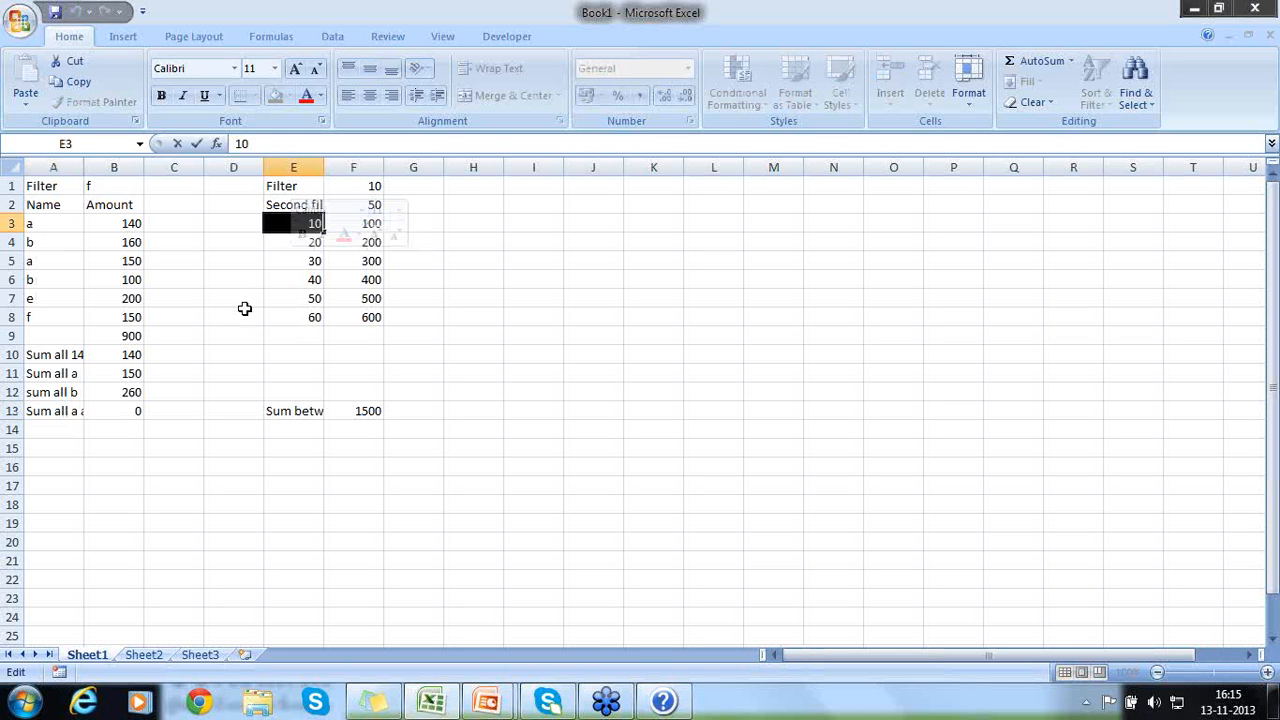
key("Escape")
left_click(328, 215)
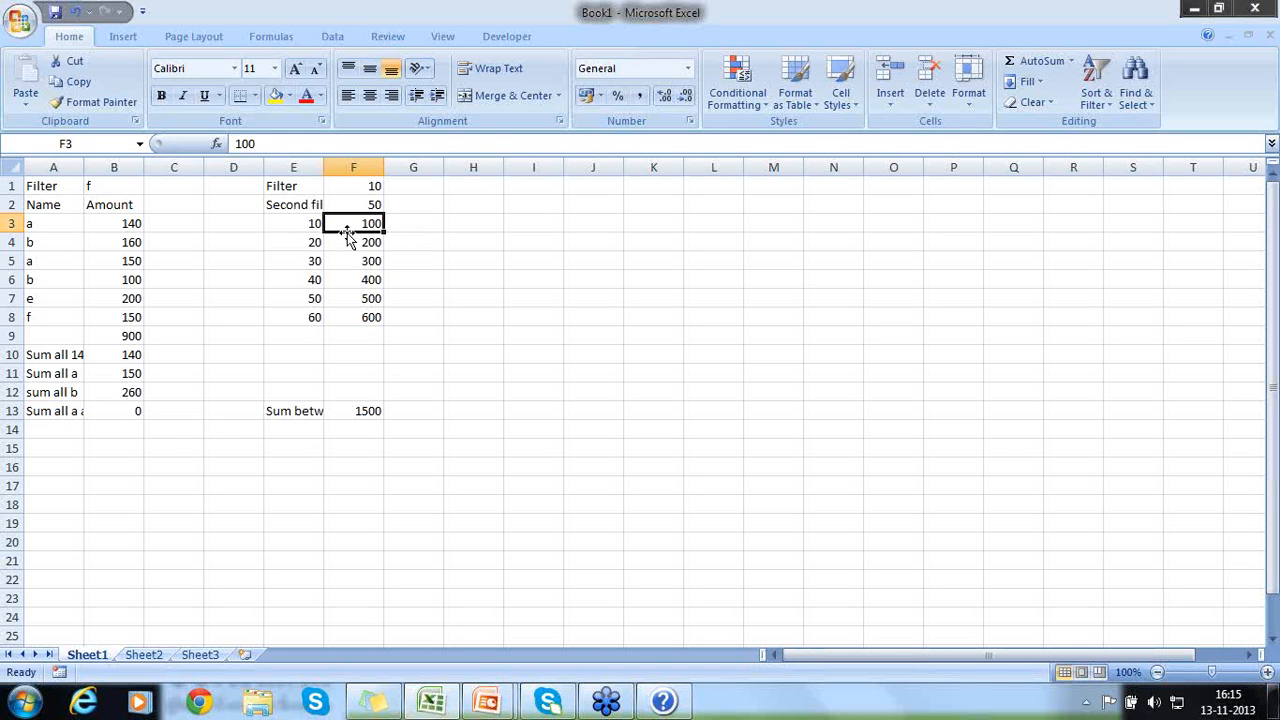
left_click_drag(345, 226, 355, 310)
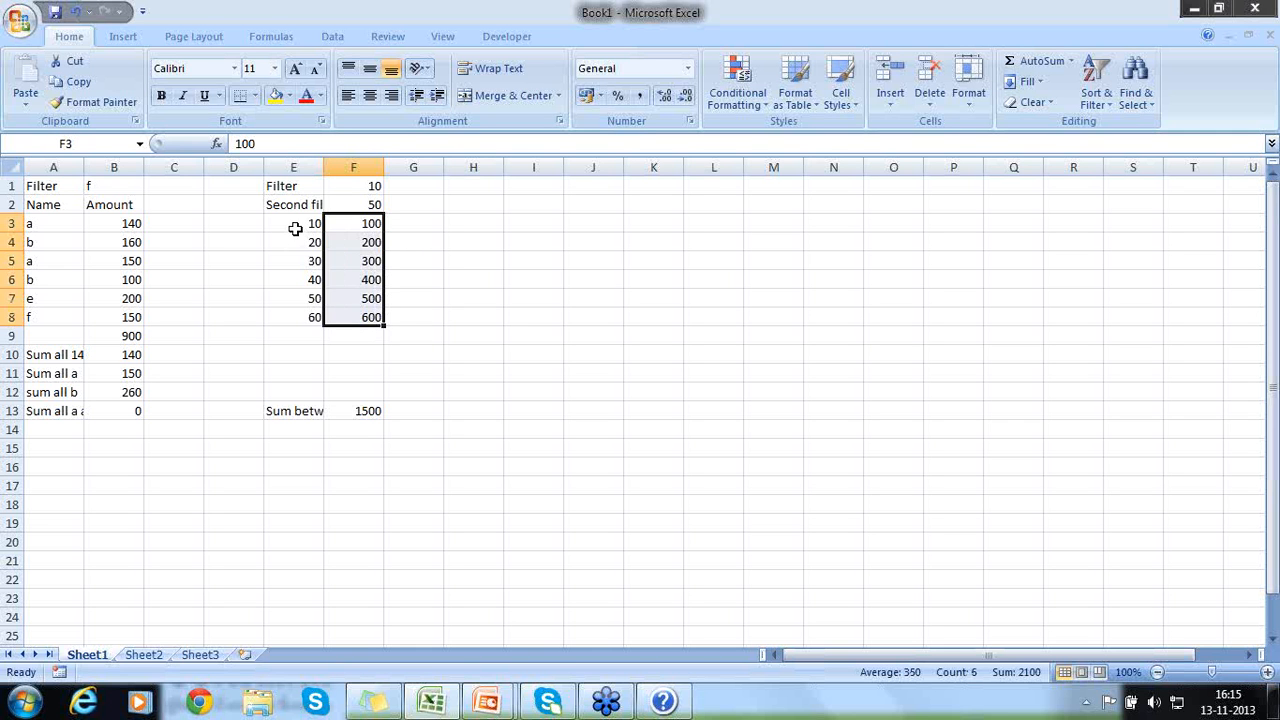
left_click_drag(296, 245, 296, 277)
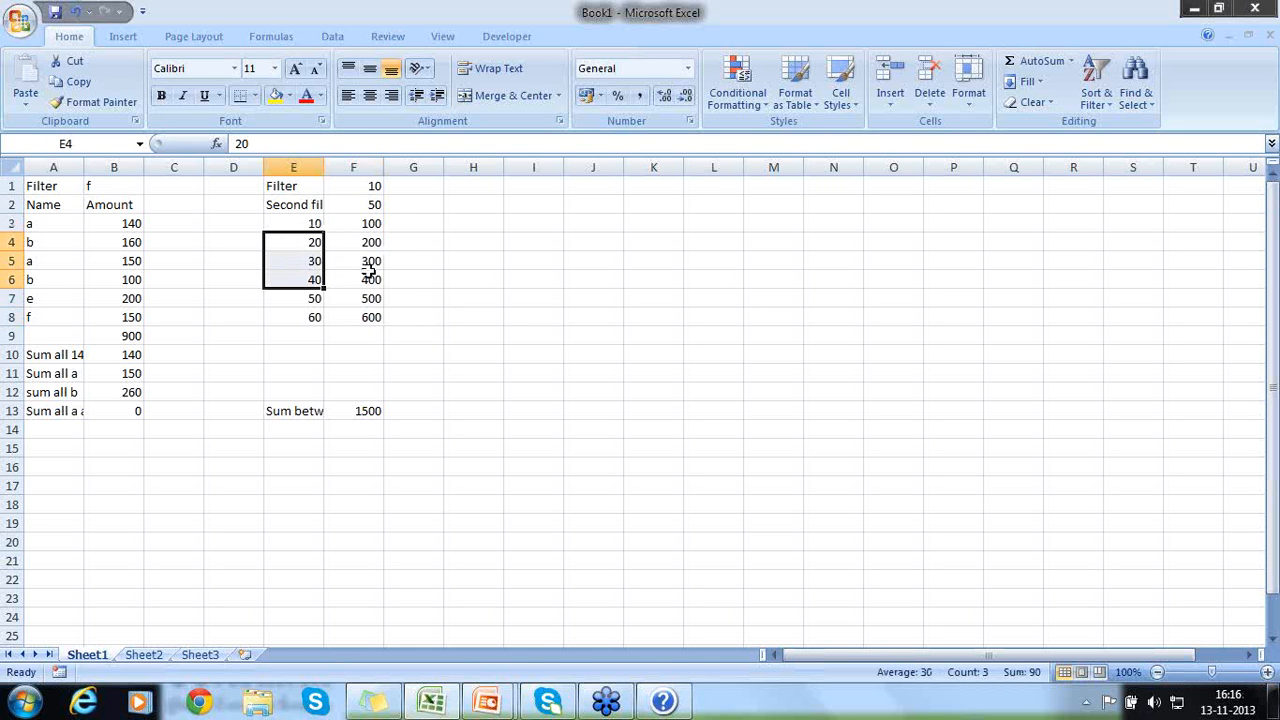
left_click_drag(369, 243, 370, 270)
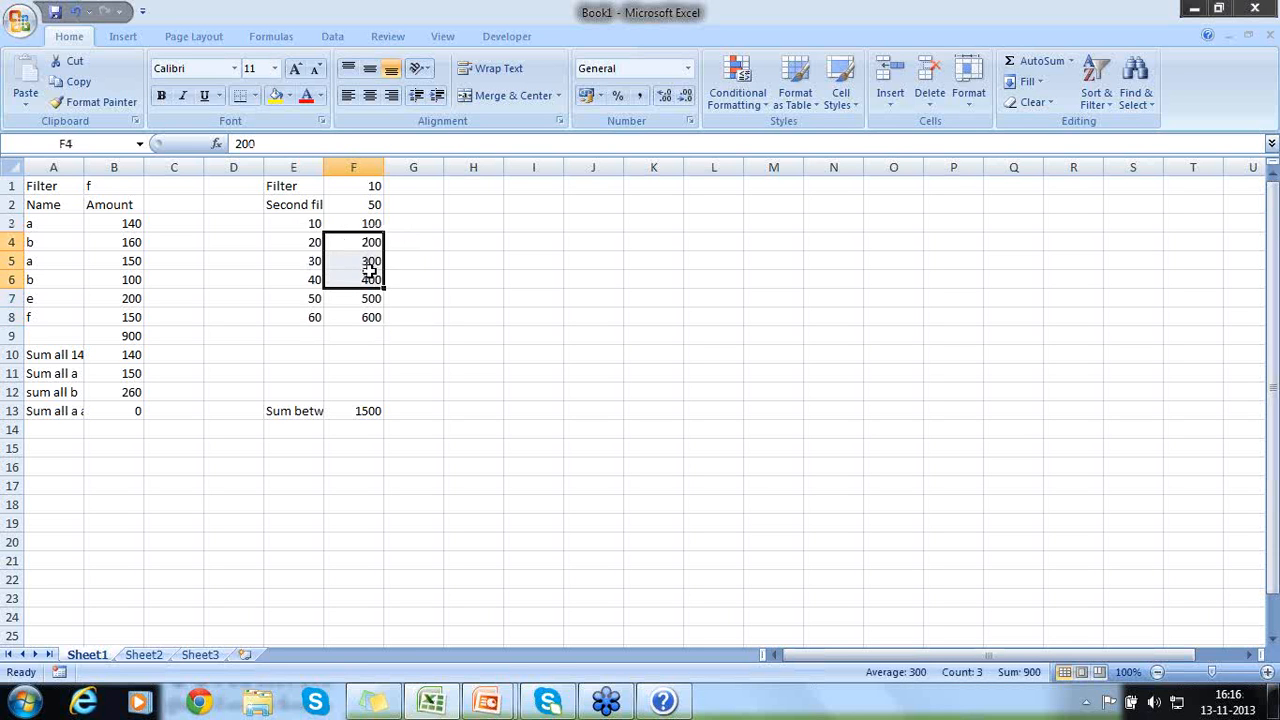
left_click_drag(294, 246, 287, 274)
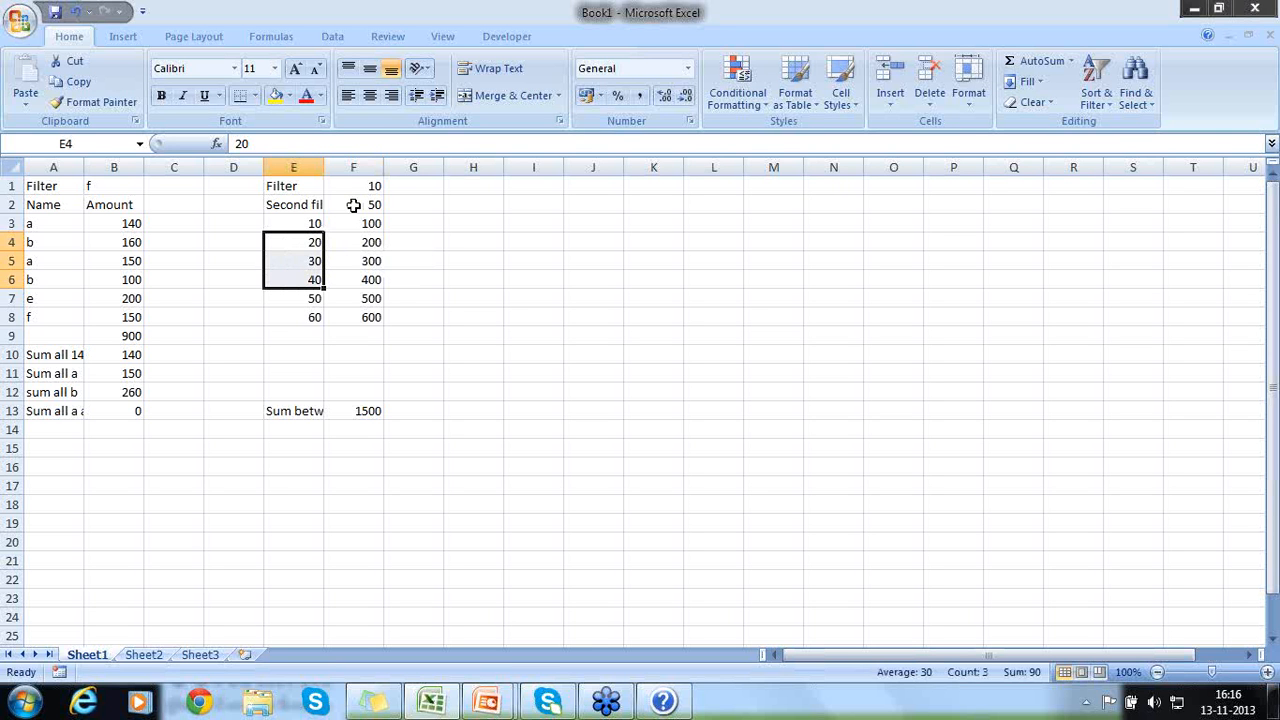
- Examine the SUMIFS formula in F13: its sum range F3:F8, criteria range E3:E8 and first criterion ">="&F1
left_click(329, 410)
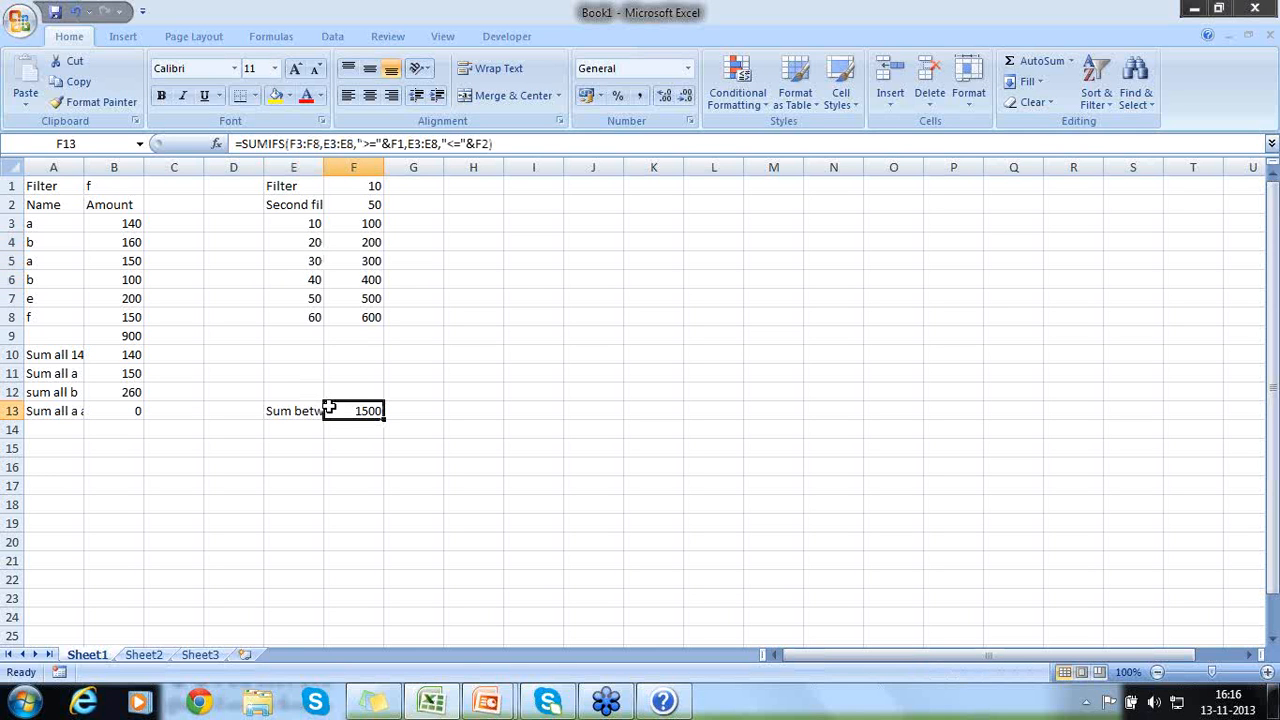
left_click(291, 144)
left_click_drag(291, 144, 320, 144)
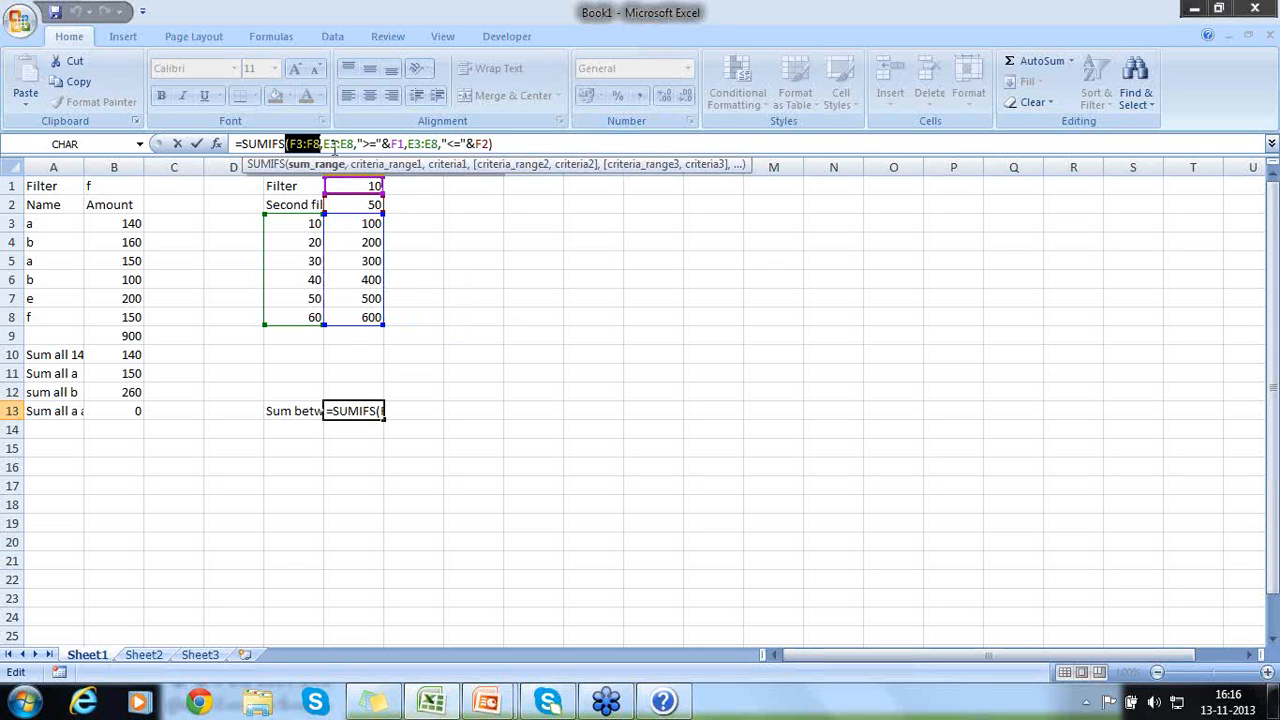
left_click_drag(323, 143, 354, 143)
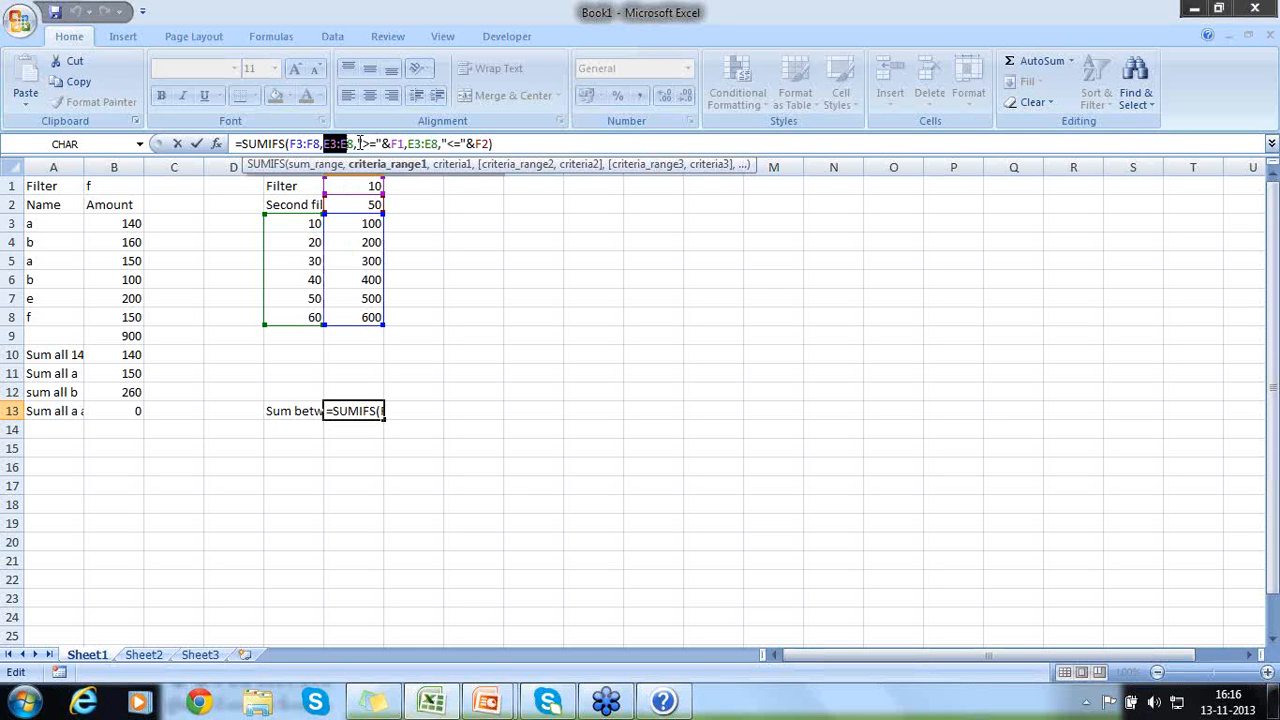
left_click_drag(358, 143, 398, 143)
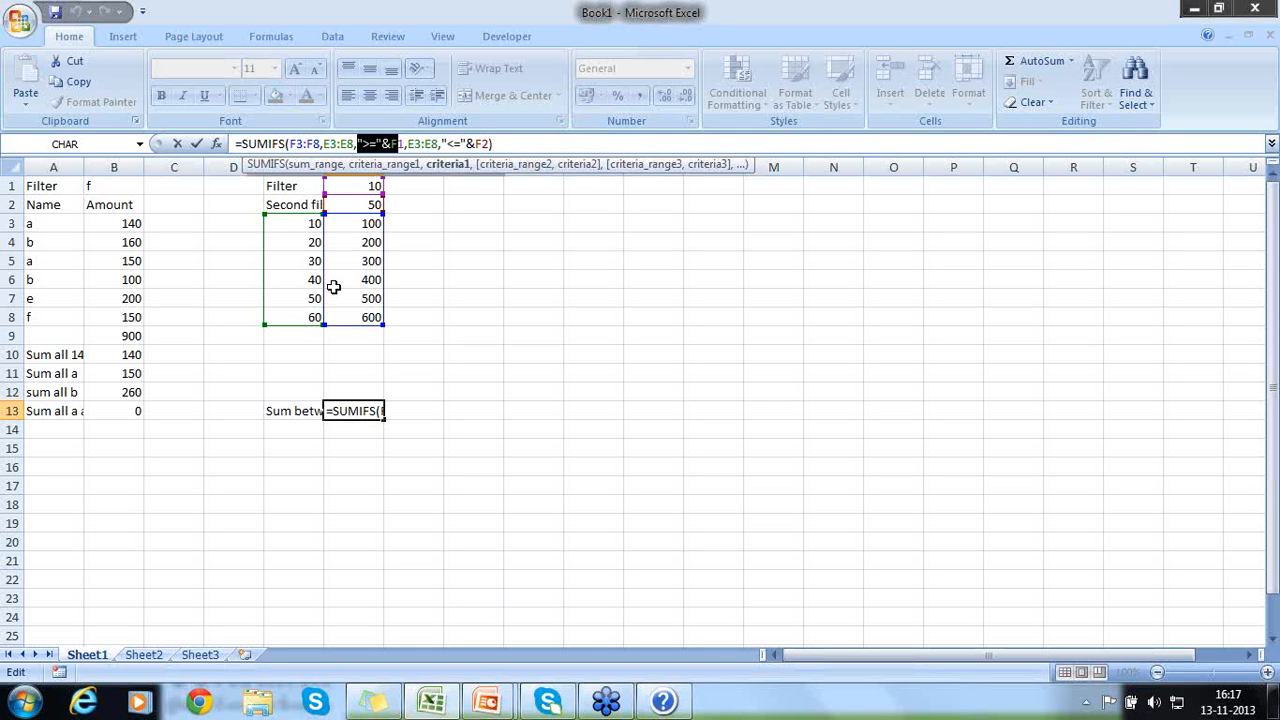
left_click(365, 411)
left_click(393, 518)
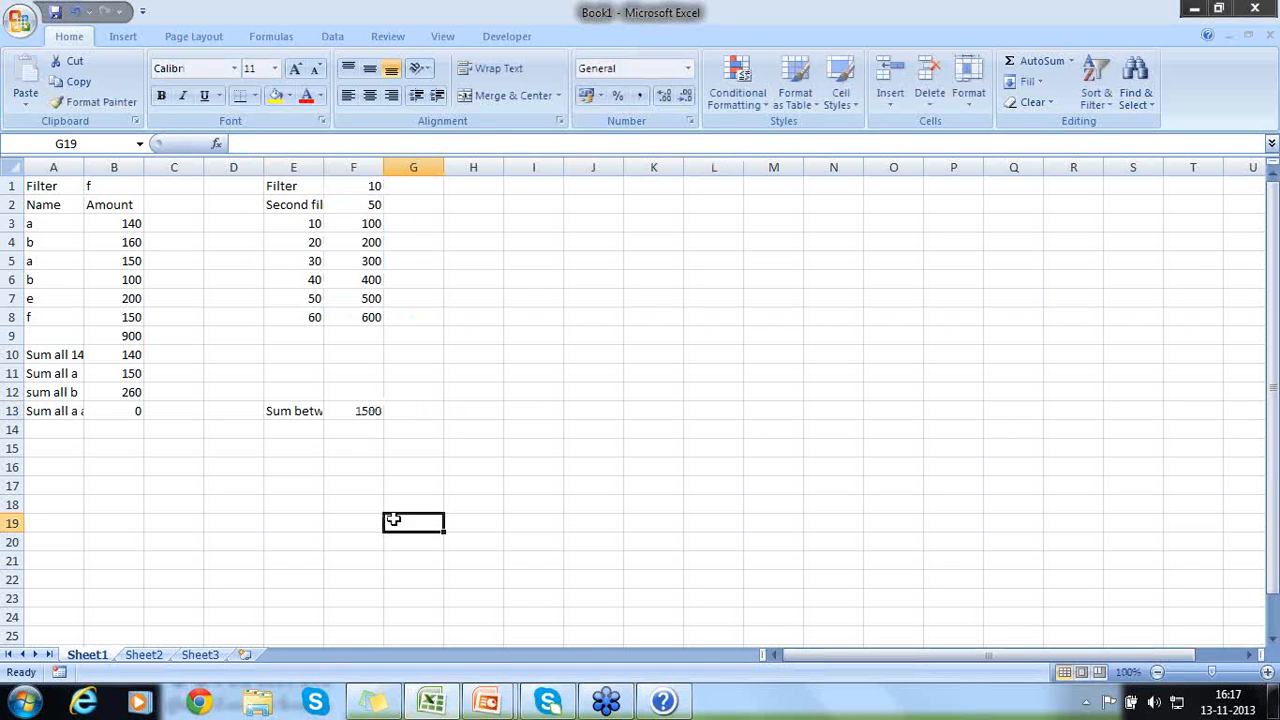
left_click(354, 412)
double_click(354, 412)
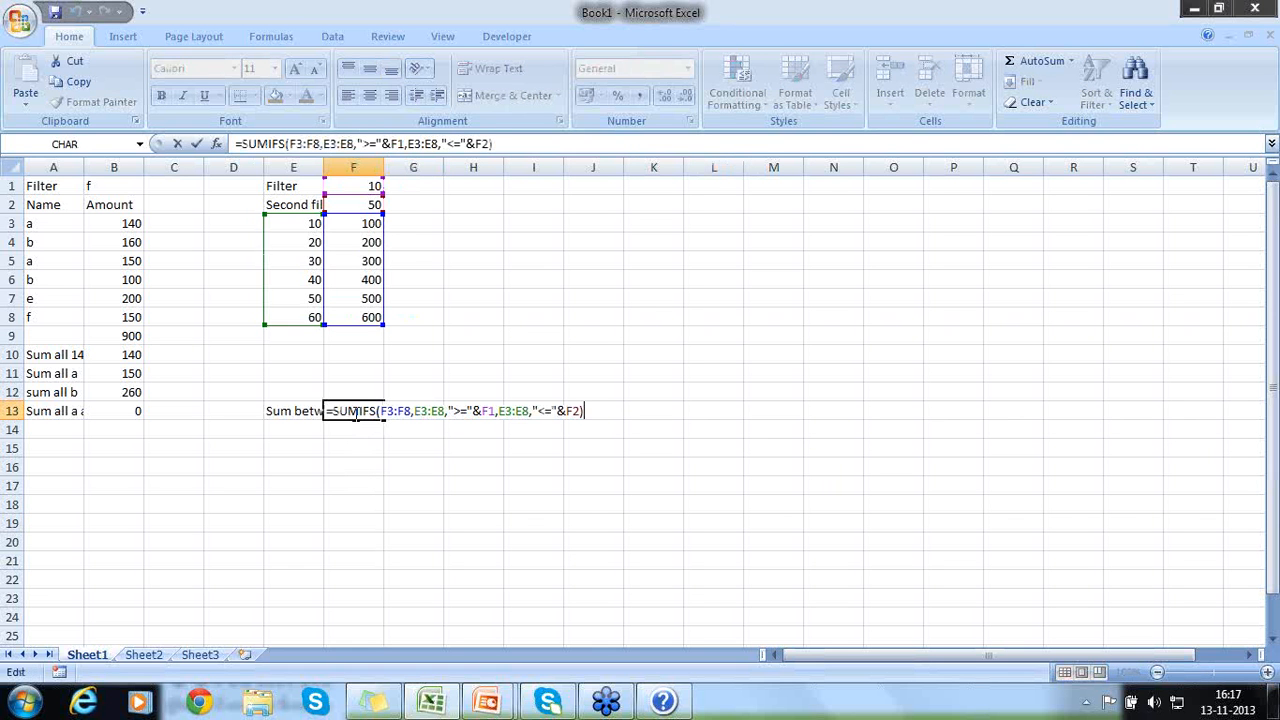
- Set the first filter value in F1 to 10 and the second filter value in F2 to 20
left_click(352, 186)
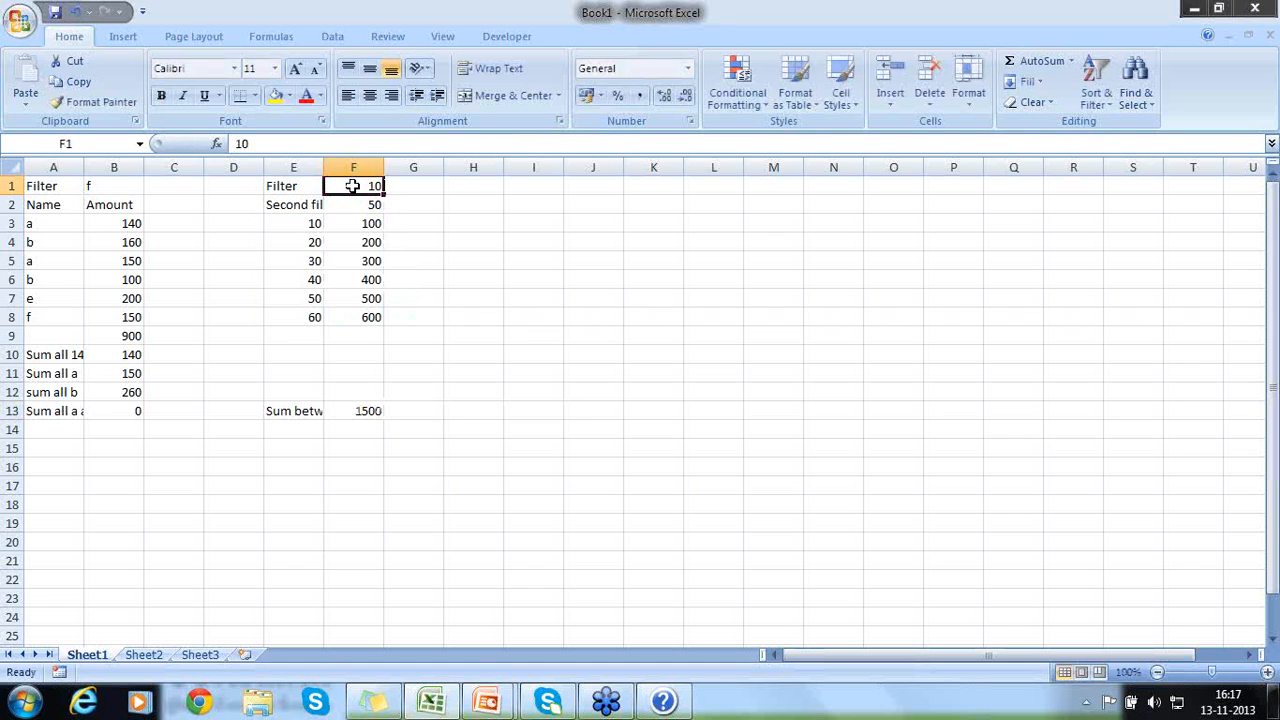
type("10")
key("Return")
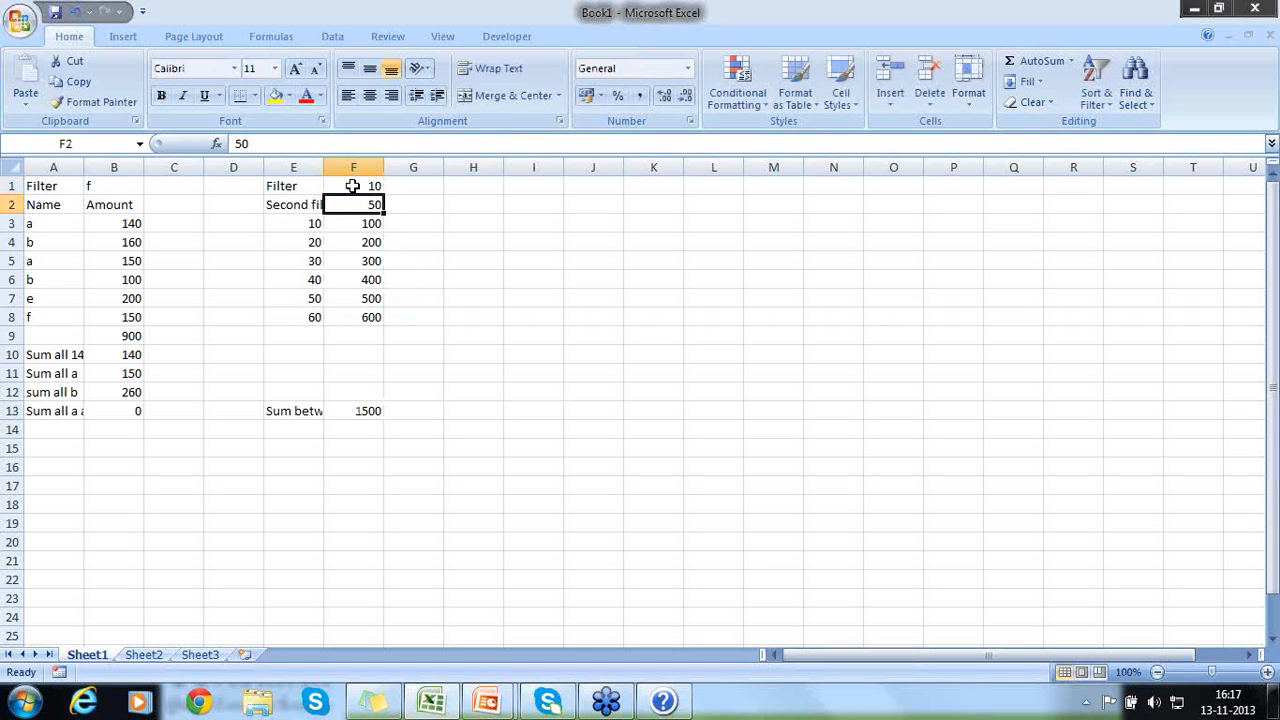
type("20")
key("Return")
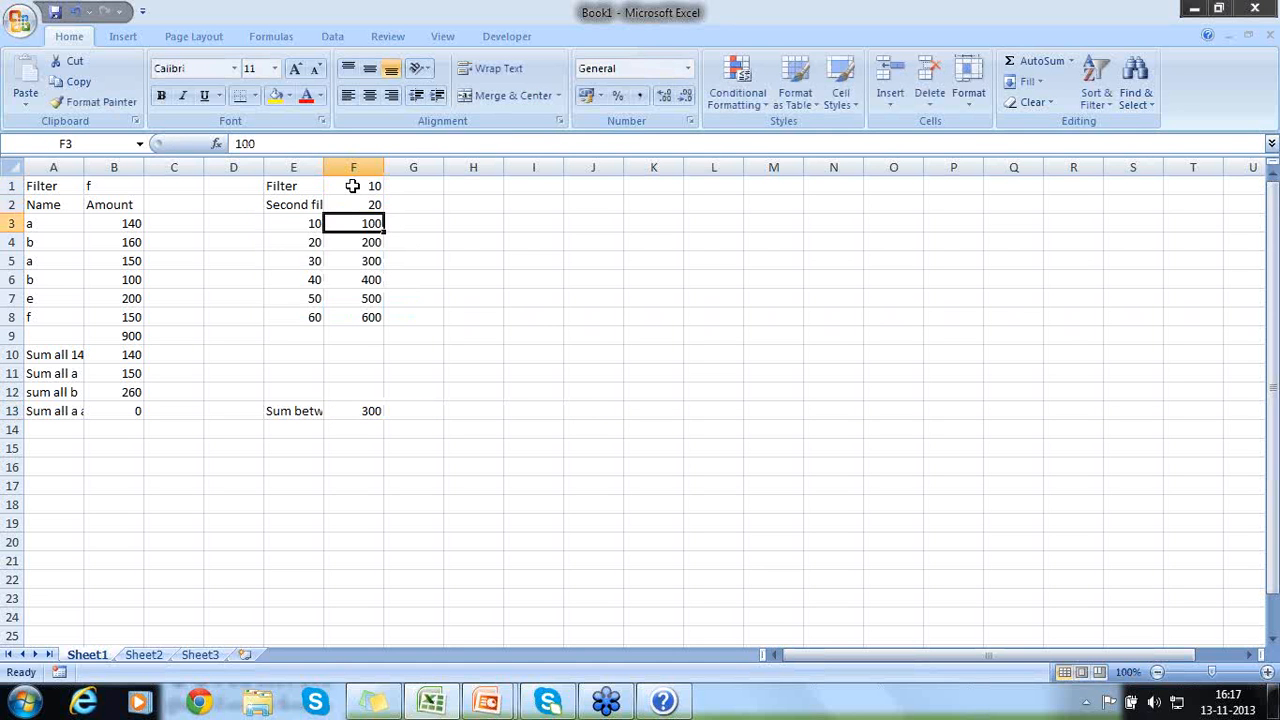
- Enter a second pair of filter limits beside the first, 40 in G1 and 50 in G2
key("Up")
key("Up")
key("Right")
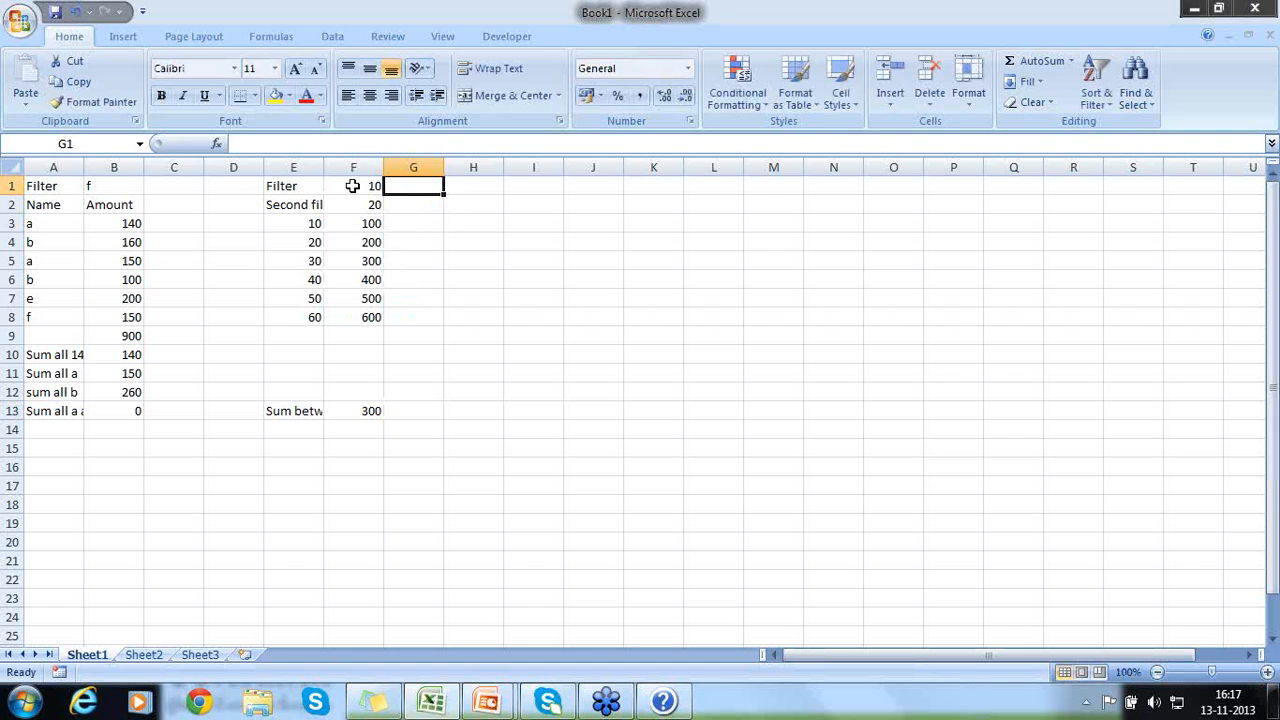
type("40")
key("Return")
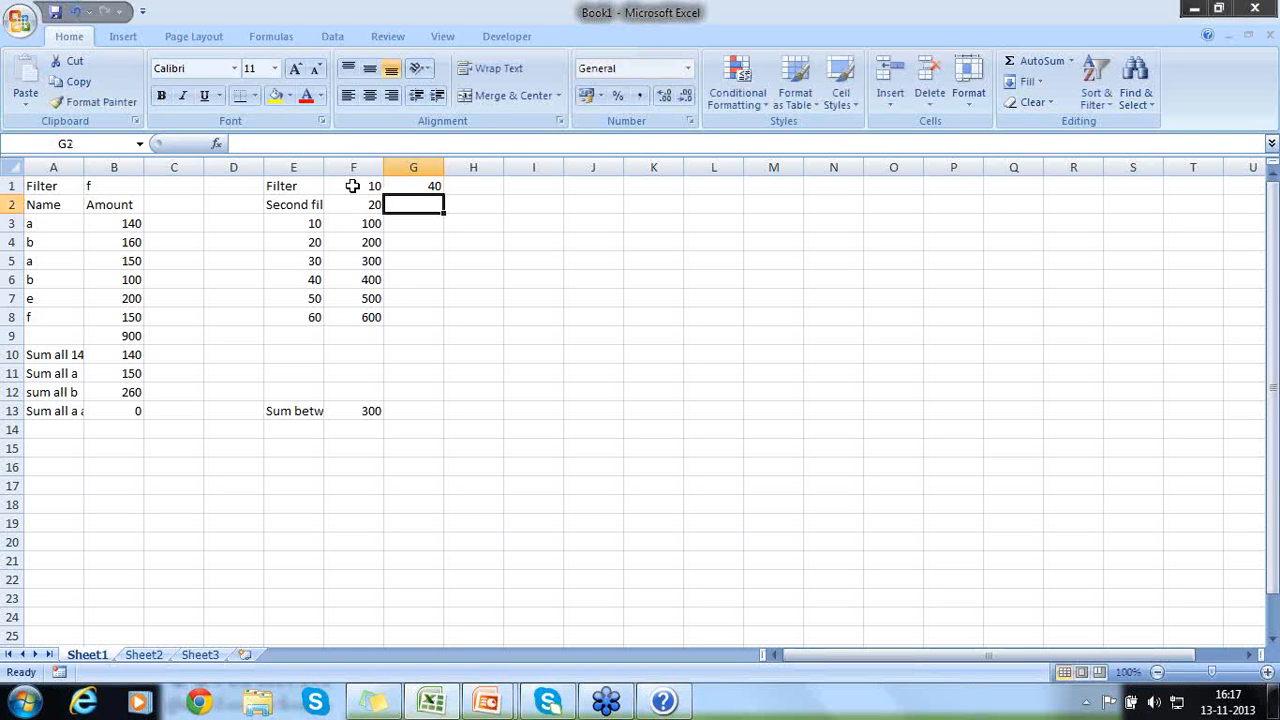
type("50")
key("Return")
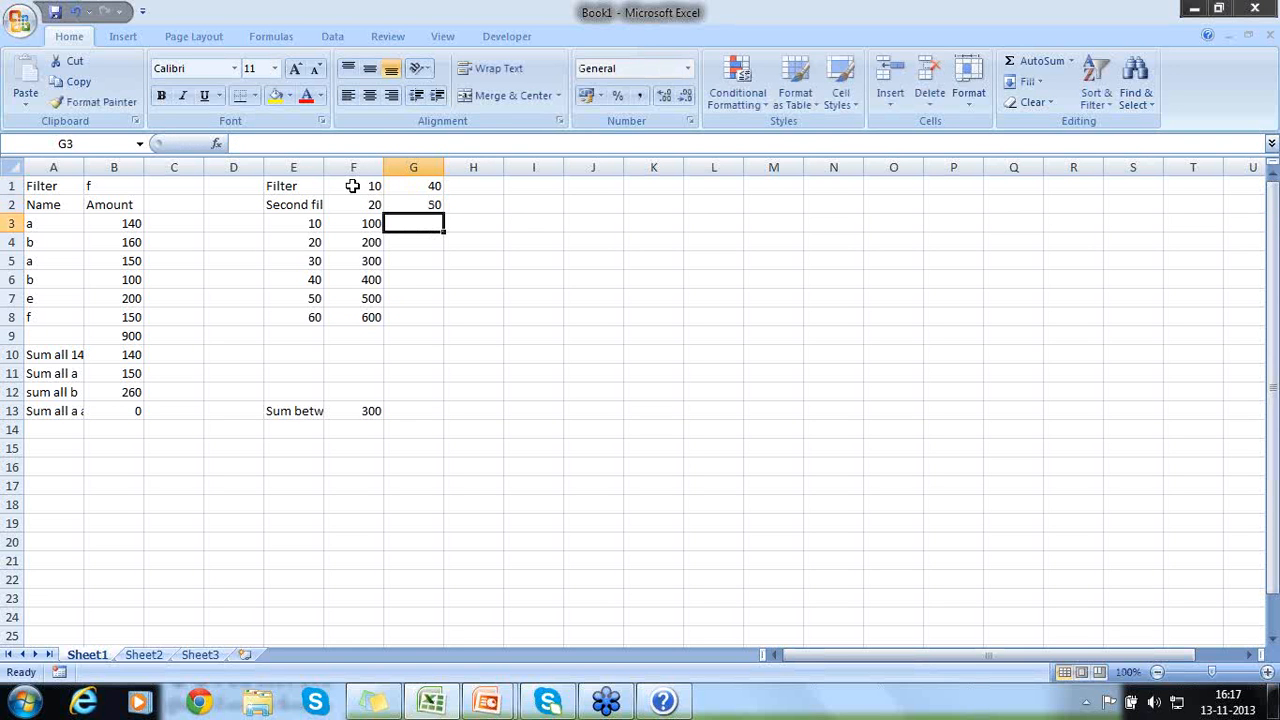
- Append a second SUMIFS to the formula in F13 with a plus sign, using F3:F8 as its sum range
left_click(368, 418)
key("F2")
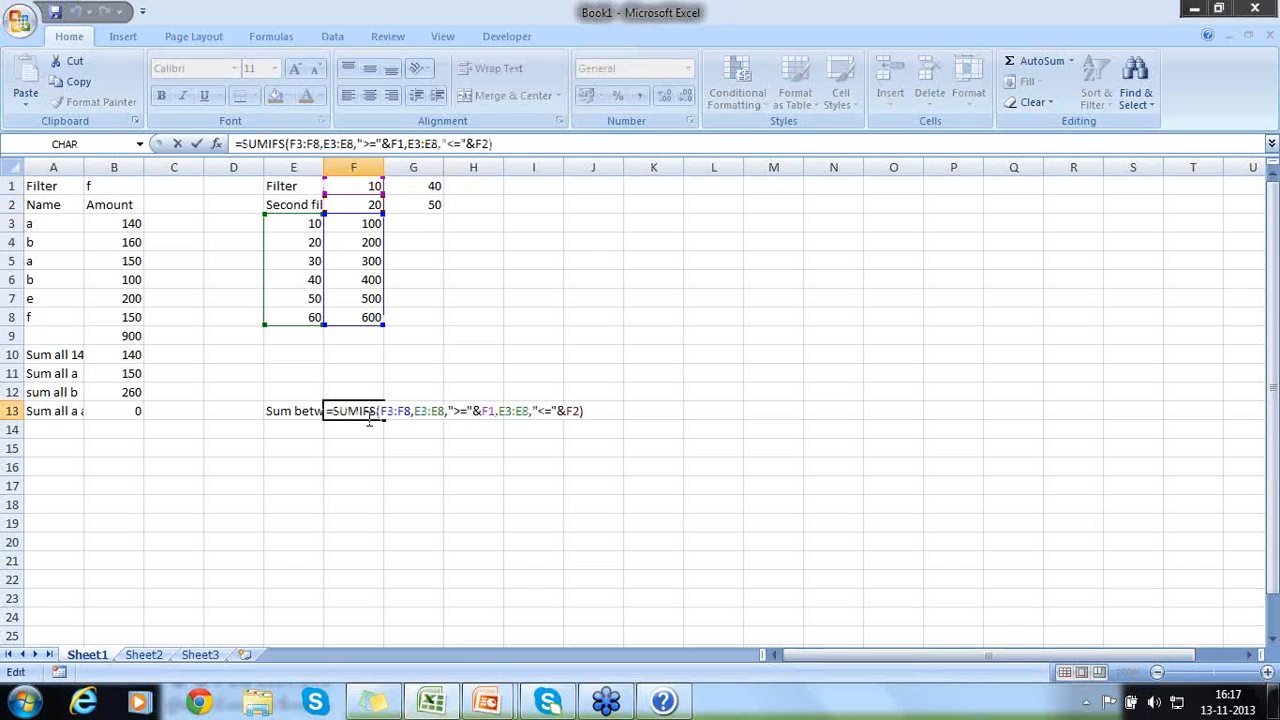
type("+Sumf")
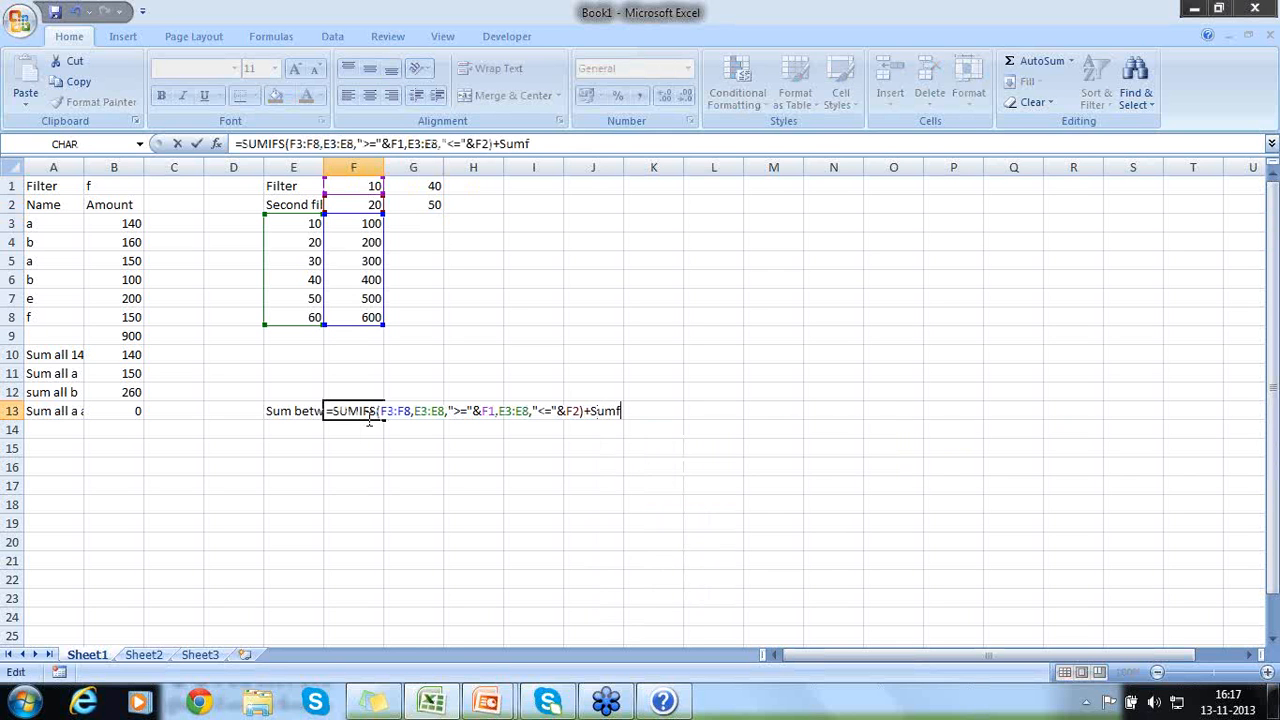
key("BackSpace")
type("if")
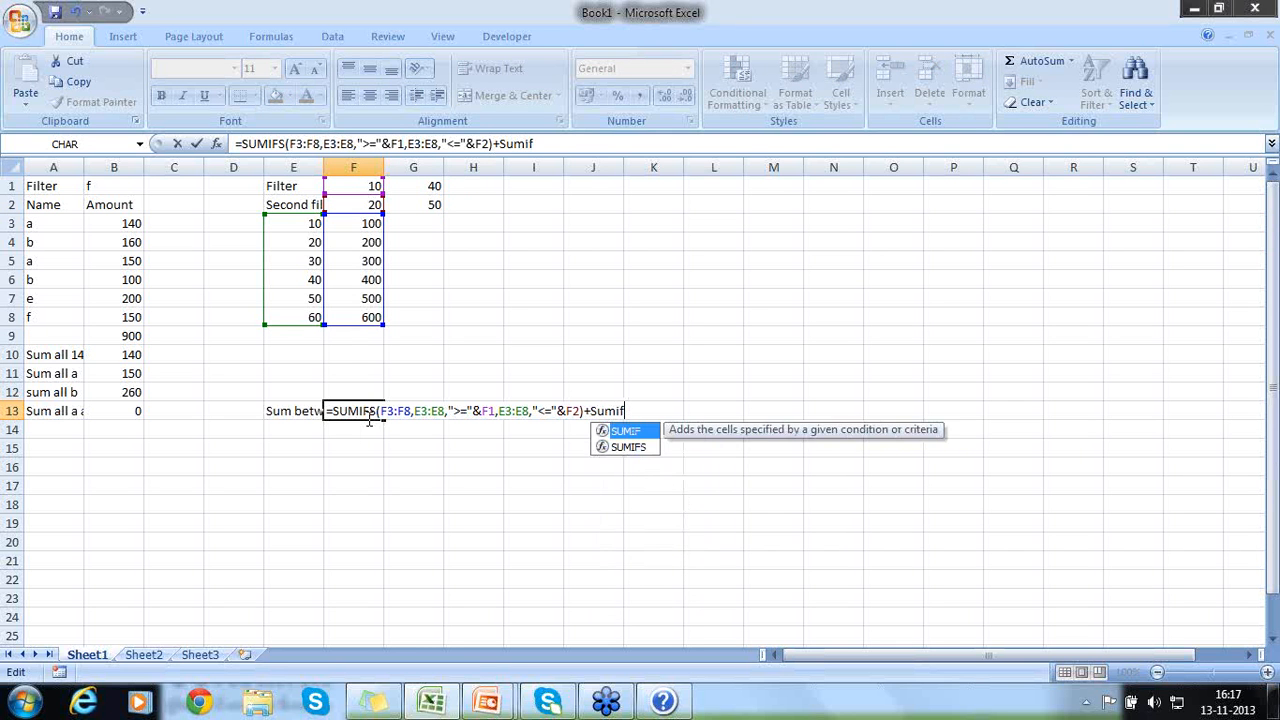
type("s(")
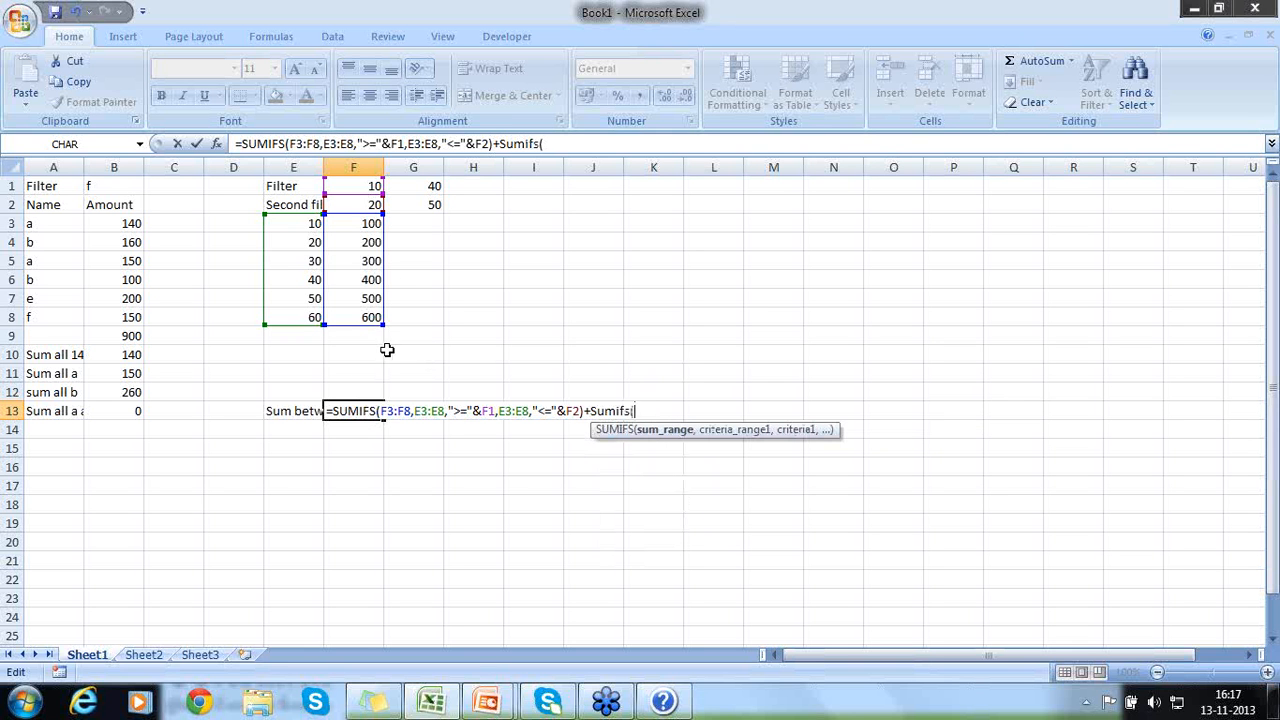
left_click_drag(361, 221, 361, 314)
type(",")
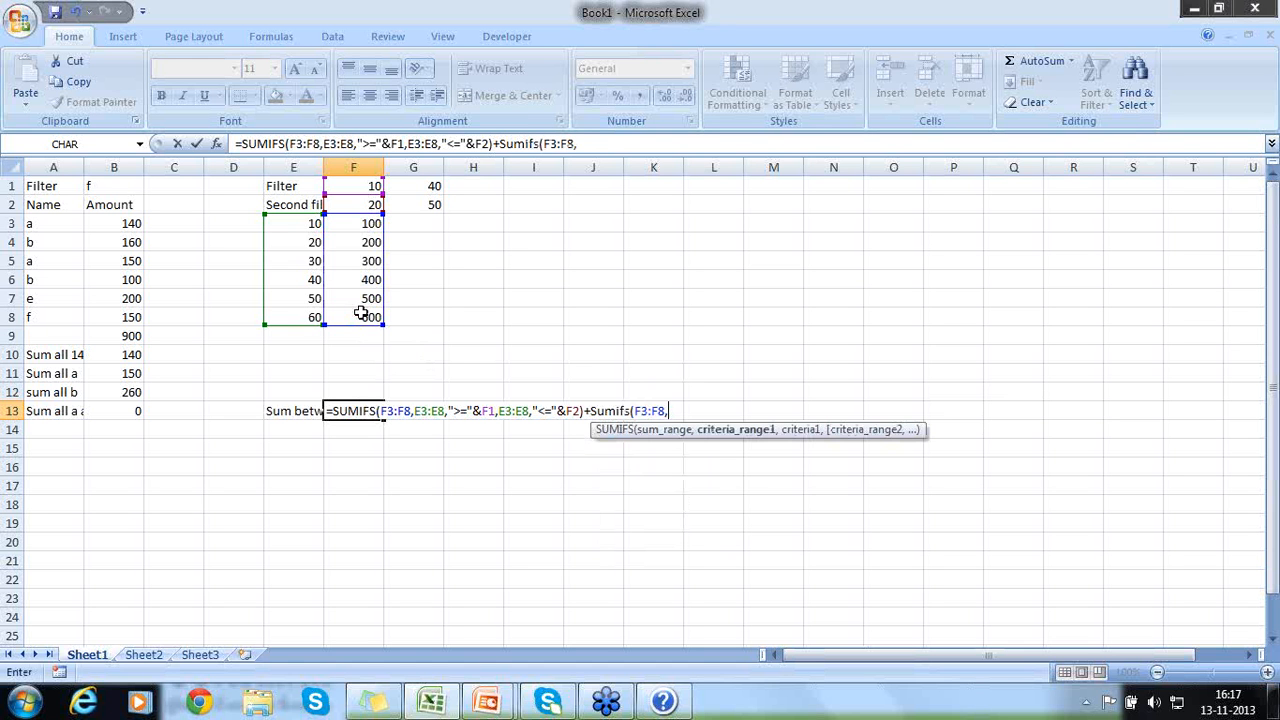
- Give the added SUMIFS its first criteria range E3:E8 with the criterion ">="&G1
left_click_drag(306, 229, 307, 322)
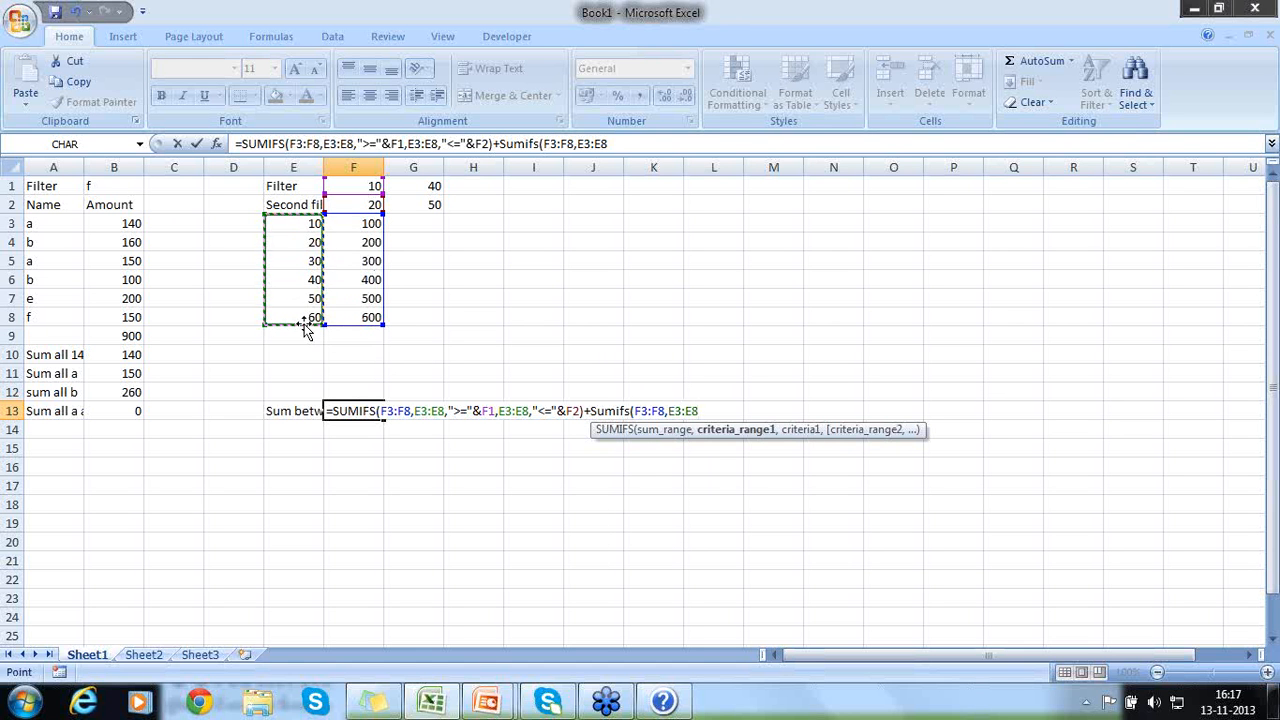
type(",")
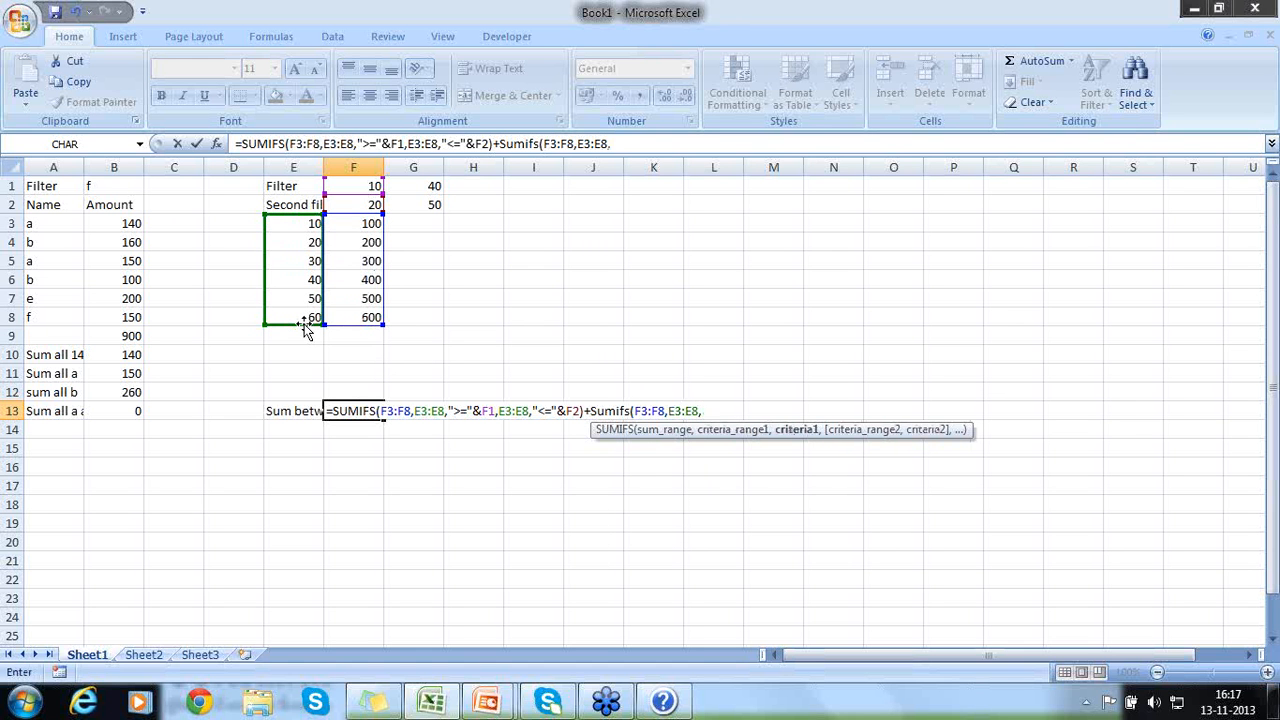
type("\">=\"&")
left_click(421, 186)
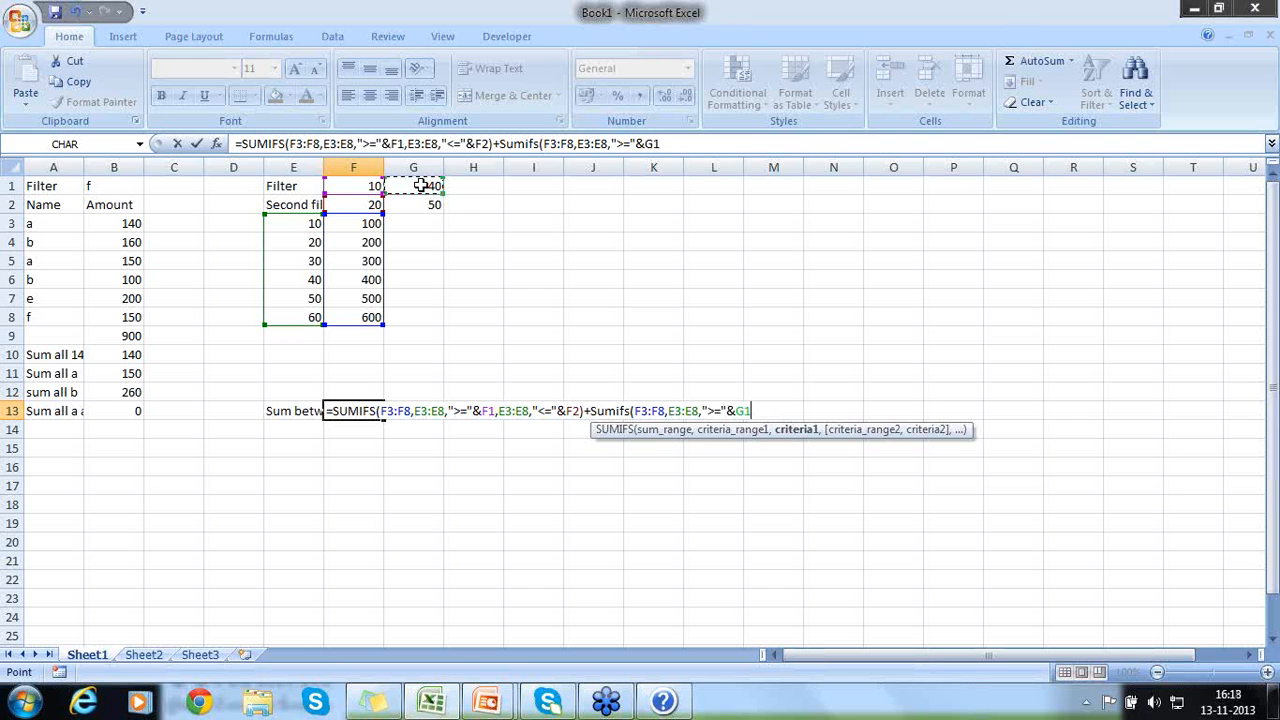
type(",")
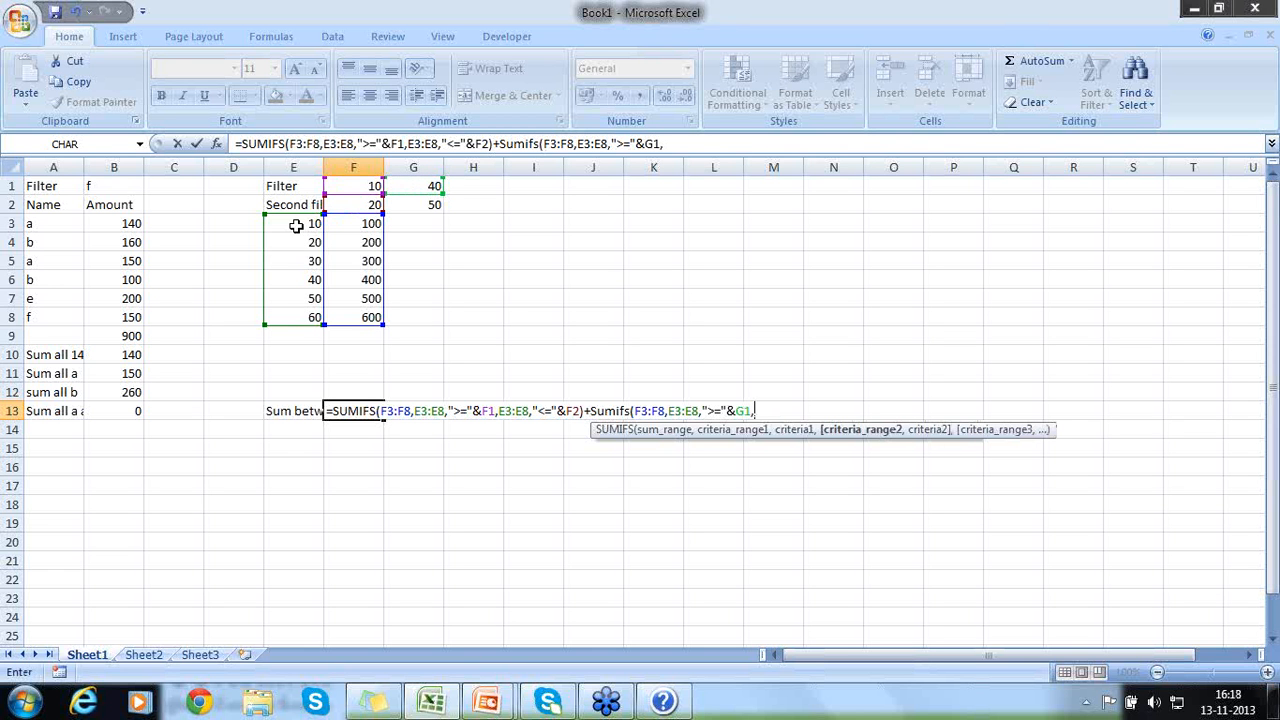
- Add E3:E8 with the criterion "<="&G2 as the second condition and complete the combined formula in F13
left_click_drag(296, 226, 287, 320)
type(",")
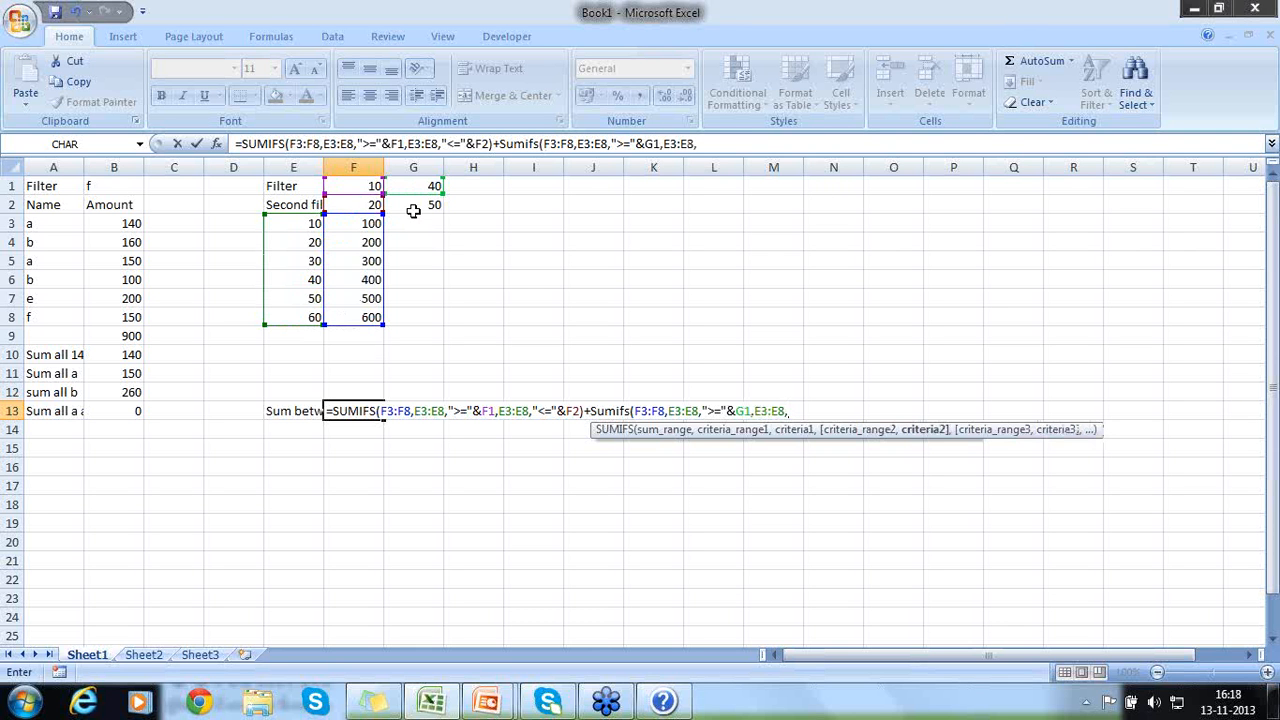
type("\"<=\"&")
left_click(414, 205)
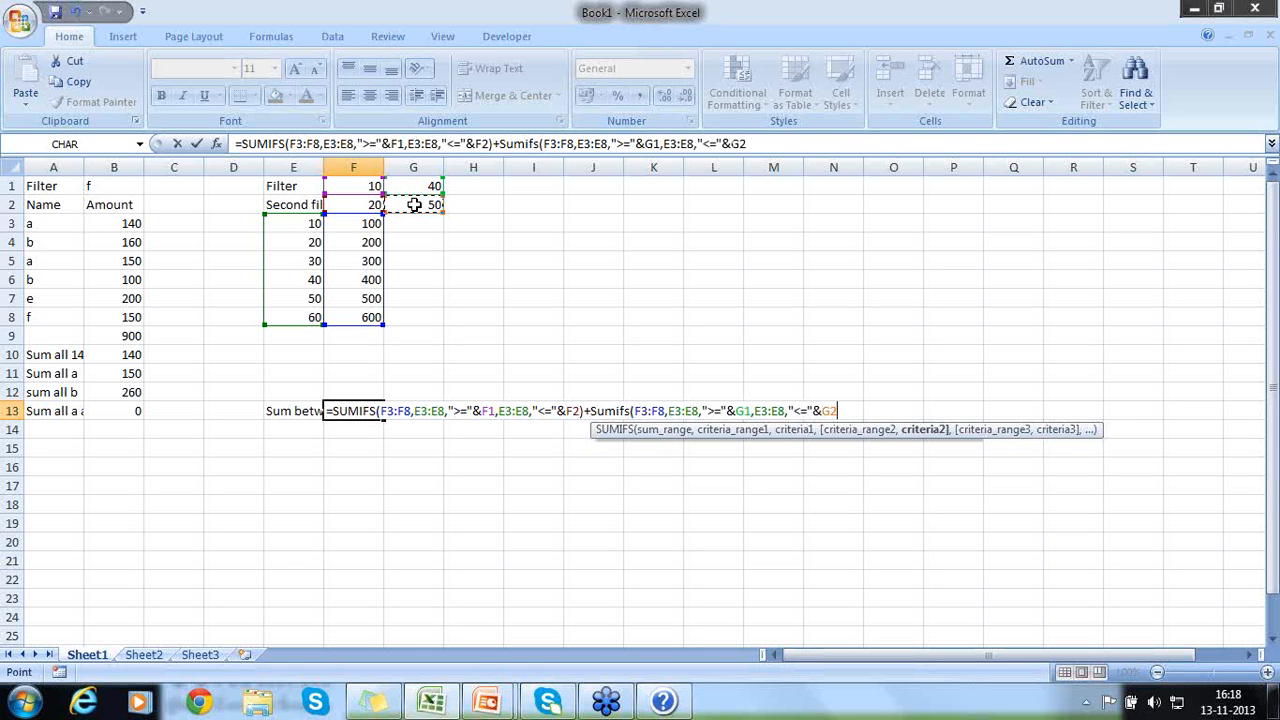
type(")")
key("Return")
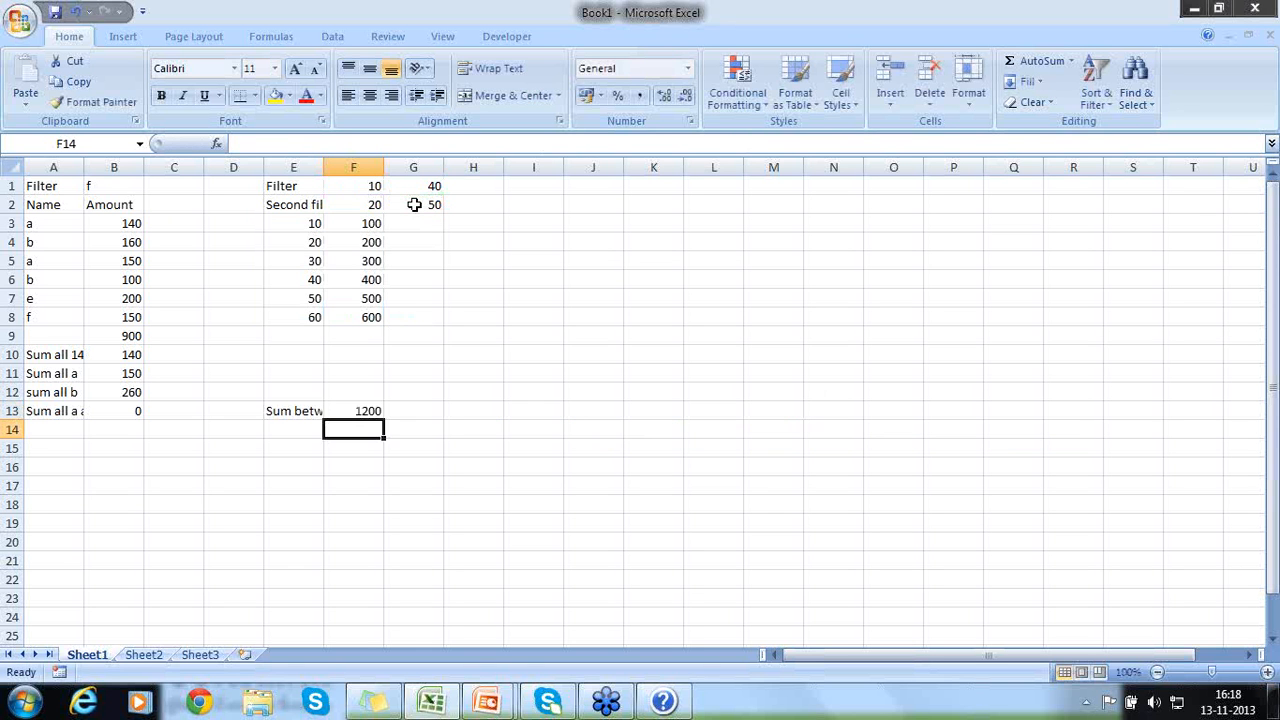
- Check the combined SUMIFS result in F13 against the amounts in F6:F7 and F3:F4
key("Up")
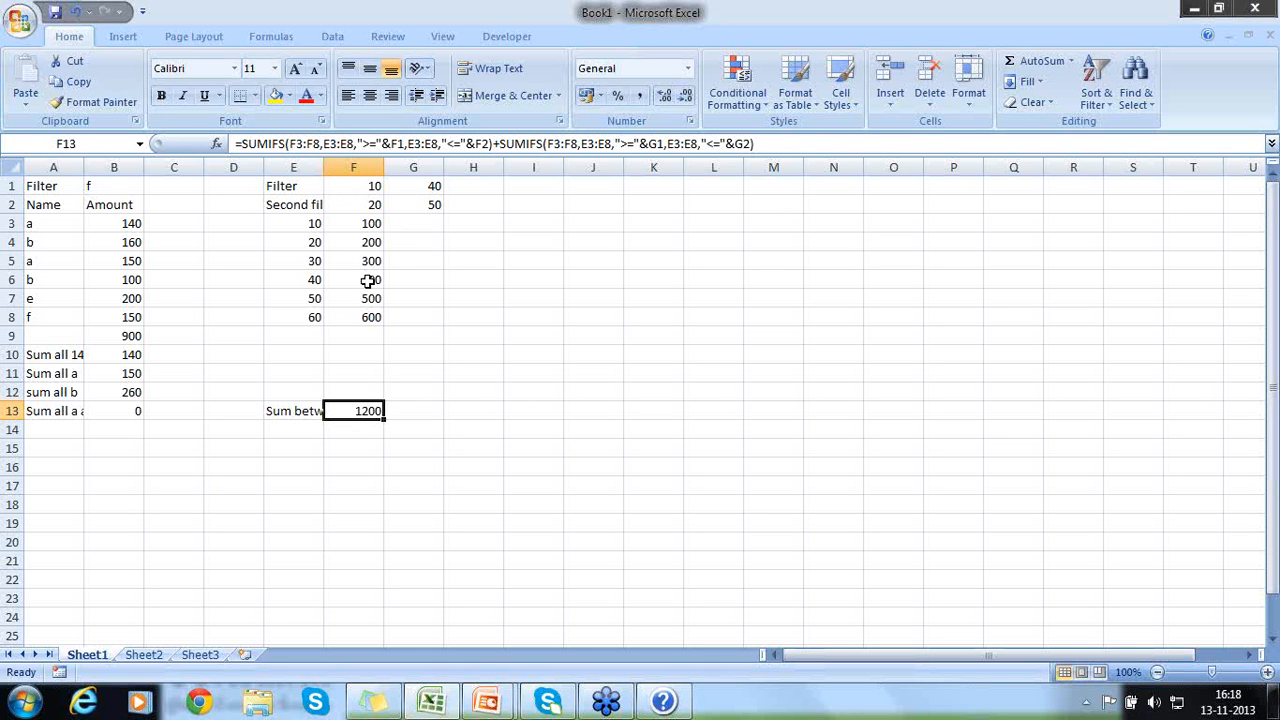
left_click_drag(369, 280, 368, 288)
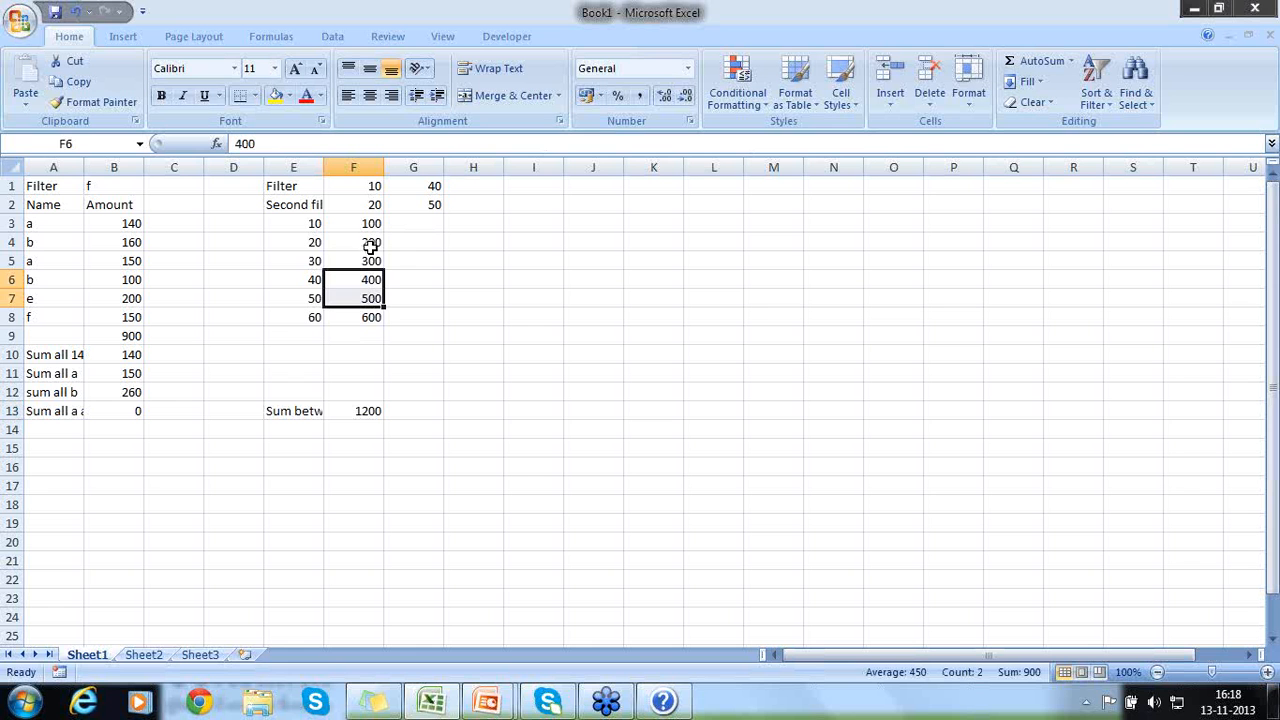
left_click_drag(366, 223, 365, 242)
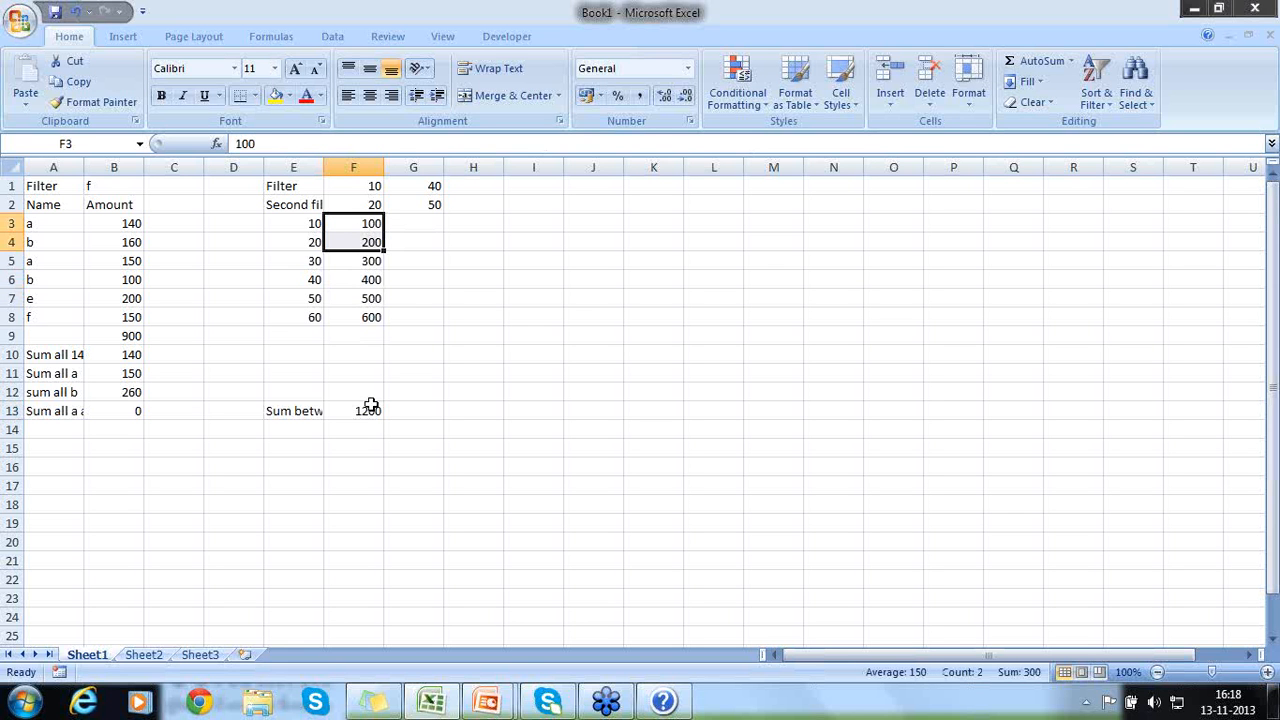
left_click(369, 411)
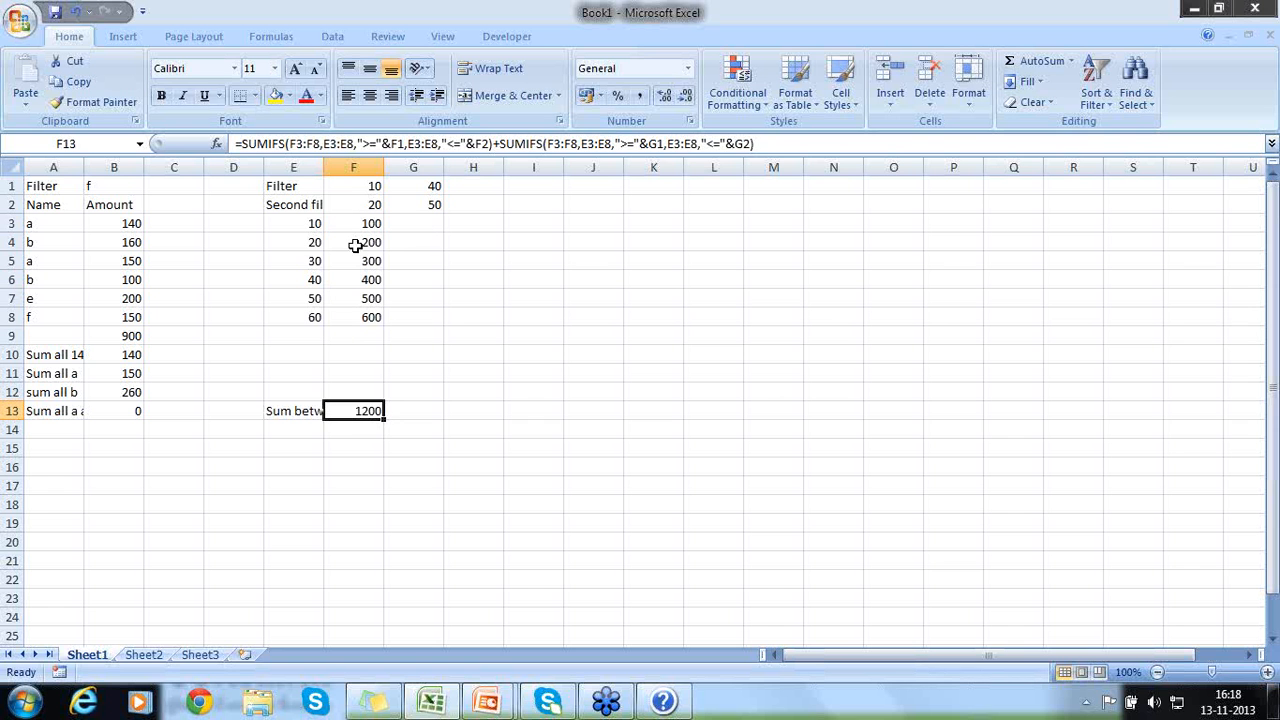
- Set the upper limit of the first filter pair in F2 to 30 and of the second pair in G2 to 60
left_click(356, 190)
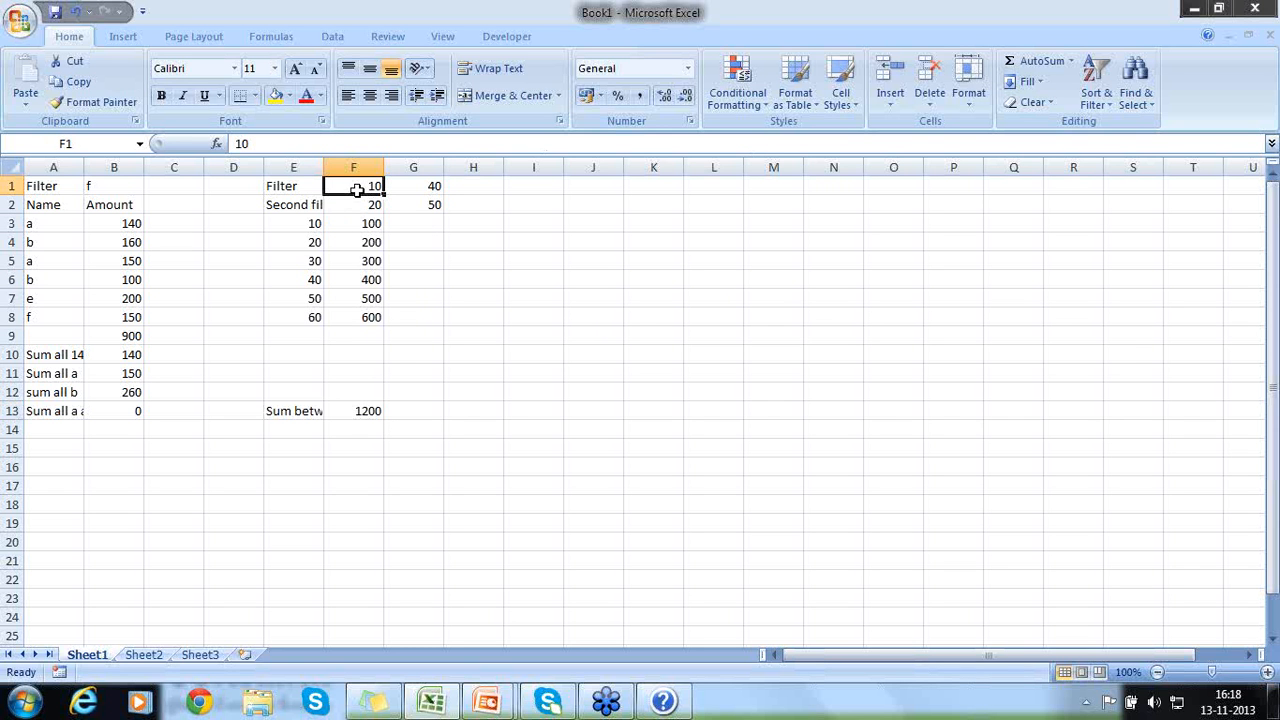
key("Down")
type("30")
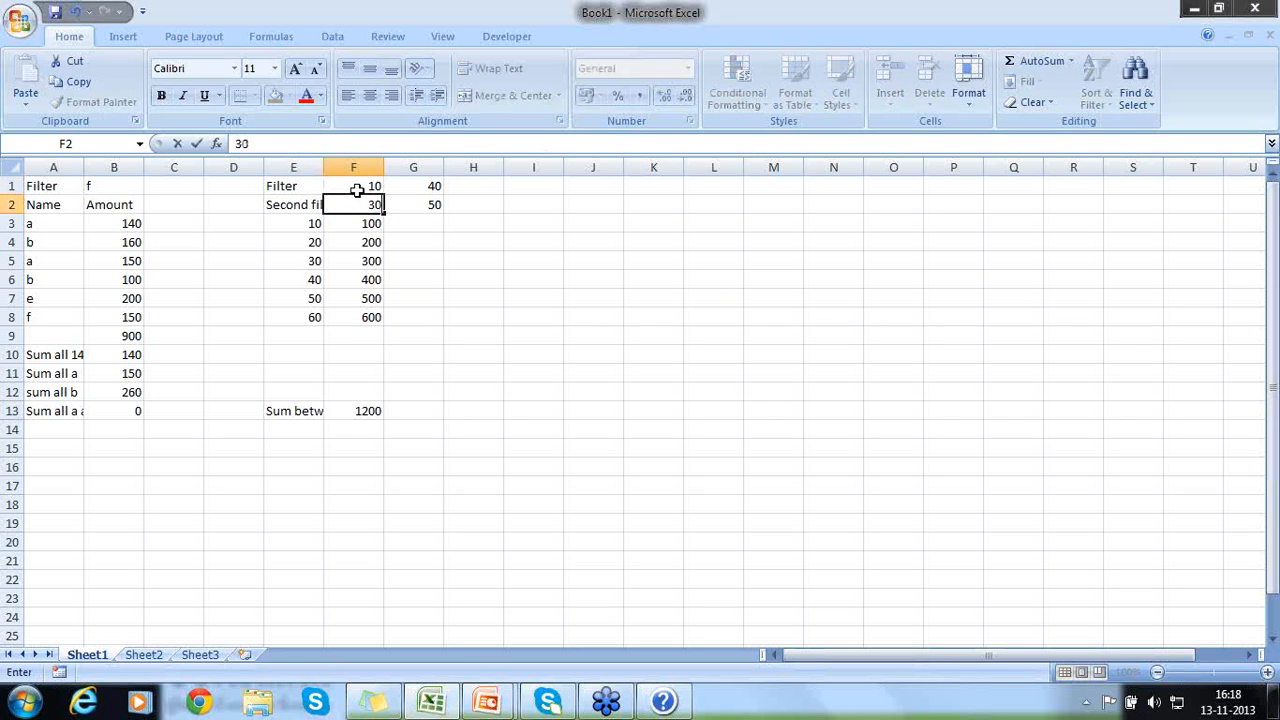
key("Return")
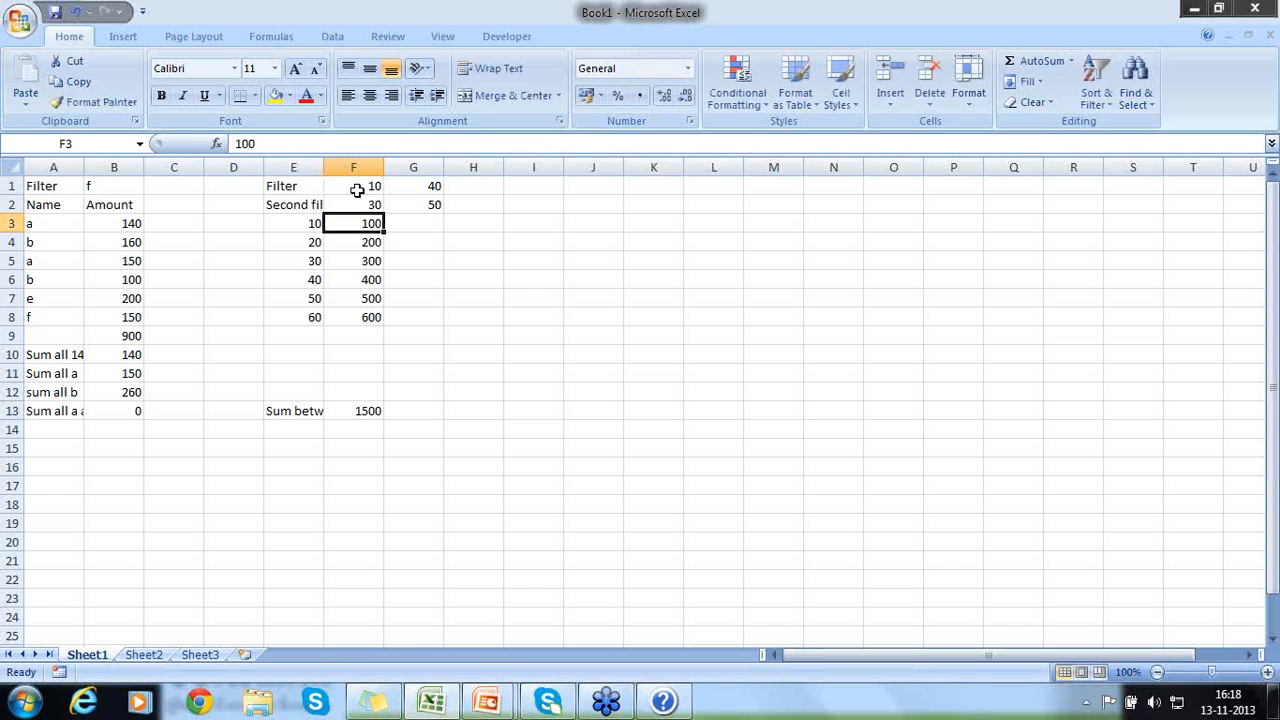
left_click(427, 189)
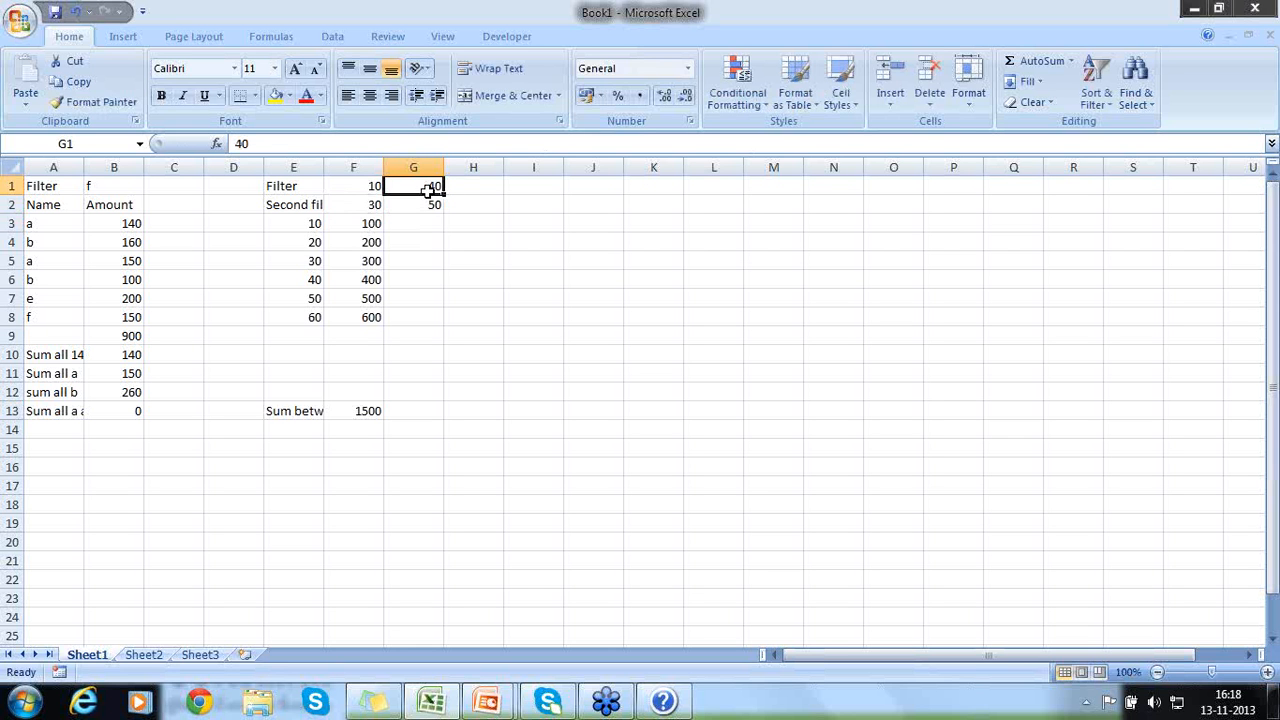
left_click(428, 205)
type("50")
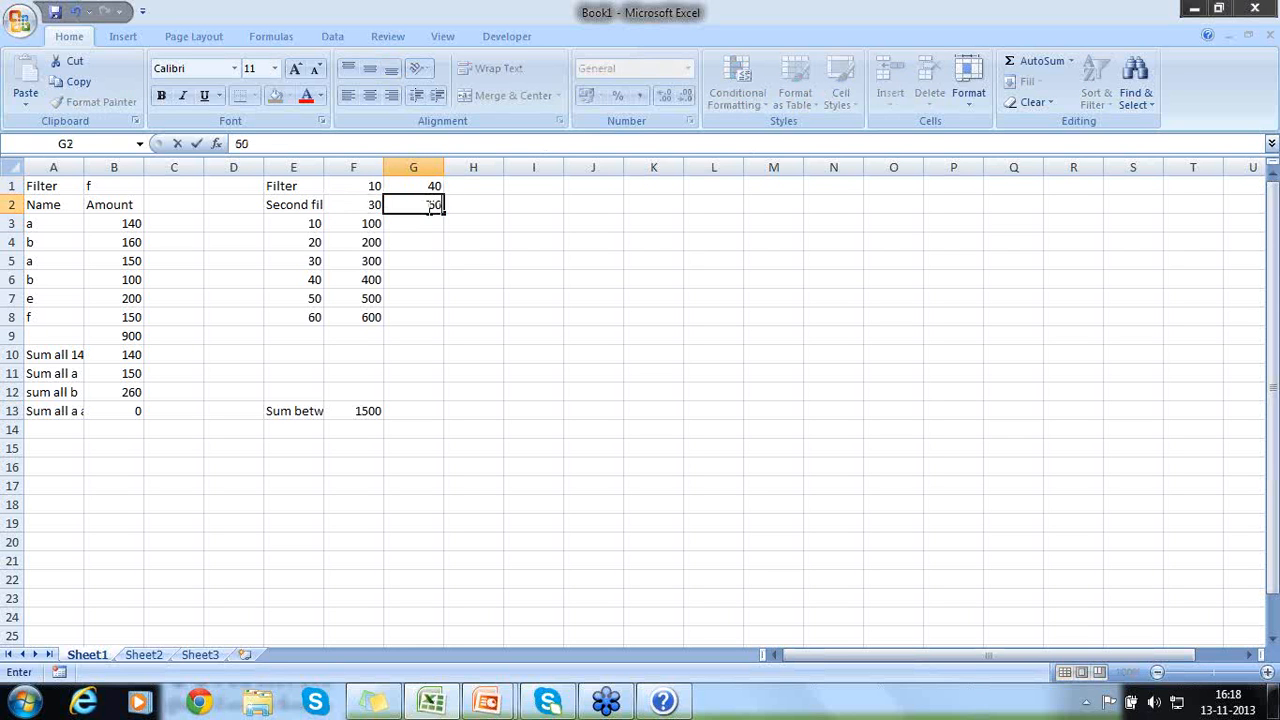
key("Return")
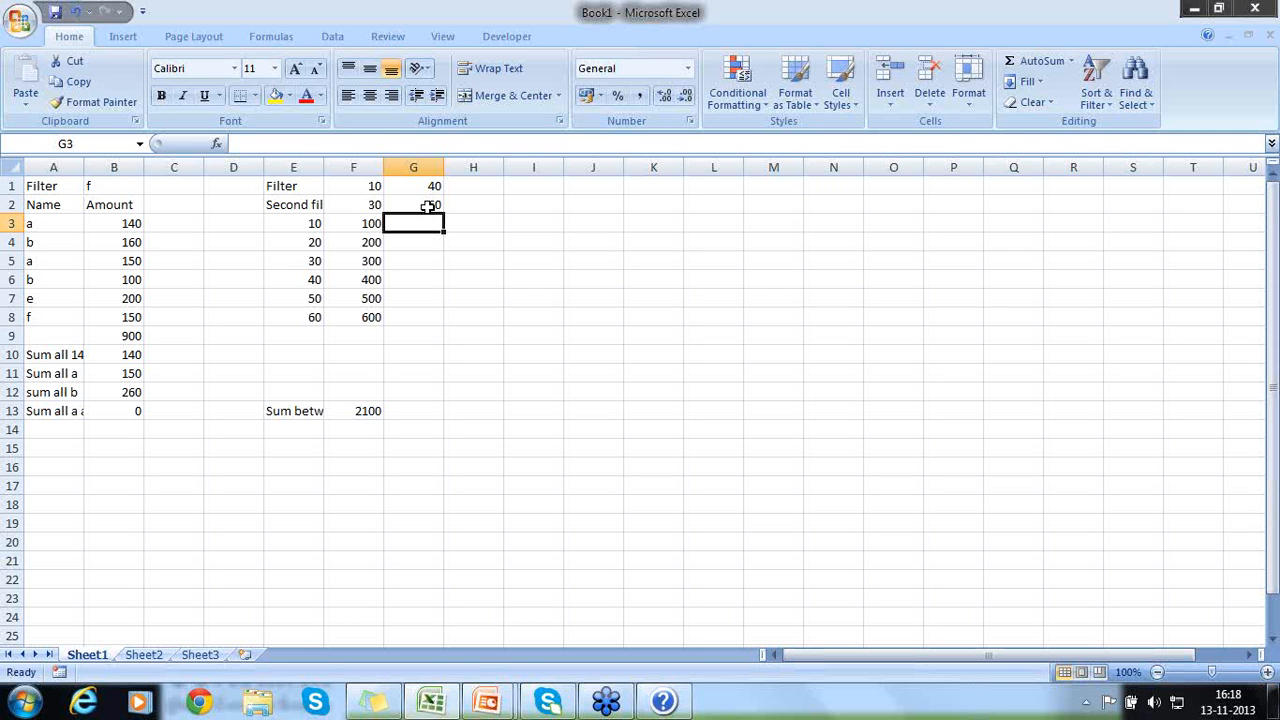
left_click(366, 410)
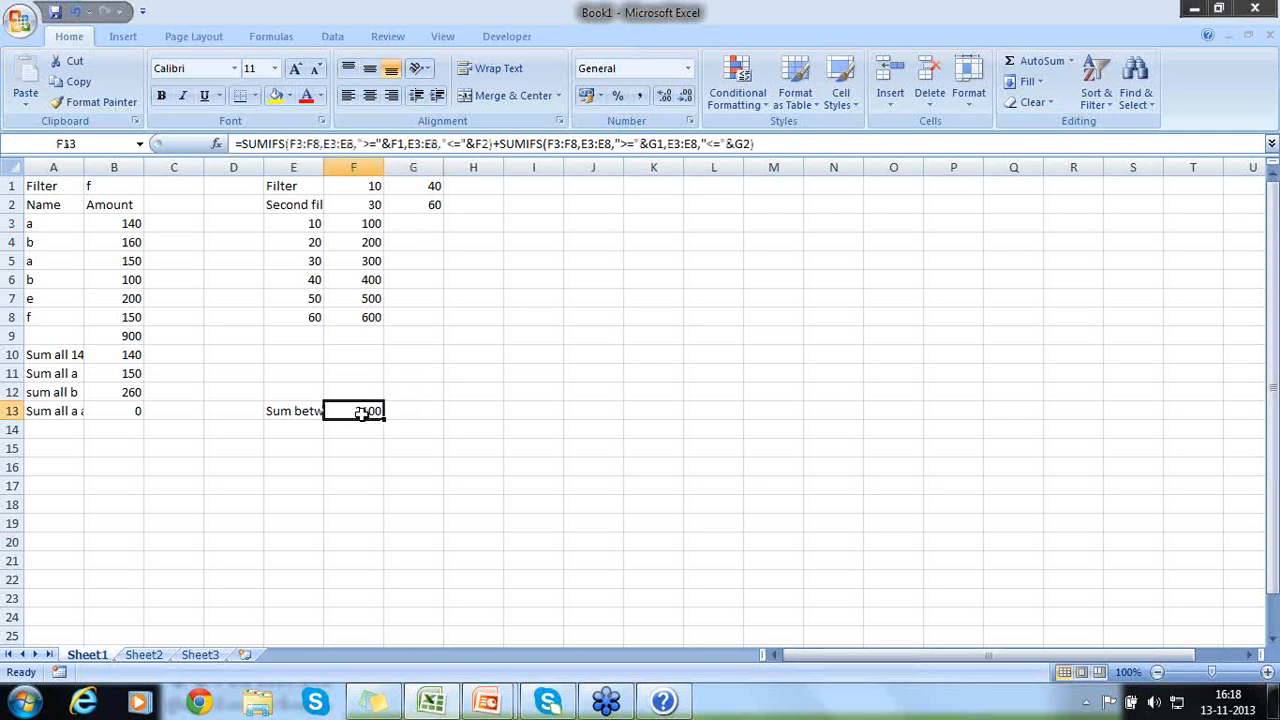
left_click(620, 125)
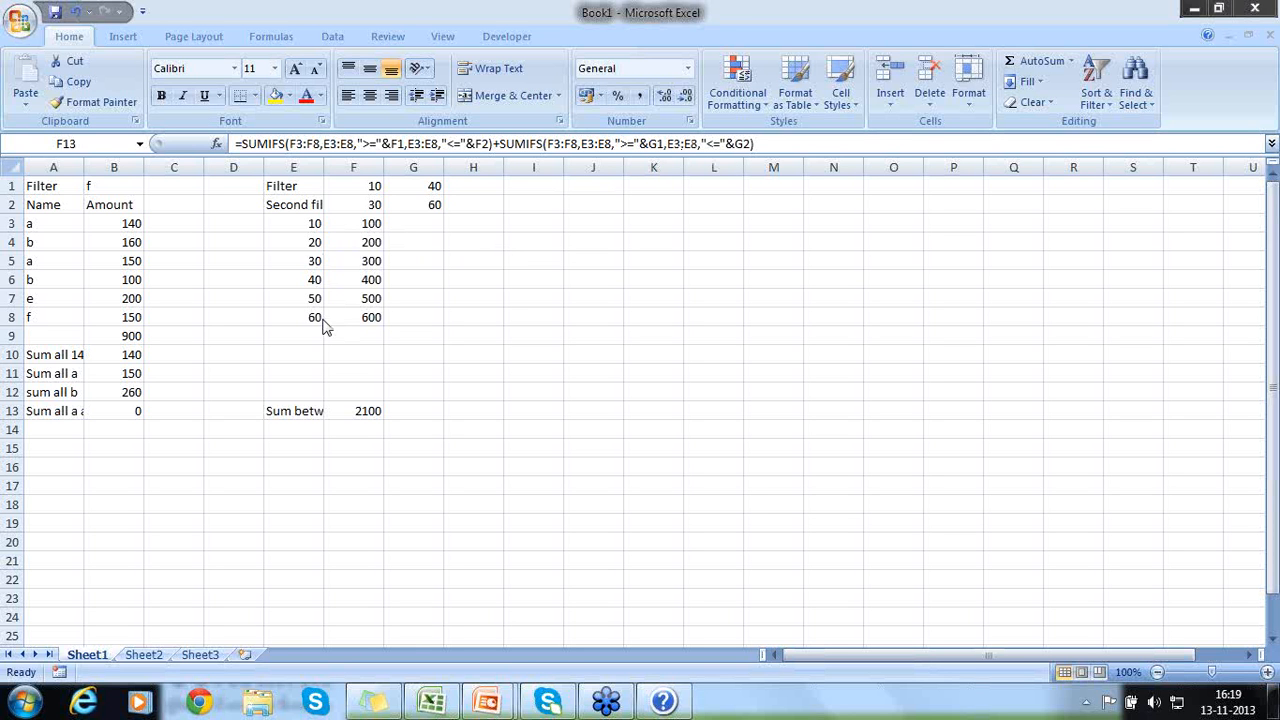
left_click(502, 458)
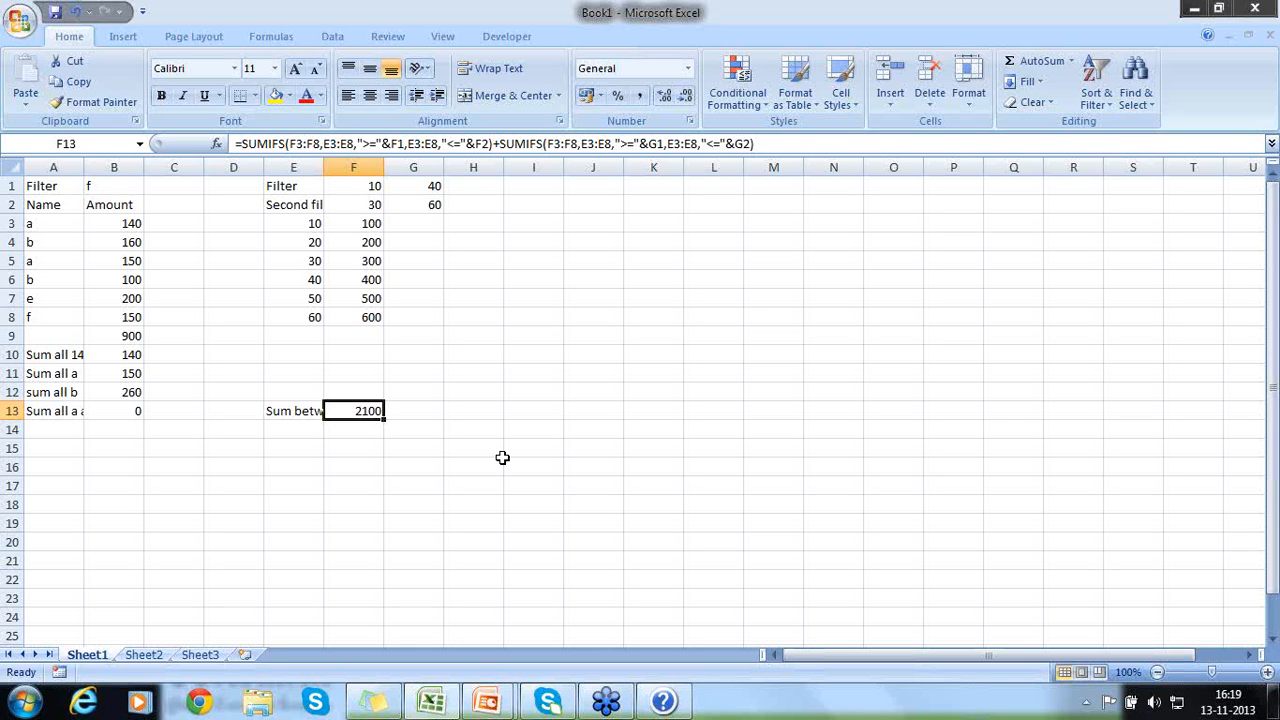
key("Down")
key("Left")
key("Left")
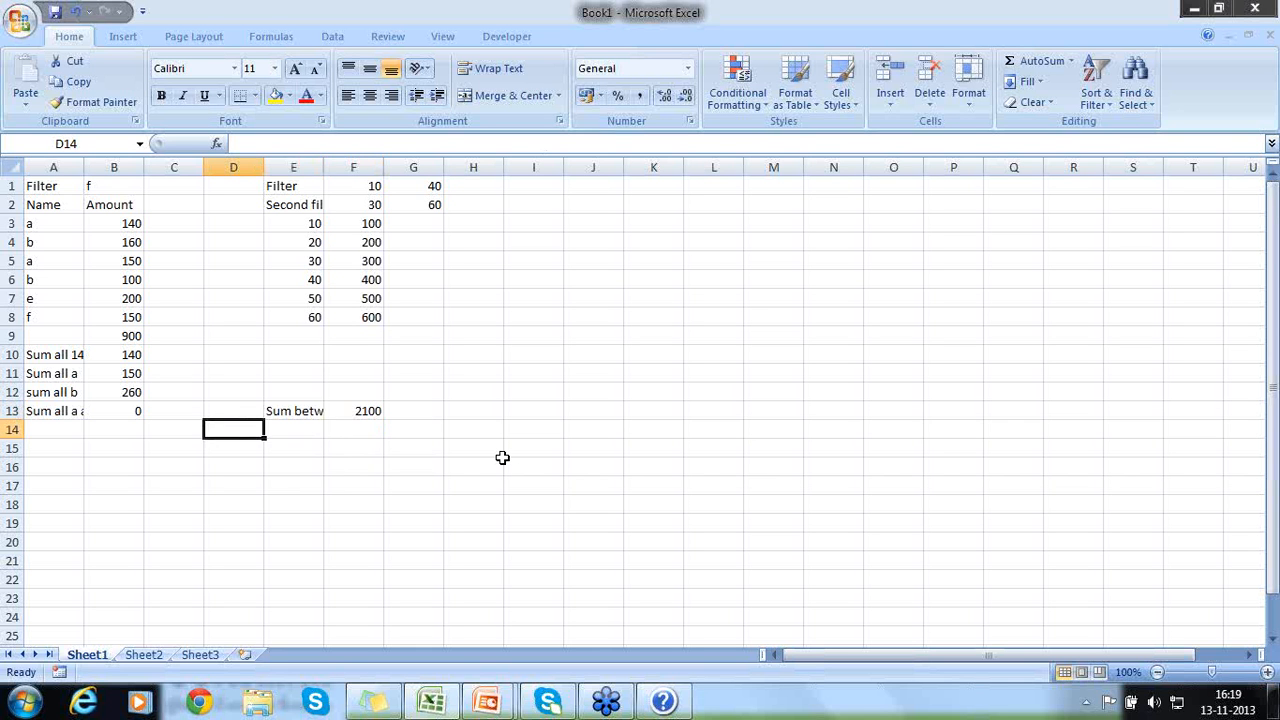
key("Down")
key("Left")
key("Left")
key("Left")
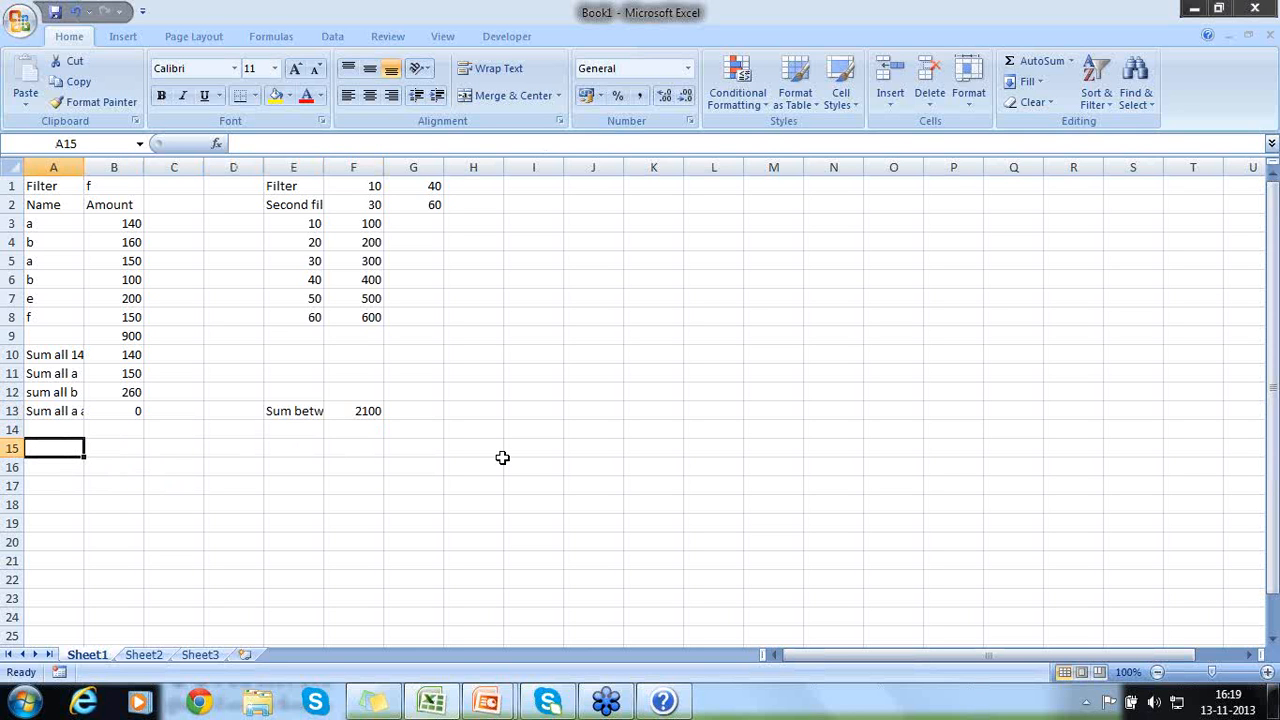
left_click(353, 418)
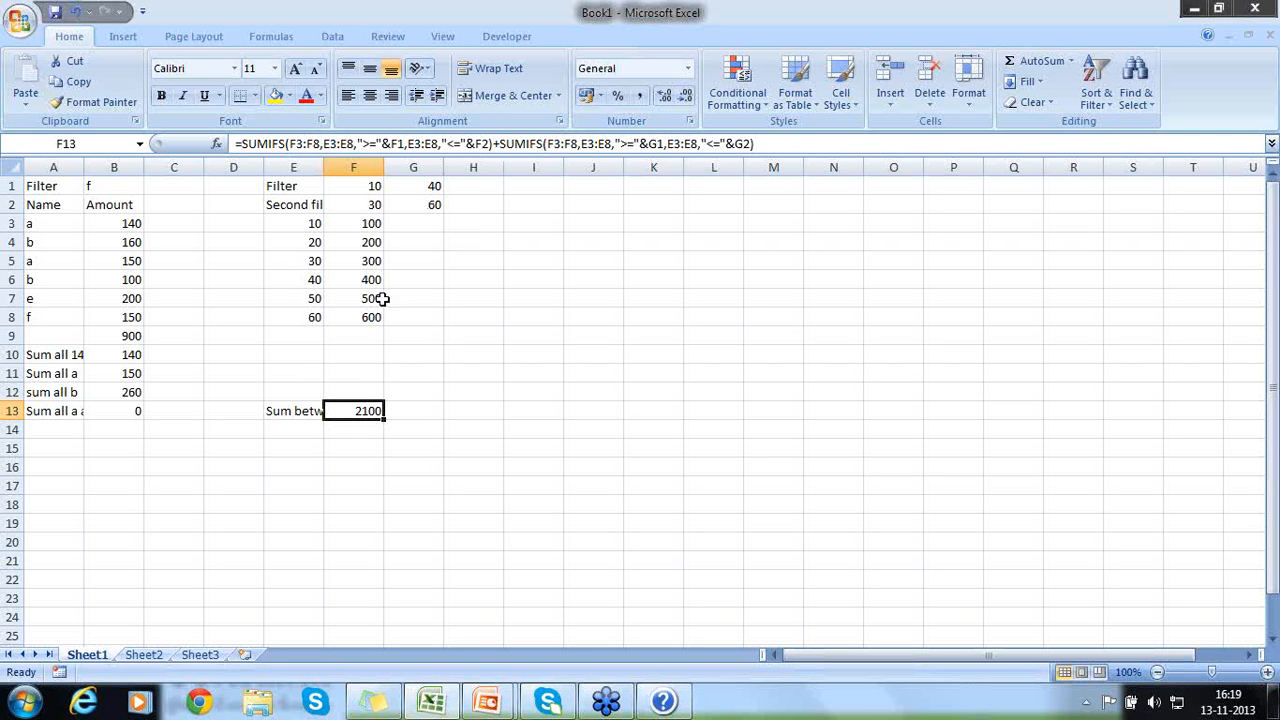
- Replace the criteria values in E3:E8 with 100, 200, 300, 400, 500 and 600
left_click(305, 226)
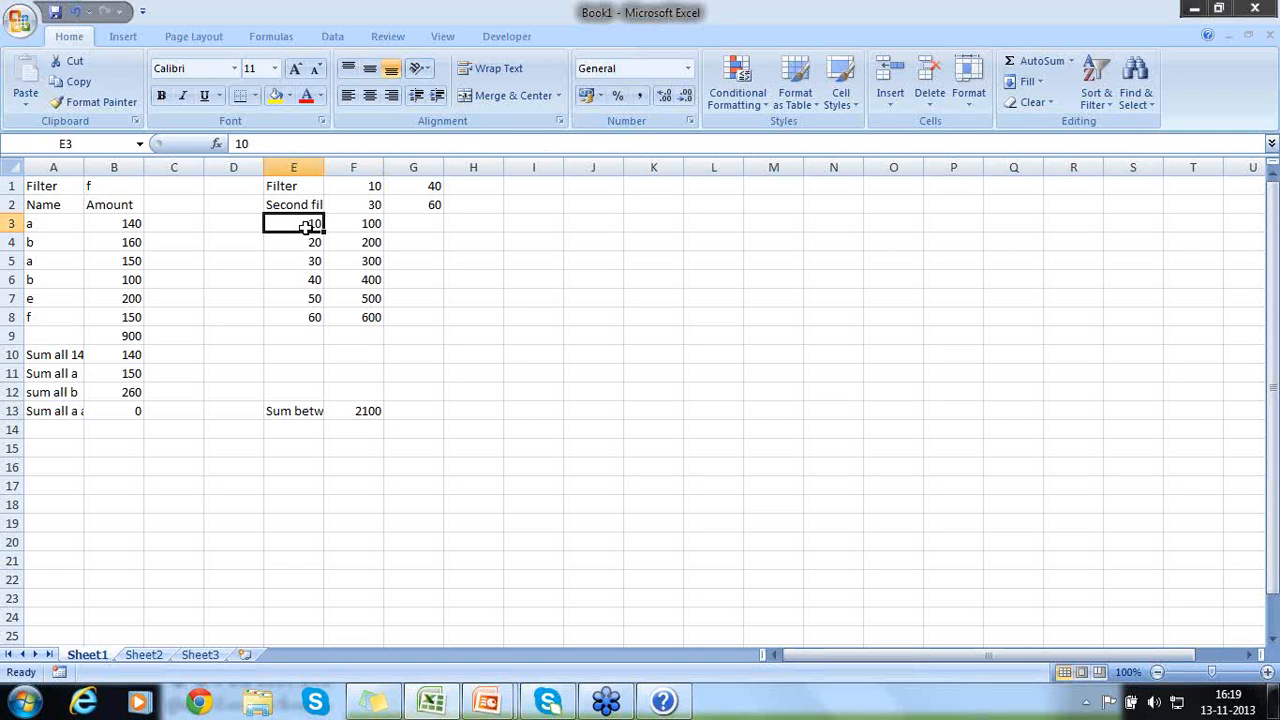
type("100.")
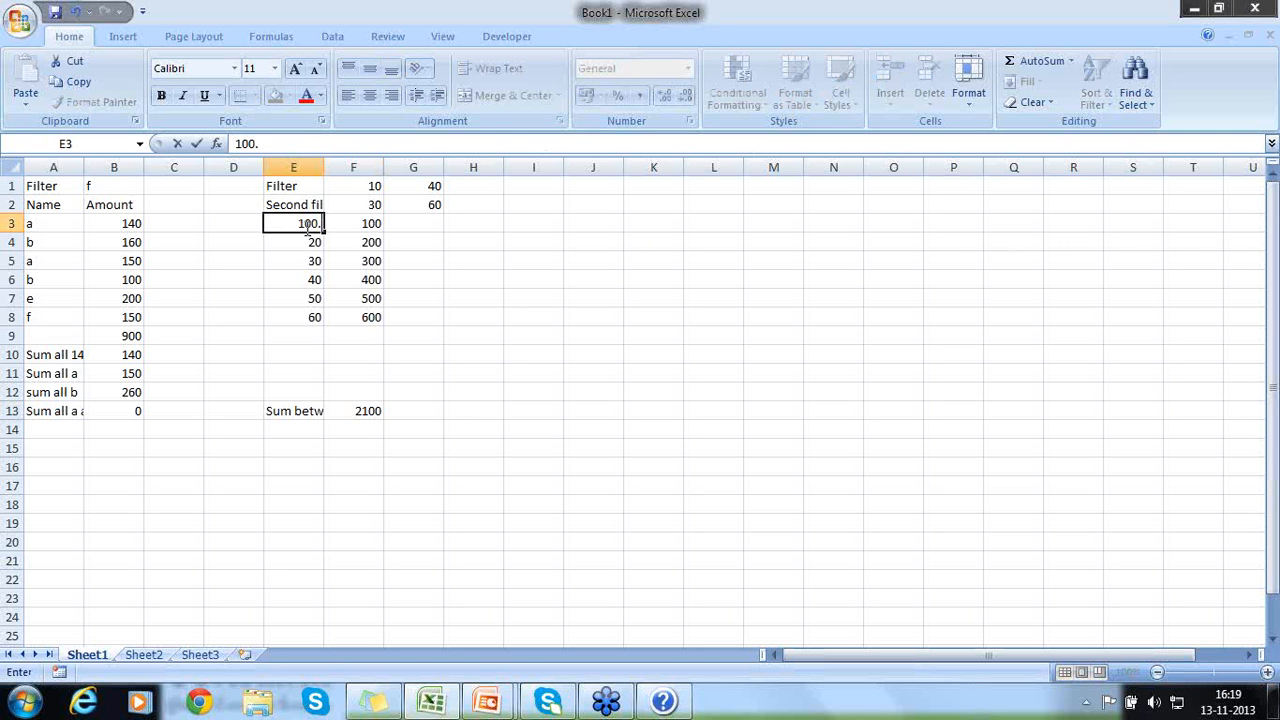
key("BackSpace")
key("Return")
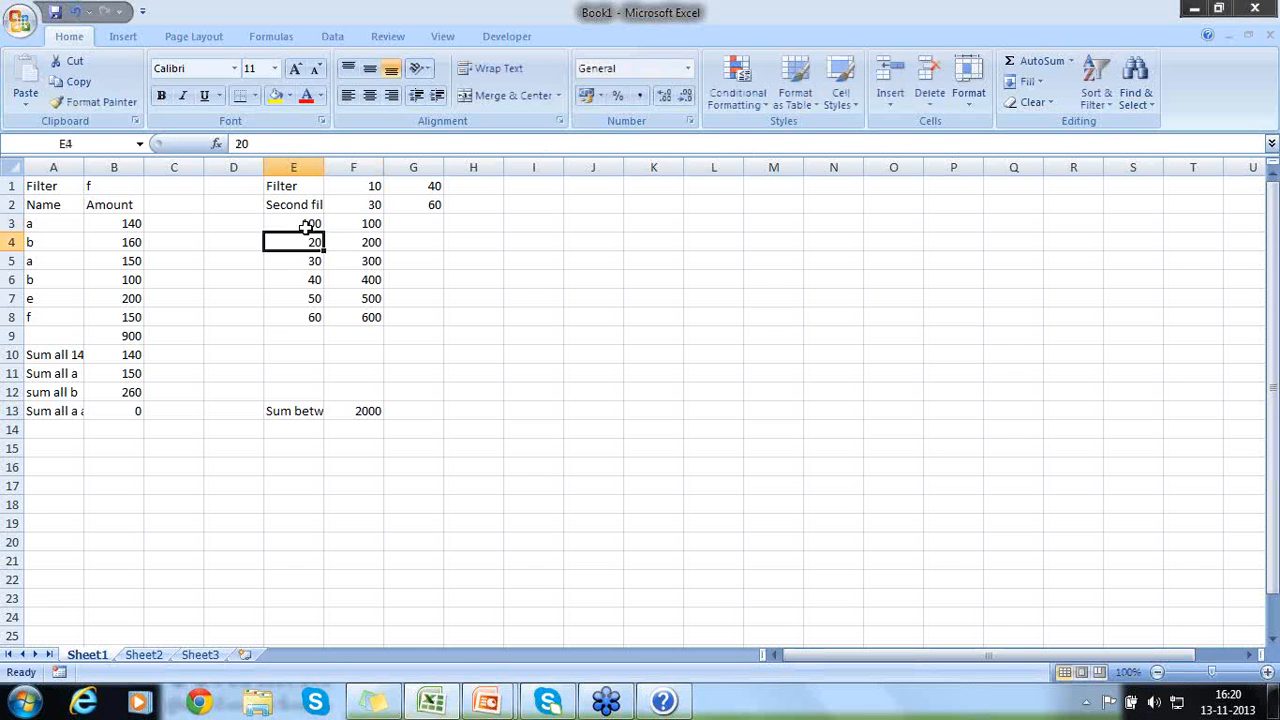
type("200")
key("Return")
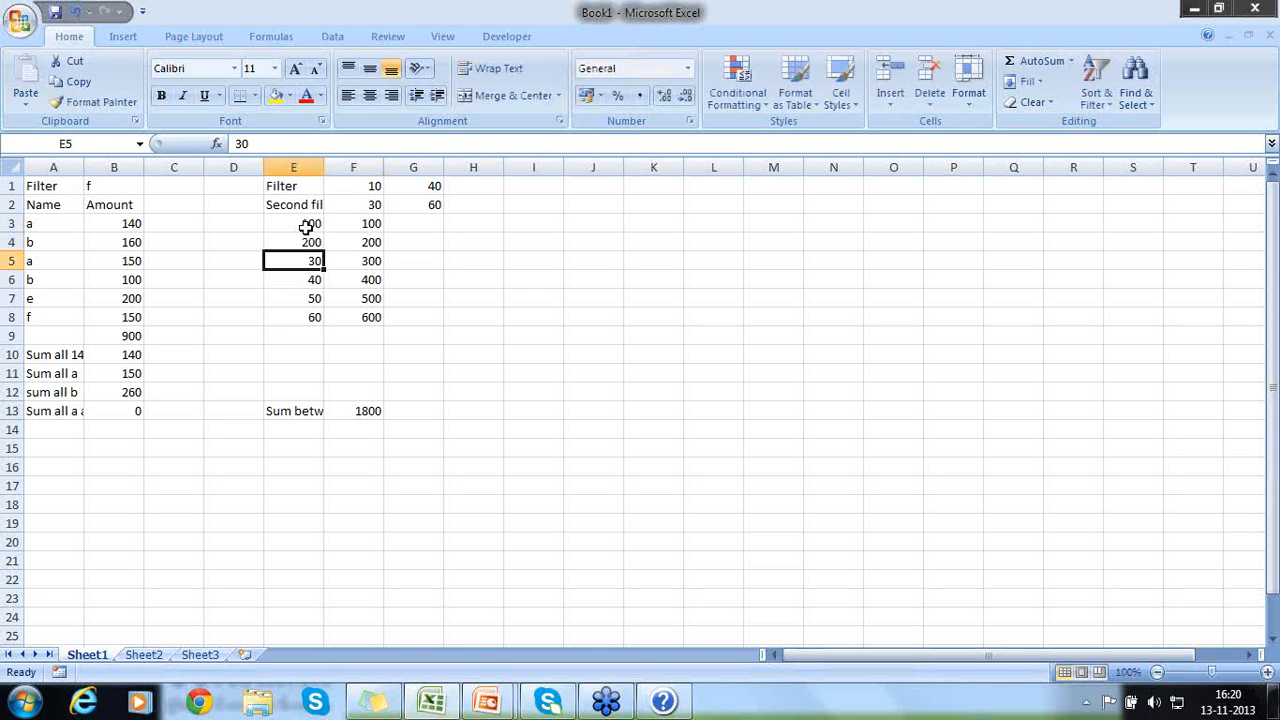
type("300")
key("Return")
type("400")
key("Return")
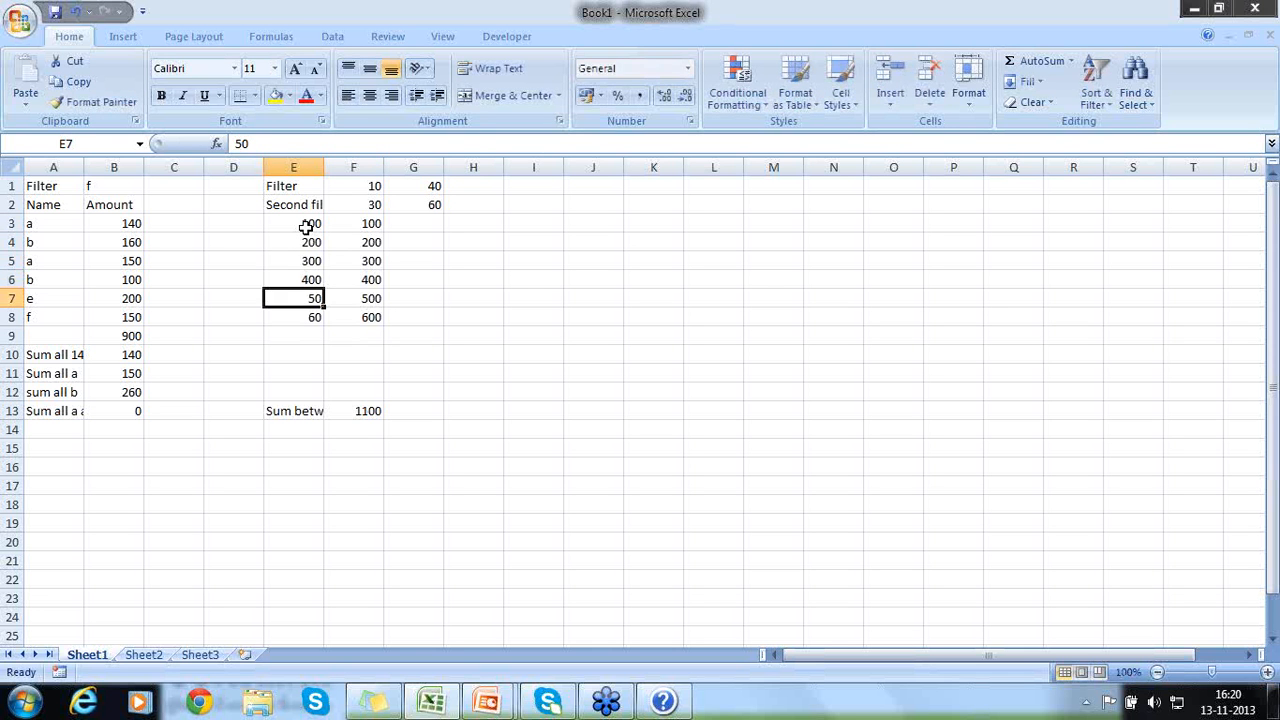
type("500")
key("Return")
type("600")
key("Return")
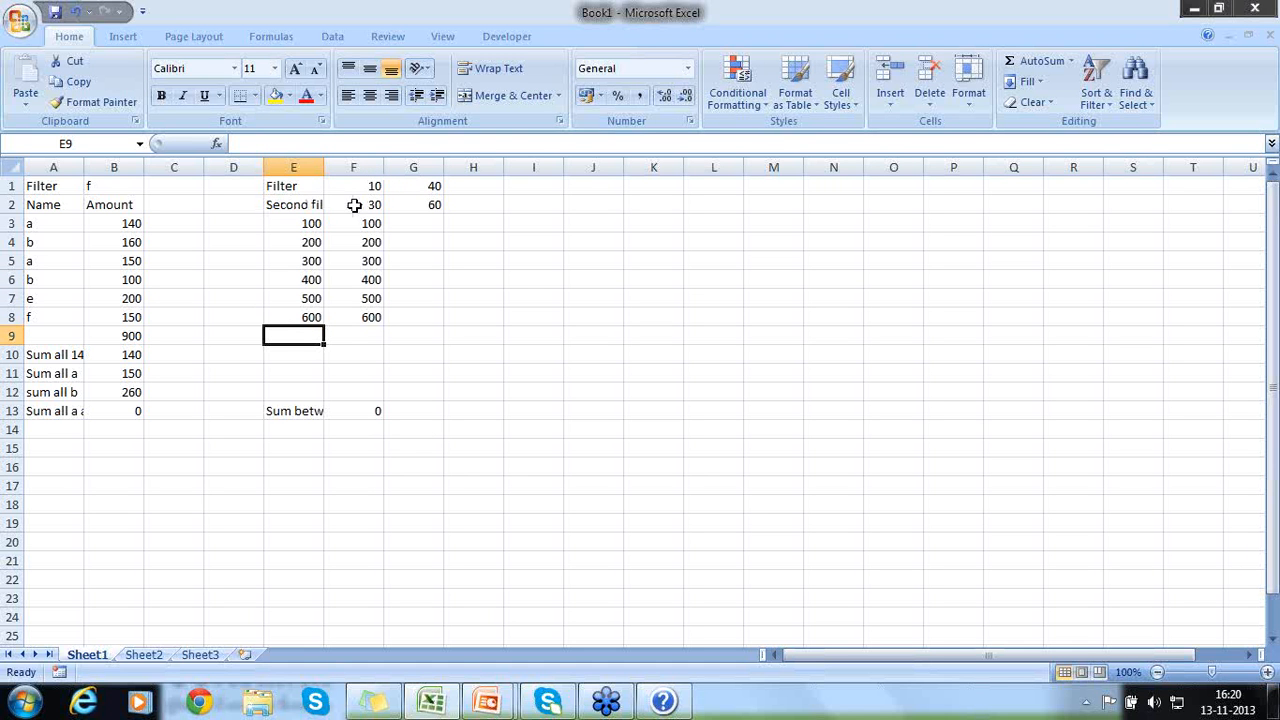
- Undo the replacement of the criteria values in E3:E8
left_click(298, 241)
left_click(293, 224)
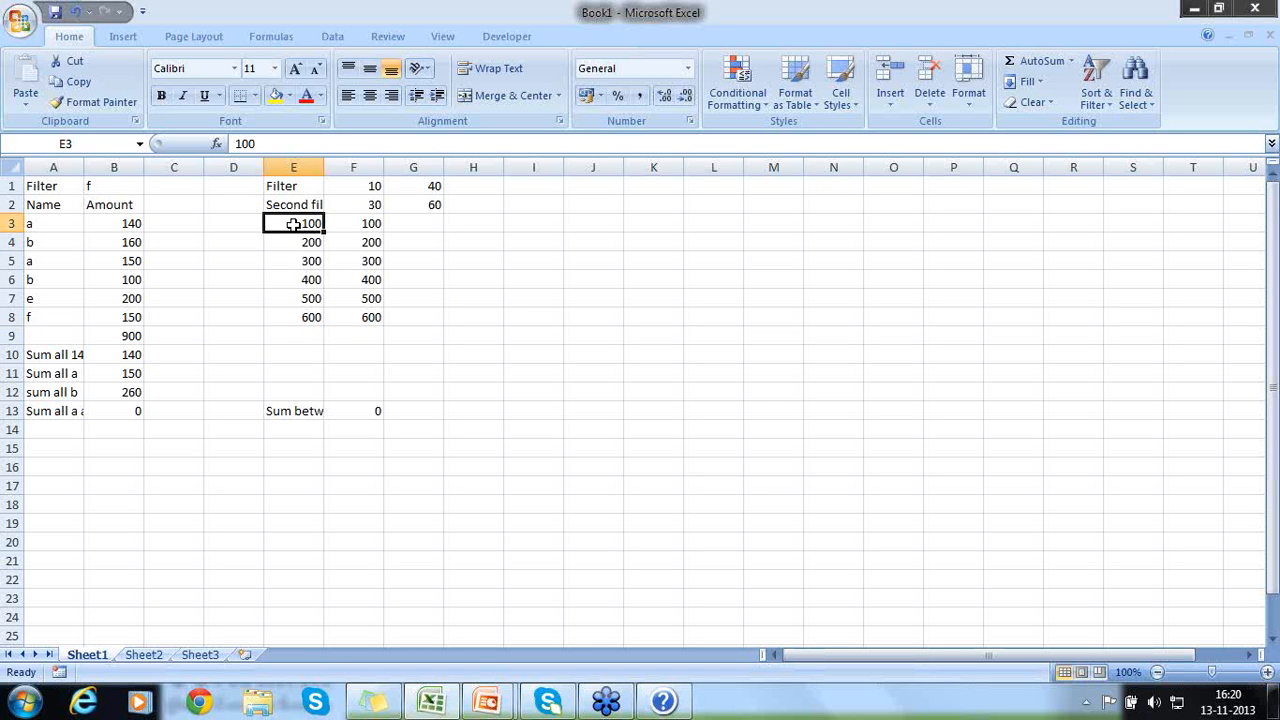
key("ctrl+z")
key("ctrl+z")
key("ctrl+z")
key("ctrl+z")
key("ctrl+z")
key("ctrl+z")
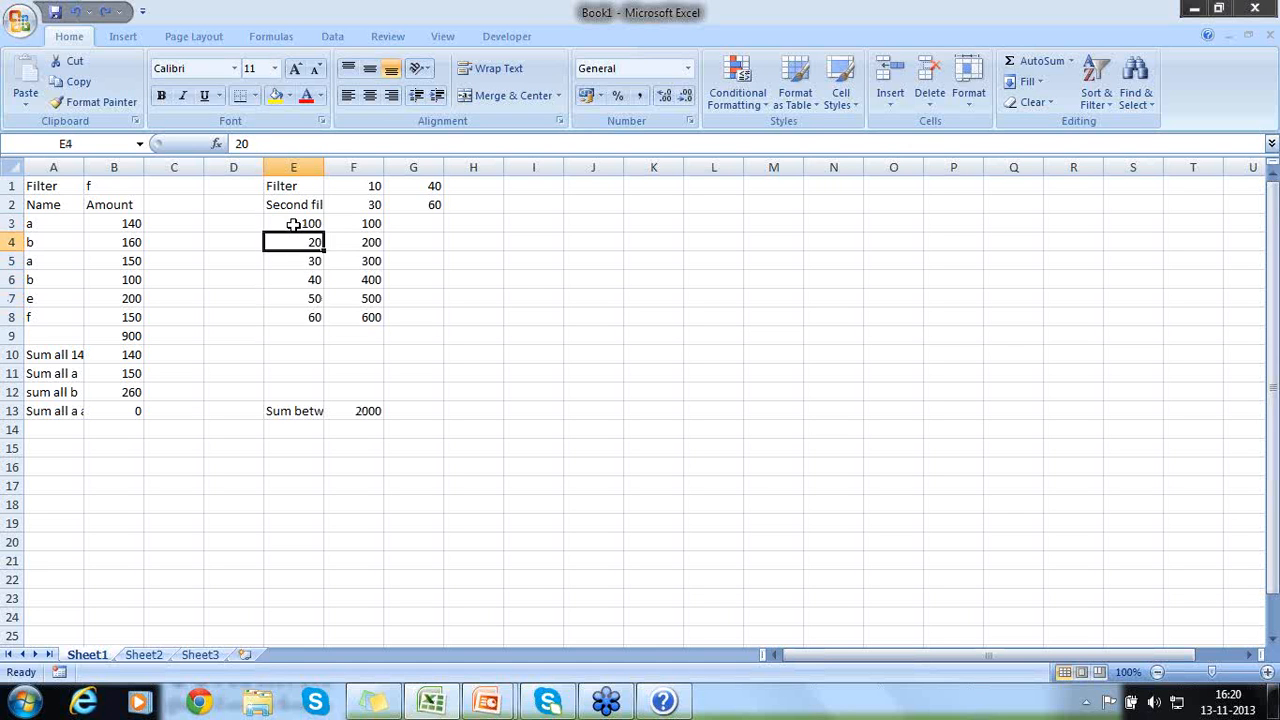
- Review the combined SUMIFS formula in F13 and its filter limits in G1:G2 and F1:F2
left_click(378, 410)
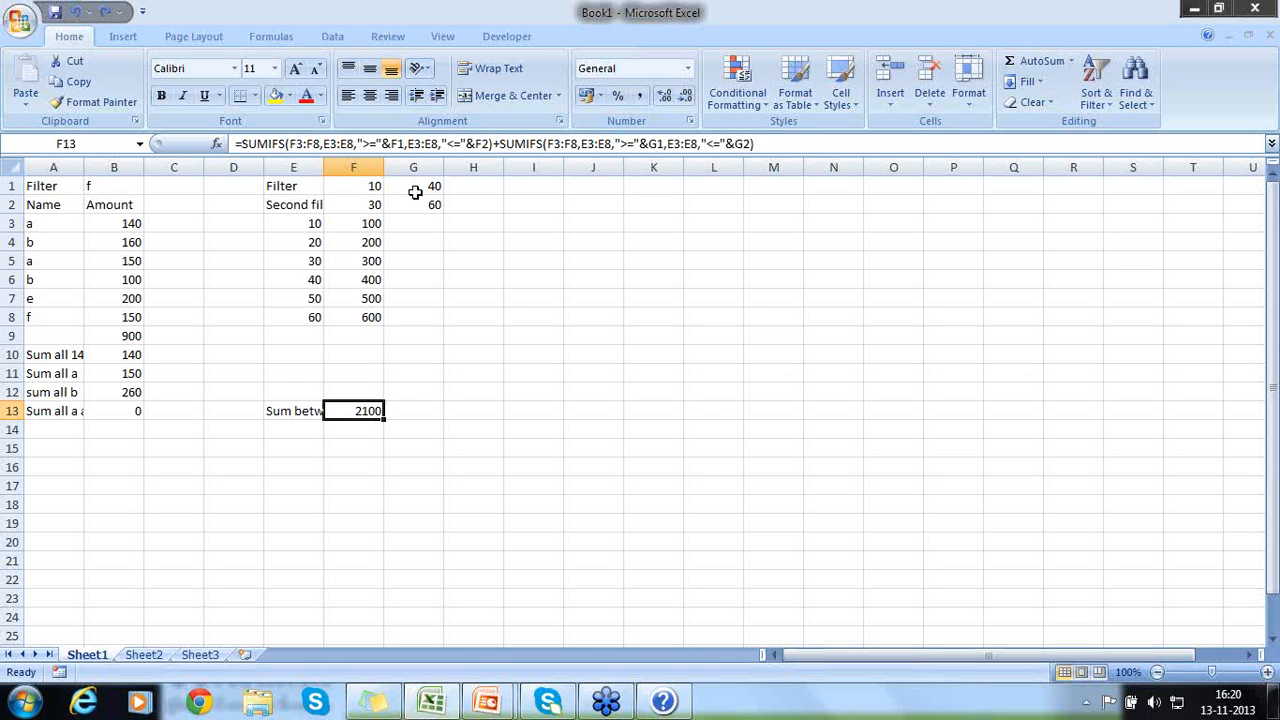
left_click_drag(420, 189, 421, 199)
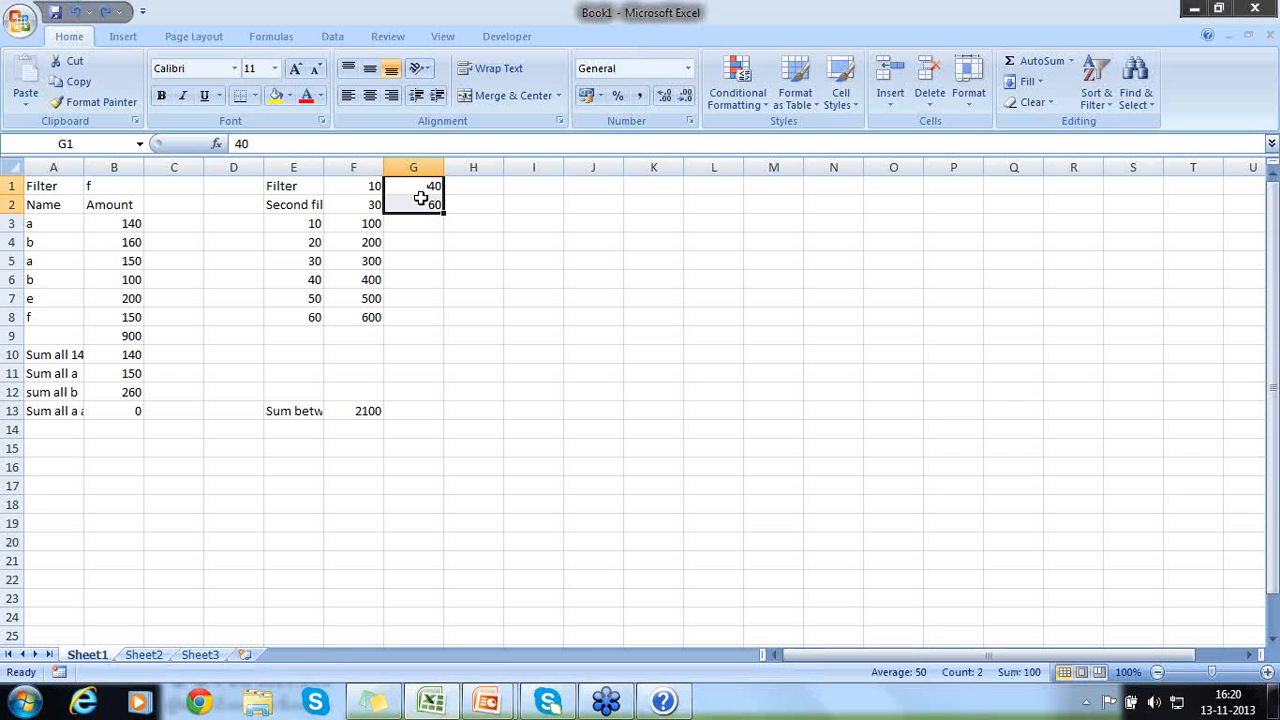
left_click_drag(371, 188, 370, 204)
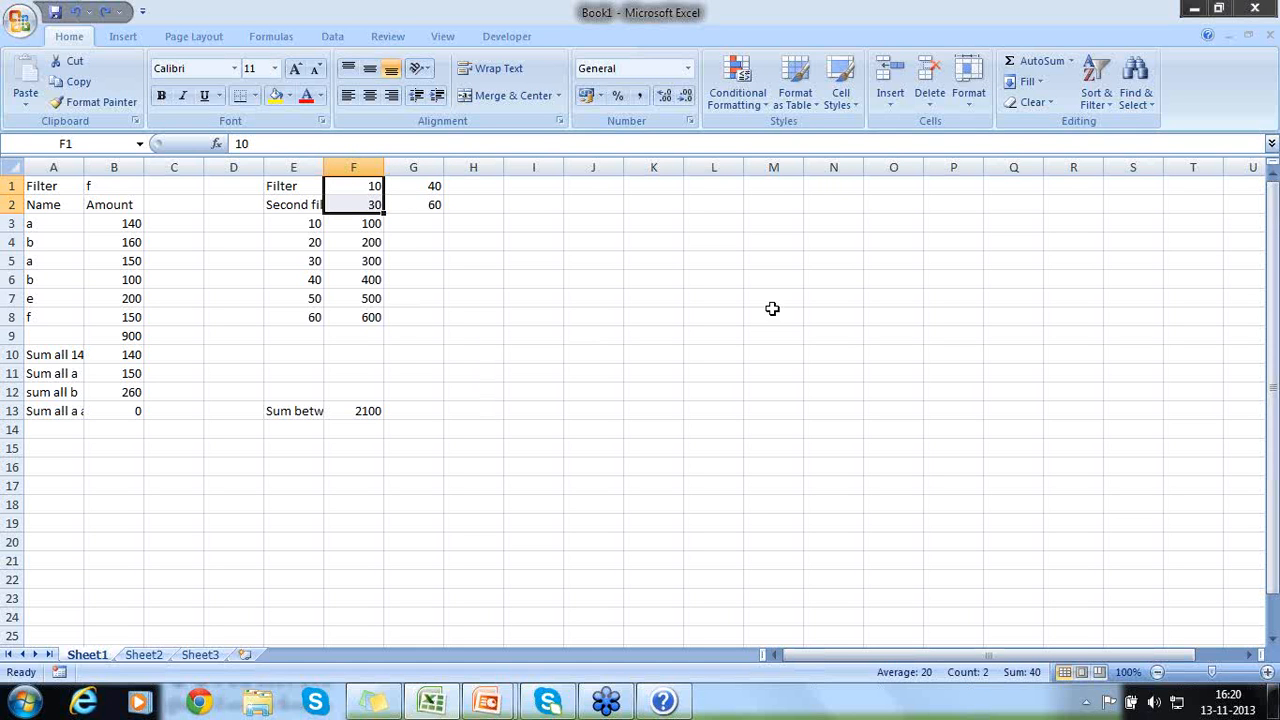
left_click(1215, 208)
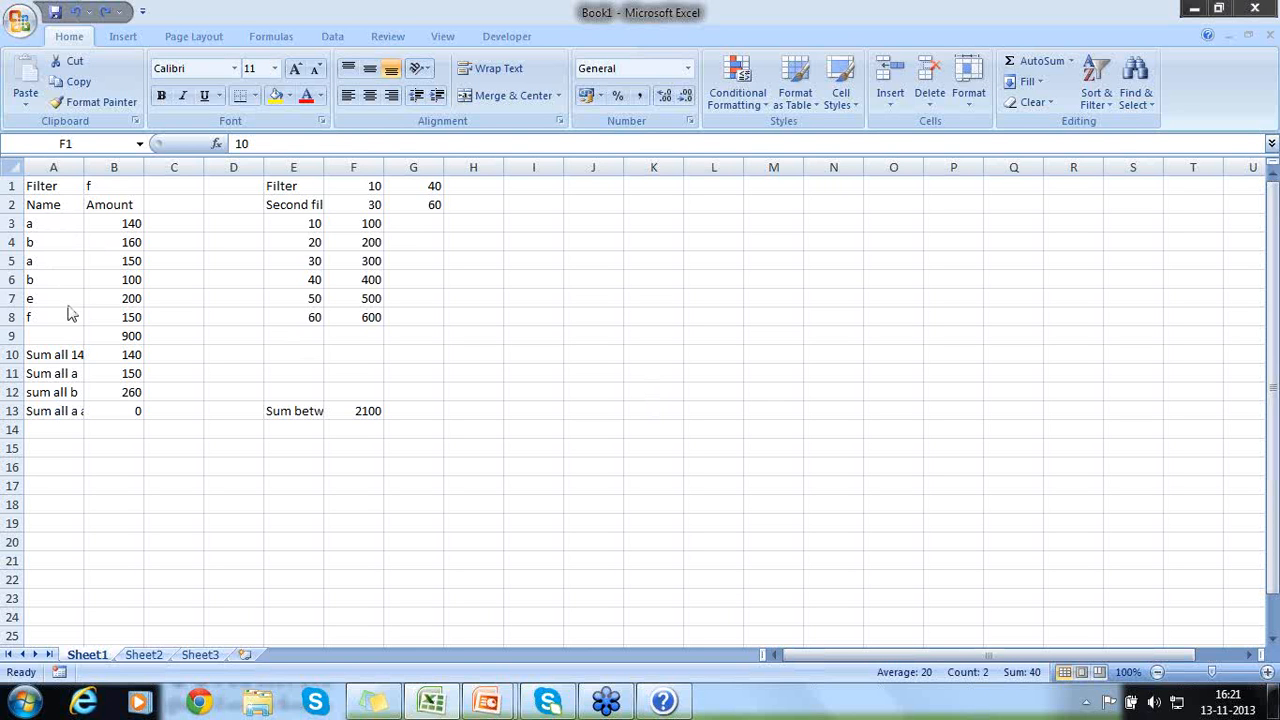
- Review the names in A3:A8, the amounts in B3:B8 and the SUMIF formula in B10 that uses them
left_click(53, 224)
left_click_drag(53, 224, 49, 312)
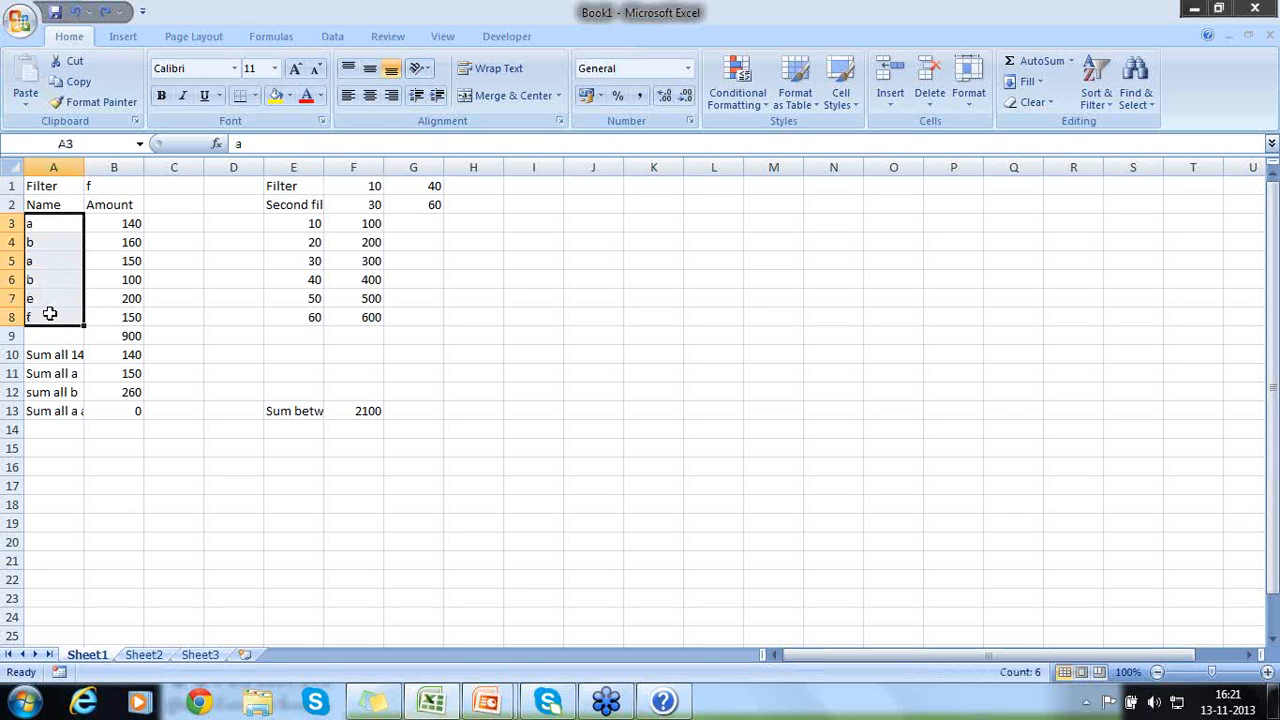
left_click(46, 264)
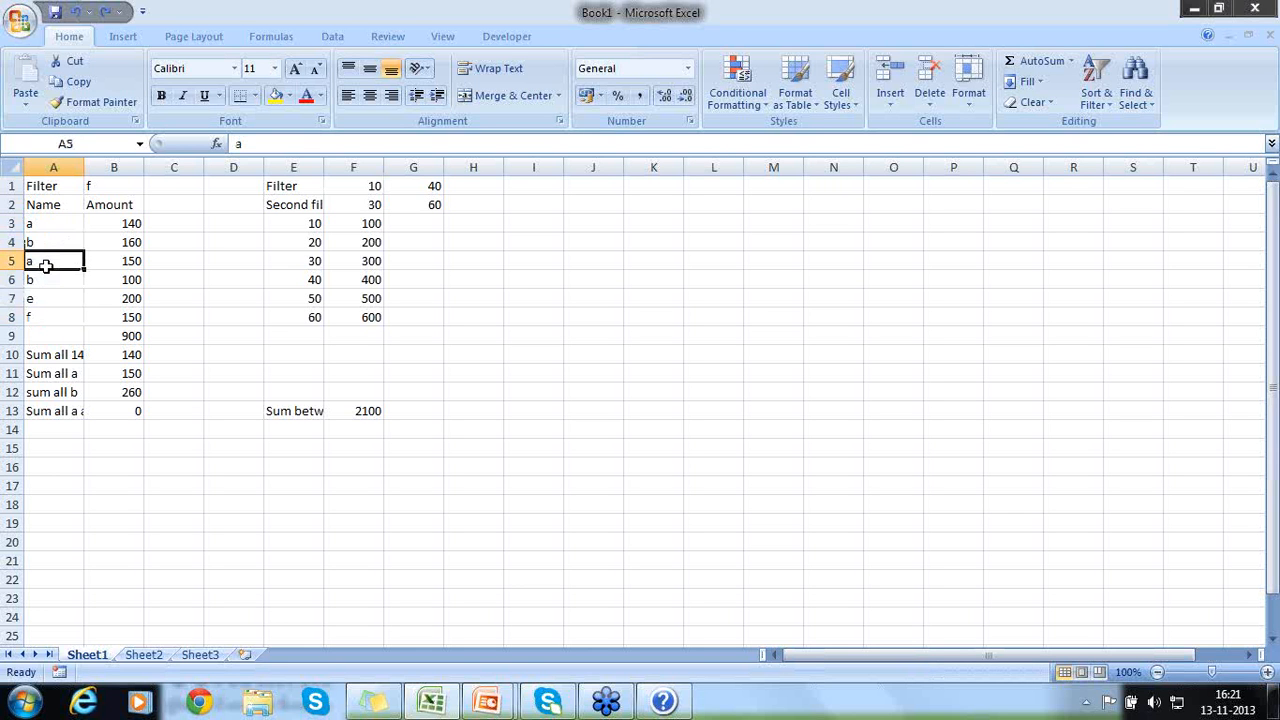
left_click(46, 280)
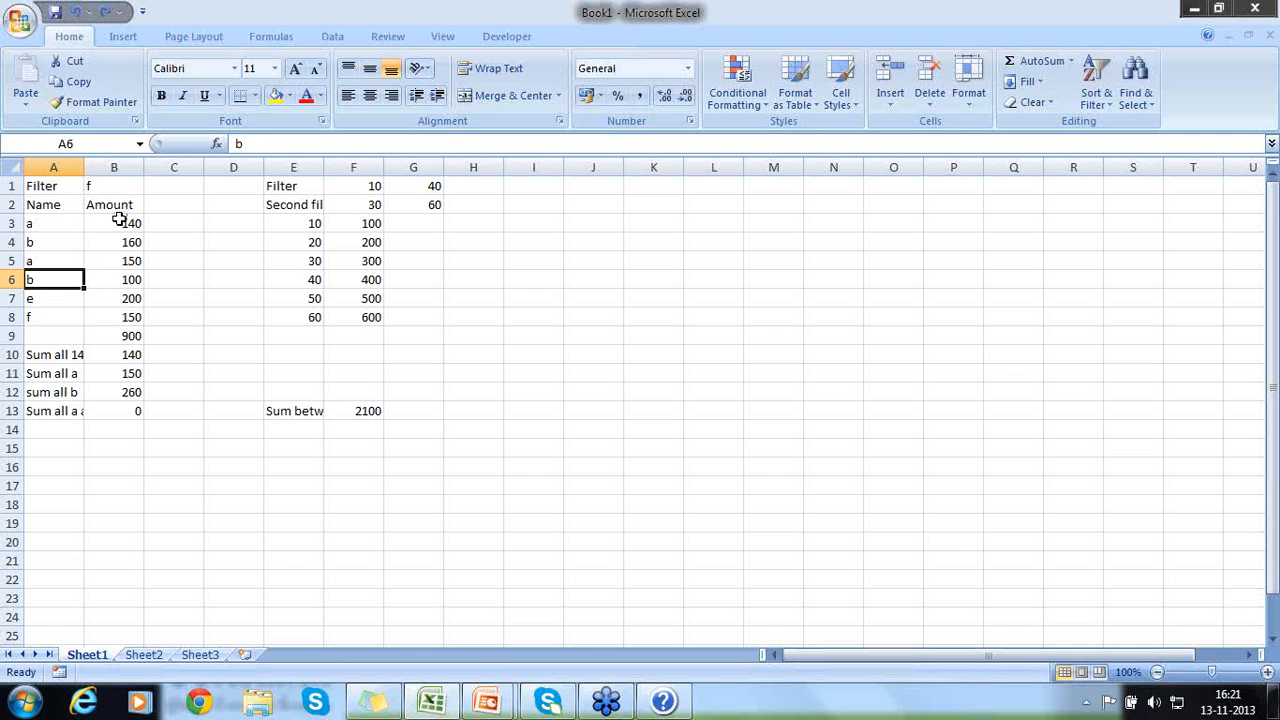
left_click_drag(118, 220, 109, 318)
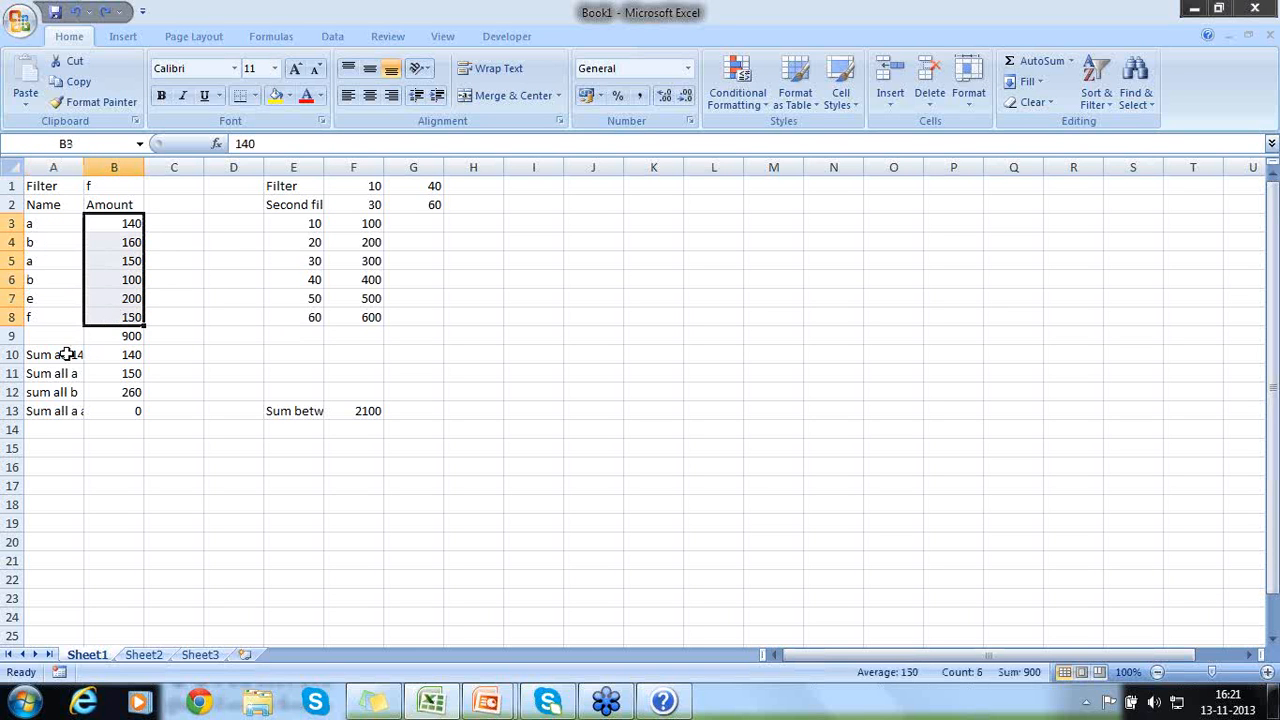
left_click(123, 350)
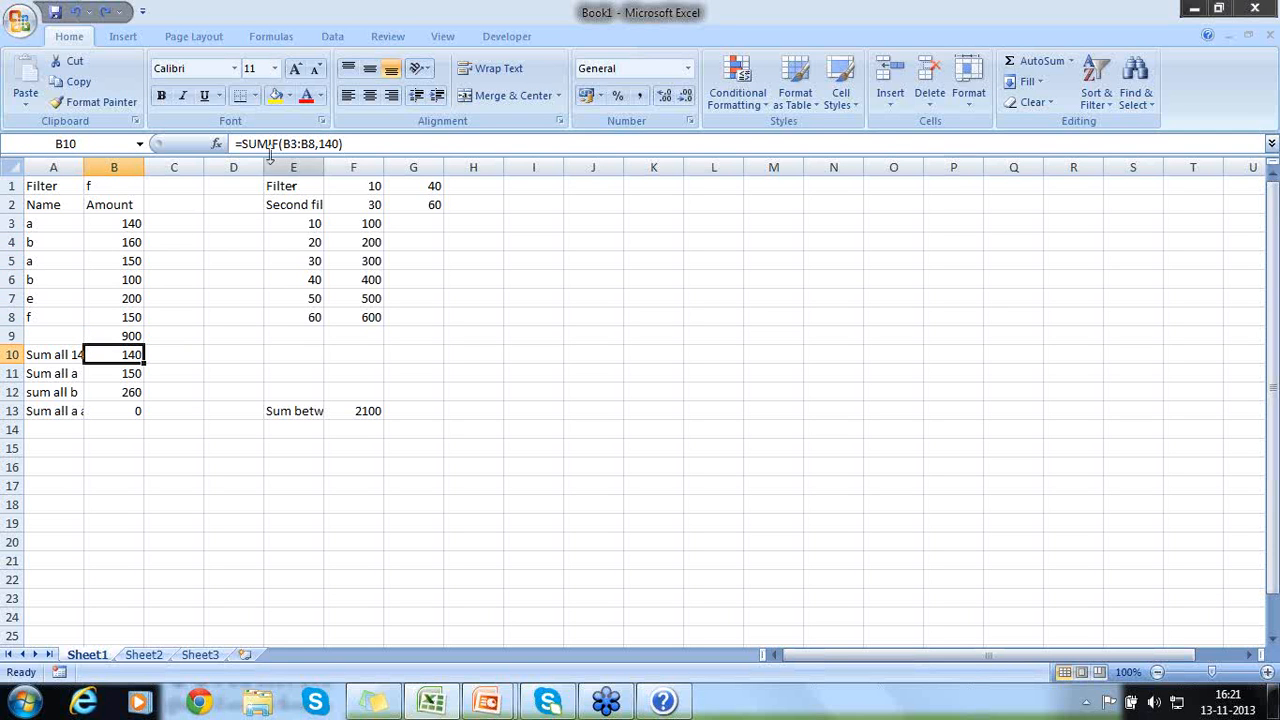
left_click_drag(130, 223, 106, 317)
left_click(112, 353)
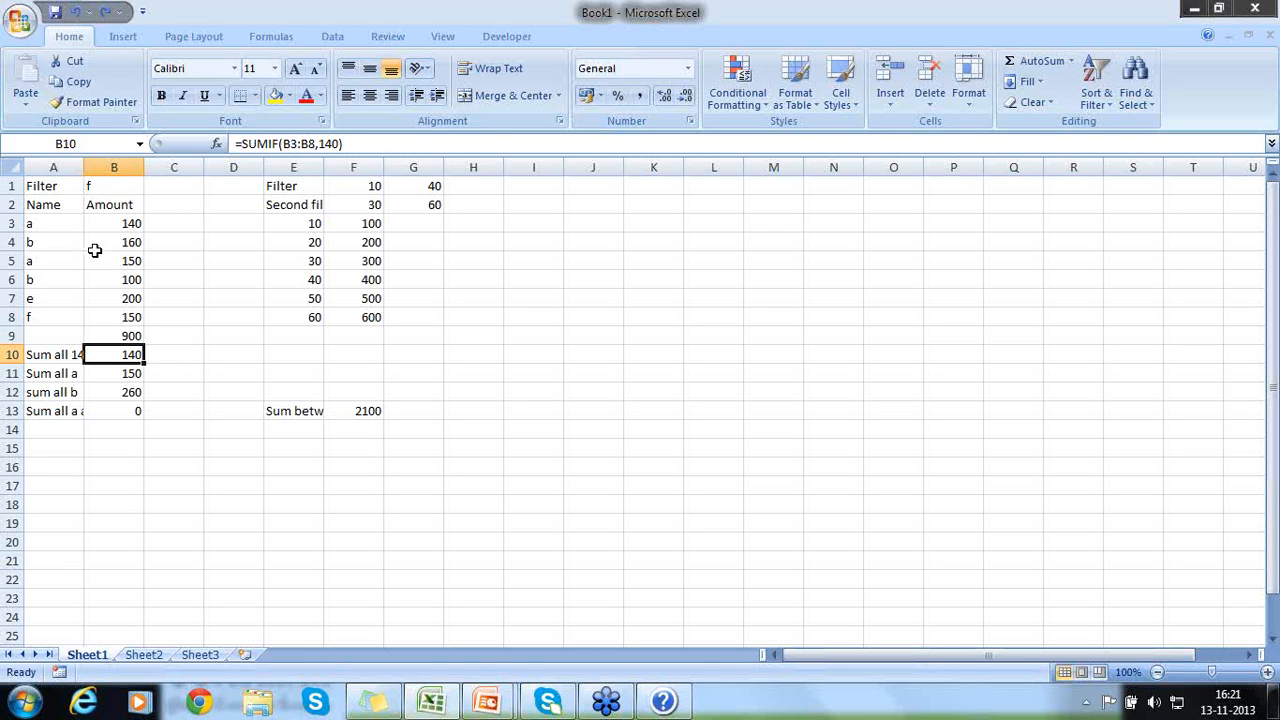
left_click_drag(102, 227, 100, 309)
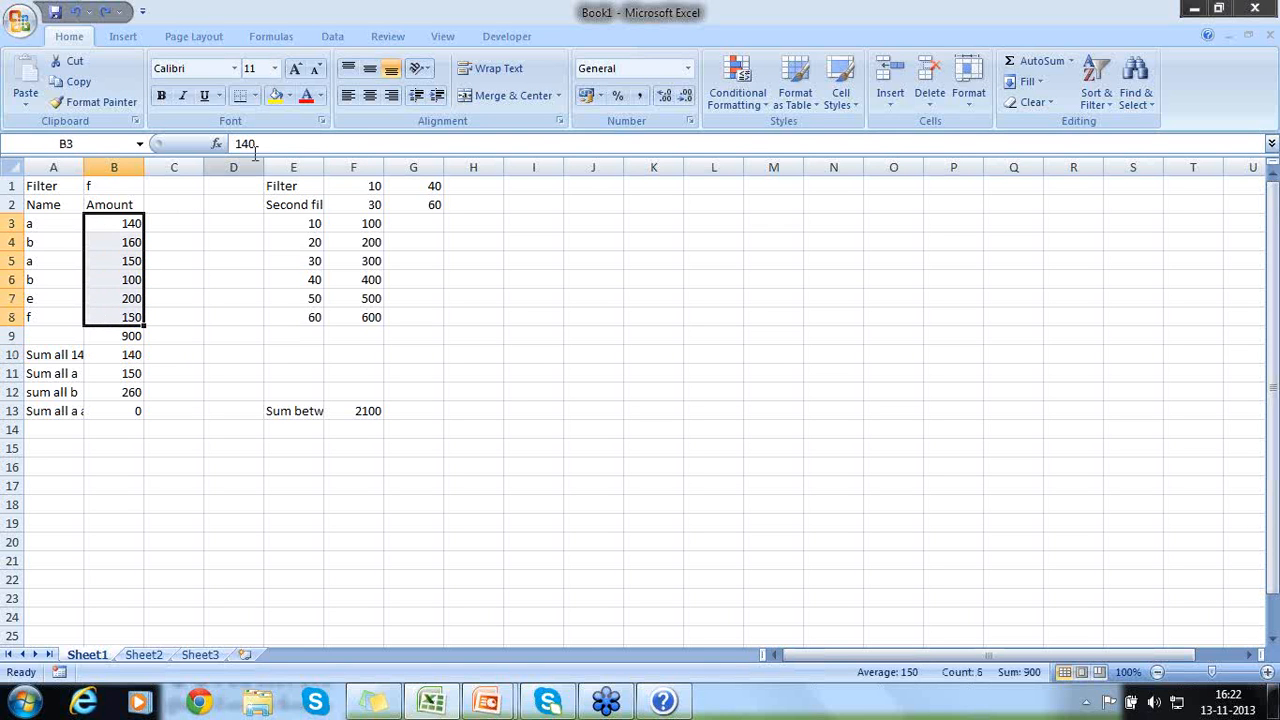
left_click(121, 360)
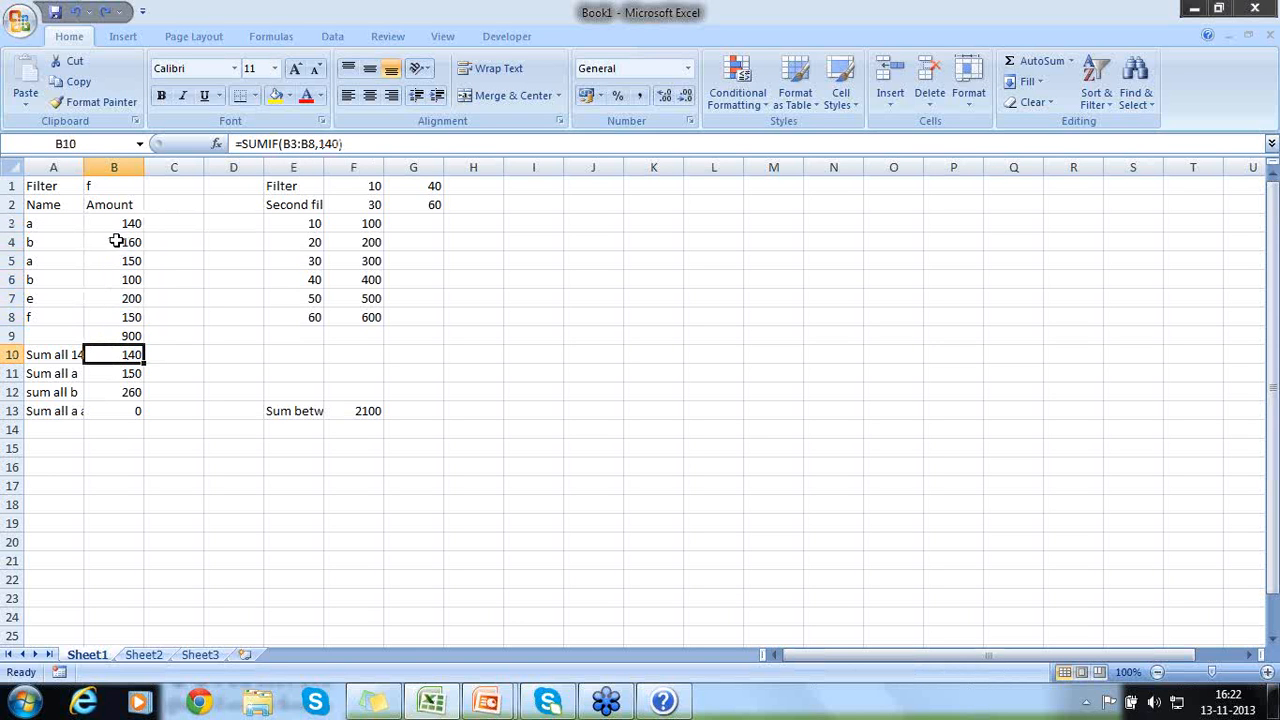
left_click_drag(116, 224, 107, 309)
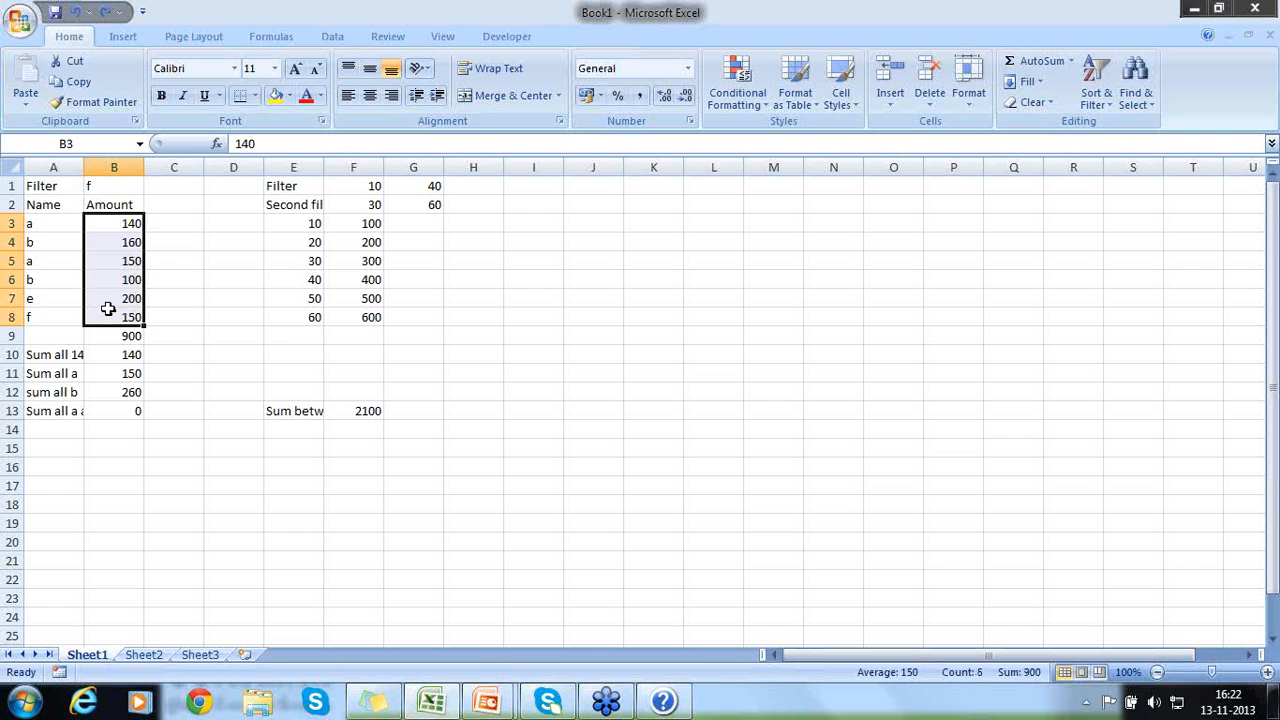
- Change the amounts in B7 and B6 to 140 to test the SUMIF formula
left_click(120, 299)
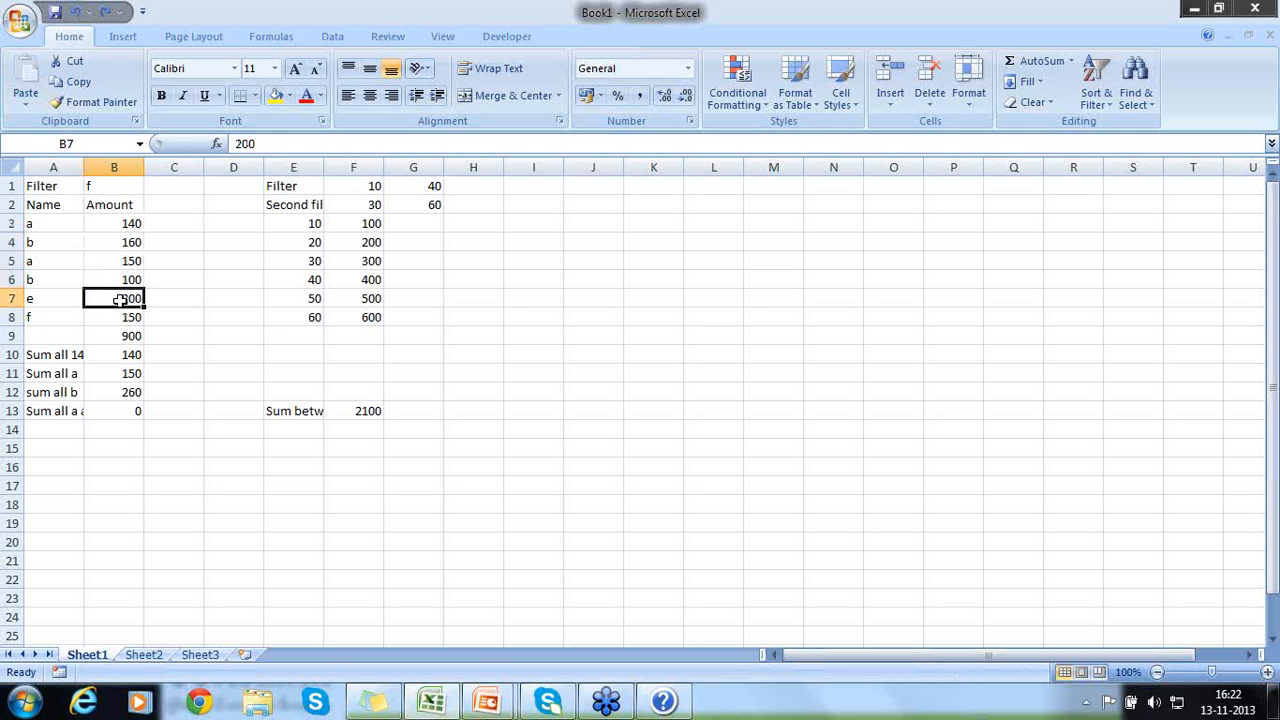
type("140")
key("Return")
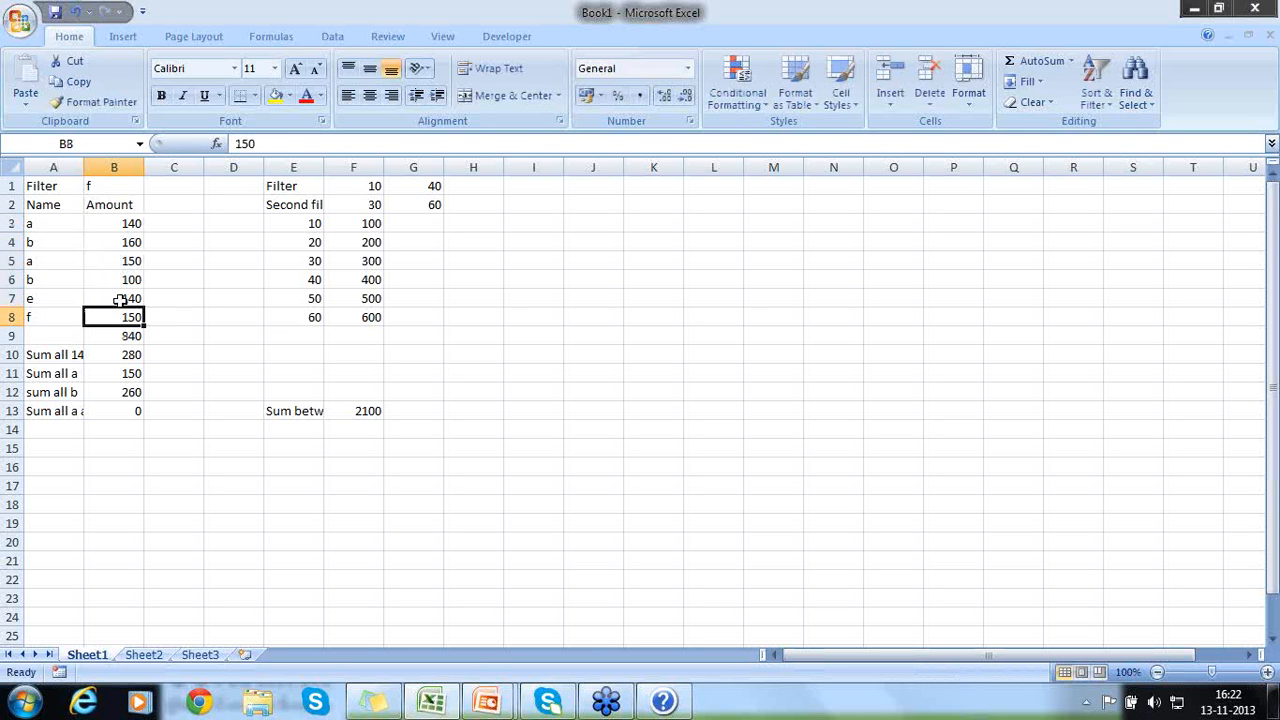
key("Up")
key("Up")
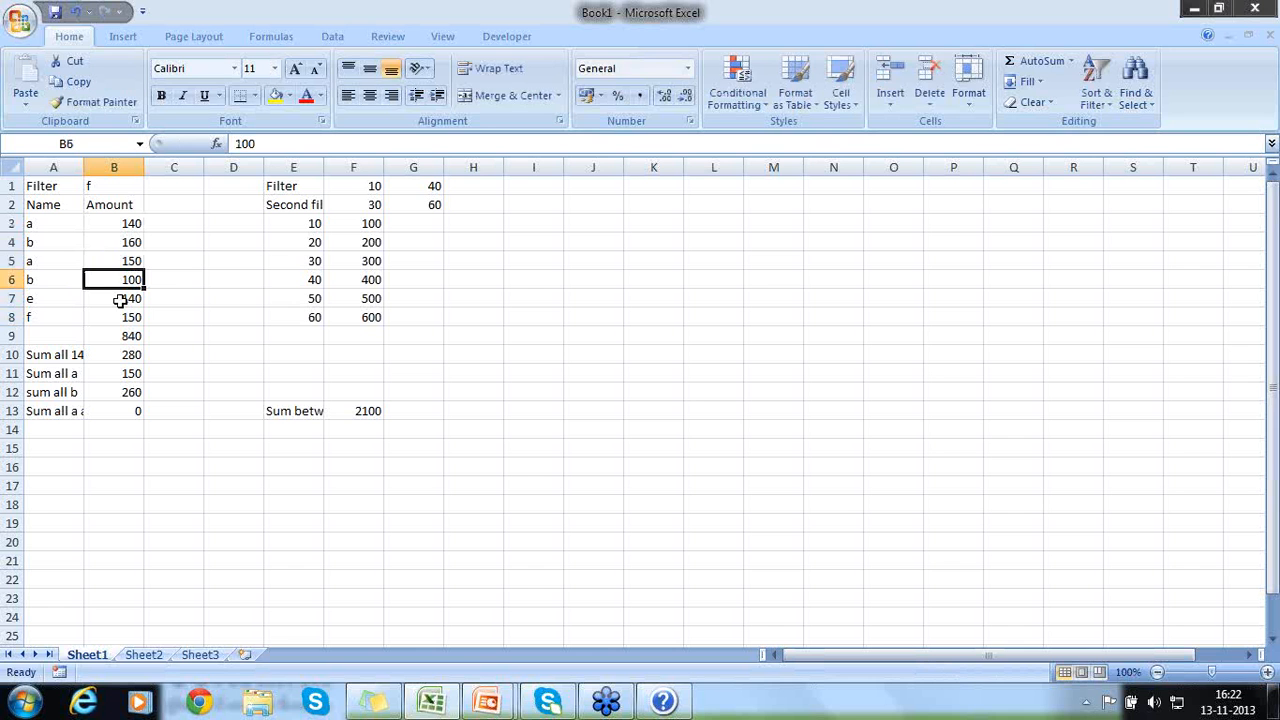
type("14")
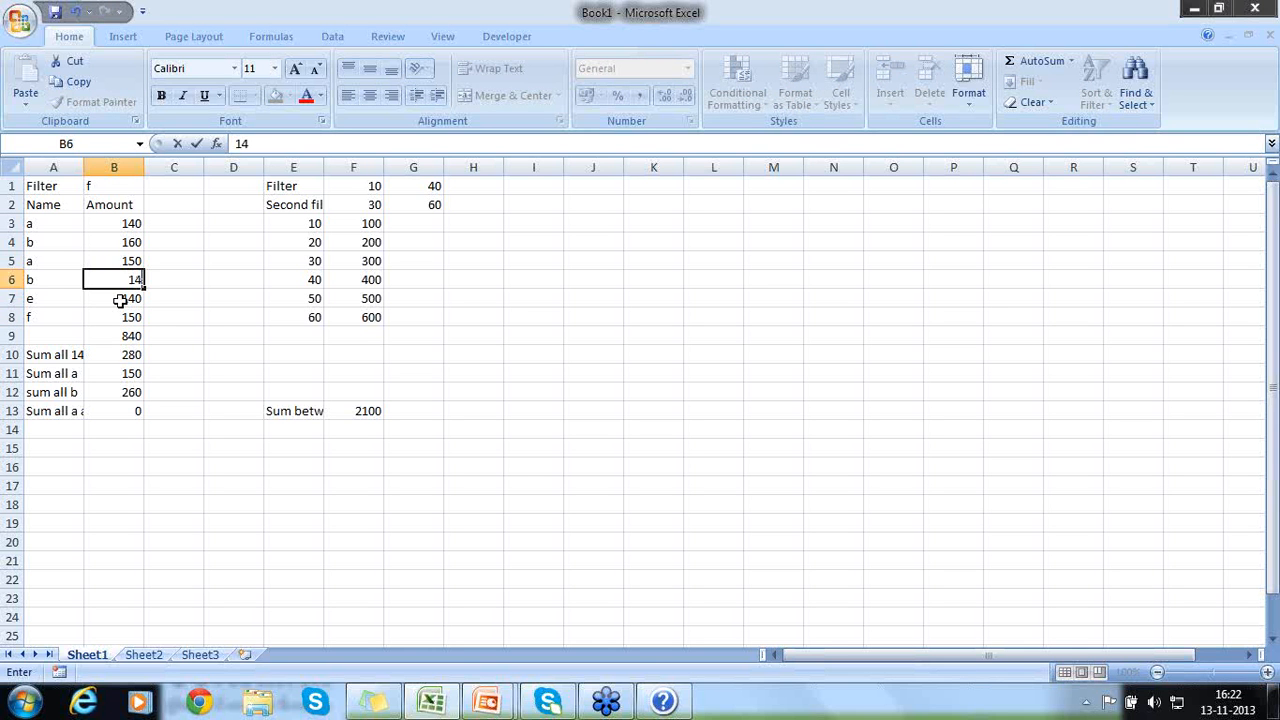
type("0")
key("Return")
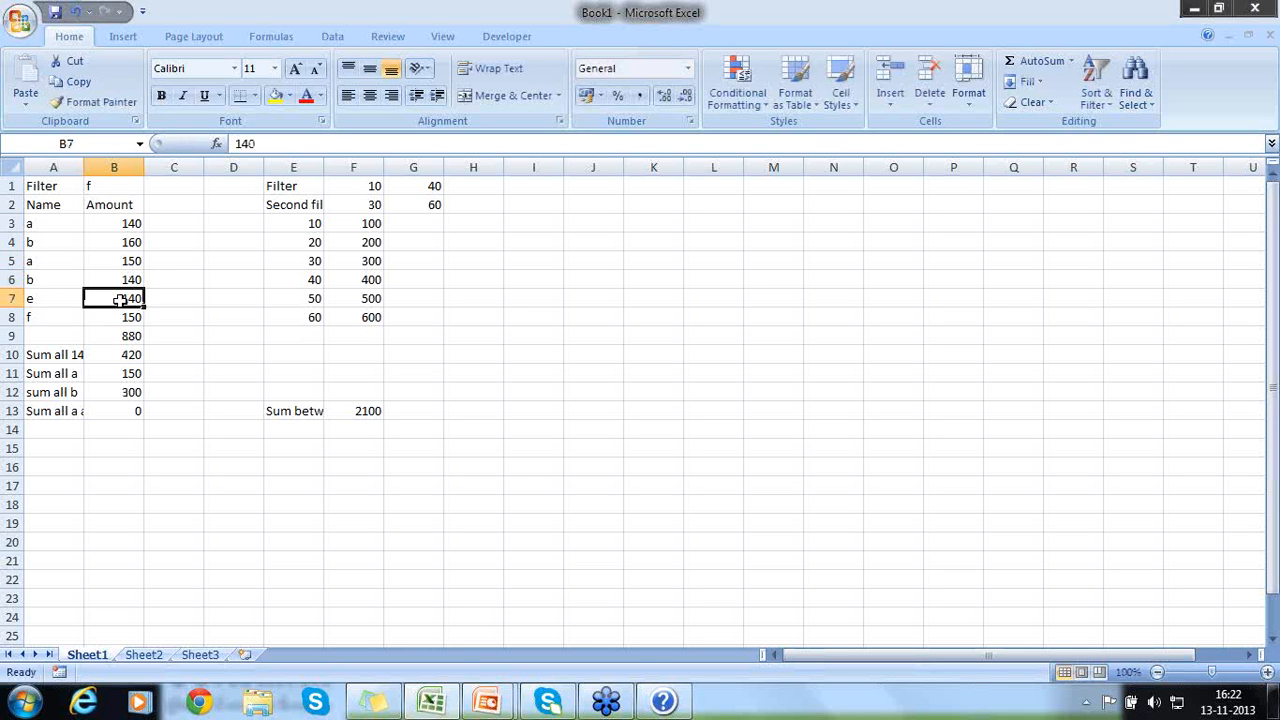
- Compare the SUMIF formula in B10 with the SUM in B9 over the amounts, and check the SUMIFS formula in B11
left_click(119, 356)
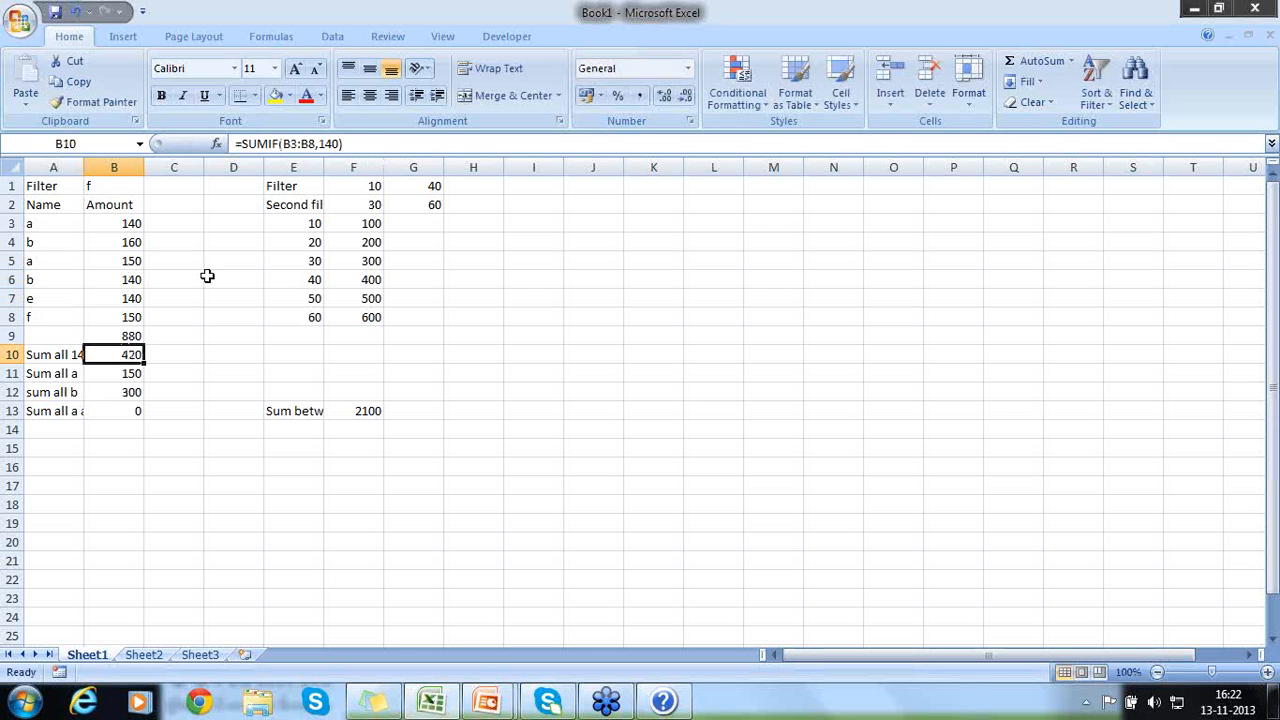
left_click(122, 330)
left_click_drag(125, 226, 122, 313)
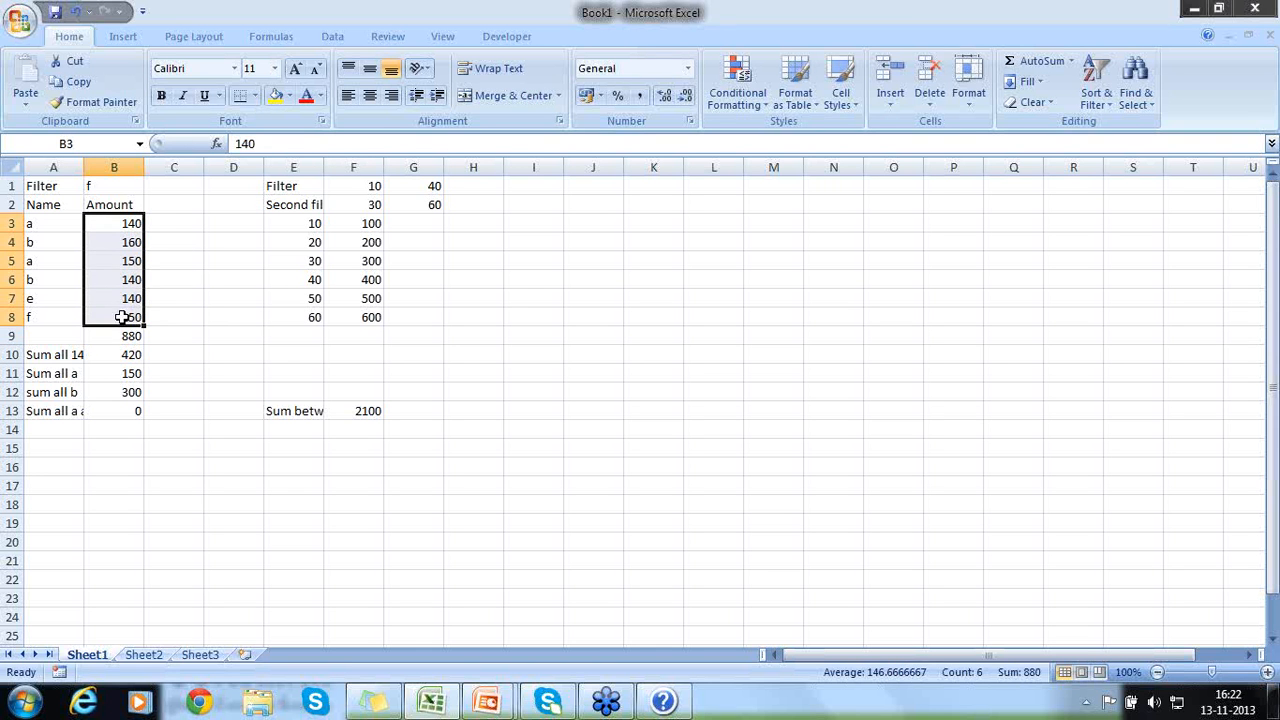
left_click(122, 336)
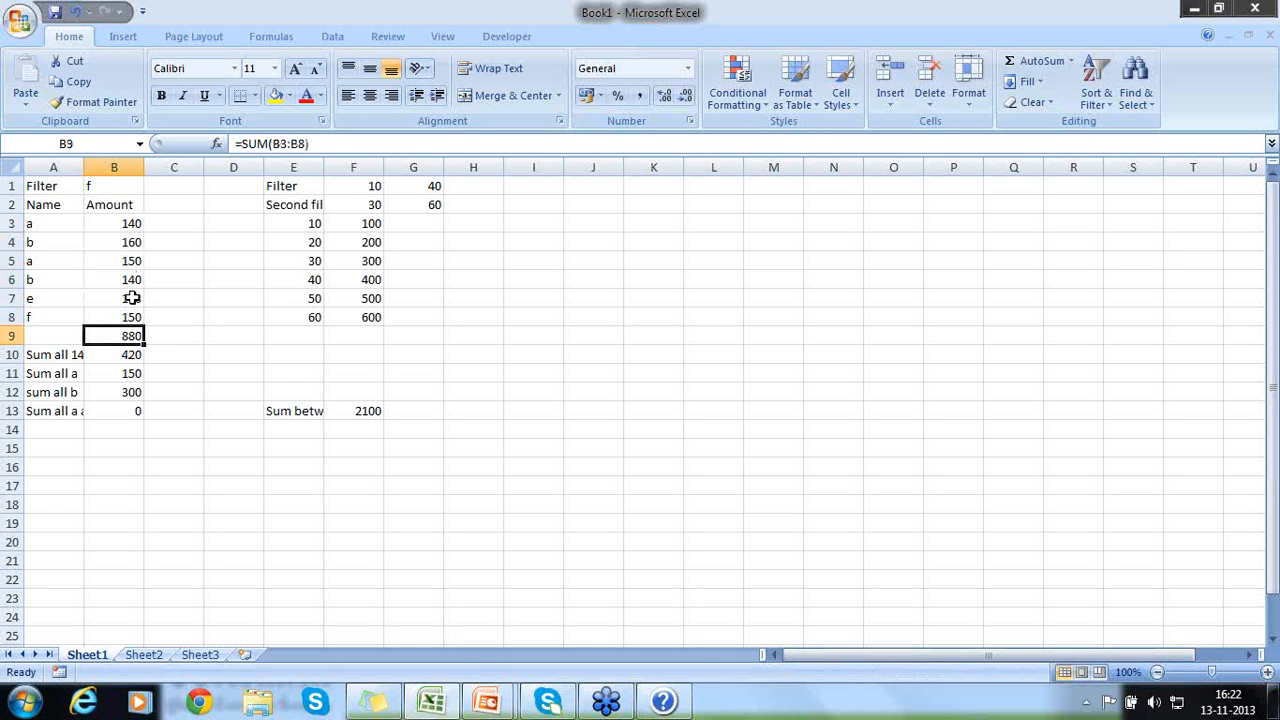
left_click(131, 354)
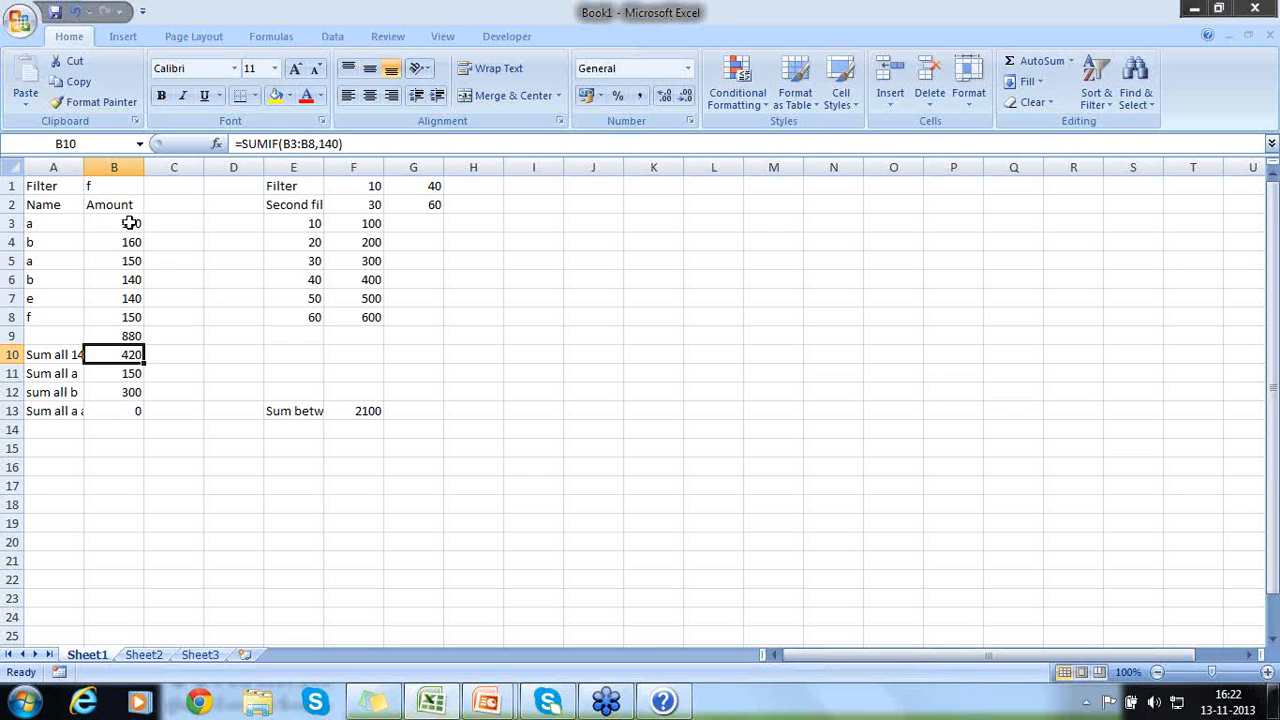
left_click_drag(130, 223, 128, 311)
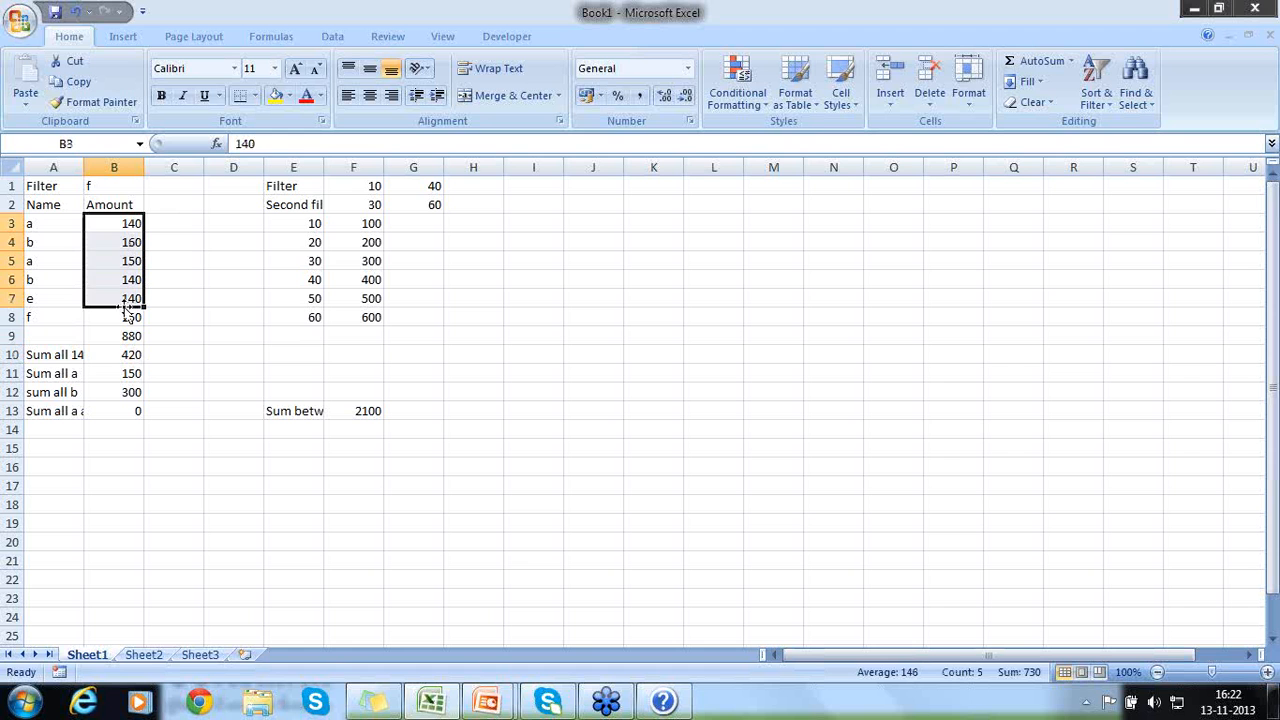
left_click(114, 373)
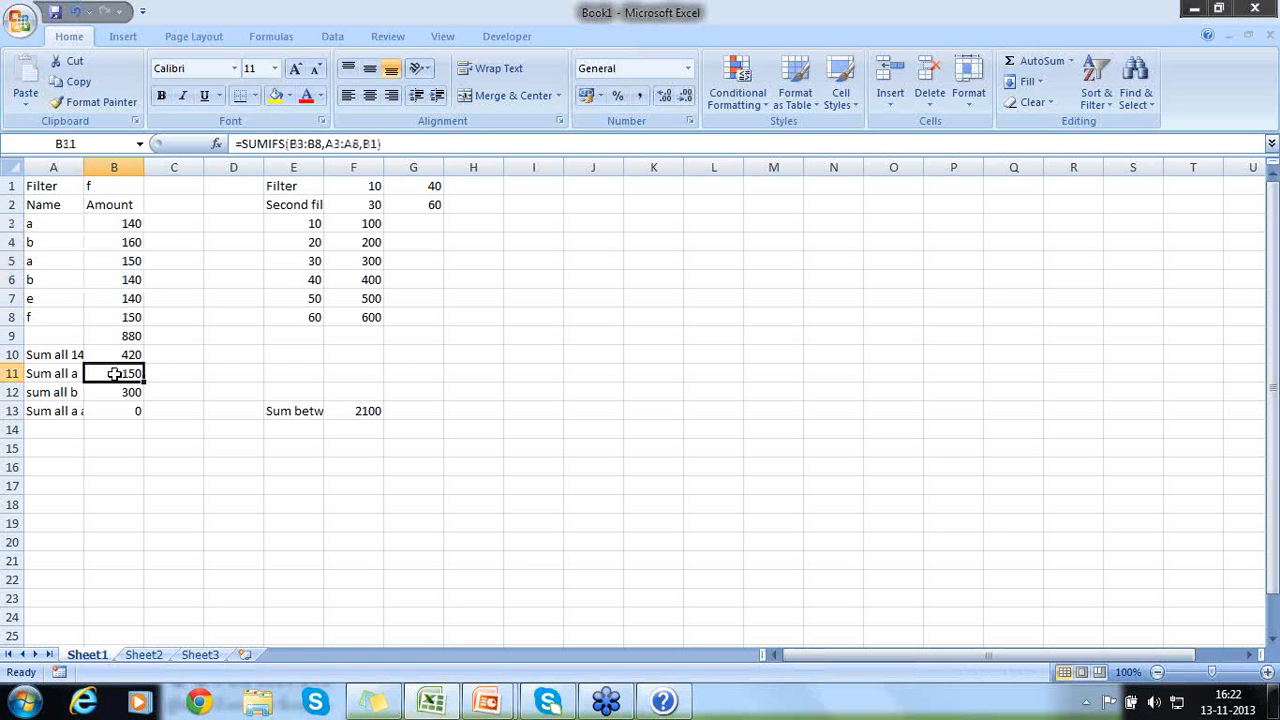